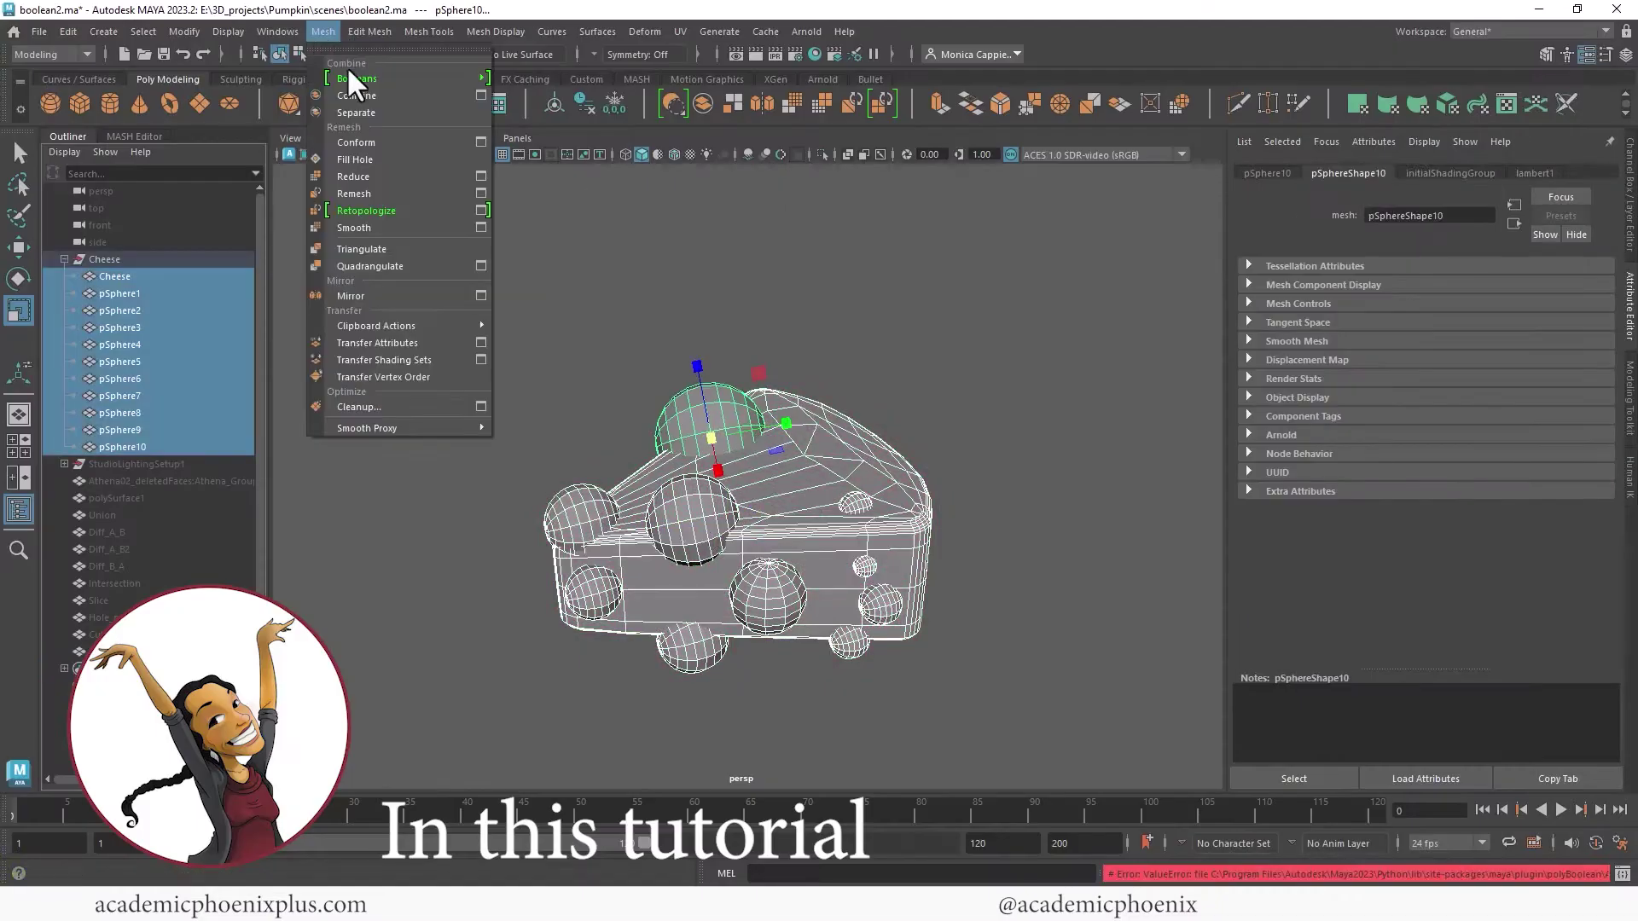
Step: Subtract the selected spheres from the cheese wedge with a Boolean Difference (A-B)
{"action": "mouse_move", "coordinate": [357, 78]}
{"action": "left_click", "coordinate": [530, 96]}
{"action": "left_click", "coordinate": [869, 417]}
{"action": "left_click_drag", "start_coordinate": [868, 418], "coordinate": [878, 472], "text": "alt"}
{"action": "left_click", "coordinate": [735, 560]}
Step: Examine the cylinder and cube and where they overlap from several angles
{"action": "scroll", "coordinate": [761, 500], "scroll_direction": "down", "scroll_amount": 4}
{"action": "key", "text": "w"}
{"action": "left_click", "coordinate": [938, 554]}
{"action": "left_click_drag", "start_coordinate": [938, 554], "coordinate": [974, 531], "text": "alt"}
{"action": "right_click_drag", "start_coordinate": [974, 531], "coordinate": [1049, 529], "text": "alt"}
{"action": "left_click_drag", "start_coordinate": [1049, 529], "coordinate": [868, 525], "text": "alt"}
{"action": "right_click_drag", "start_coordinate": [868, 524], "coordinate": [964, 509], "text": "alt"}
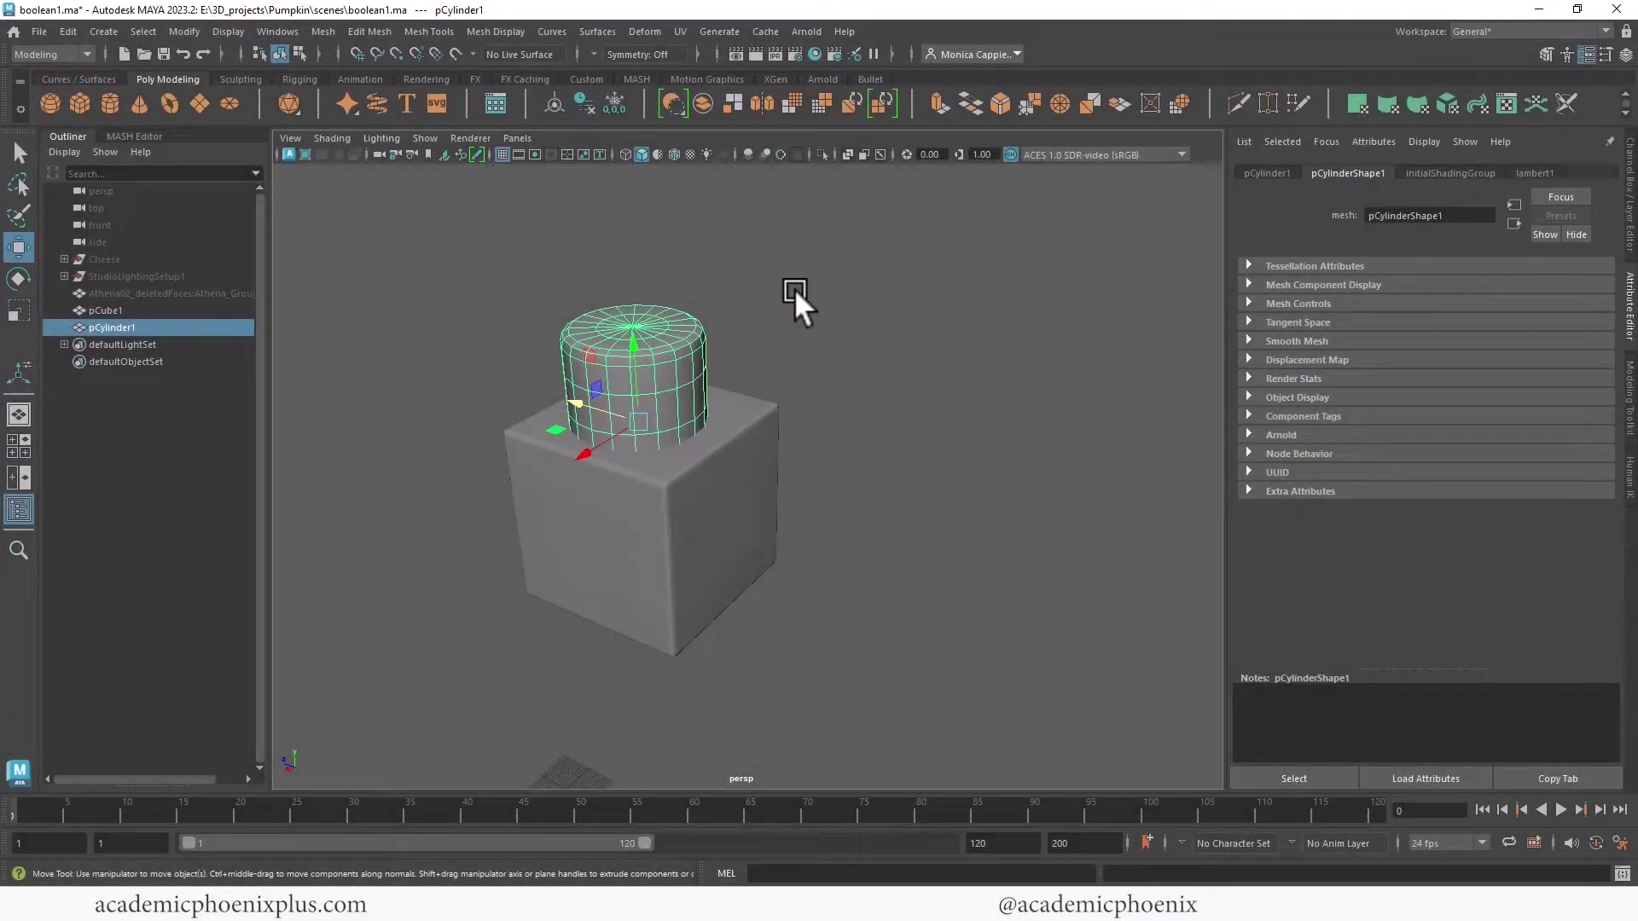
{"action": "mouse_move", "coordinate": [729, 274]}
{"action": "left_mouse_down", "text": "alt"}
{"action": "mouse_move", "coordinate": [771, 279]}
{"action": "mouse_move", "coordinate": [744, 302]}
{"action": "left_mouse_up", "text": "alt"}
{"action": "middle_click_drag", "start_coordinate": [706, 310], "coordinate": [741, 303], "text": "alt"}
{"action": "left_click_drag", "start_coordinate": [740, 304], "coordinate": [870, 324], "text": "alt"}
{"action": "left_click", "coordinate": [870, 326]}
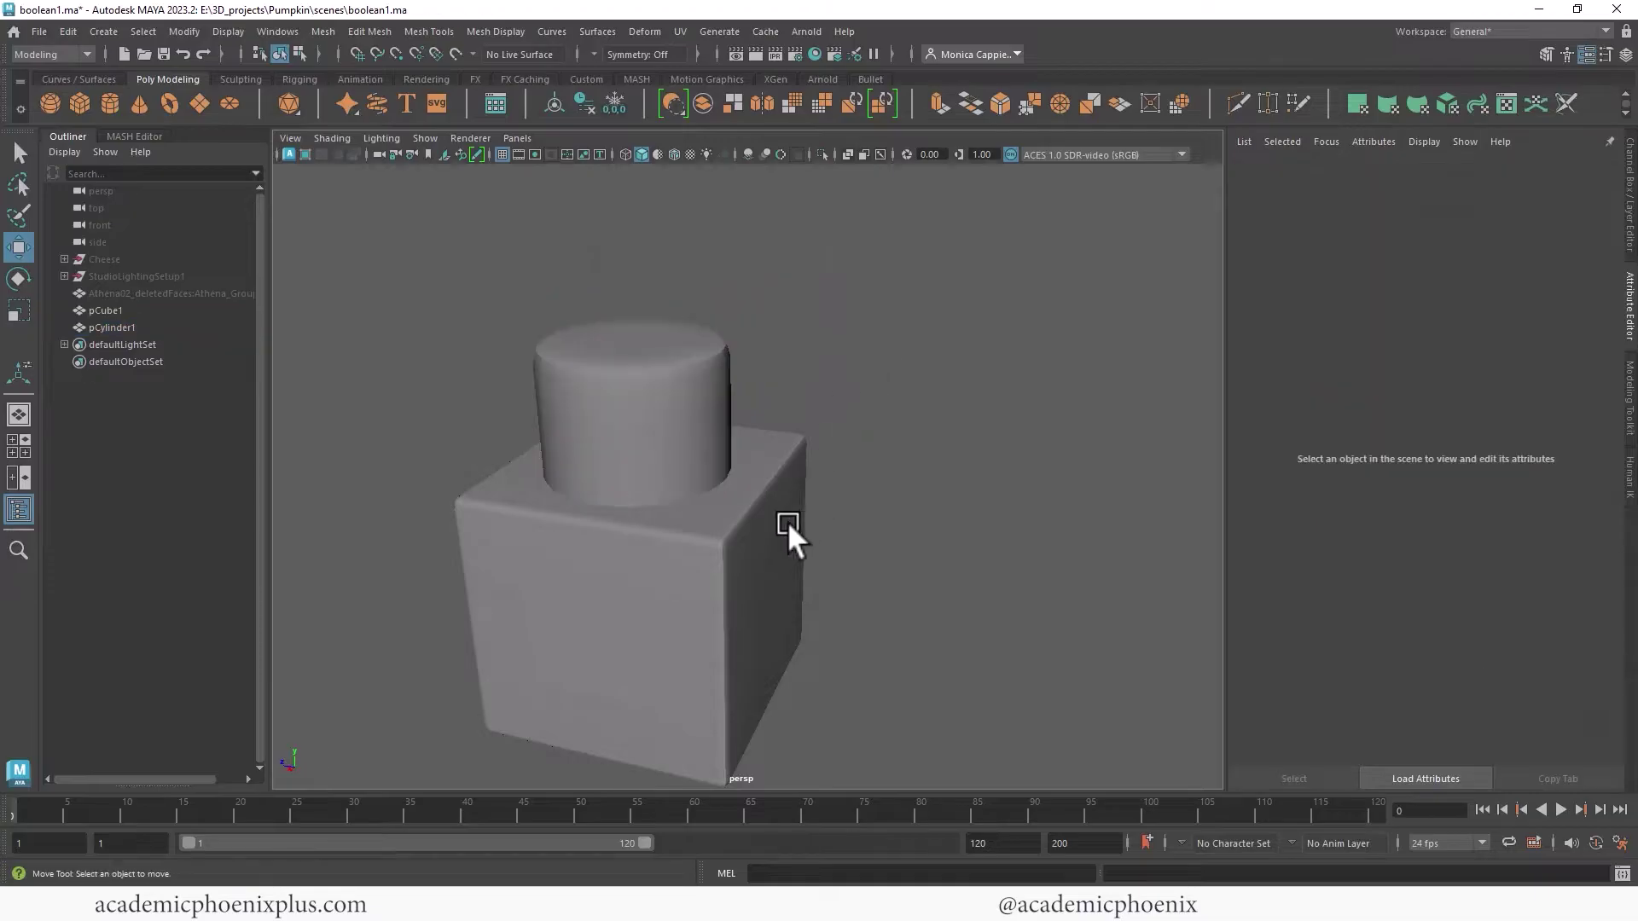
Step: Move the cylinder slightly along its Z axis on top of the cube
{"action": "left_click", "coordinate": [791, 550]}
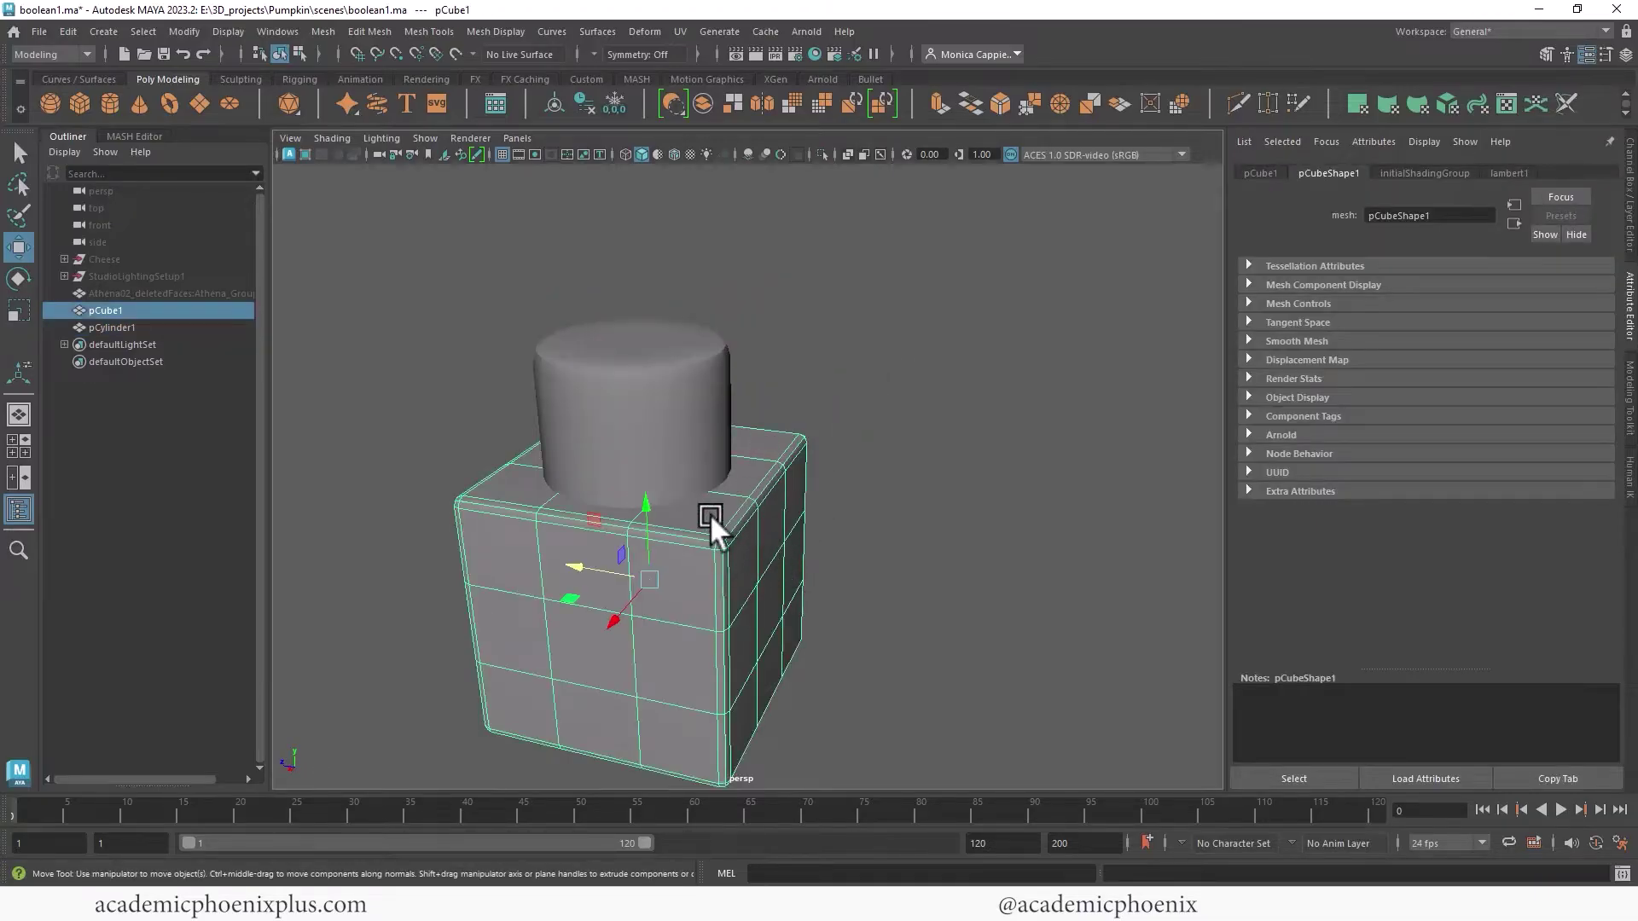
{"action": "left_click", "coordinate": [546, 406]}
{"action": "left_click_drag", "start_coordinate": [740, 346], "coordinate": [728, 299], "text": "alt"}
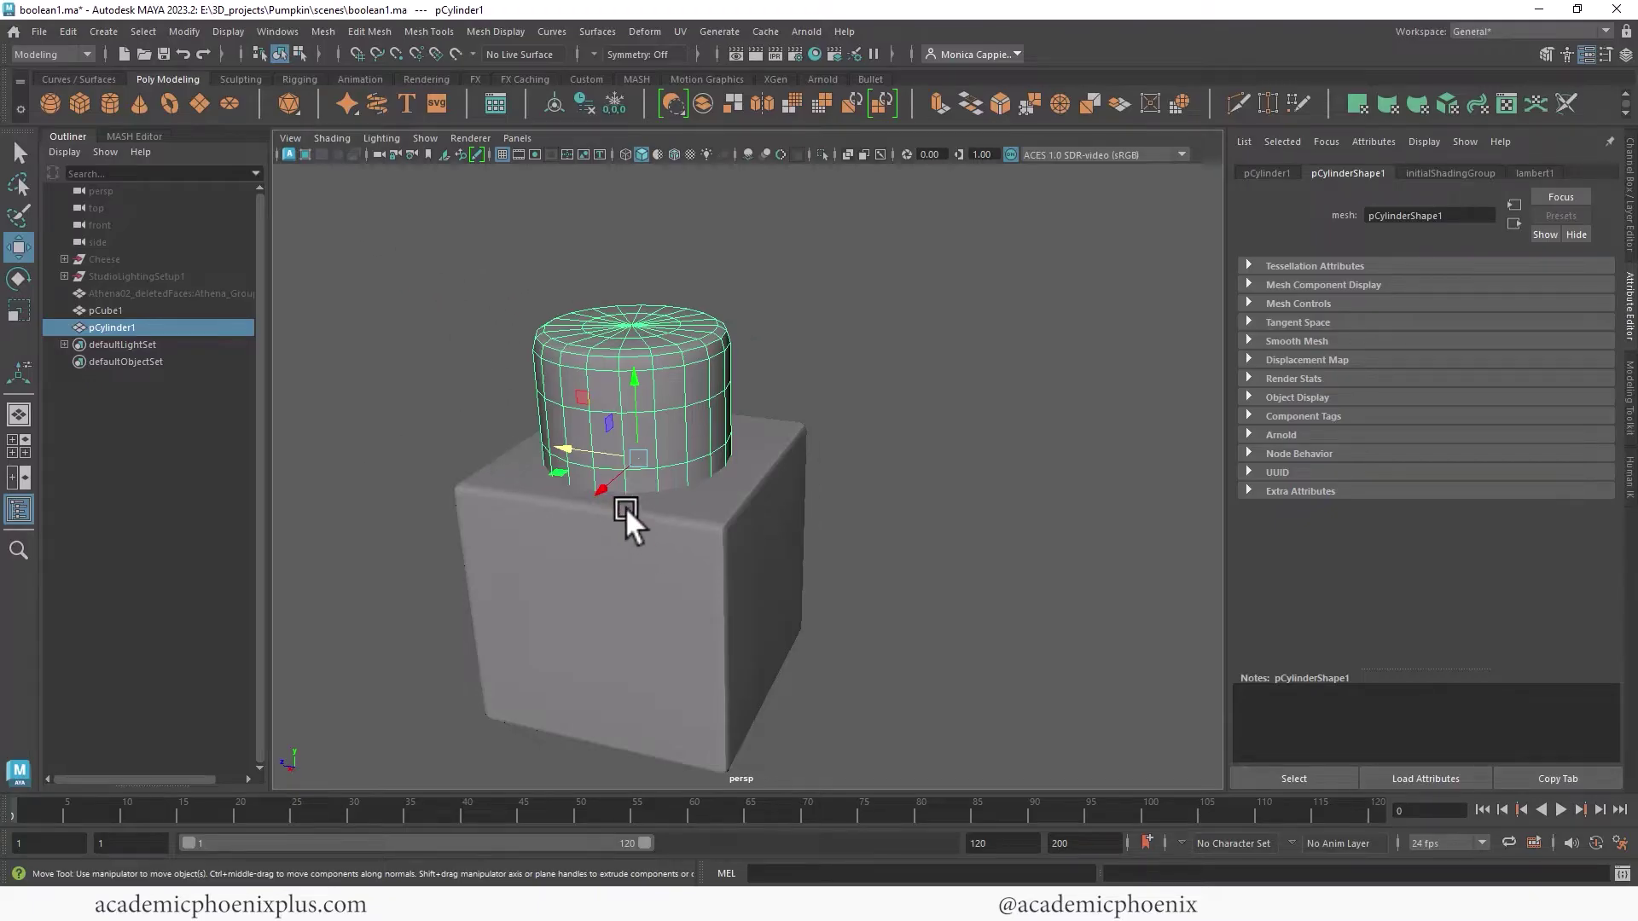
{"action": "left_click_drag", "start_coordinate": [567, 442], "coordinate": [576, 456]}
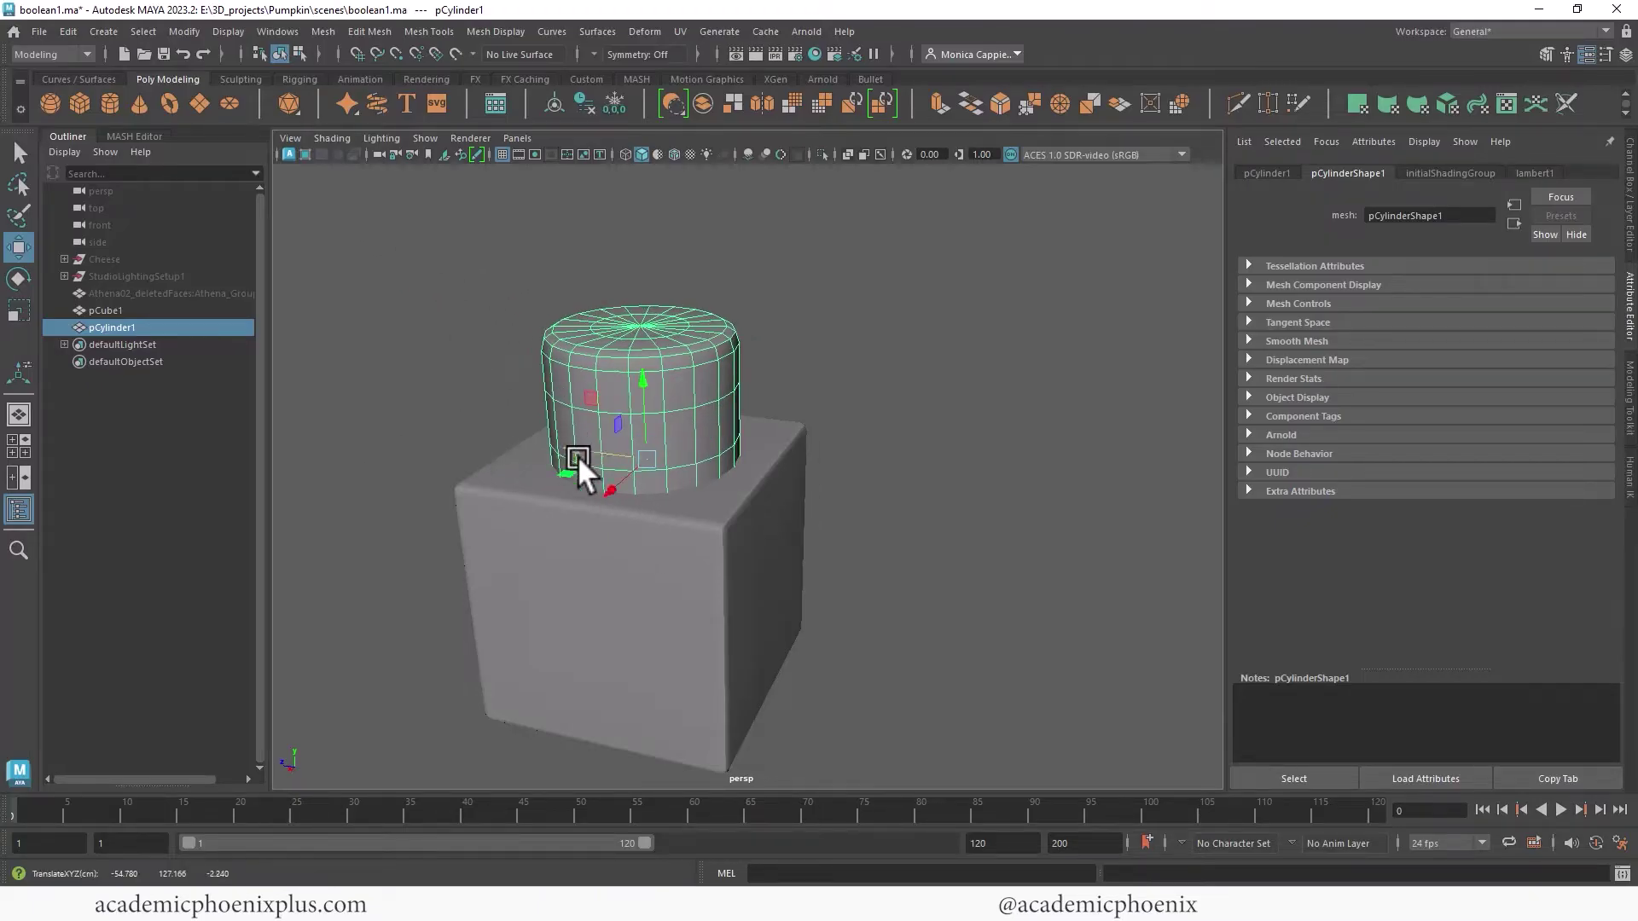
Step: Detach the list of Boolean operations as a floating window over the viewport
{"action": "left_click", "coordinate": [317, 32]}
{"action": "mouse_move", "coordinate": [394, 75]}
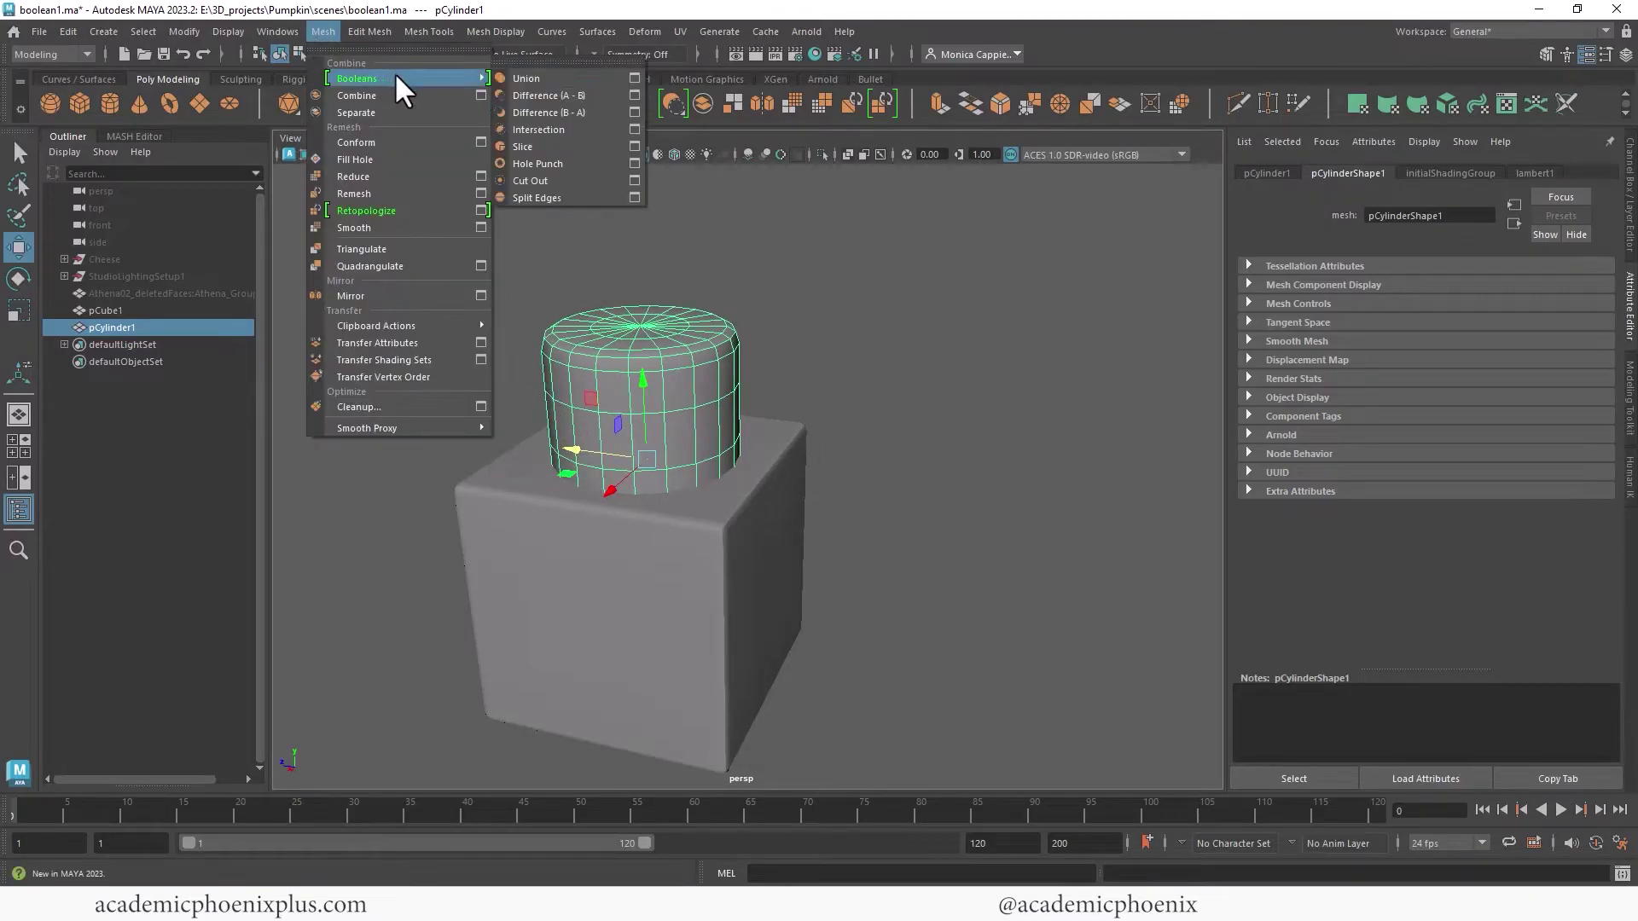
{"action": "left_click", "coordinate": [541, 62]}
{"action": "left_click_drag", "start_coordinate": [574, 39], "coordinate": [378, 183]}
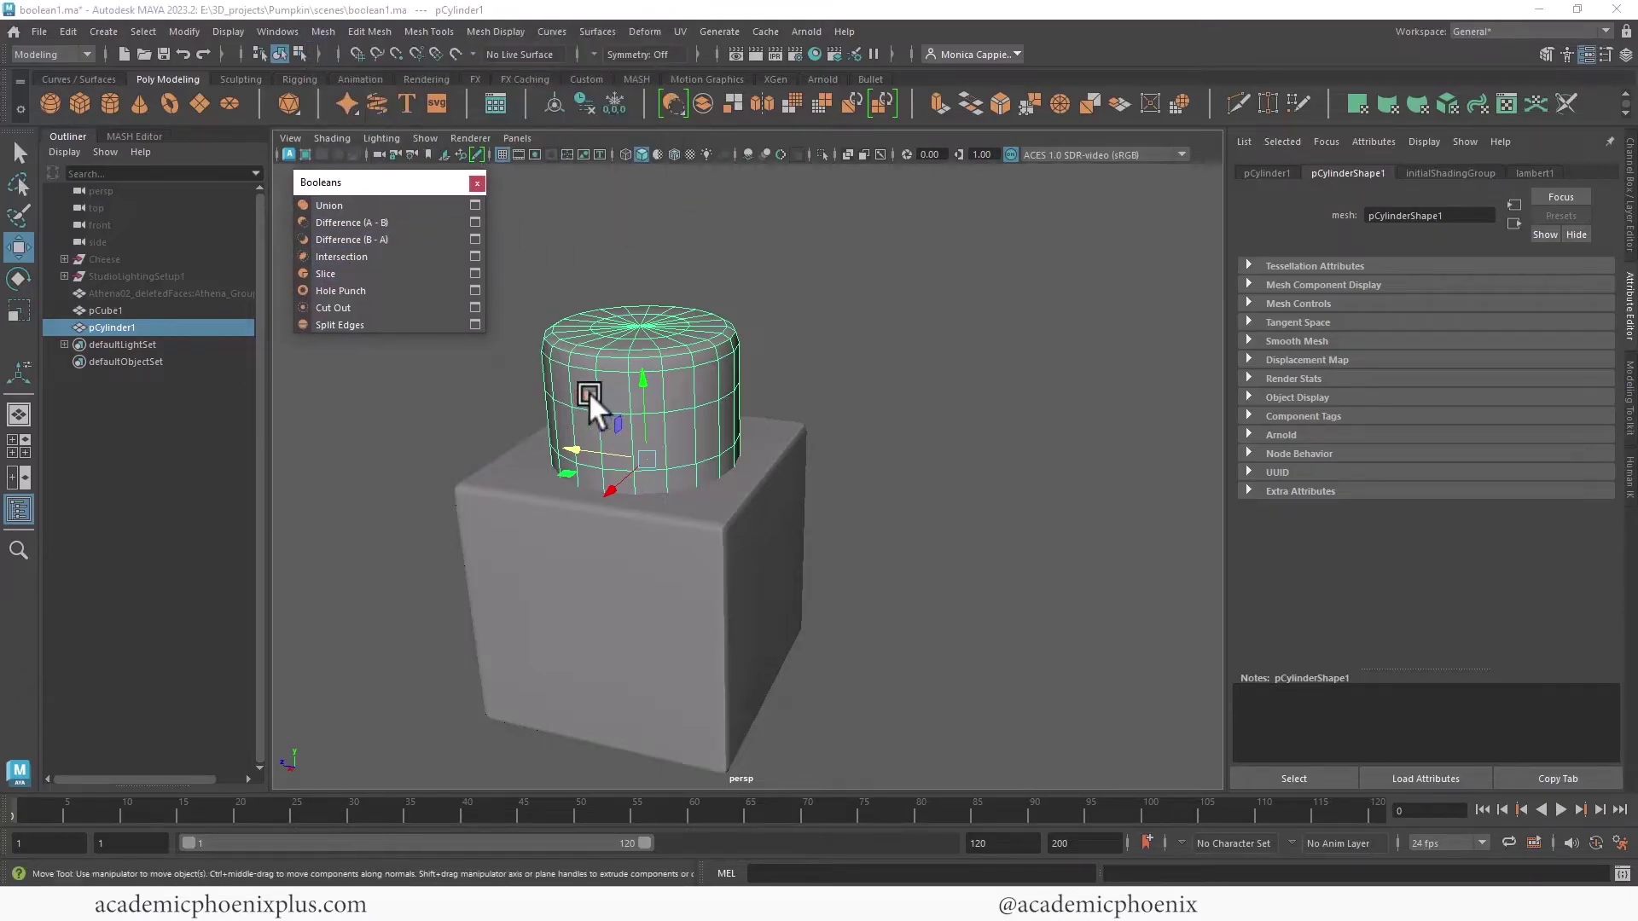
Step: Combine the cube and the cylinder into one mesh with a Boolean Union, selecting the cube first
{"action": "left_click", "coordinate": [682, 546]}
{"action": "left_click", "coordinate": [708, 385], "text": "shift"}
{"action": "right_click_drag", "start_coordinate": [648, 316], "coordinate": [903, 357], "text": "alt"}
{"action": "left_click_drag", "start_coordinate": [903, 357], "coordinate": [594, 372], "text": "alt"}
{"action": "right_click_drag", "start_coordinate": [594, 372], "coordinate": [650, 372], "text": "alt"}
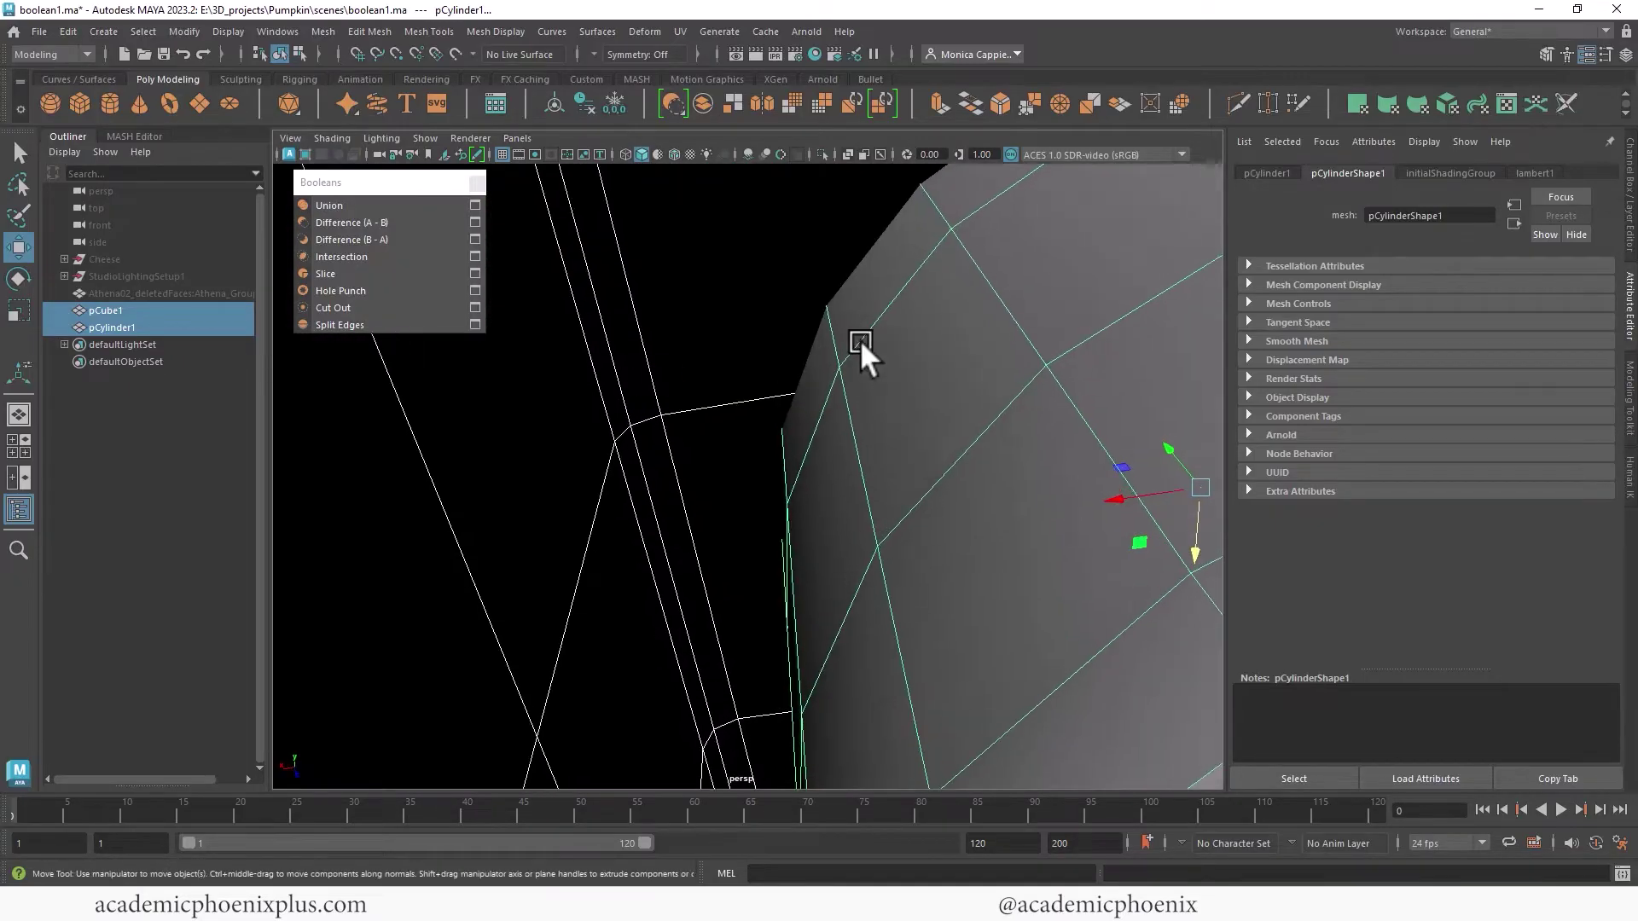
{"action": "right_click_drag", "start_coordinate": [943, 457], "coordinate": [866, 341], "text": "alt"}
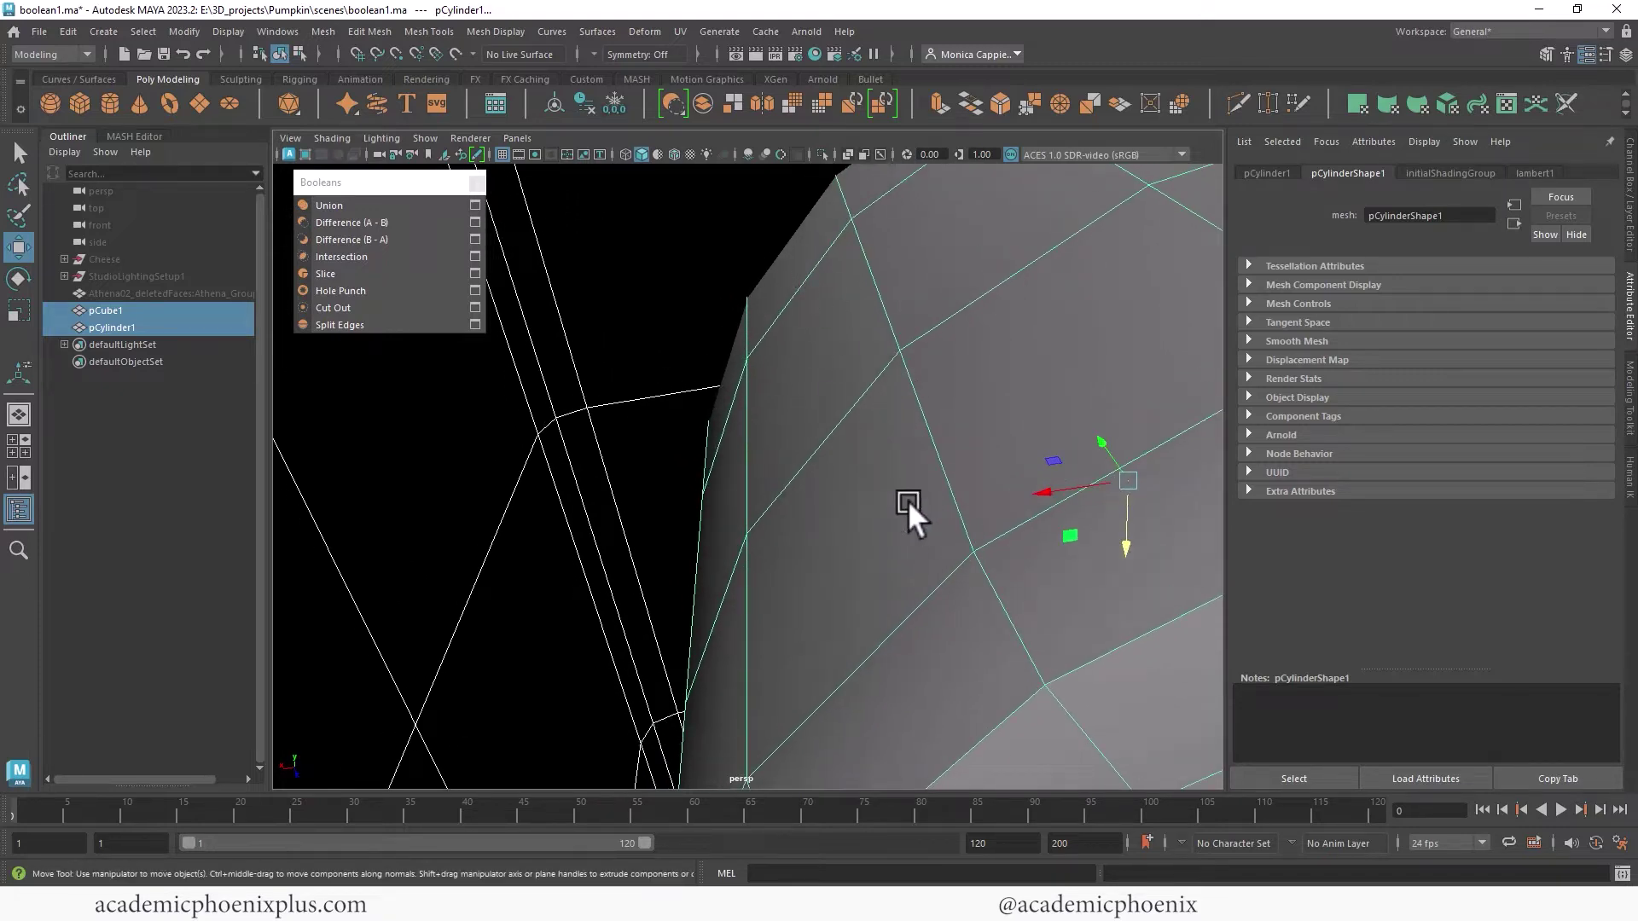
{"action": "right_click_drag", "start_coordinate": [892, 504], "coordinate": [605, 365], "text": "alt"}
{"action": "left_click_drag", "start_coordinate": [605, 365], "coordinate": [771, 468], "text": "alt"}
{"action": "left_click", "coordinate": [398, 205]}
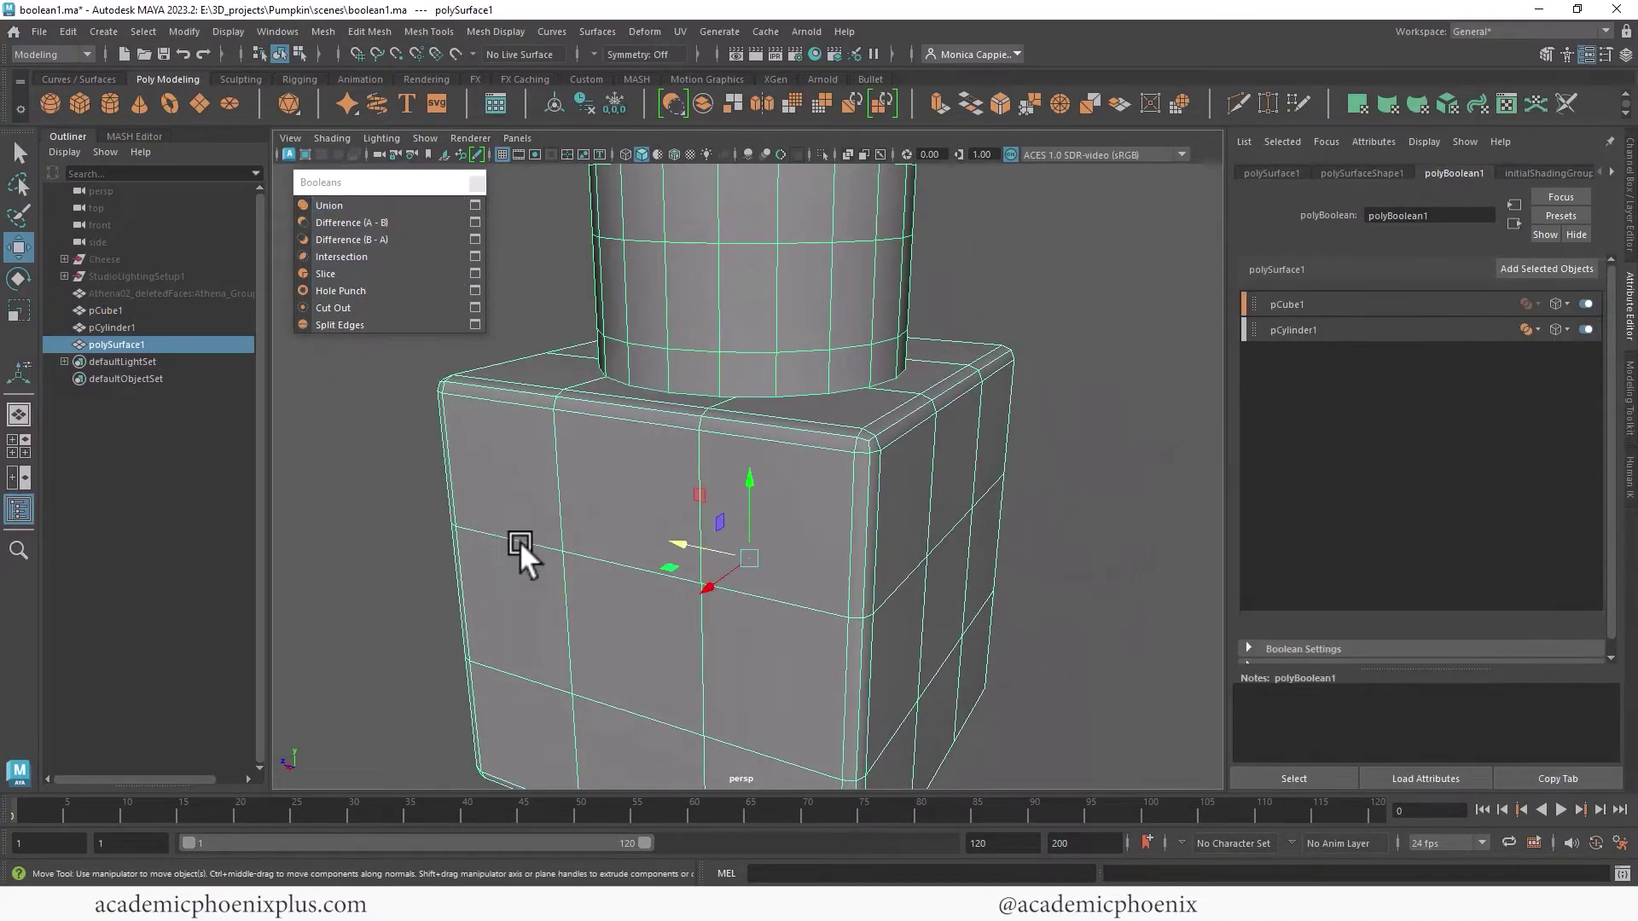
Step: Inspect the topology of the united mesh where the cylinder meets the cube's top face
{"action": "left_click_drag", "start_coordinate": [682, 490], "coordinate": [851, 458], "text": "alt"}
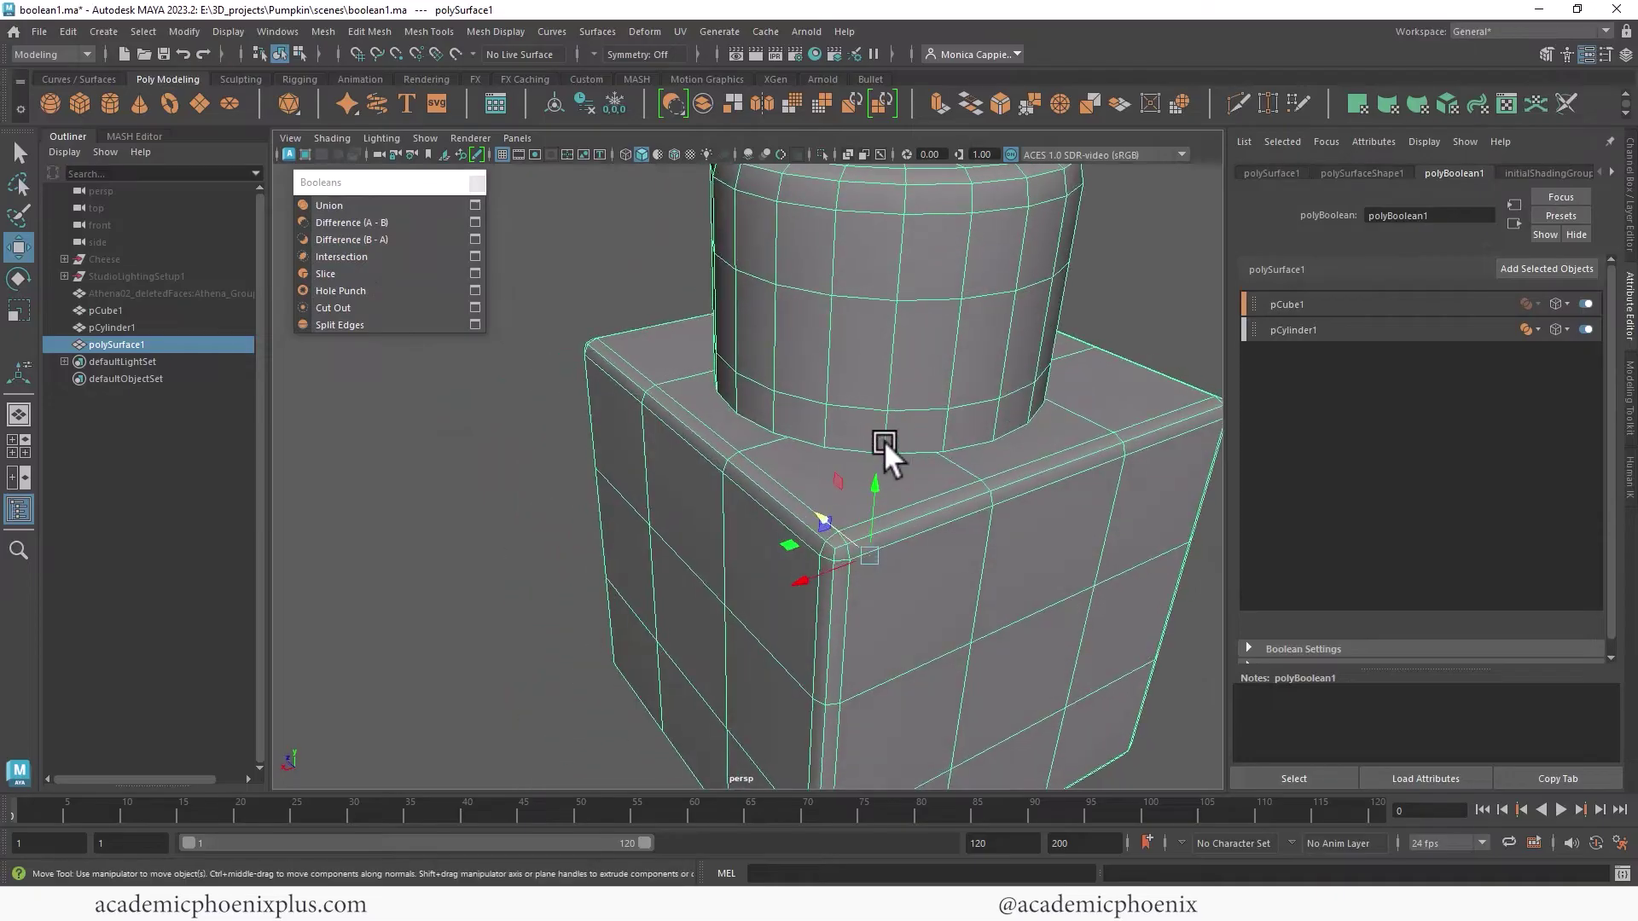
{"action": "left_click_drag", "start_coordinate": [1008, 441], "coordinate": [858, 385], "text": "alt"}
{"action": "right_click_drag", "start_coordinate": [858, 385], "coordinate": [1190, 406], "text": "alt"}
{"action": "left_click_drag", "start_coordinate": [1190, 406], "coordinate": [938, 437], "text": "alt"}
{"action": "right_click_drag", "start_coordinate": [938, 437], "coordinate": [517, 361], "text": "alt"}
{"action": "left_click_drag", "start_coordinate": [517, 361], "coordinate": [498, 394], "text": "alt"}
{"action": "right_click_drag", "start_coordinate": [597, 391], "coordinate": [530, 391], "text": "alt"}
{"action": "middle_click_drag", "start_coordinate": [530, 392], "coordinate": [476, 391], "text": "alt"}
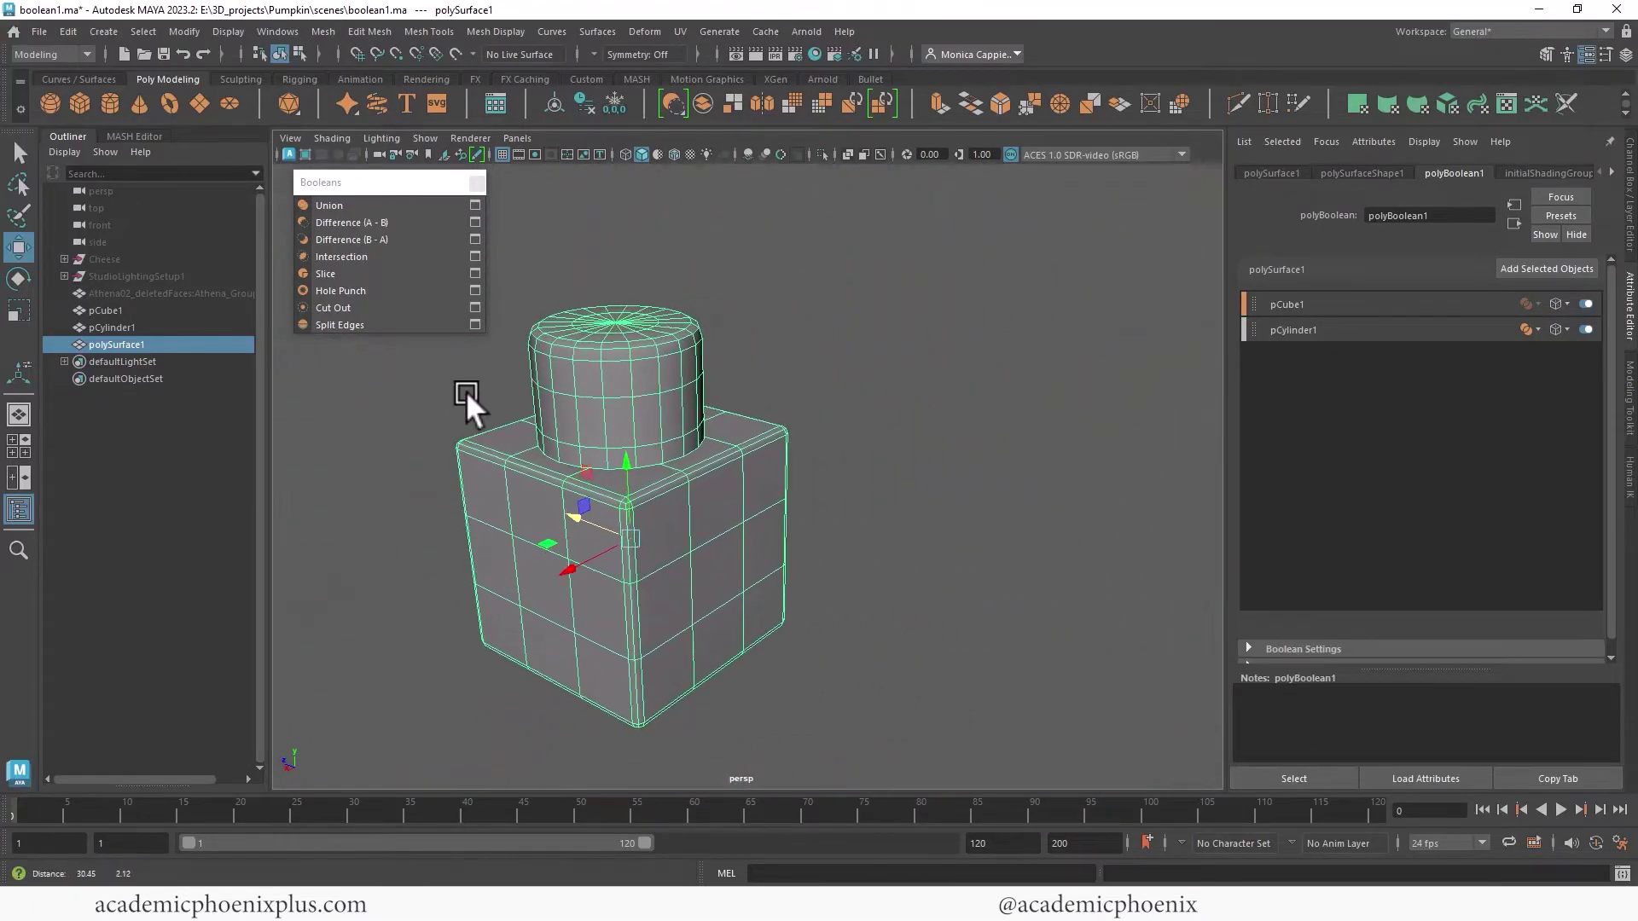
{"action": "left_click_drag", "start_coordinate": [563, 444], "coordinate": [609, 418], "text": "alt"}
{"action": "middle_click_drag", "start_coordinate": [635, 418], "coordinate": [694, 384], "text": "alt"}
{"action": "right_click_drag", "start_coordinate": [695, 384], "coordinate": [810, 392], "text": "alt"}
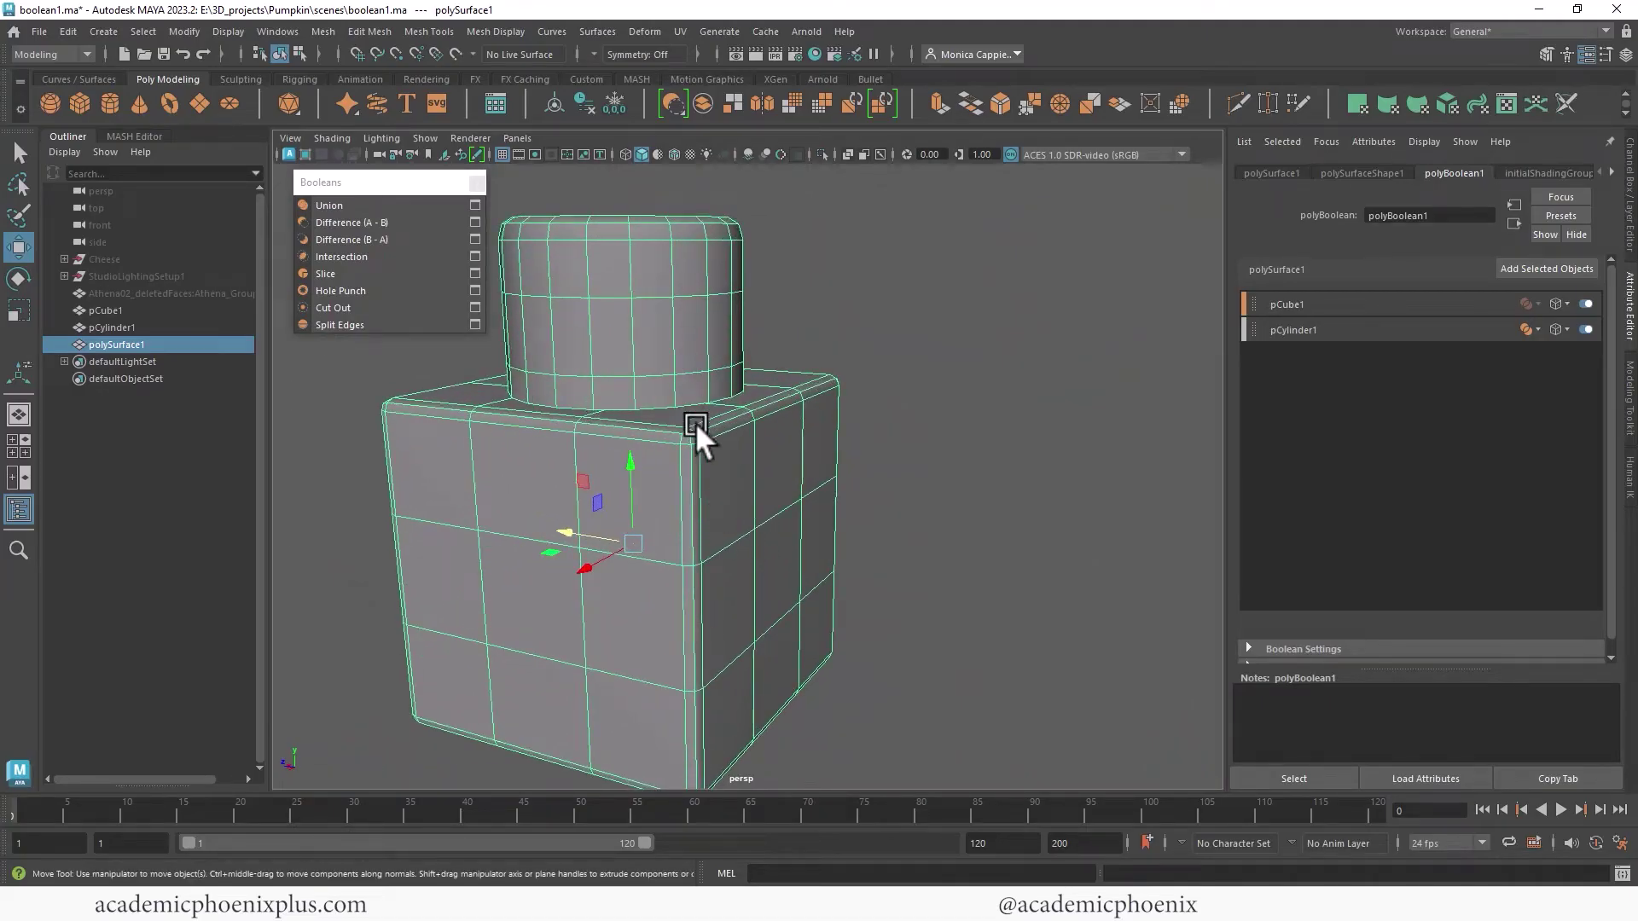
{"action": "left_click_drag", "start_coordinate": [336, 409], "coordinate": [708, 331], "text": "alt"}
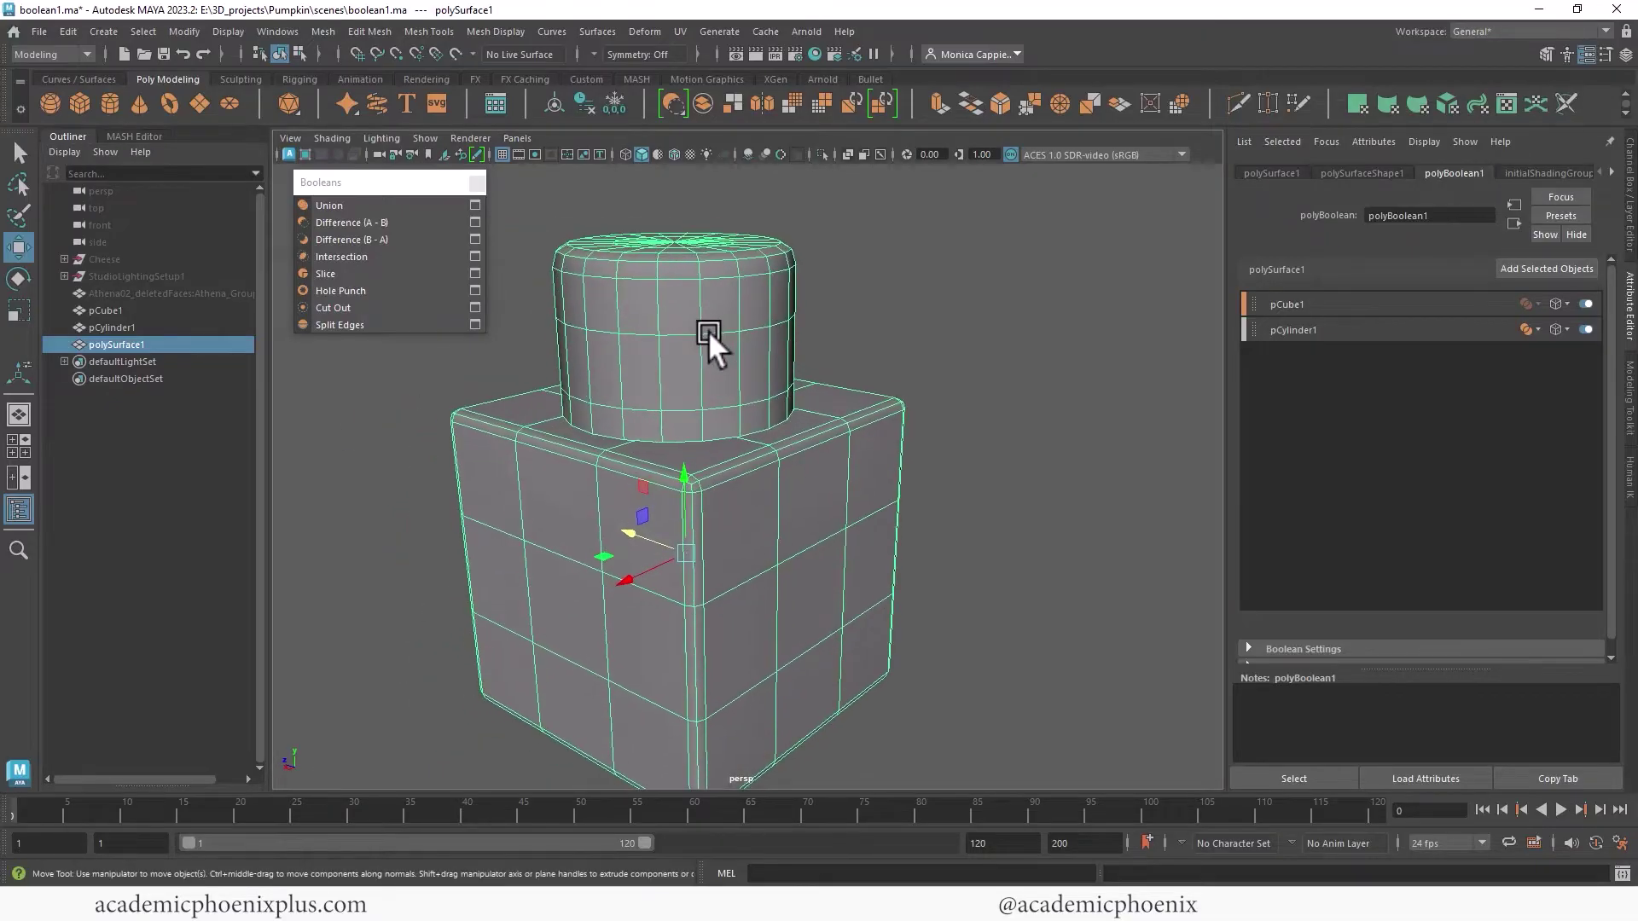
Step: Select the cube, the cylinder and the combined mesh in turn to review the live Boolean's inputs
{"action": "left_click", "coordinate": [147, 311]}
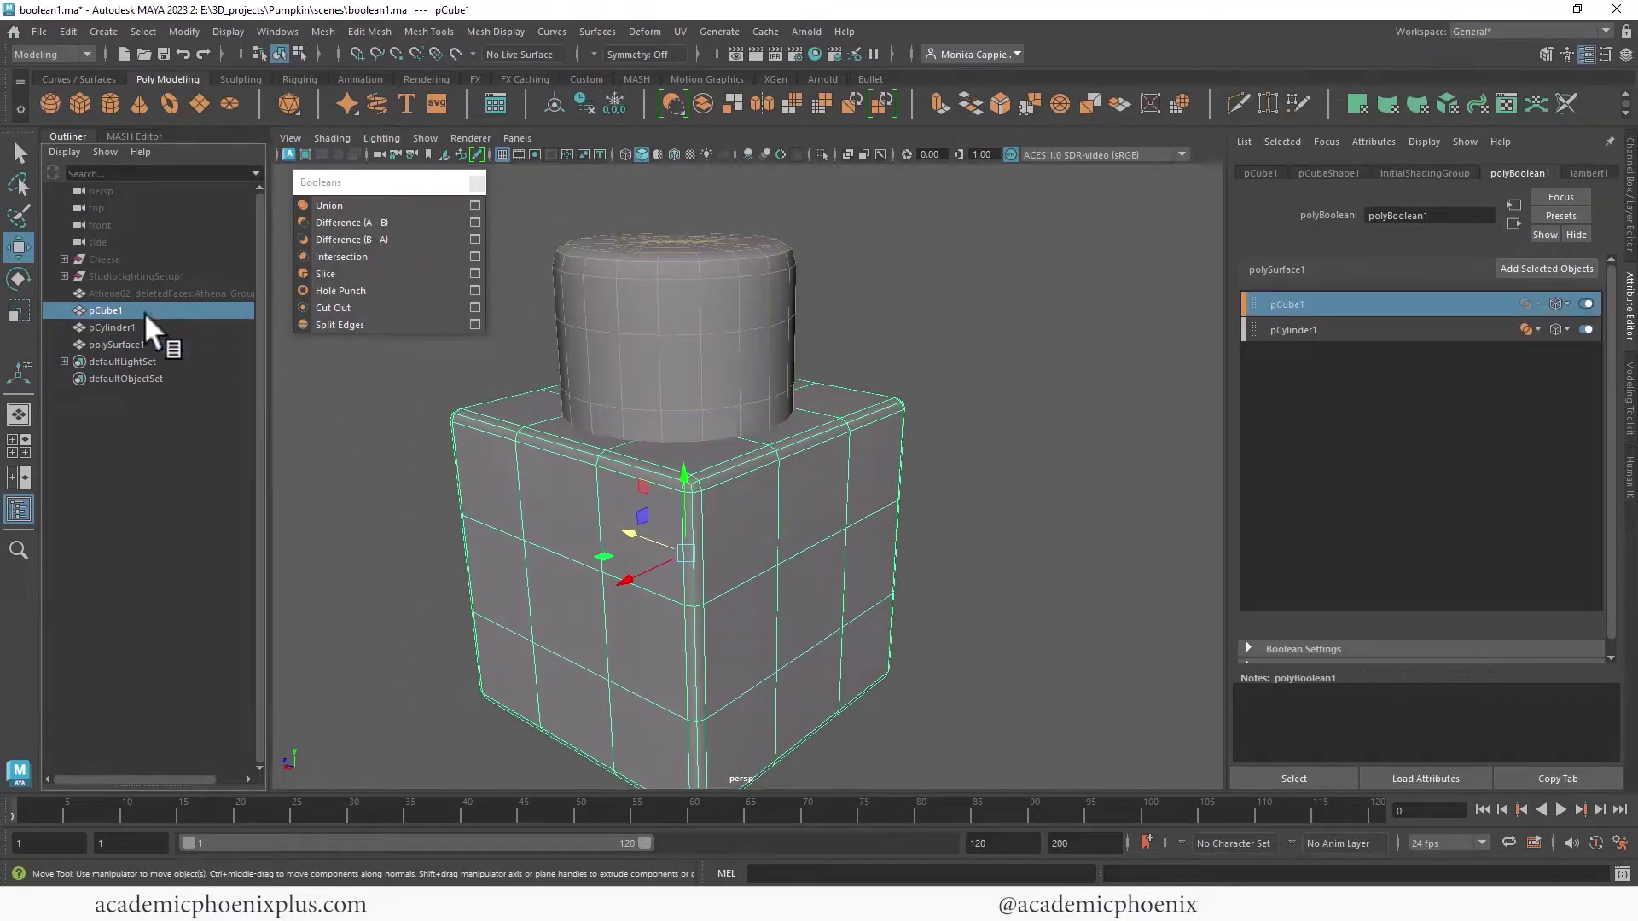
{"action": "left_click", "coordinate": [141, 327]}
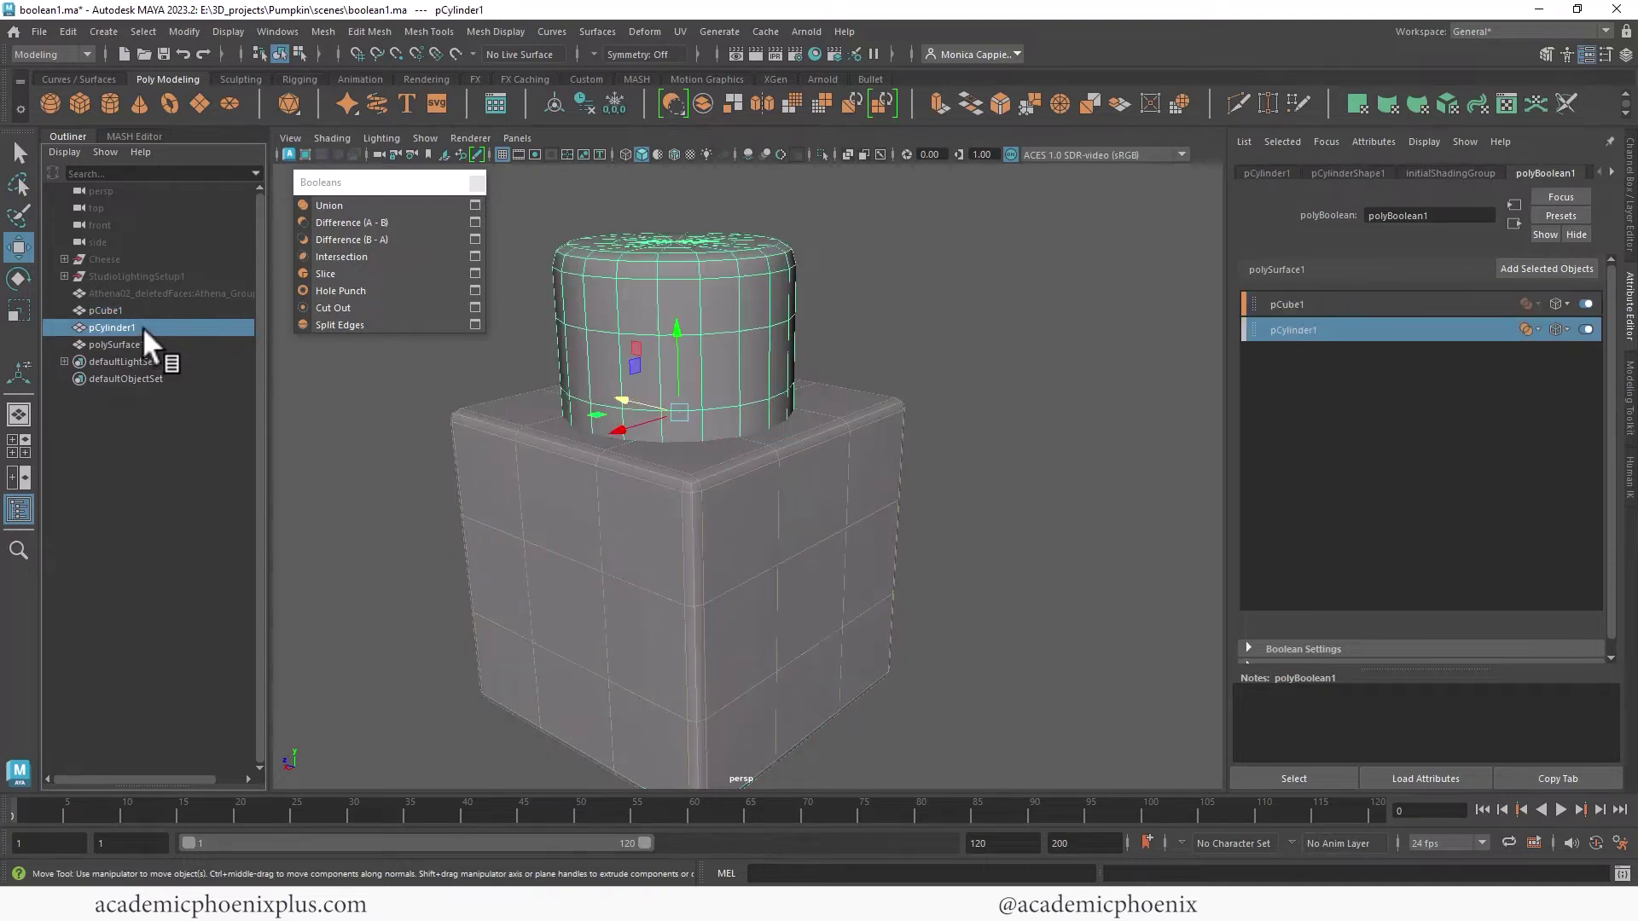
{"action": "left_click", "coordinate": [147, 345]}
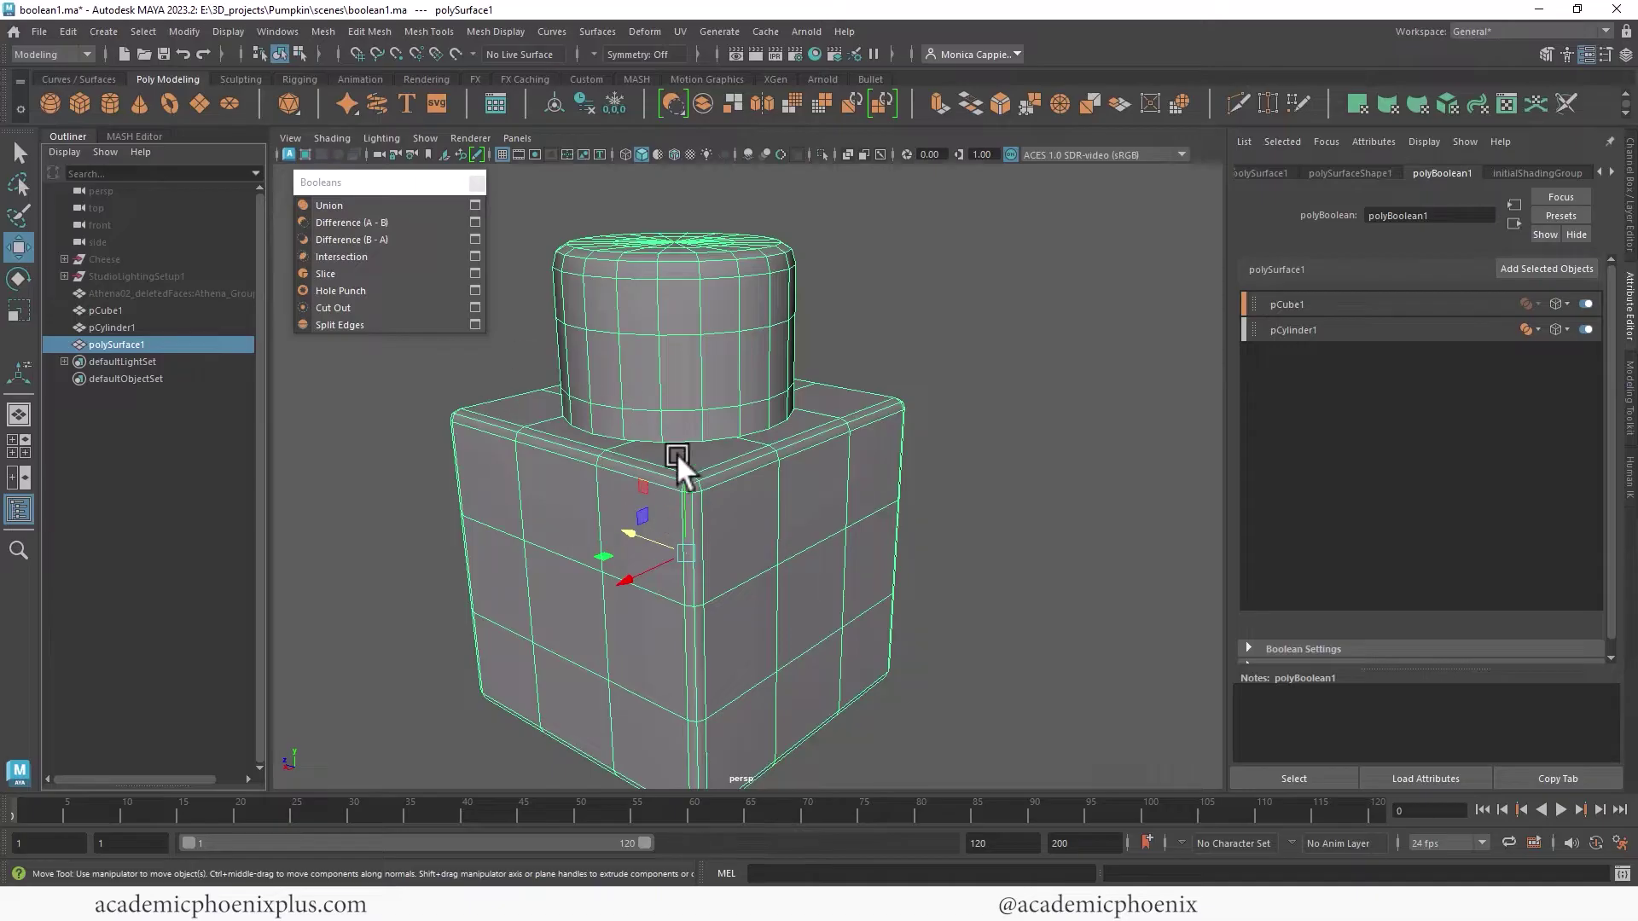
{"action": "middle_click_drag", "start_coordinate": [728, 414], "coordinate": [677, 401], "text": "alt"}
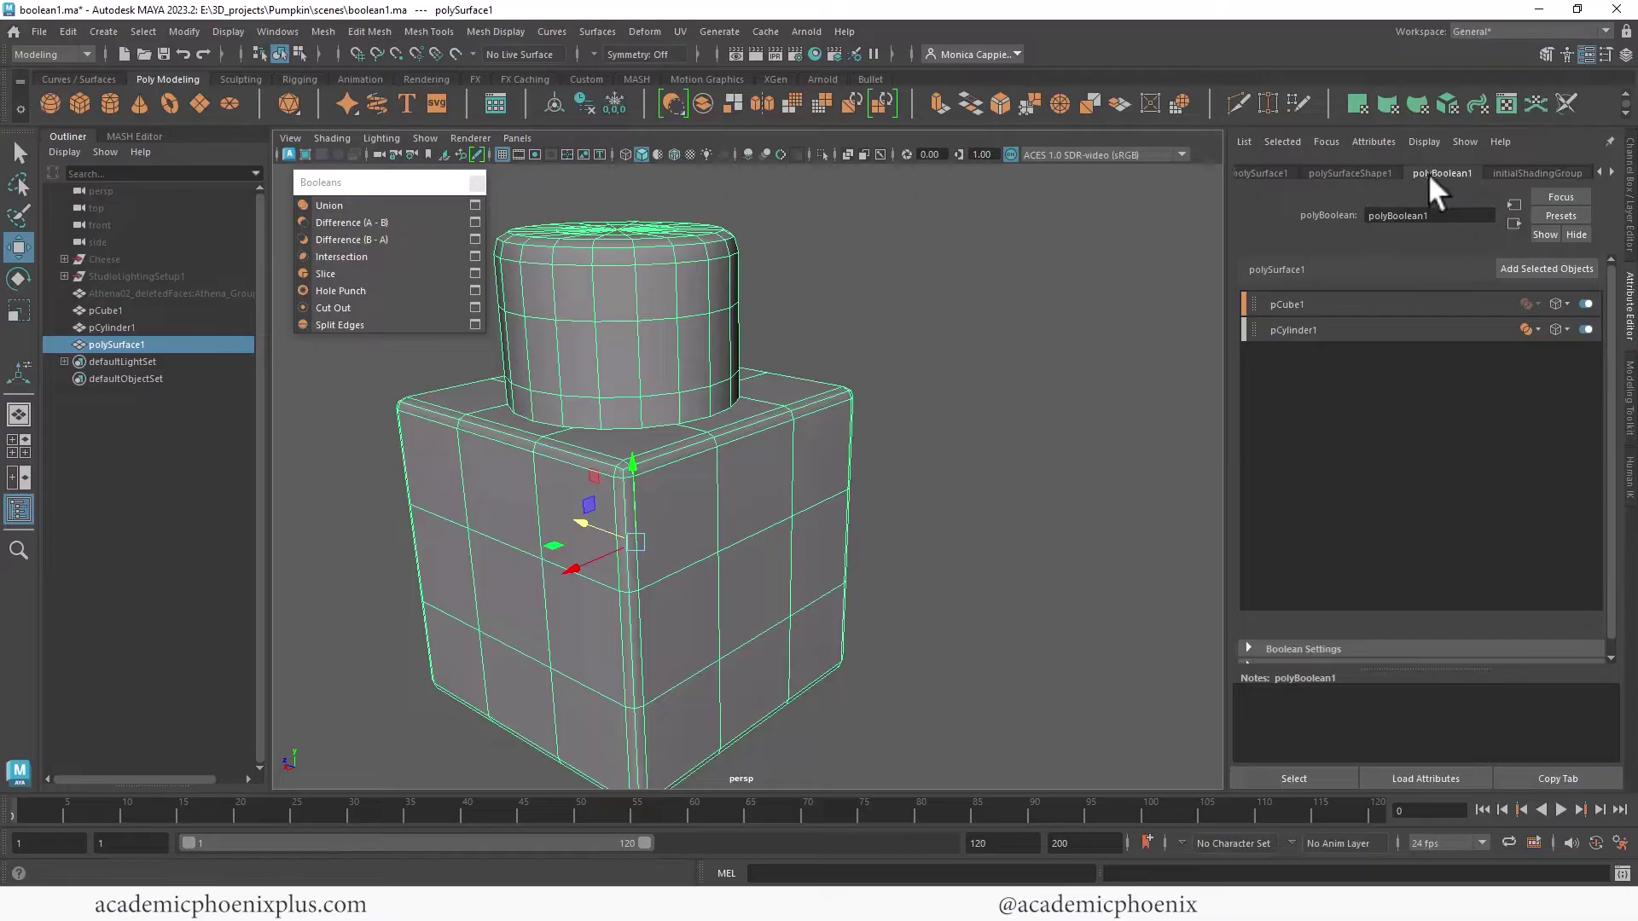
{"action": "left_click", "coordinate": [1302, 302]}
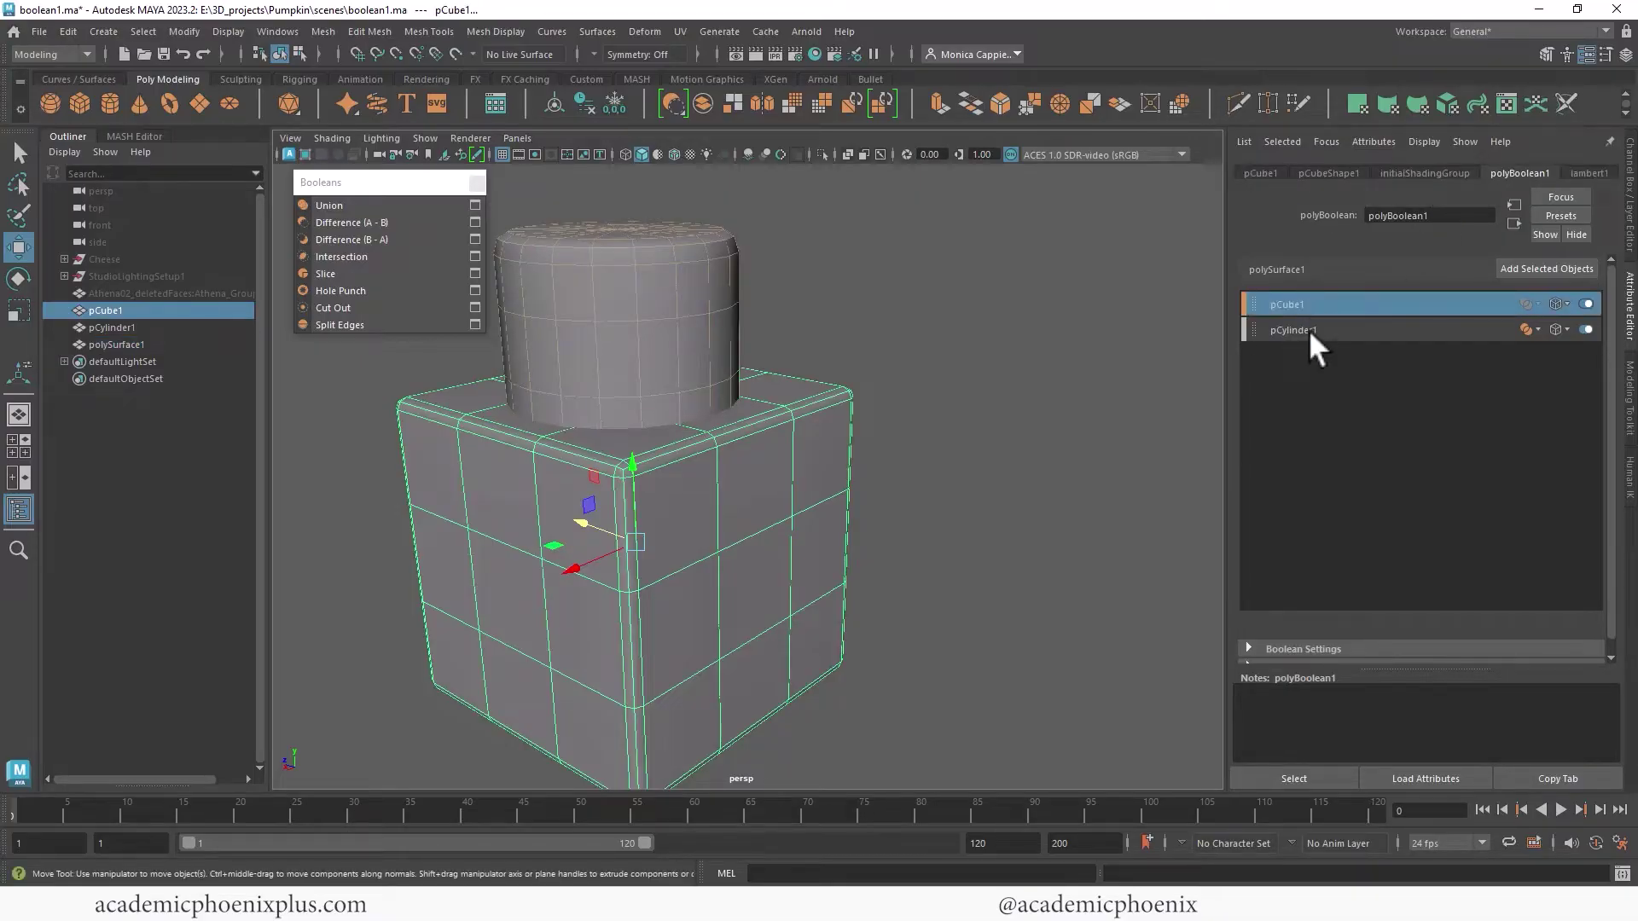
Step: Slide the cylinder along Z past the cube's side to test the live Boolean, and move it back onto the top
{"action": "left_click", "coordinate": [1310, 329]}
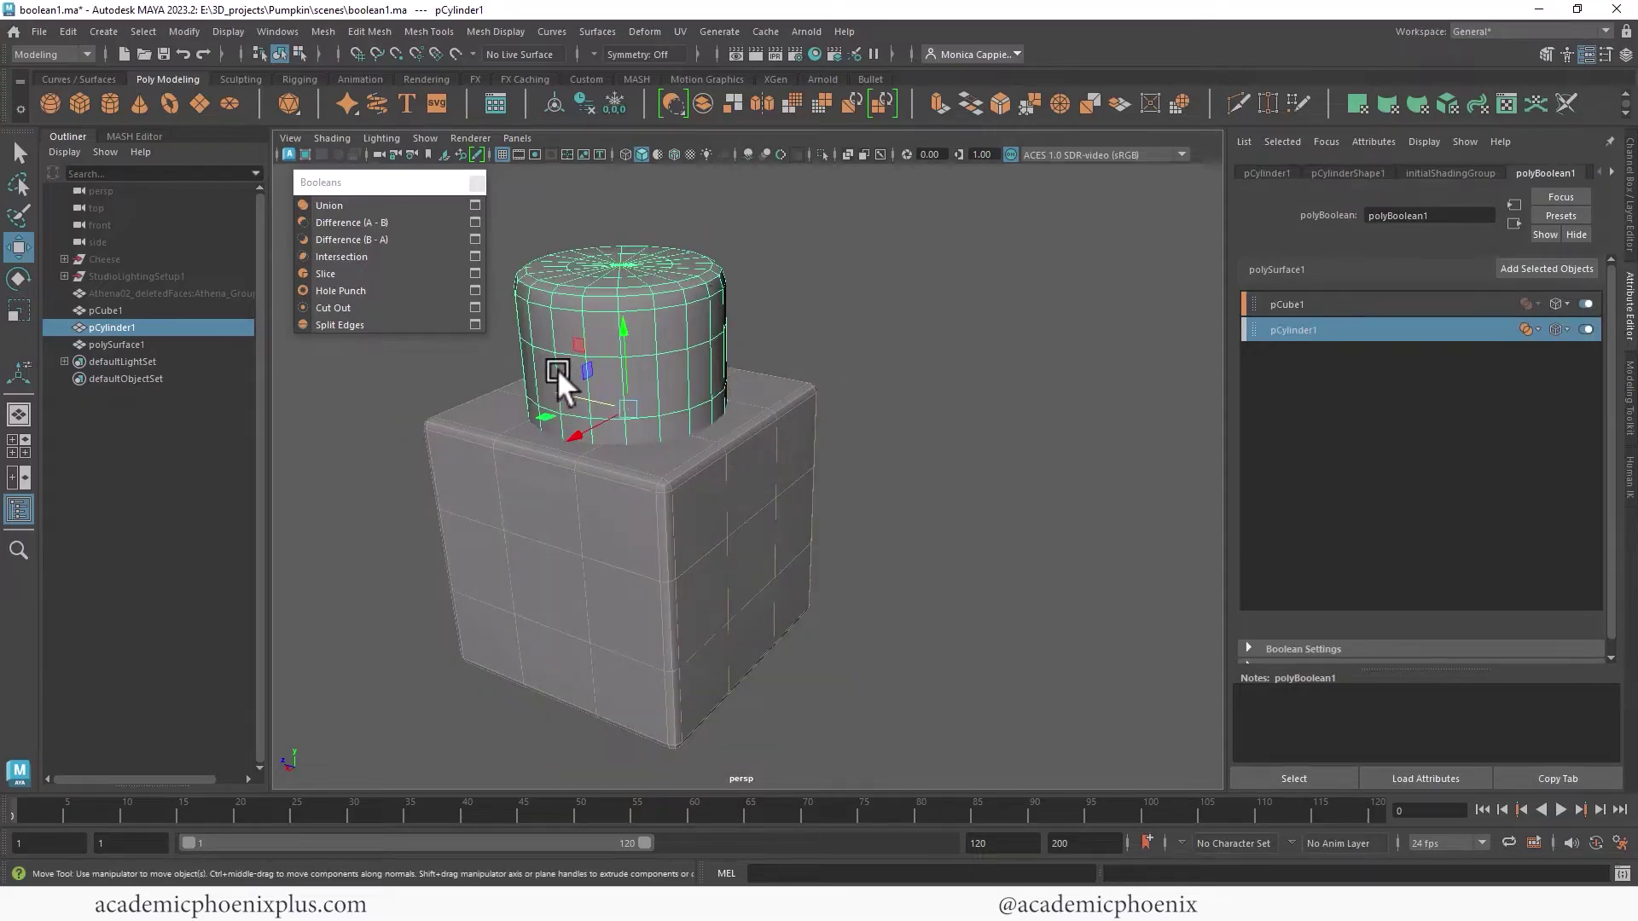
{"action": "left_click_drag", "start_coordinate": [568, 392], "coordinate": [616, 412]}
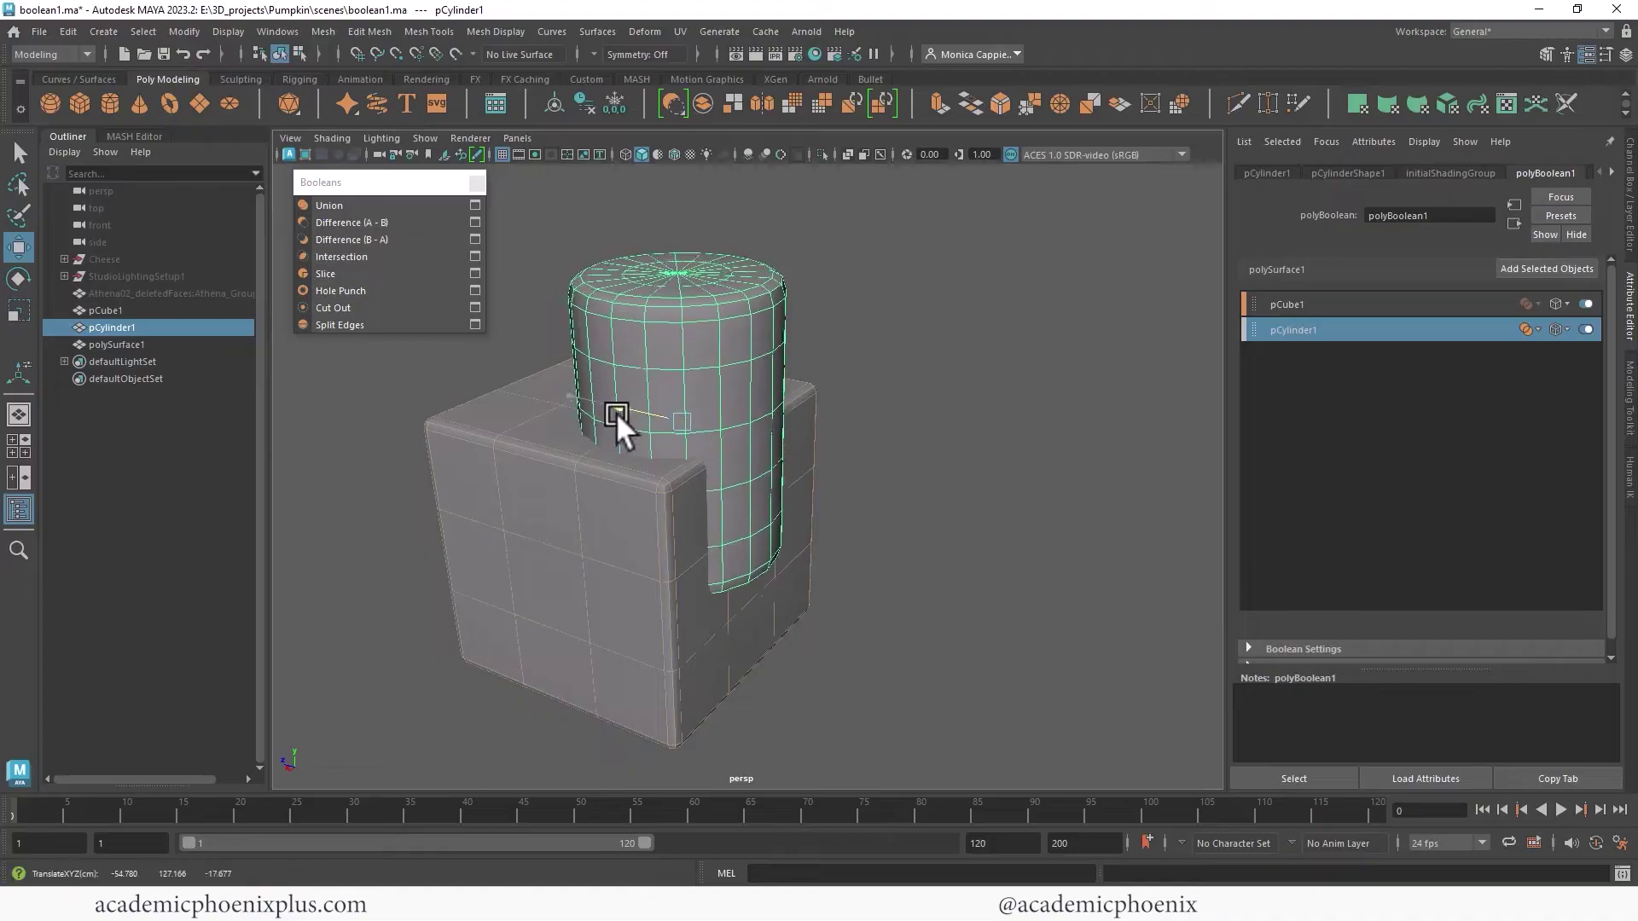
{"action": "left_click", "coordinate": [155, 344]}
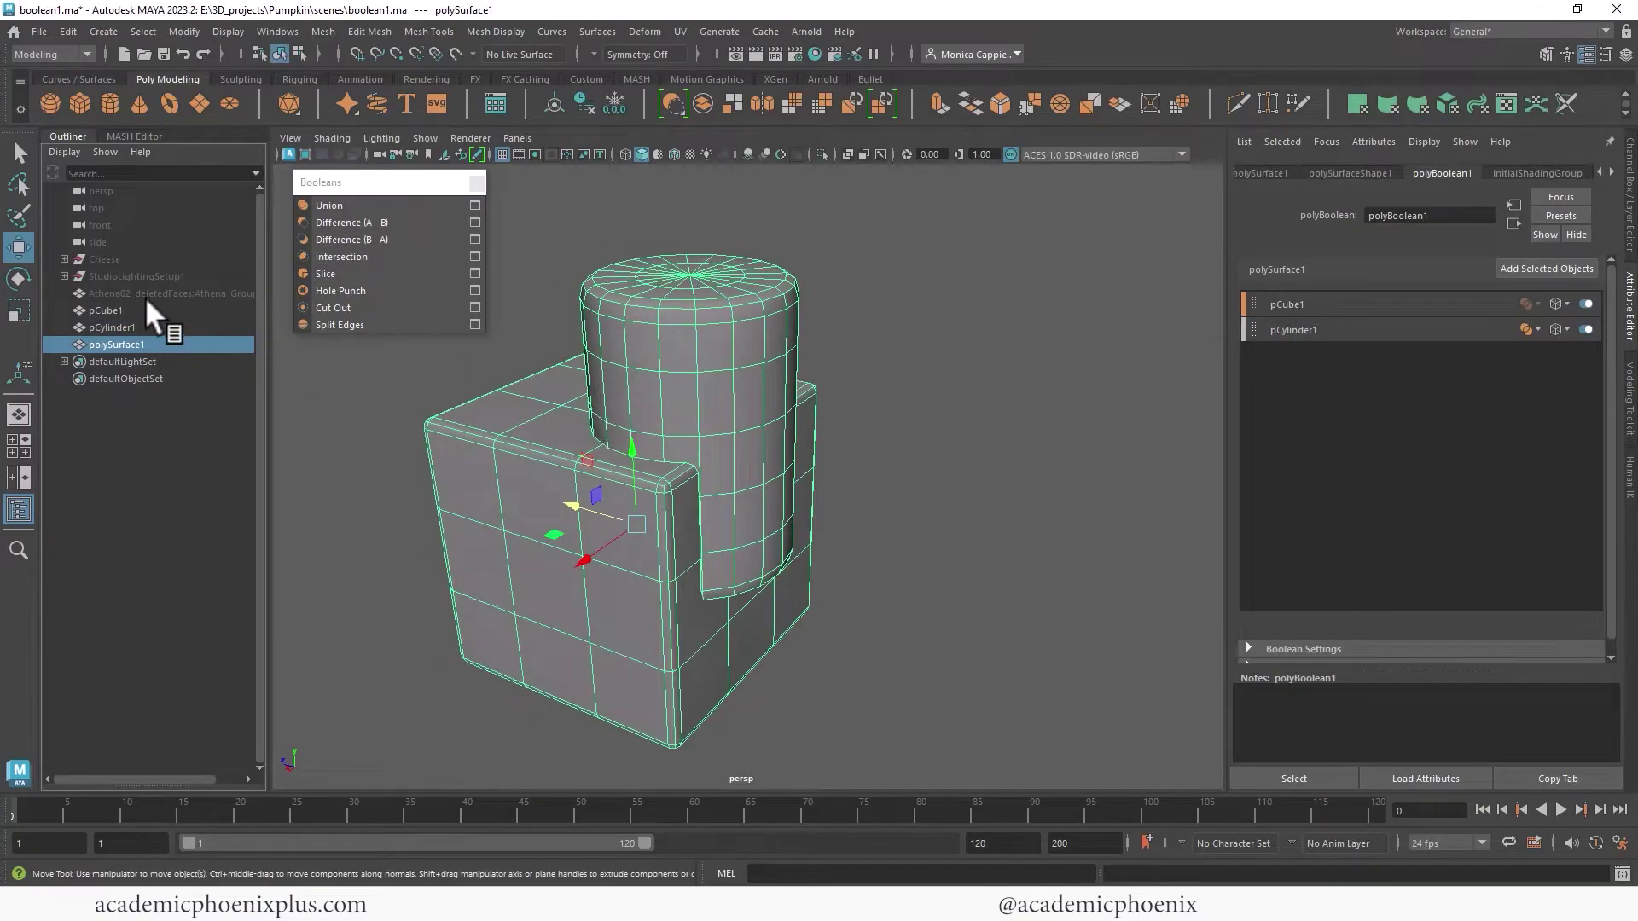
{"action": "left_click", "coordinate": [152, 327]}
{"action": "left_click_drag", "start_coordinate": [636, 523], "coordinate": [571, 398]}
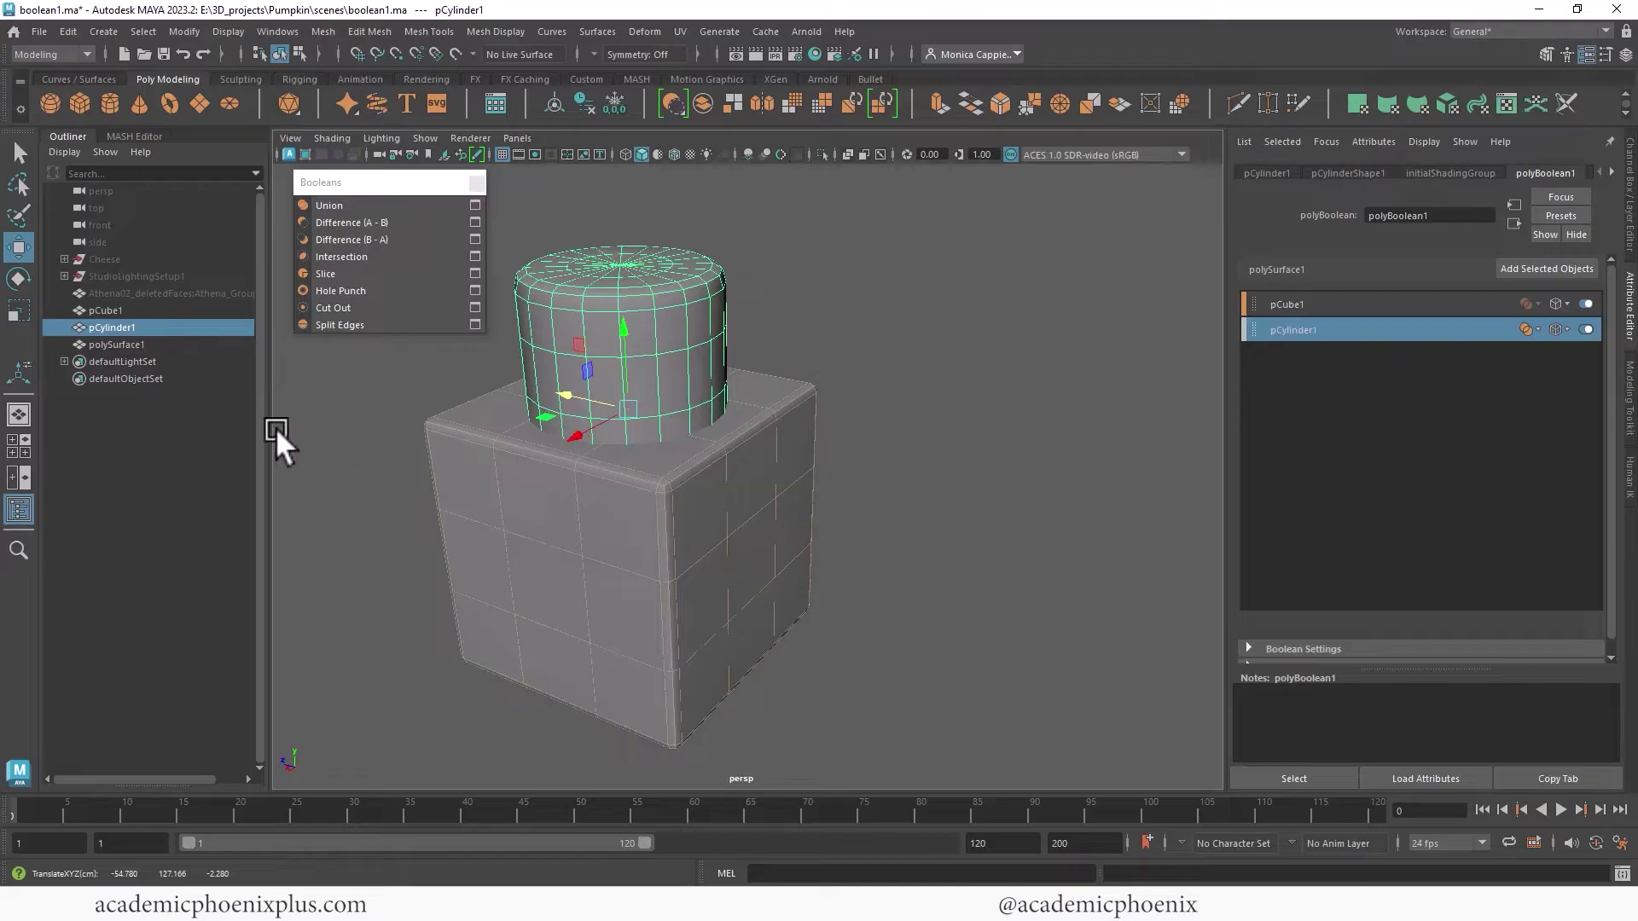
{"action": "left_click_drag", "start_coordinate": [622, 387], "coordinate": [558, 411], "text": "alt"}
Step: Duplicate the united mesh and move the copy behind and beside the original
{"action": "left_click", "coordinate": [196, 345]}
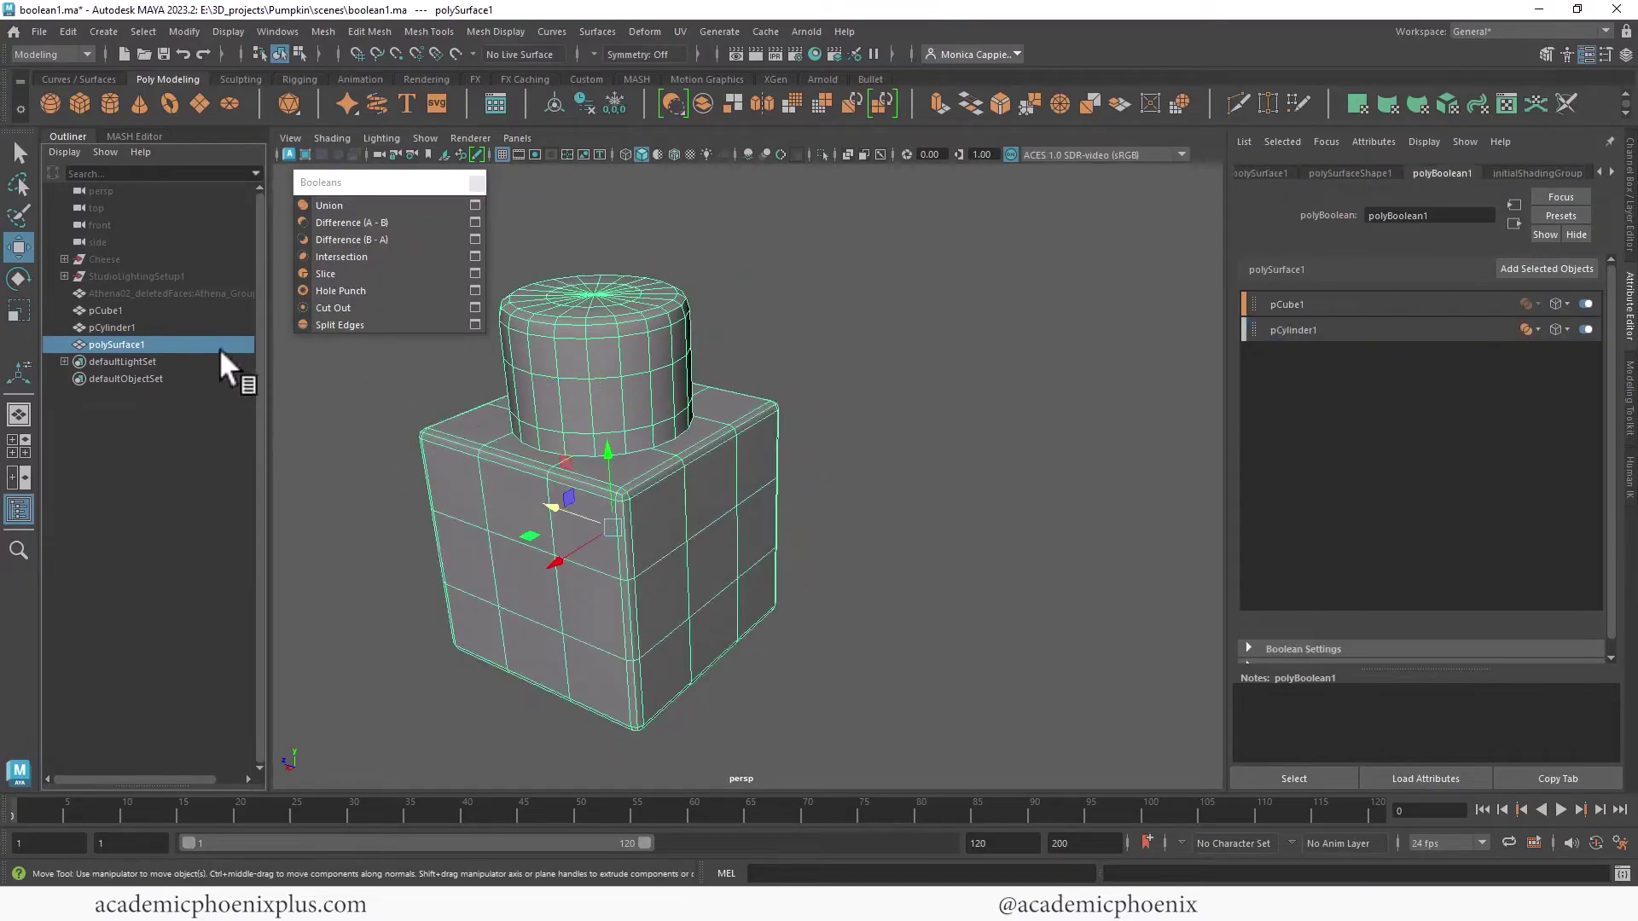
{"action": "left_click_drag", "start_coordinate": [638, 394], "coordinate": [624, 423], "text": "alt"}
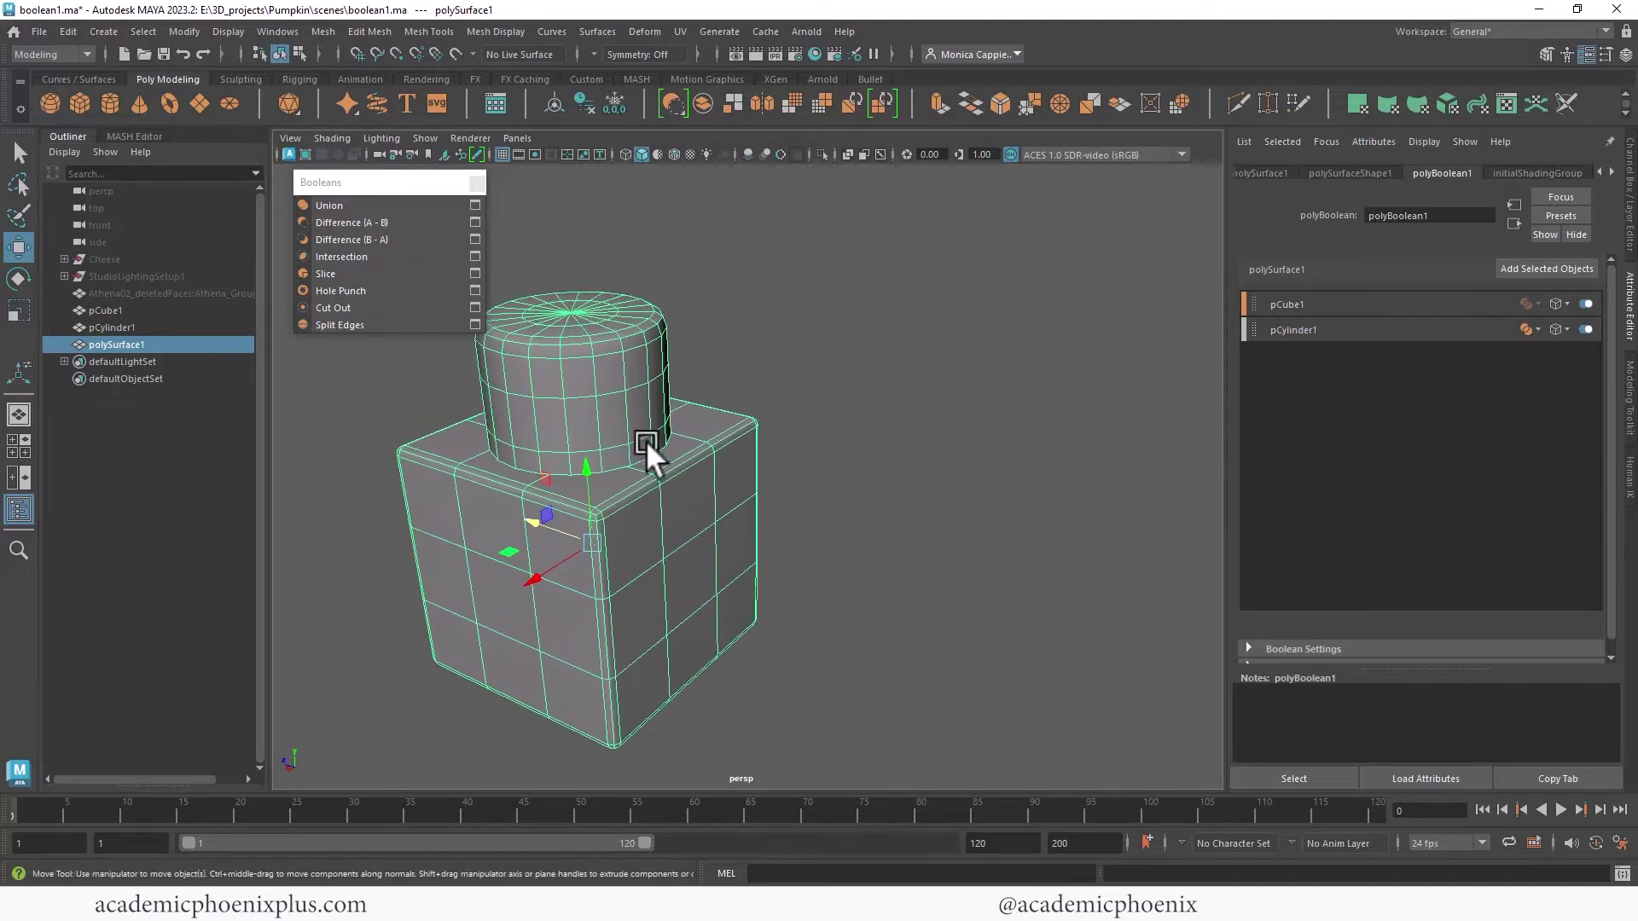
{"action": "key", "text": "ctrl+d"}
{"action": "middle_click_drag", "start_coordinate": [566, 585], "coordinate": [826, 396]}
Step: Rename the duplicated mesh as Union
{"action": "double_click", "coordinate": [164, 362]}
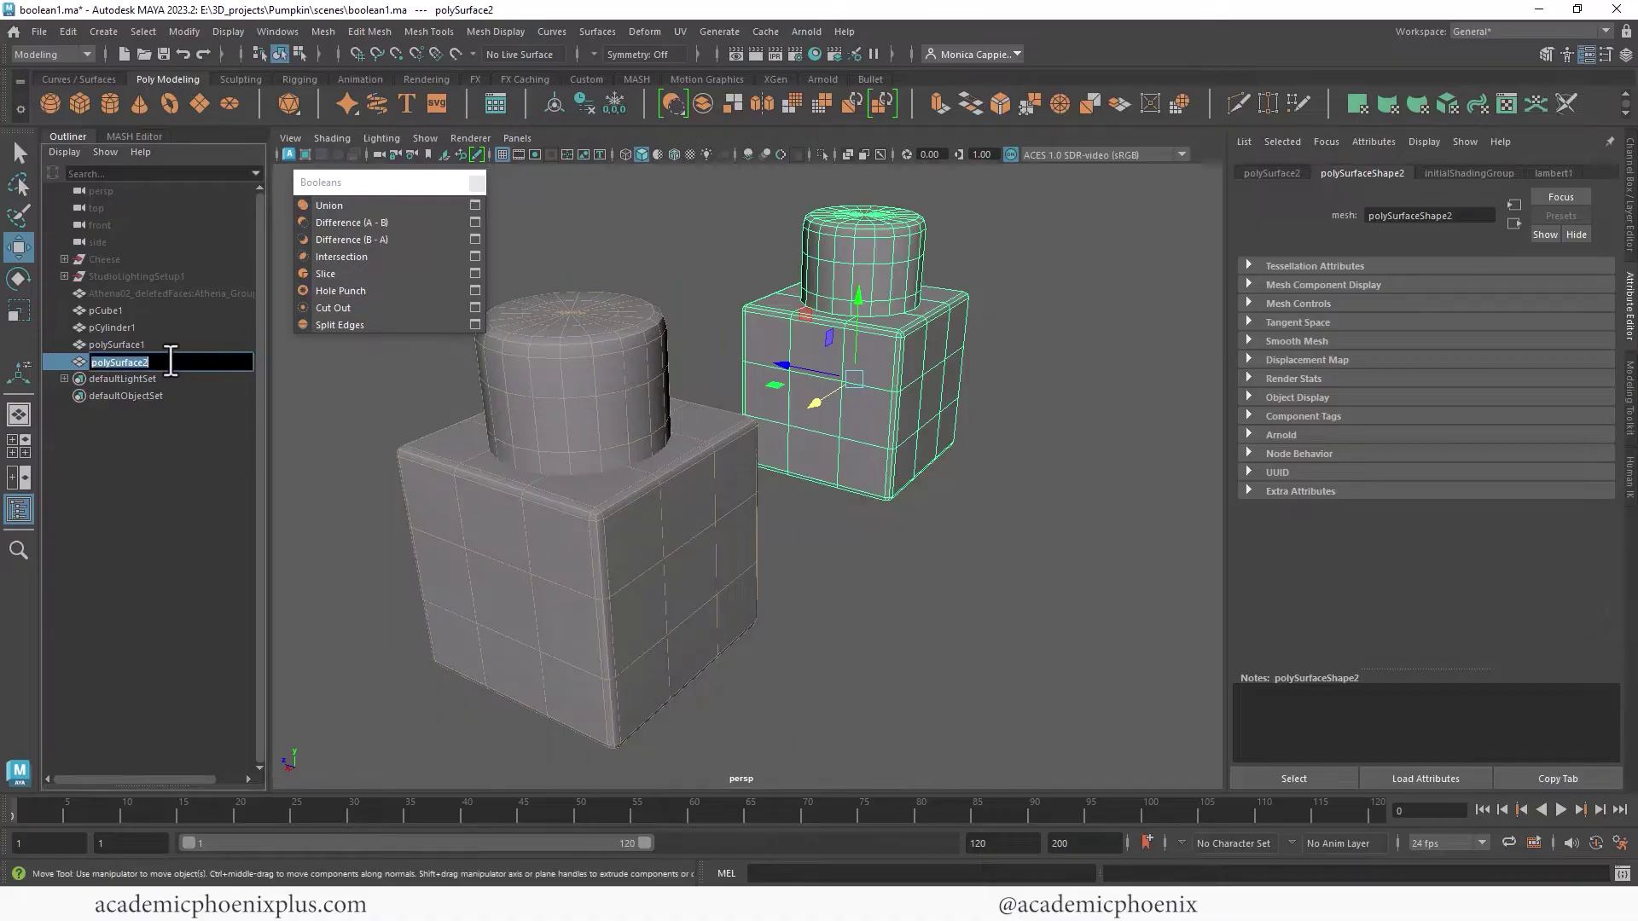
{"action": "type", "text": "Union"}
{"action": "key", "text": "Return"}
{"action": "left_click_drag", "start_coordinate": [683, 435], "coordinate": [797, 439], "text": "alt"}
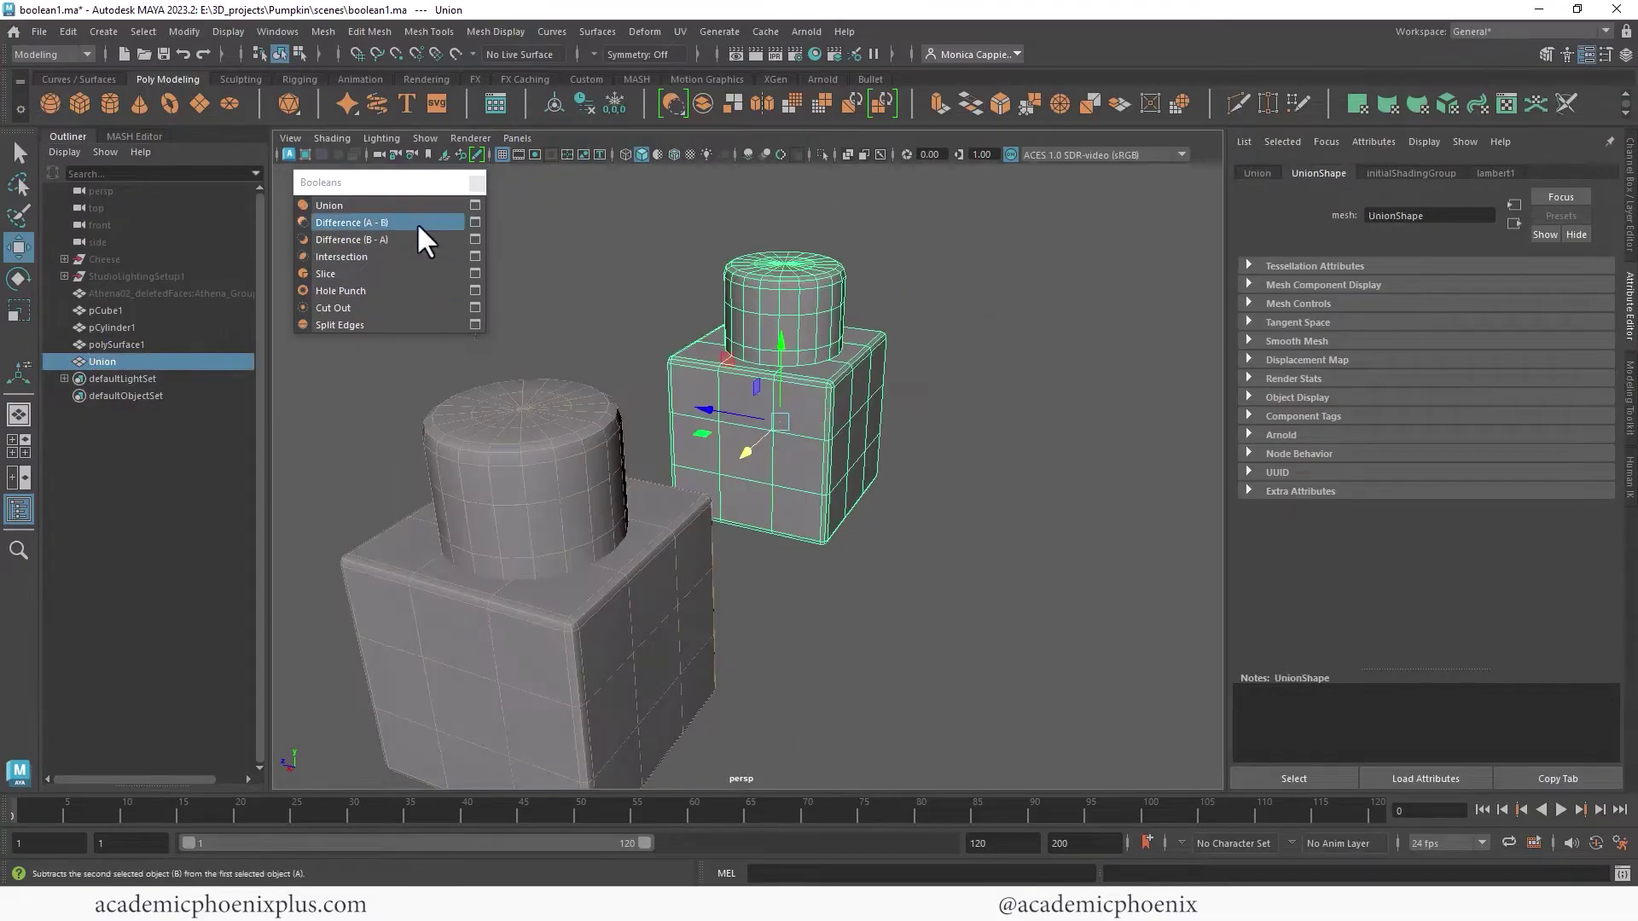
Step: Change the cylinder's operation in the original mesh's Boolean stack to Difference (A-B)
{"action": "left_click", "coordinate": [510, 430]}
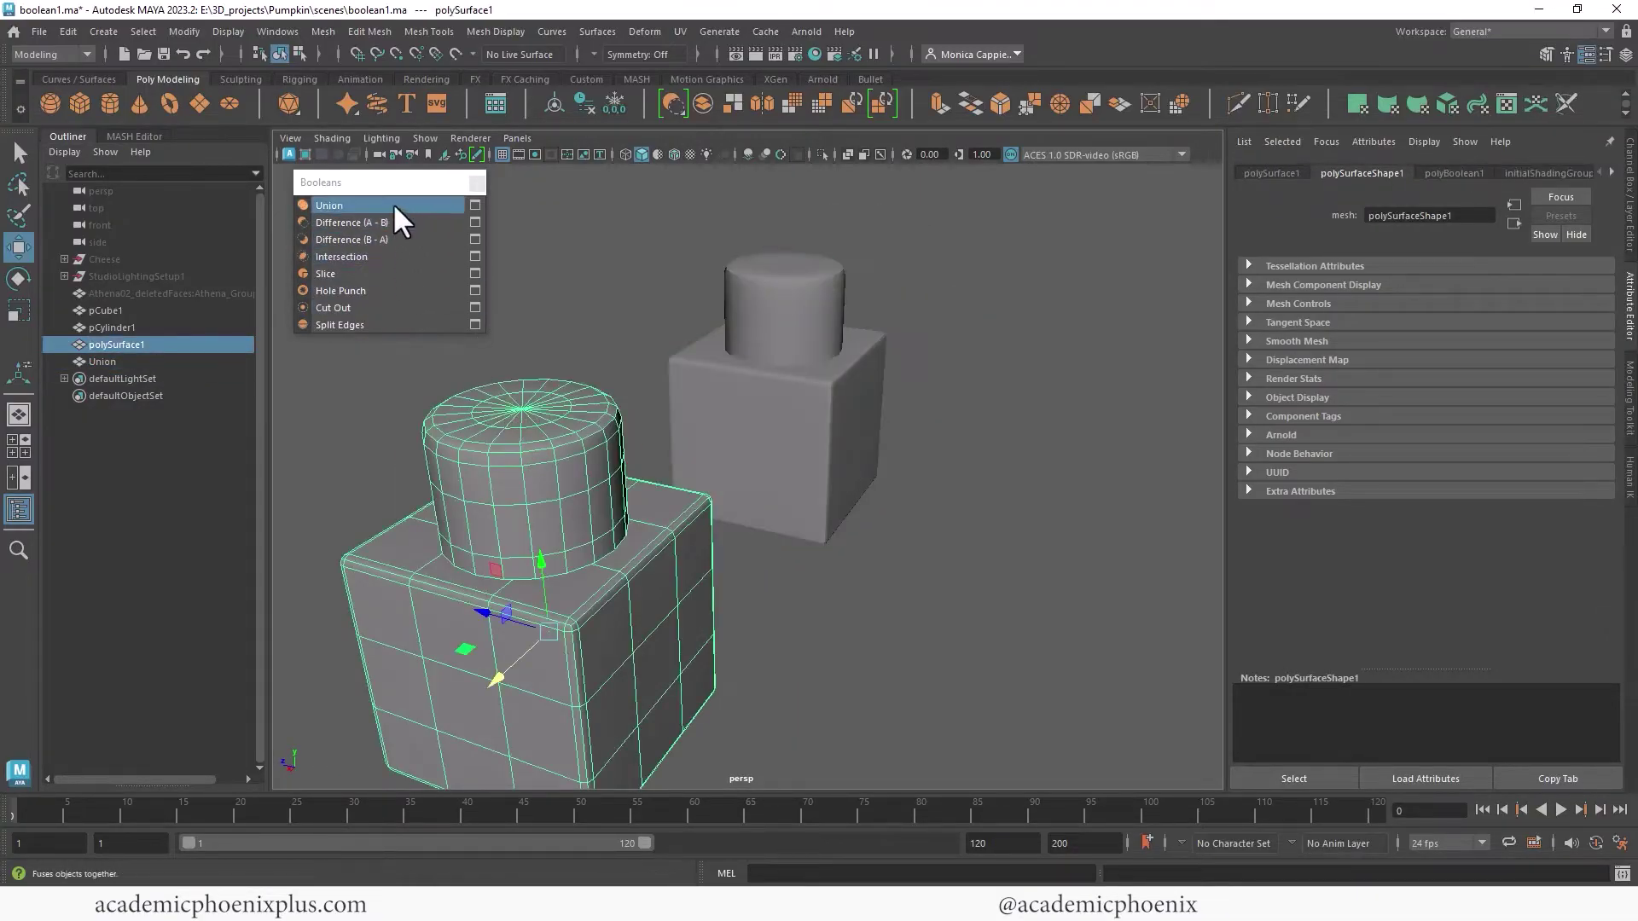
{"action": "left_click", "coordinate": [1455, 173]}
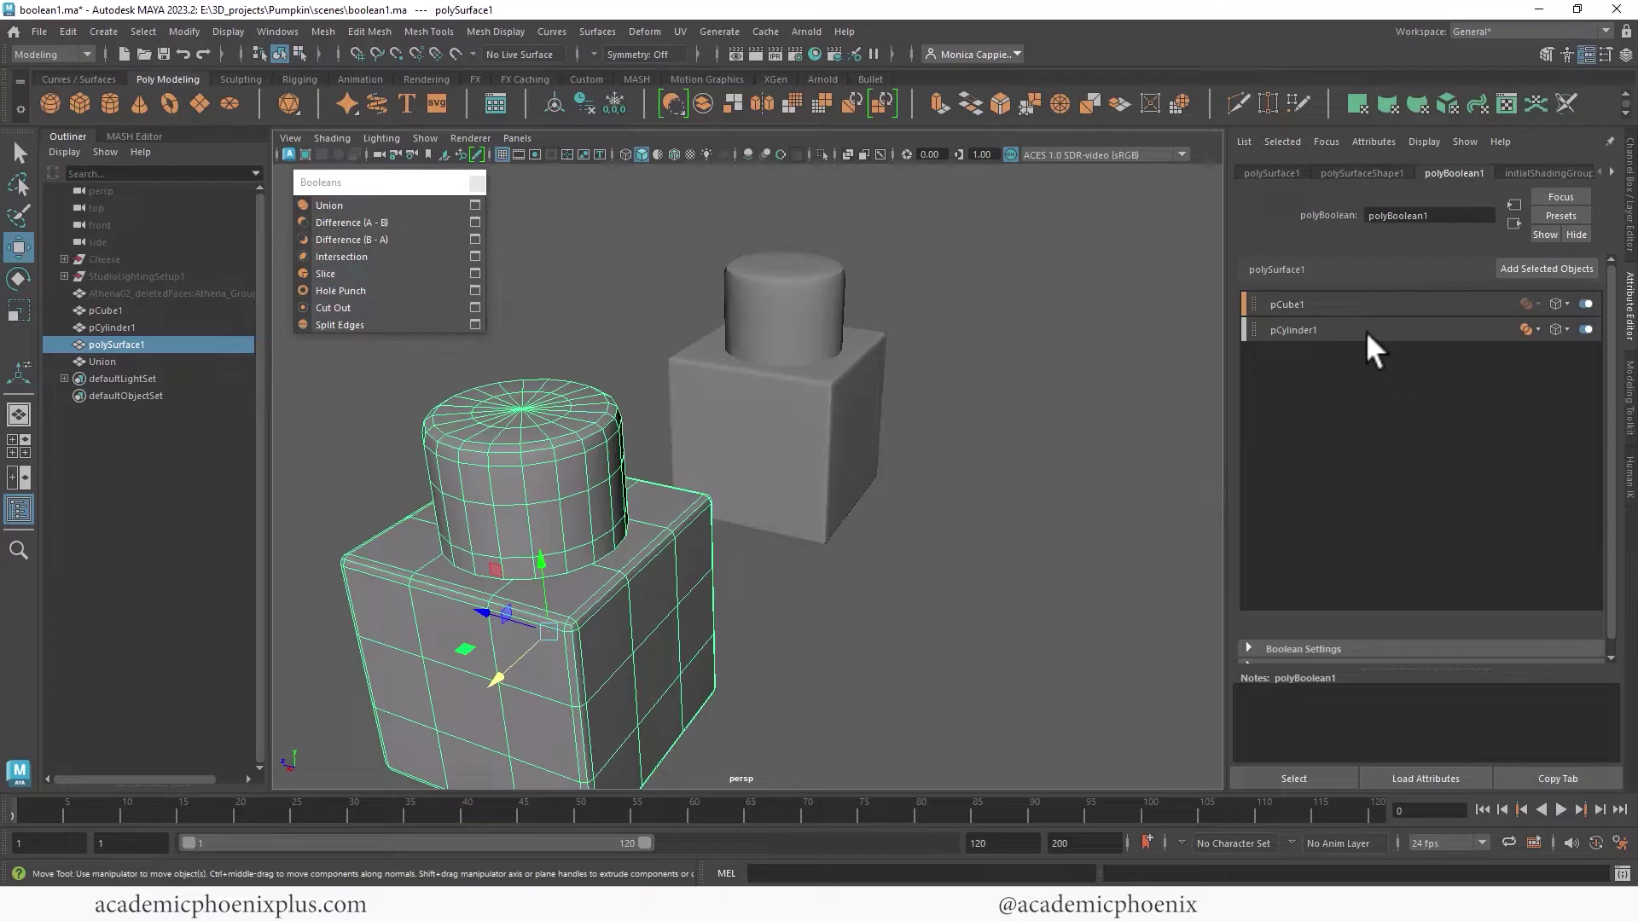
{"action": "left_click", "coordinate": [1324, 328]}
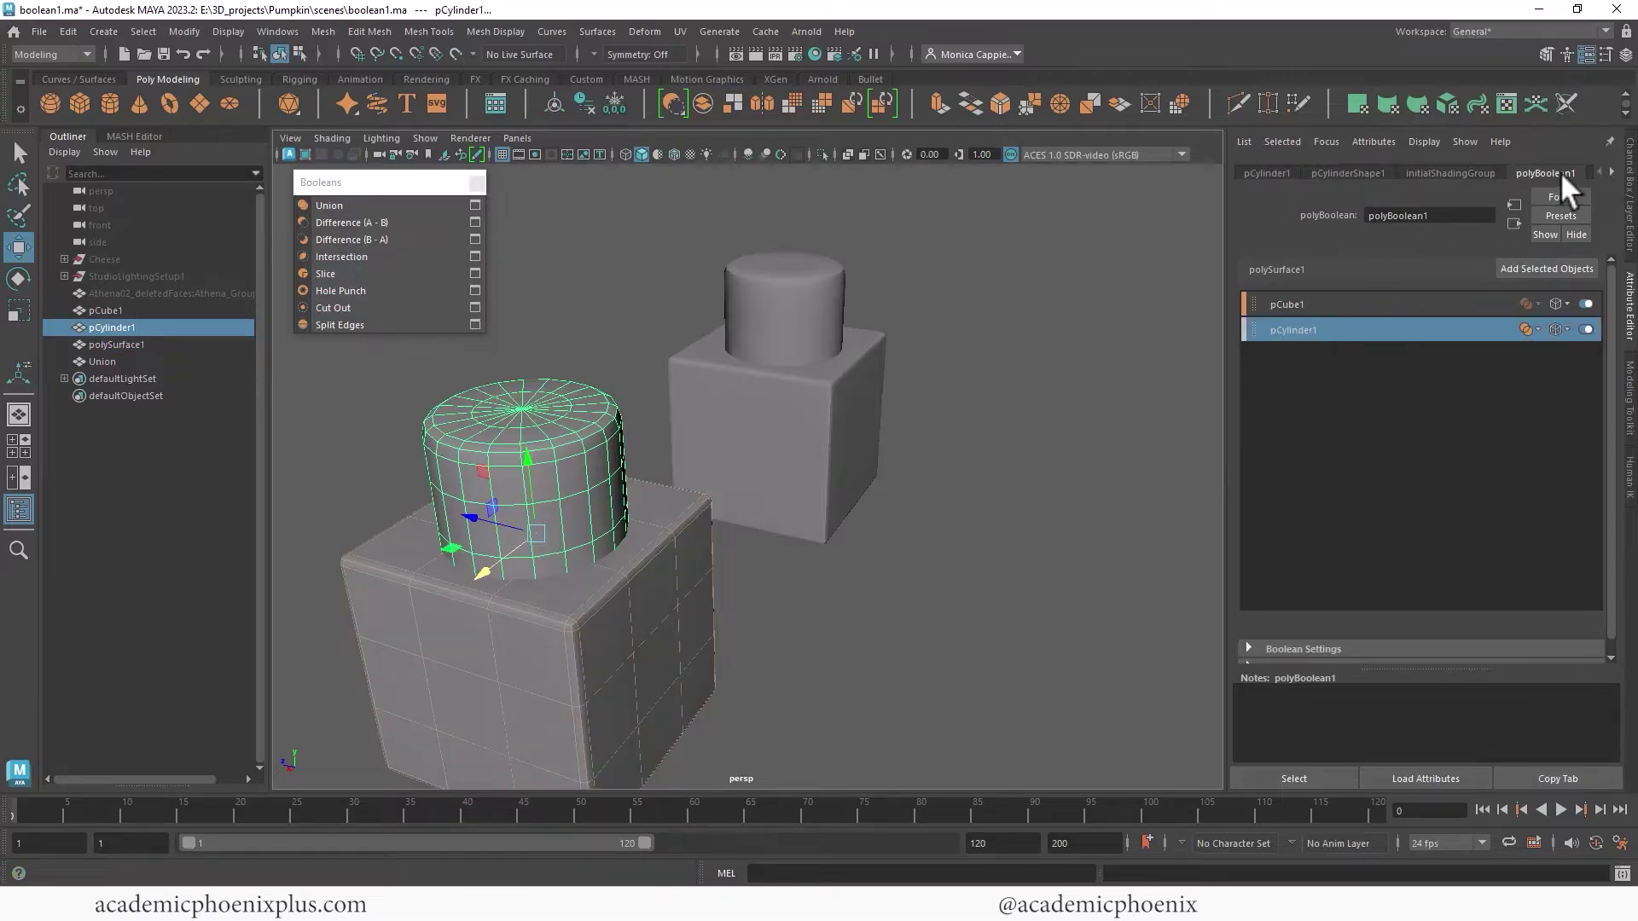
{"action": "left_click", "coordinate": [1538, 331]}
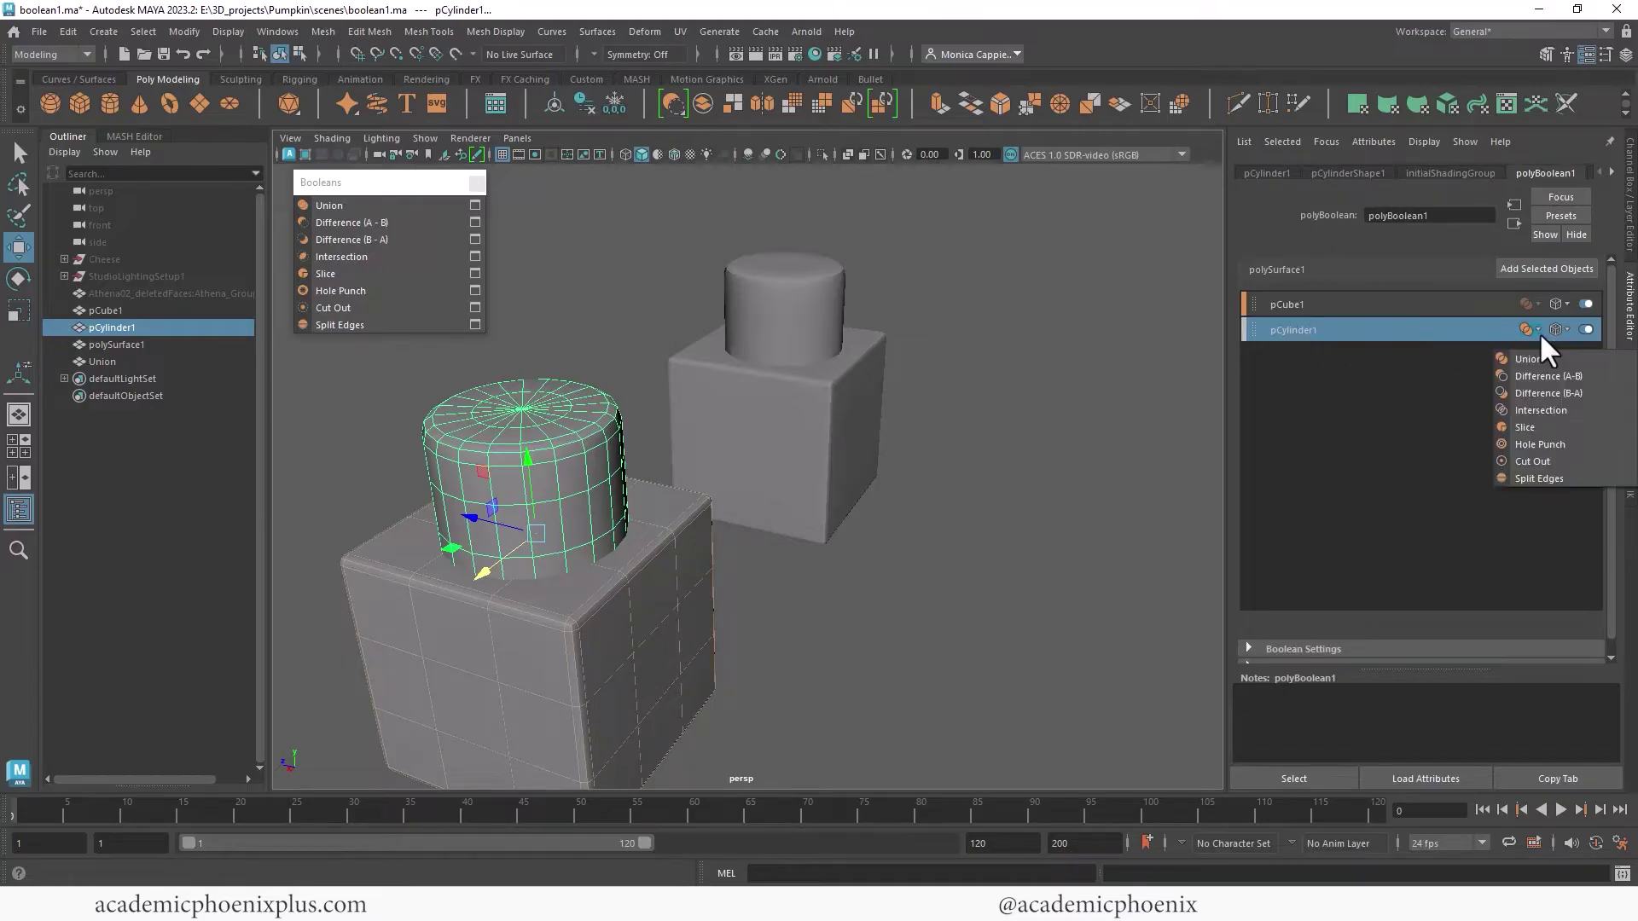
{"action": "left_click", "coordinate": [1530, 375]}
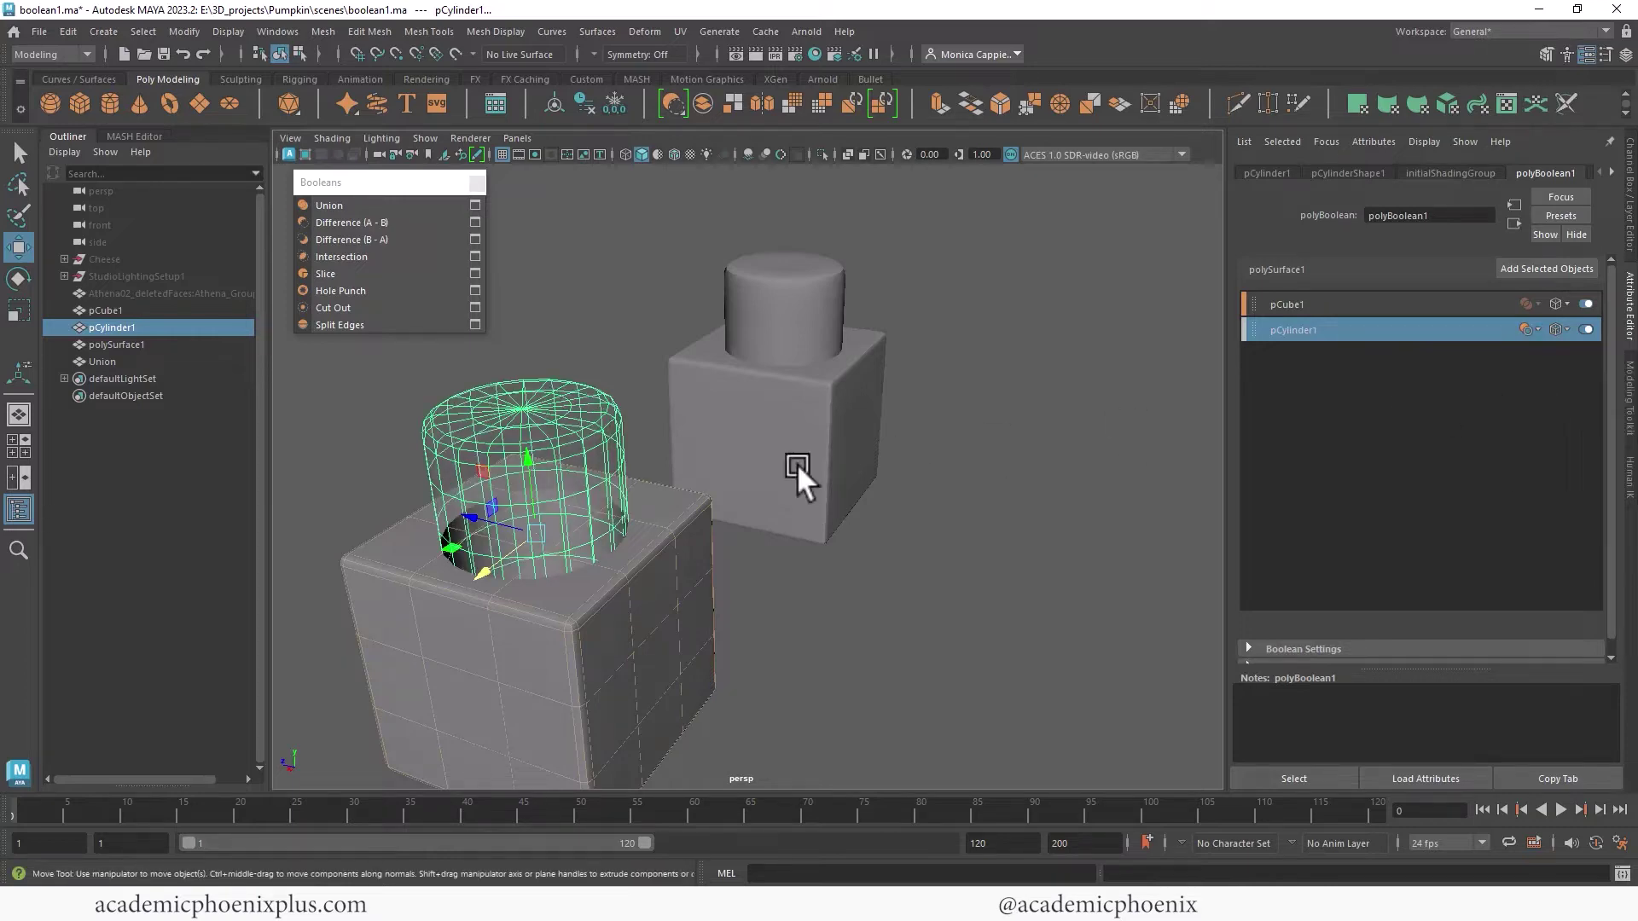
{"action": "left_click_drag", "start_coordinate": [775, 467], "coordinate": [1010, 396], "text": "alt"}
Step: Duplicate the cube mesh with the cylindrical cutout and move the copy next to the Union mesh
{"action": "left_click", "coordinate": [899, 551]}
{"action": "scroll", "coordinate": [1015, 443], "scroll_direction": "up", "scroll_amount": 3}
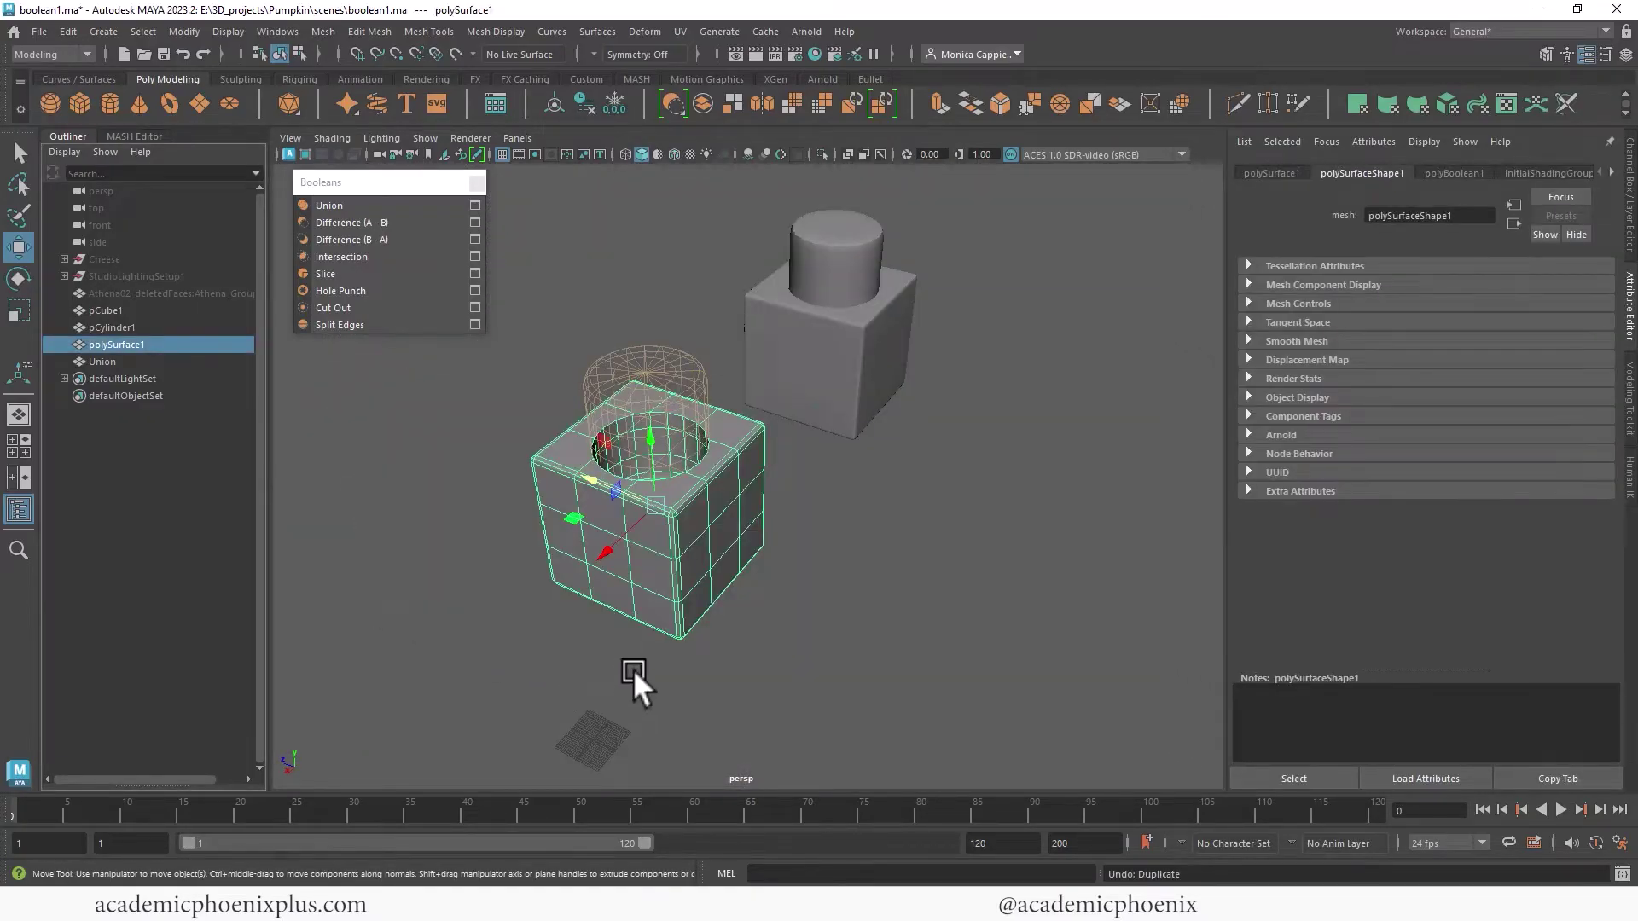
{"action": "key", "text": "ctrl+d"}
{"action": "left_click_drag", "start_coordinate": [589, 481], "coordinate": [998, 375]}
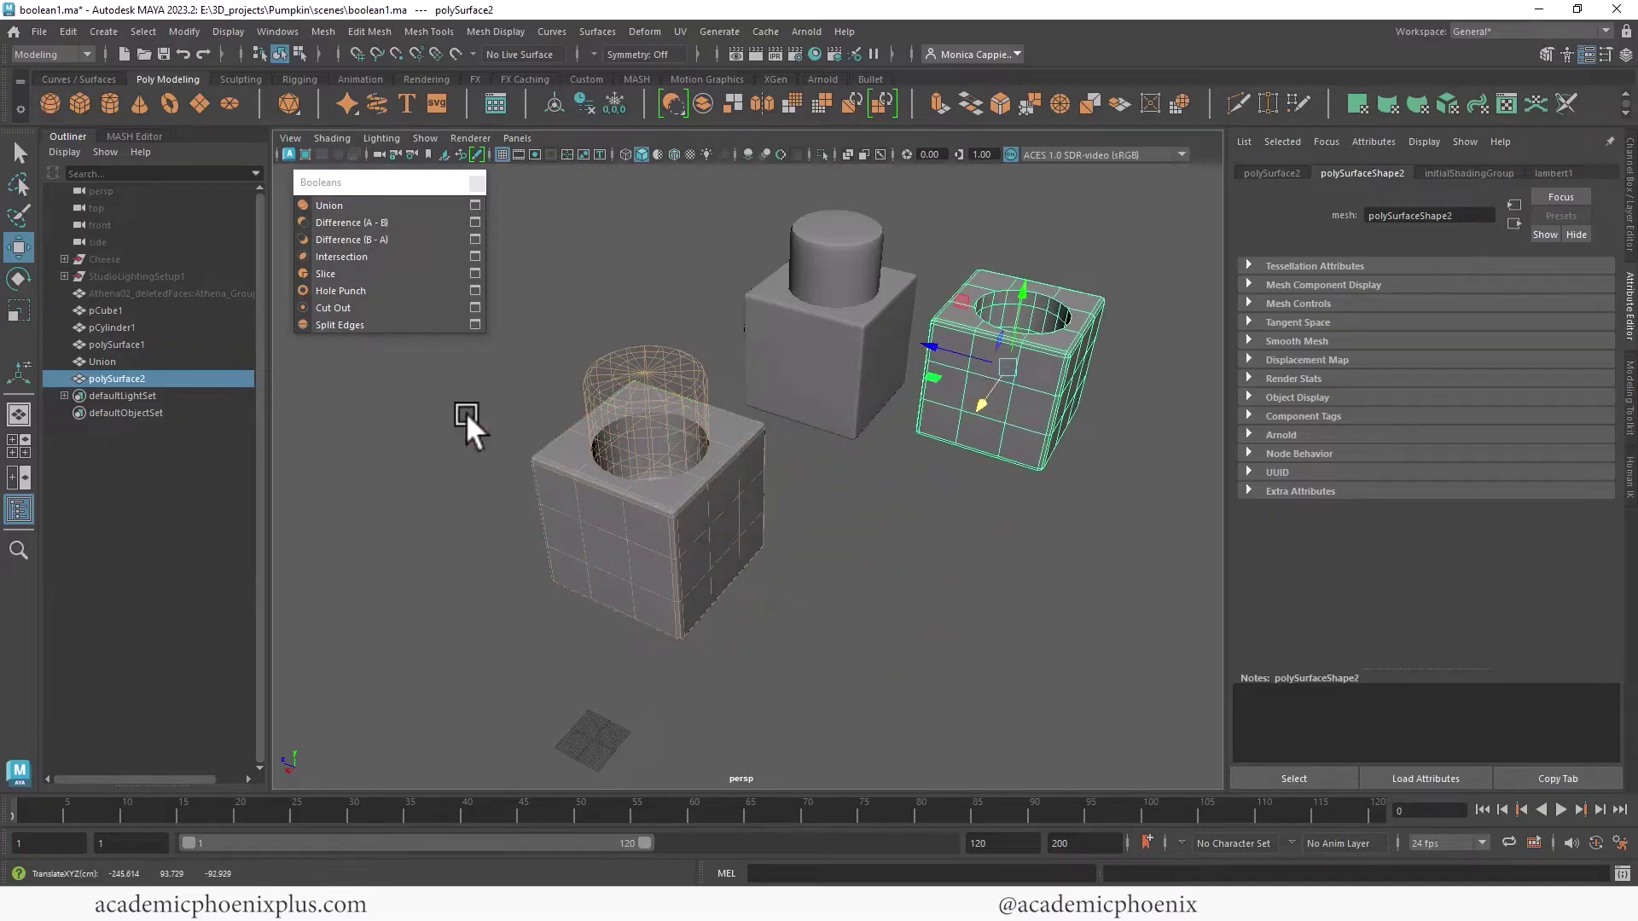
Step: Rename the newly duplicated cube mesh as Diff_A_B
{"action": "double_click", "coordinate": [139, 379]}
{"action": "type", "text": "Diff A B"}
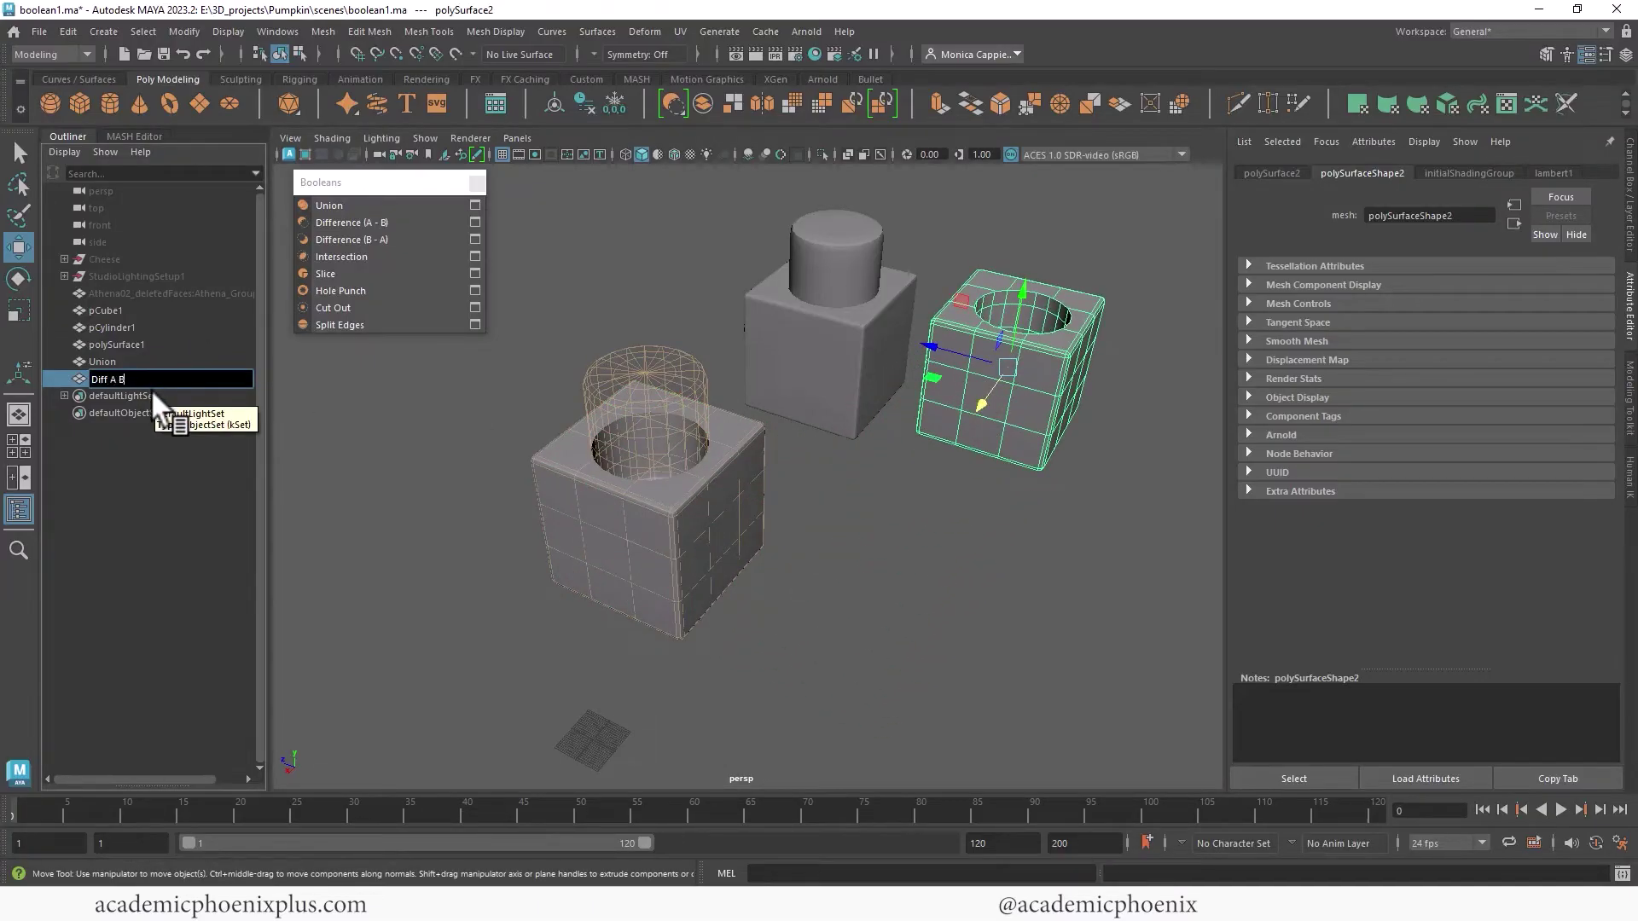
{"action": "type", "text": "_A_B"}
{"action": "key", "text": "Return"}
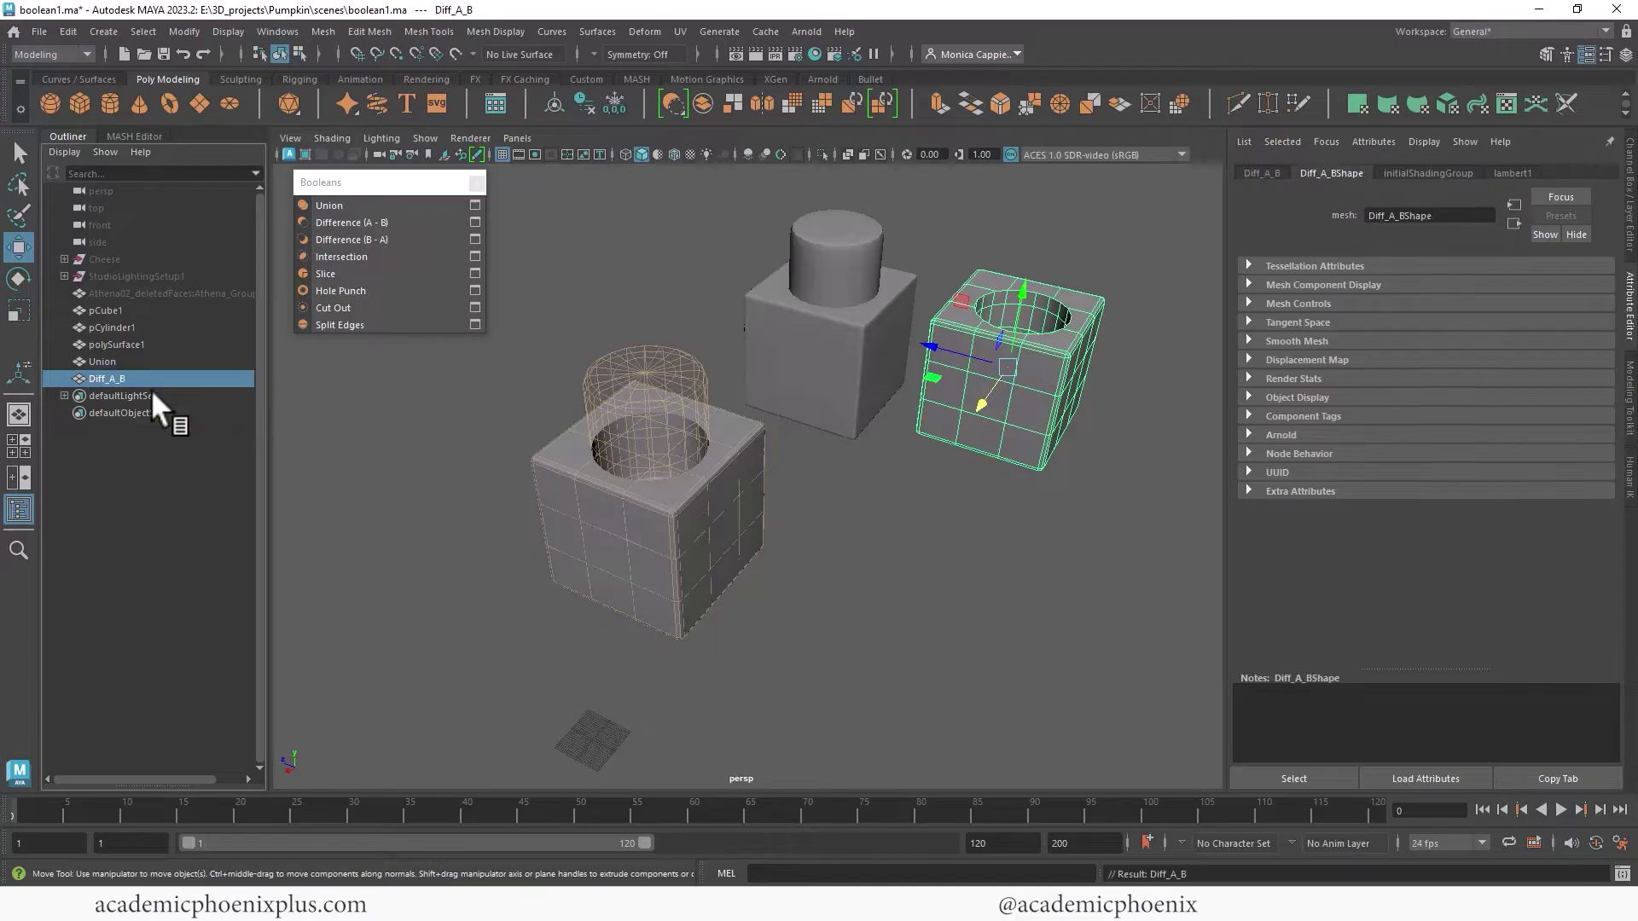
Step: Move the Boolean's input cylinder toward the cube's outer side so its cutout breaks through the side face
{"action": "left_click", "coordinate": [948, 518]}
{"action": "left_click", "coordinate": [653, 387]}
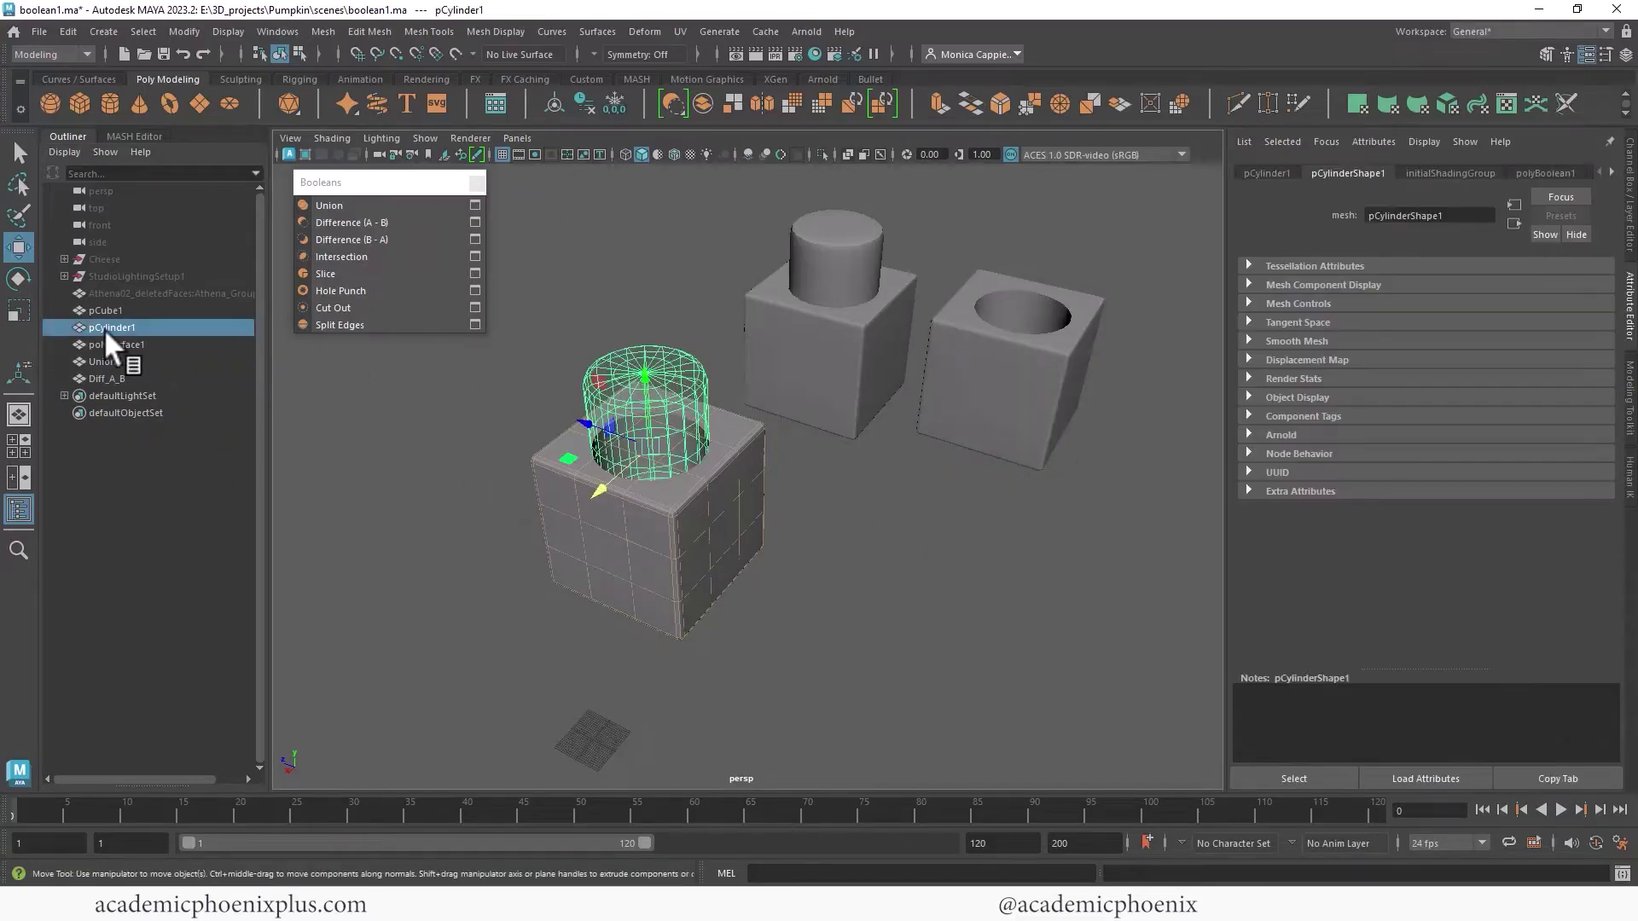
{"action": "middle_click_drag", "start_coordinate": [104, 326], "coordinate": [361, 406]}
{"action": "left_click_drag", "start_coordinate": [603, 432], "coordinate": [638, 441]}
{"action": "left_click", "coordinate": [868, 600]}
{"action": "mouse_move", "coordinate": [867, 600]}
{"action": "left_mouse_down", "text": "alt"}
{"action": "mouse_move", "coordinate": [792, 572]}
{"action": "mouse_move", "coordinate": [847, 576]}
{"action": "left_mouse_up", "text": "alt"}
Step: Duplicate the cube mesh with the side-breaking cutout and move the copy next to Diff_A_B
{"action": "left_click", "coordinate": [684, 591]}
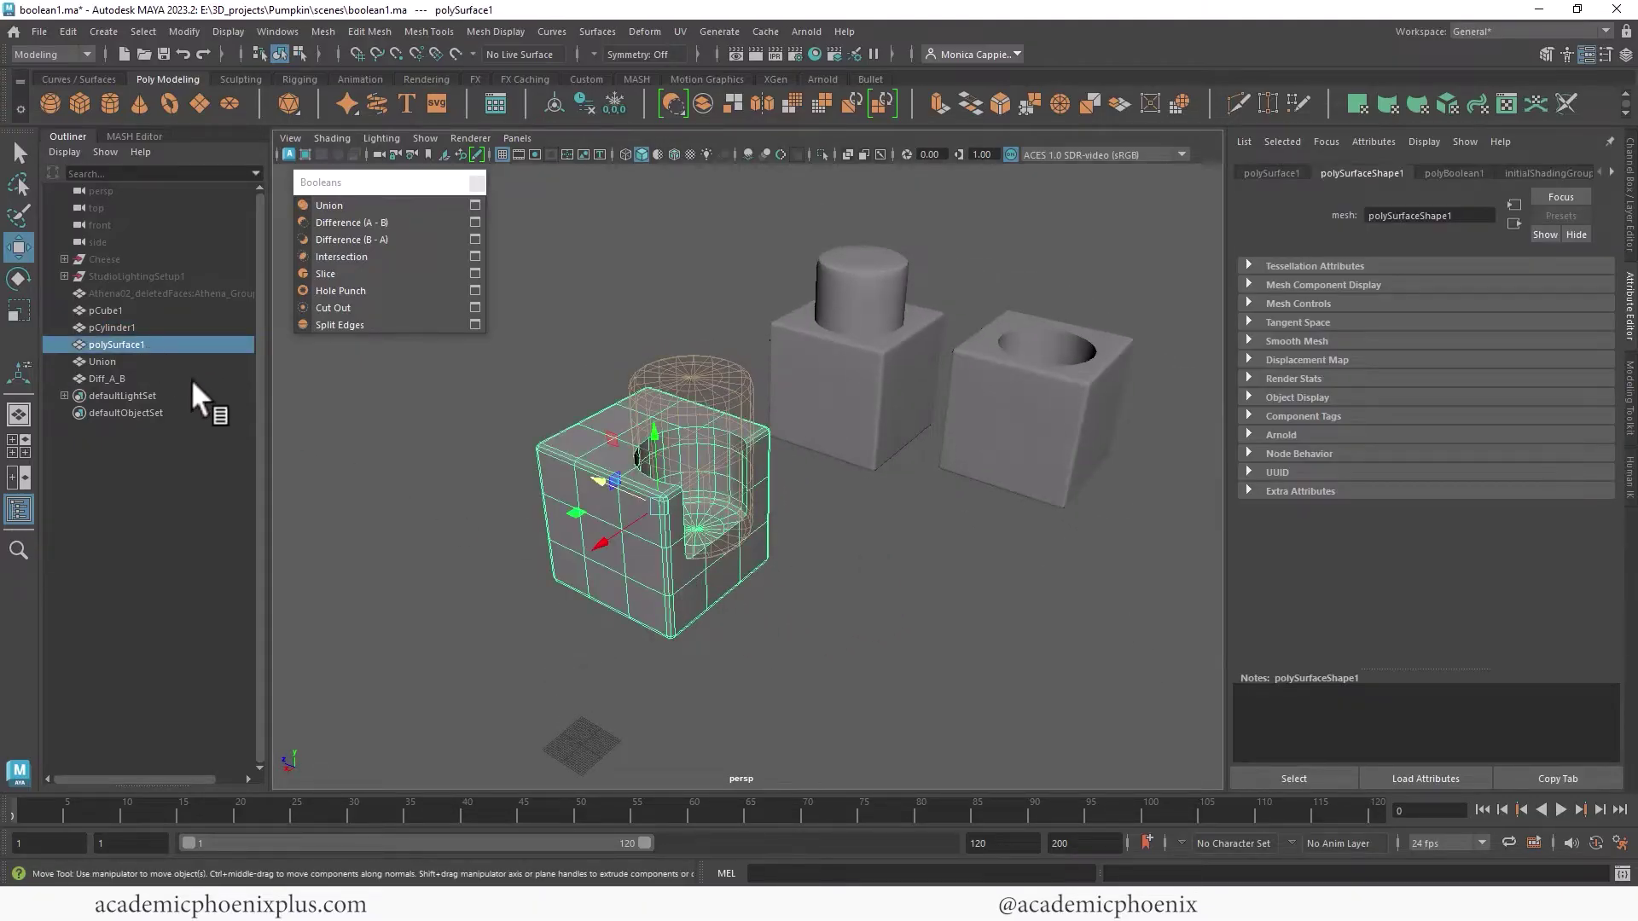
{"action": "key", "text": "ctrl+d"}
{"action": "left_click_drag", "start_coordinate": [632, 513], "coordinate": [944, 357]}
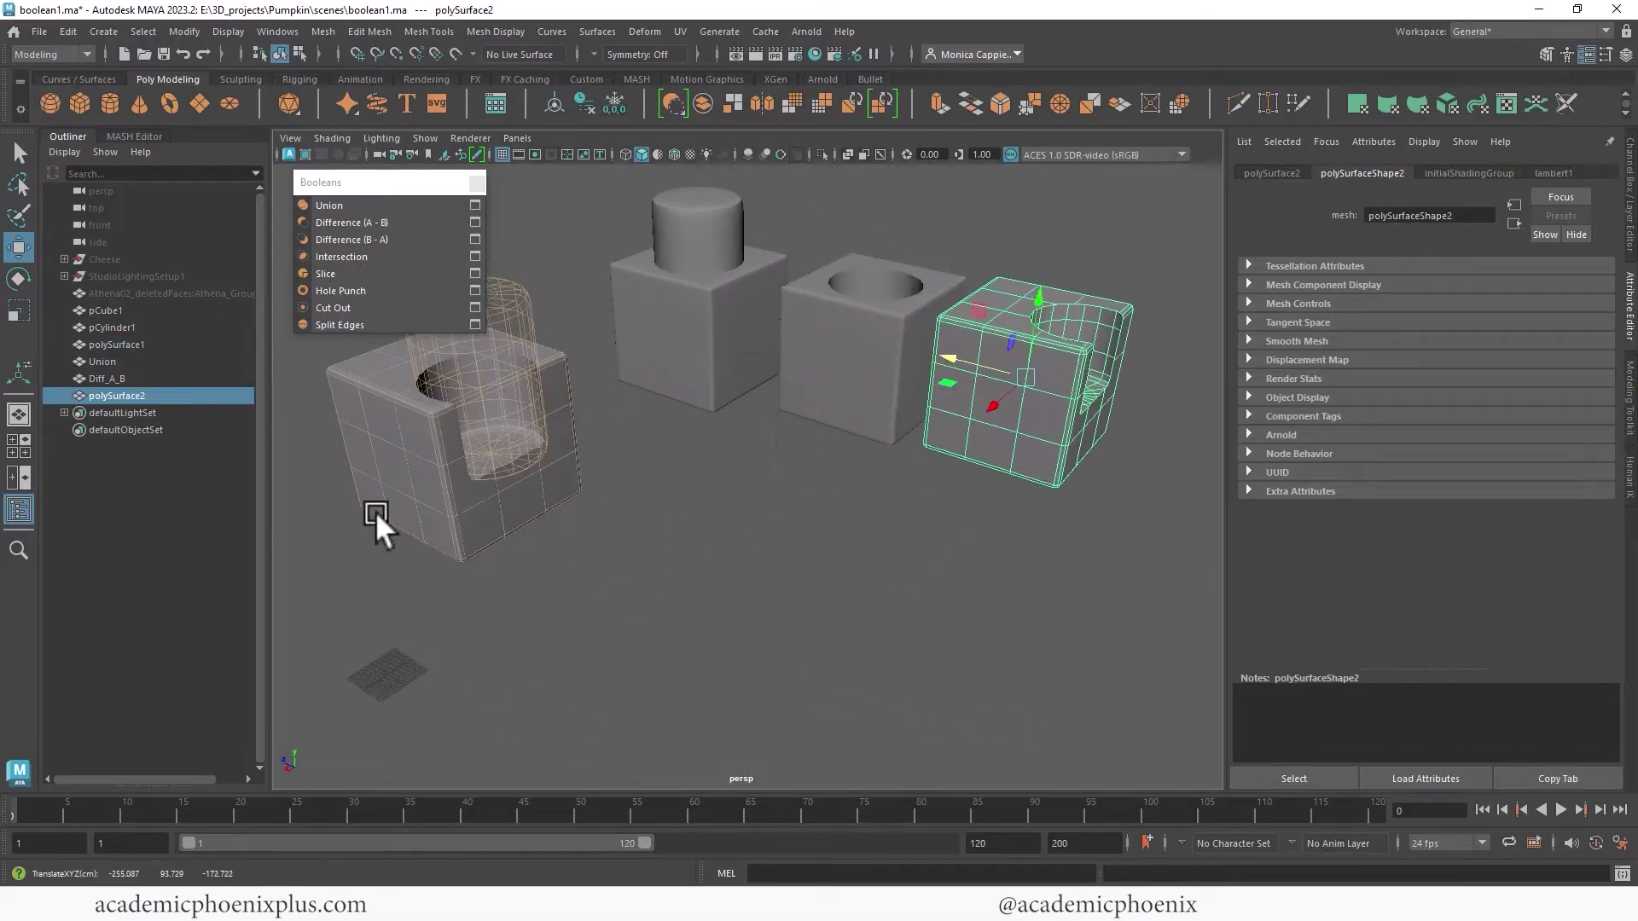
Step: Rename the new copy as Diff_A_B2, reusing the name of the first difference mesh
{"action": "double_click", "coordinate": [125, 373]}
{"action": "key", "text": "ctrl+c"}
{"action": "left_click", "coordinate": [152, 397]}
{"action": "double_click", "coordinate": [162, 396]}
{"action": "key", "text": "ctrl+v"}
{"action": "type", "text": "2"}
{"action": "key", "text": "Return"}
{"action": "left_click", "coordinate": [904, 465]}
{"action": "left_click_drag", "start_coordinate": [904, 465], "coordinate": [626, 467], "text": "alt"}
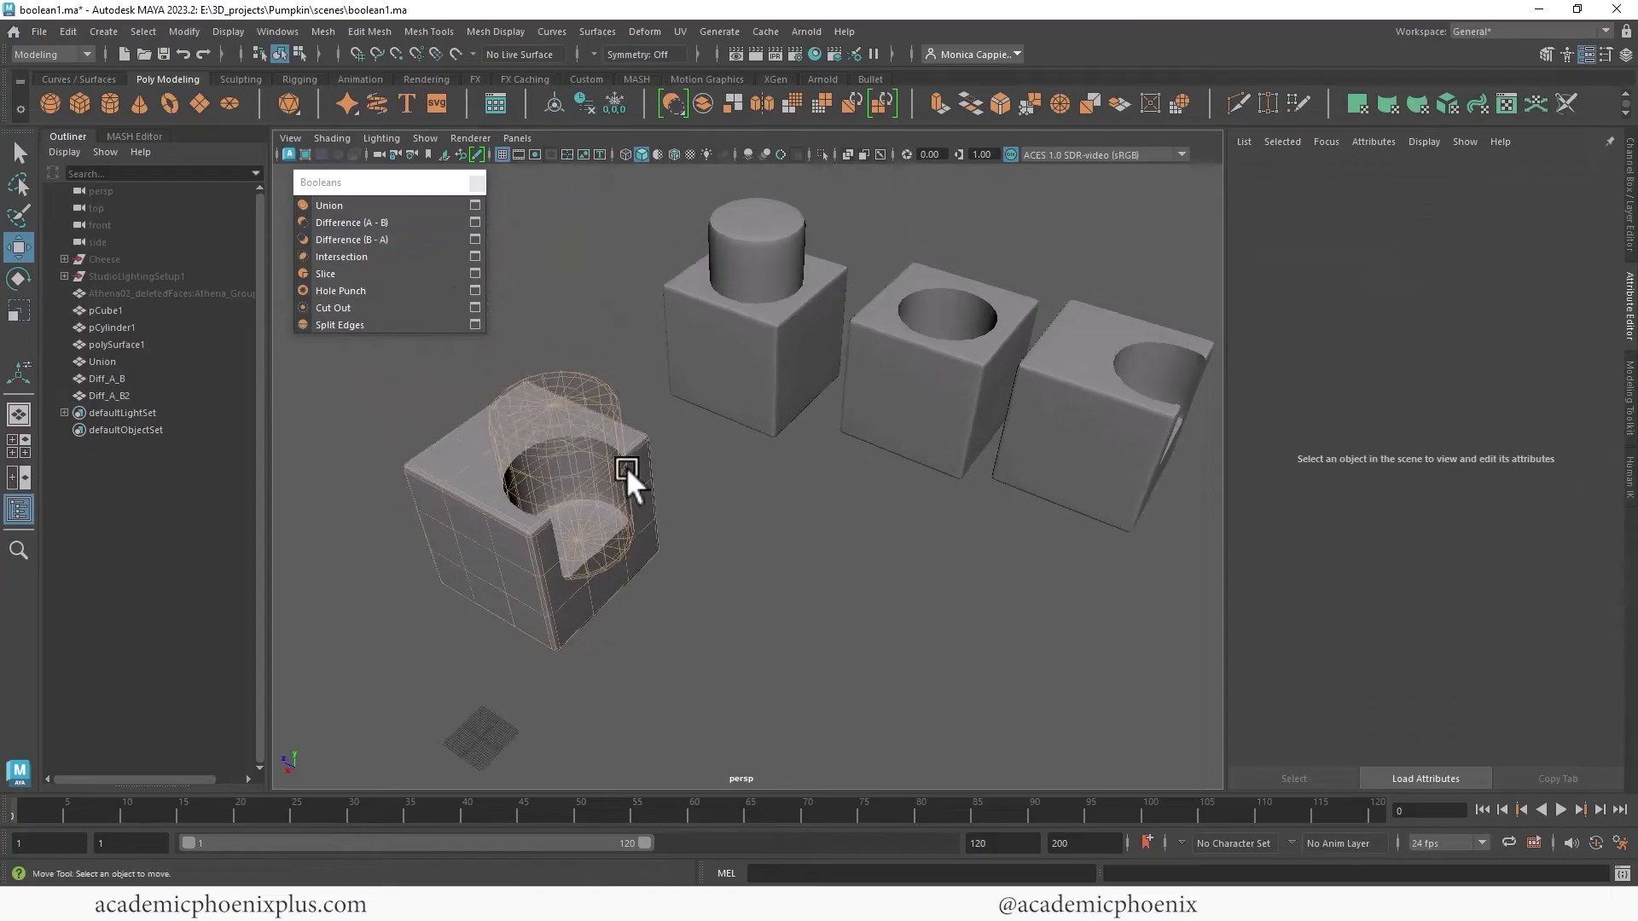
Step: Select the Boolean's input cube and close the floating Booleans window
{"action": "left_click", "coordinate": [120, 328]}
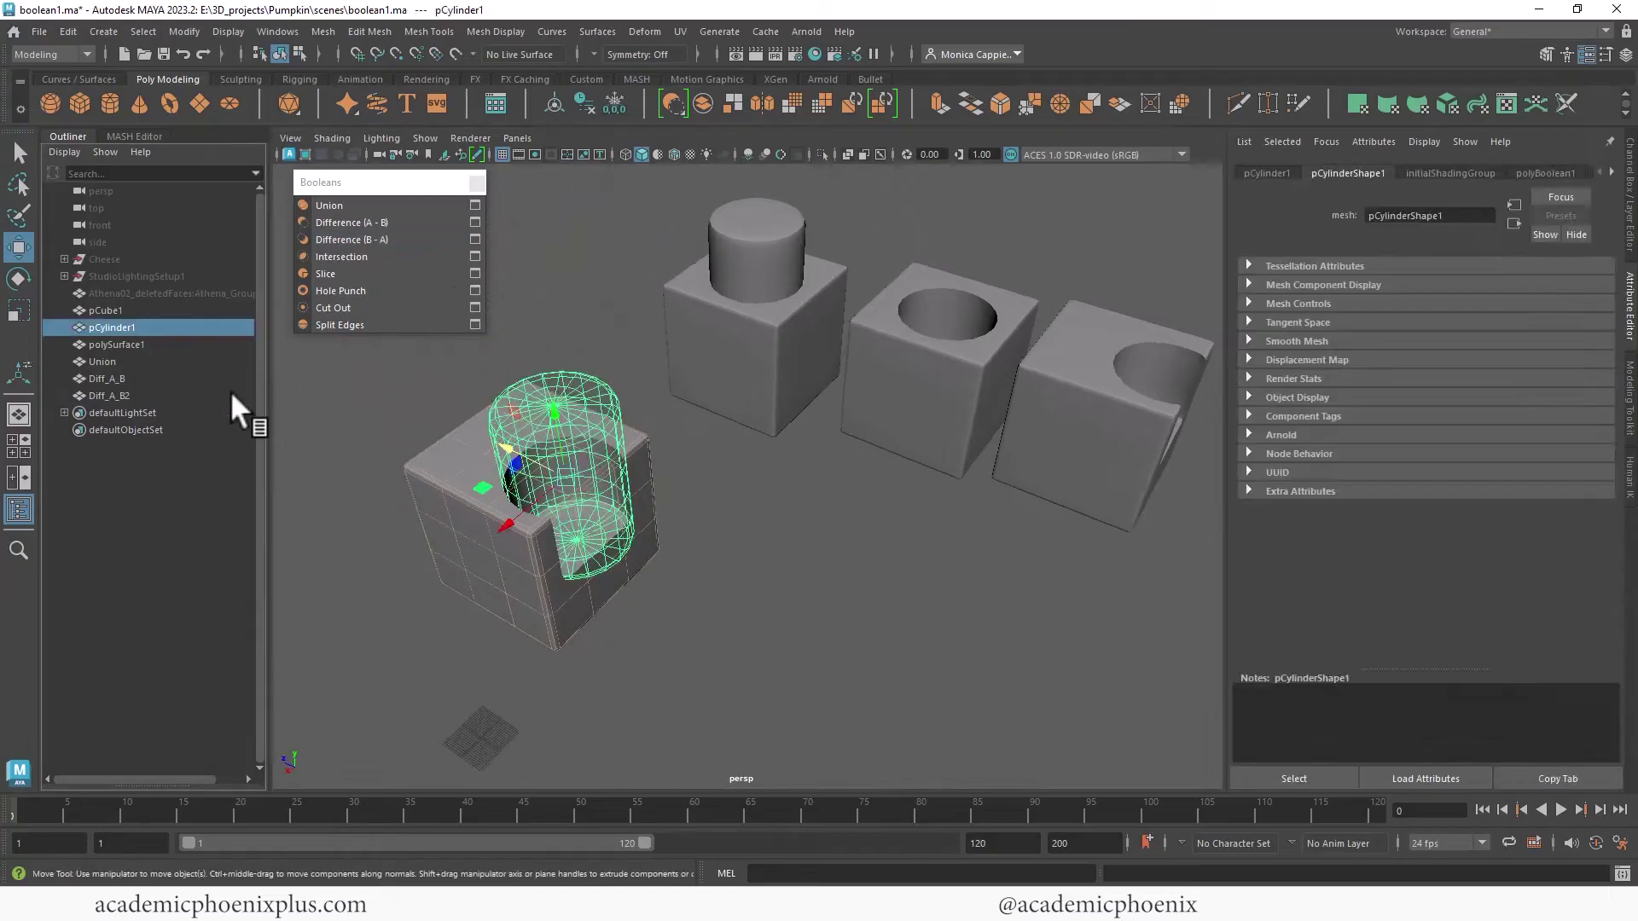
{"action": "left_click", "coordinate": [696, 604]}
{"action": "left_click", "coordinate": [519, 473]}
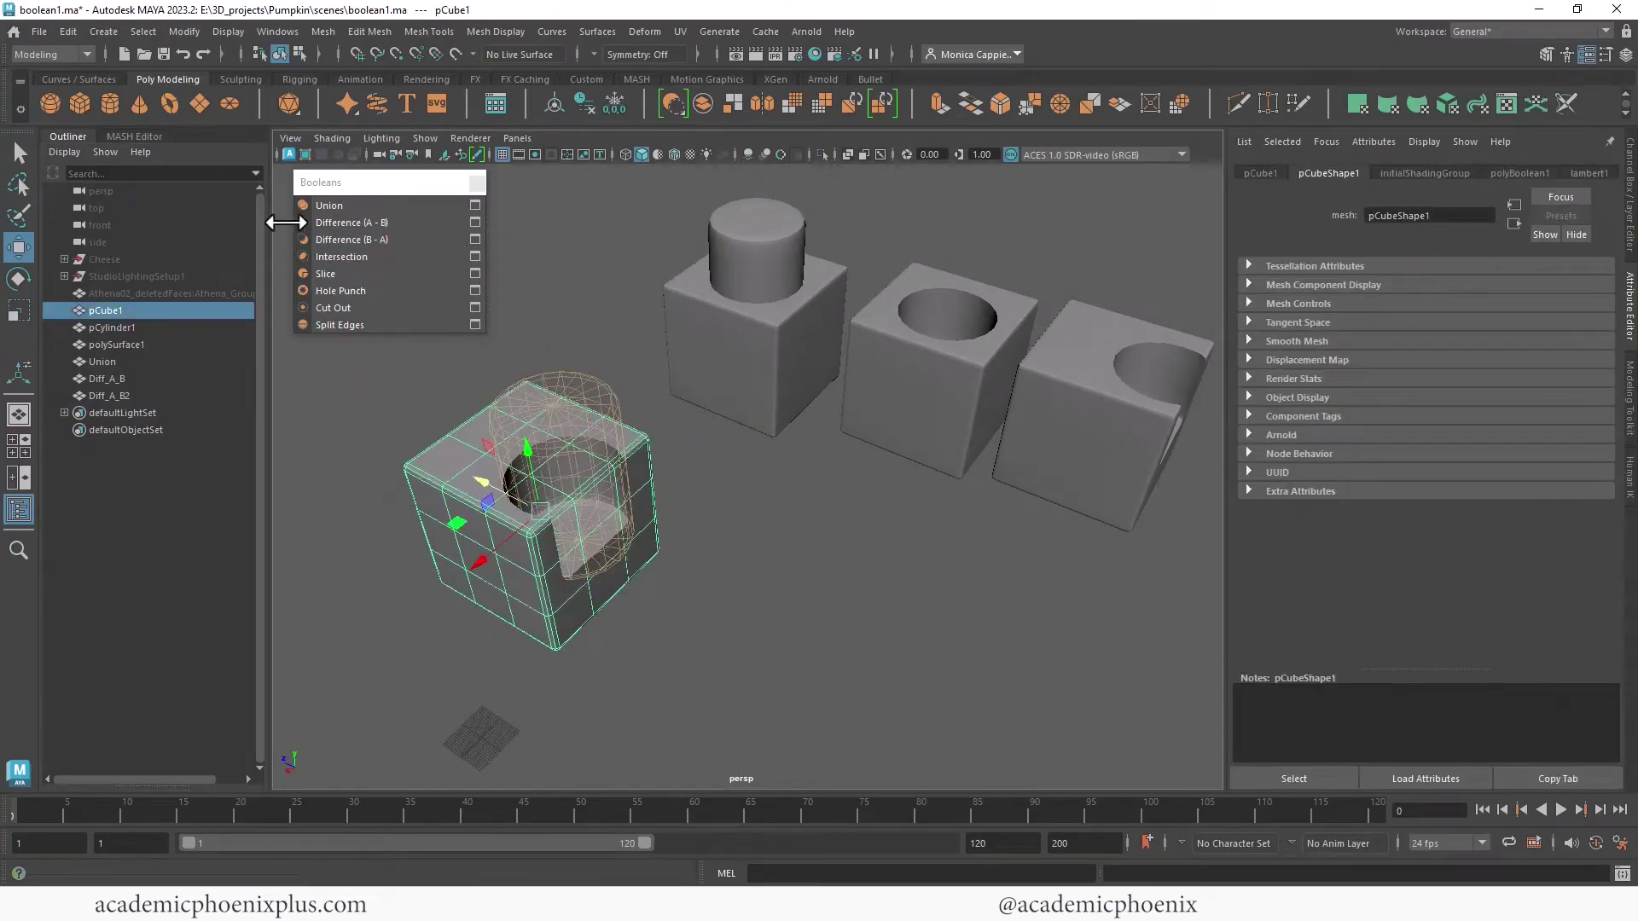
{"action": "left_click_drag", "start_coordinate": [384, 181], "coordinate": [392, 195]}
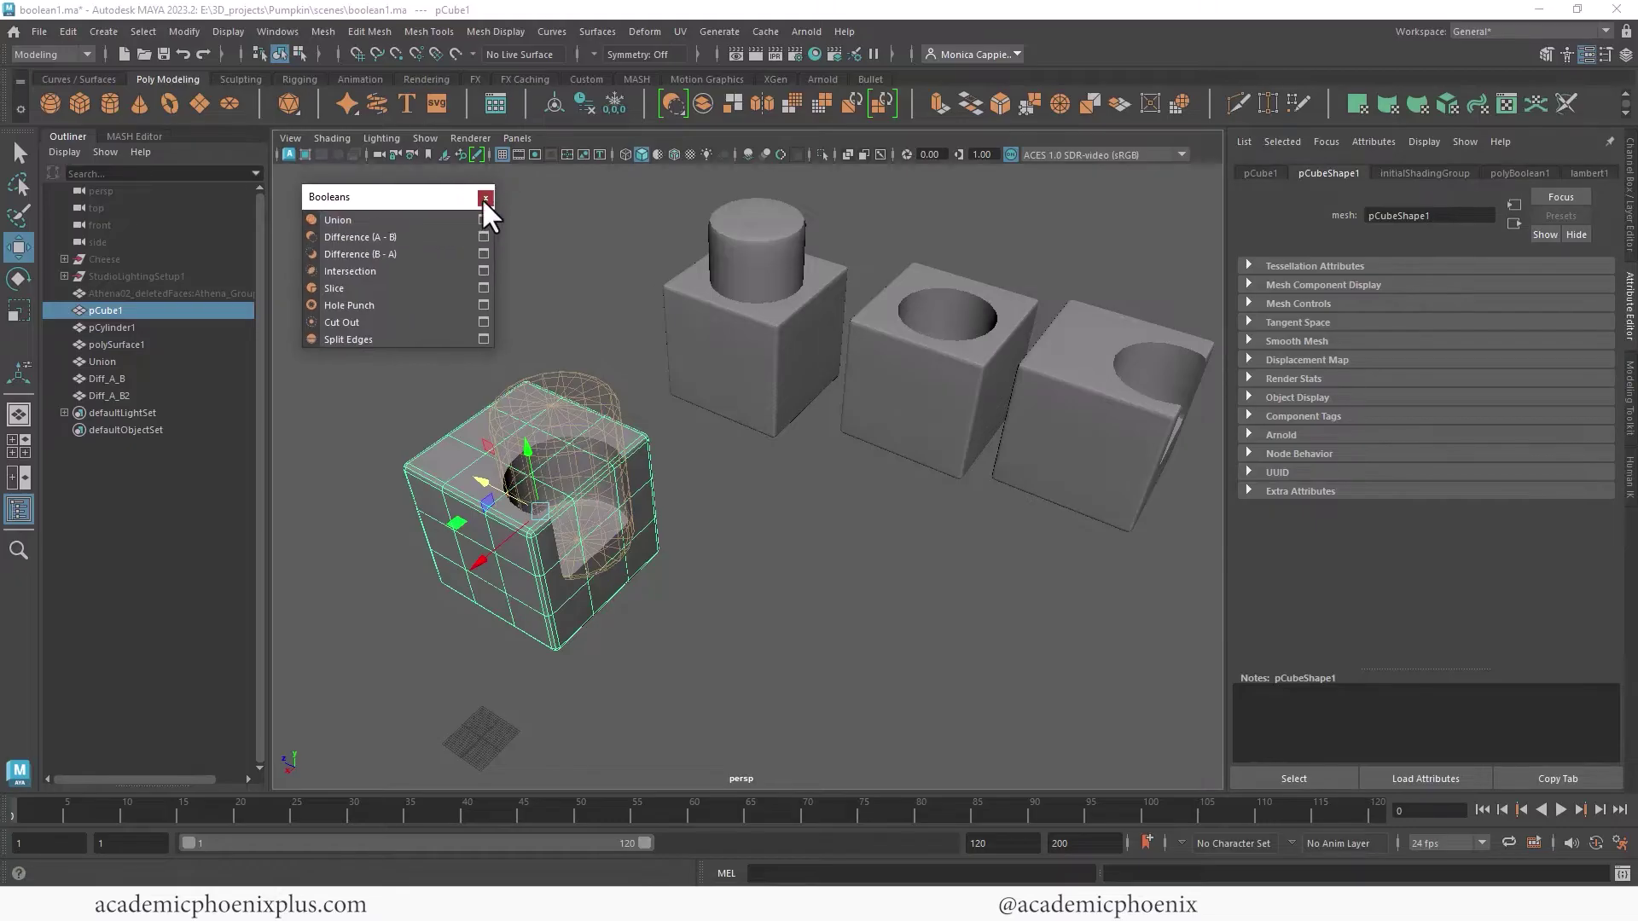
{"action": "left_click", "coordinate": [485, 198]}
Step: Change the cylinder's operation in the Boolean stack to Difference (B-A)
{"action": "left_click", "coordinate": [1518, 172]}
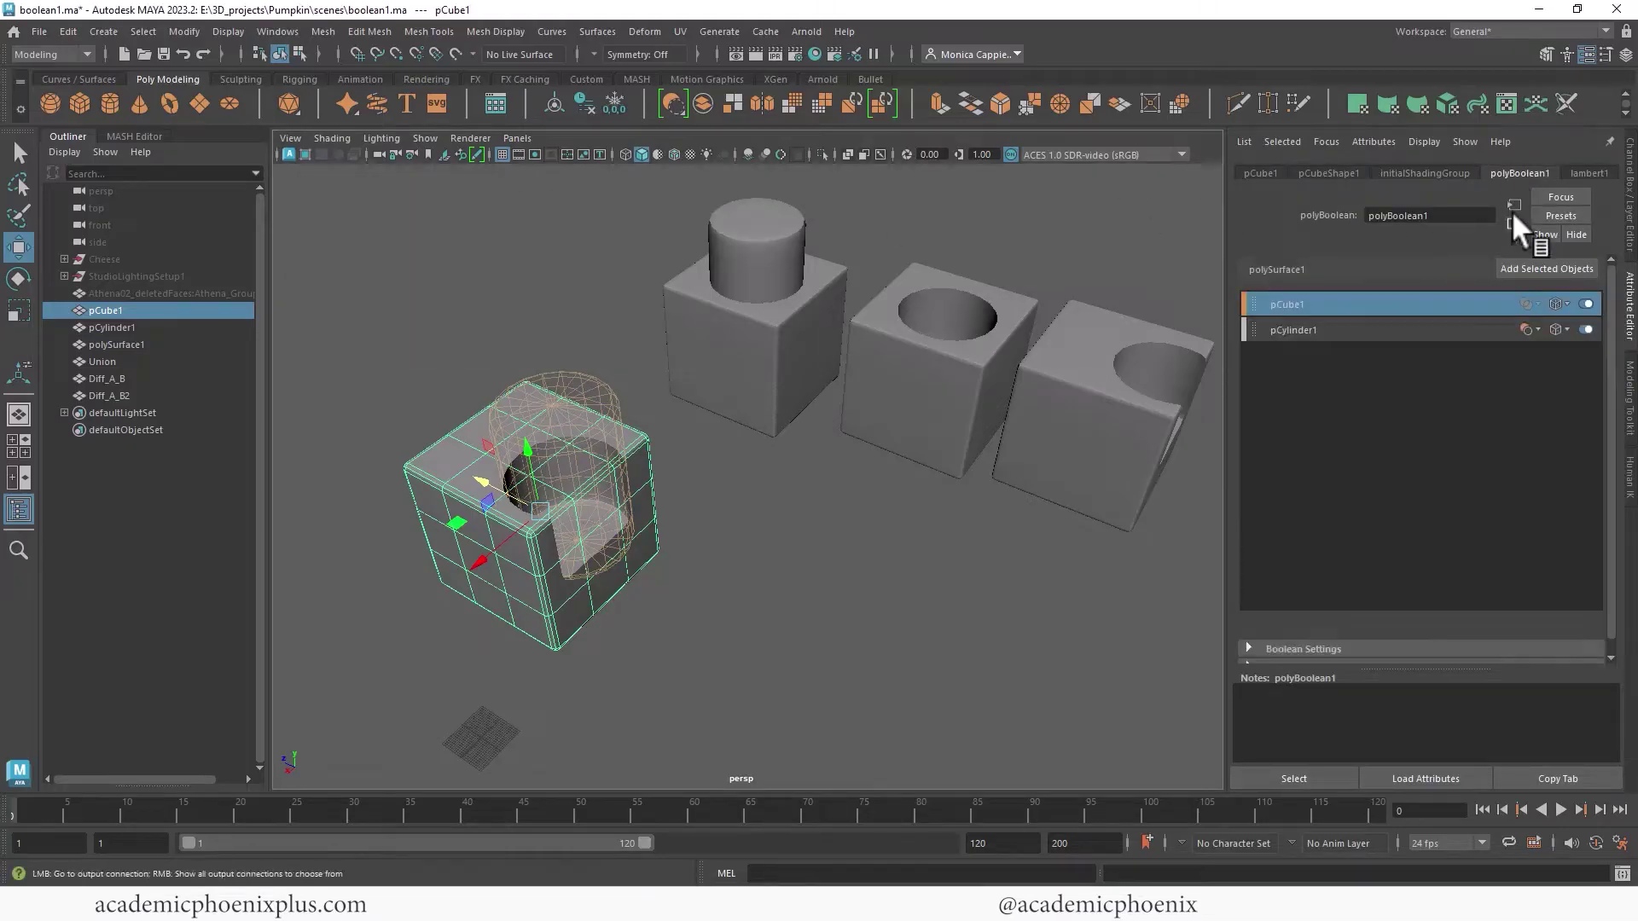
{"action": "left_click", "coordinate": [1535, 330]}
{"action": "left_click", "coordinate": [1534, 389]}
{"action": "left_click_drag", "start_coordinate": [786, 574], "coordinate": [756, 551], "text": "alt"}
{"action": "middle_click_drag", "start_coordinate": [762, 526], "coordinate": [821, 482], "text": "alt"}
{"action": "right_click_drag", "start_coordinate": [820, 483], "coordinate": [885, 482], "text": "alt"}
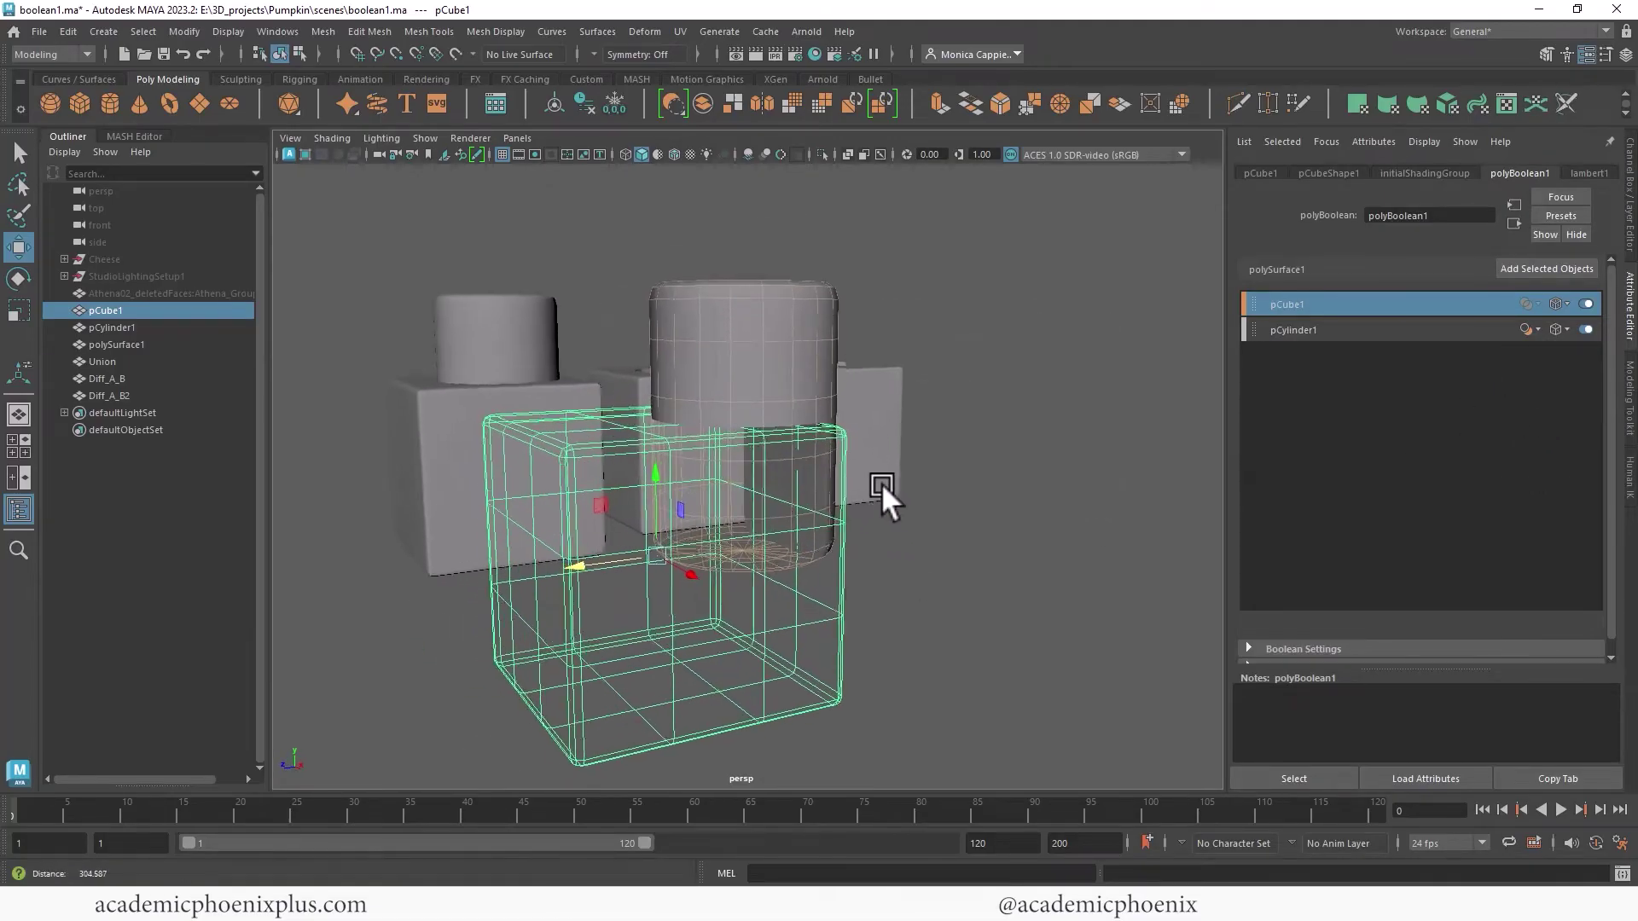
{"action": "middle_click_drag", "start_coordinate": [809, 515], "coordinate": [848, 488], "text": "alt"}
{"action": "left_click_drag", "start_coordinate": [1001, 457], "coordinate": [793, 608], "text": "alt"}
Step: Duplicate the notched cylinder mesh, move the copy to the far end of the row and rename it Diff_B_A
{"action": "left_click", "coordinate": [831, 585]}
{"action": "left_click", "coordinate": [616, 463]}
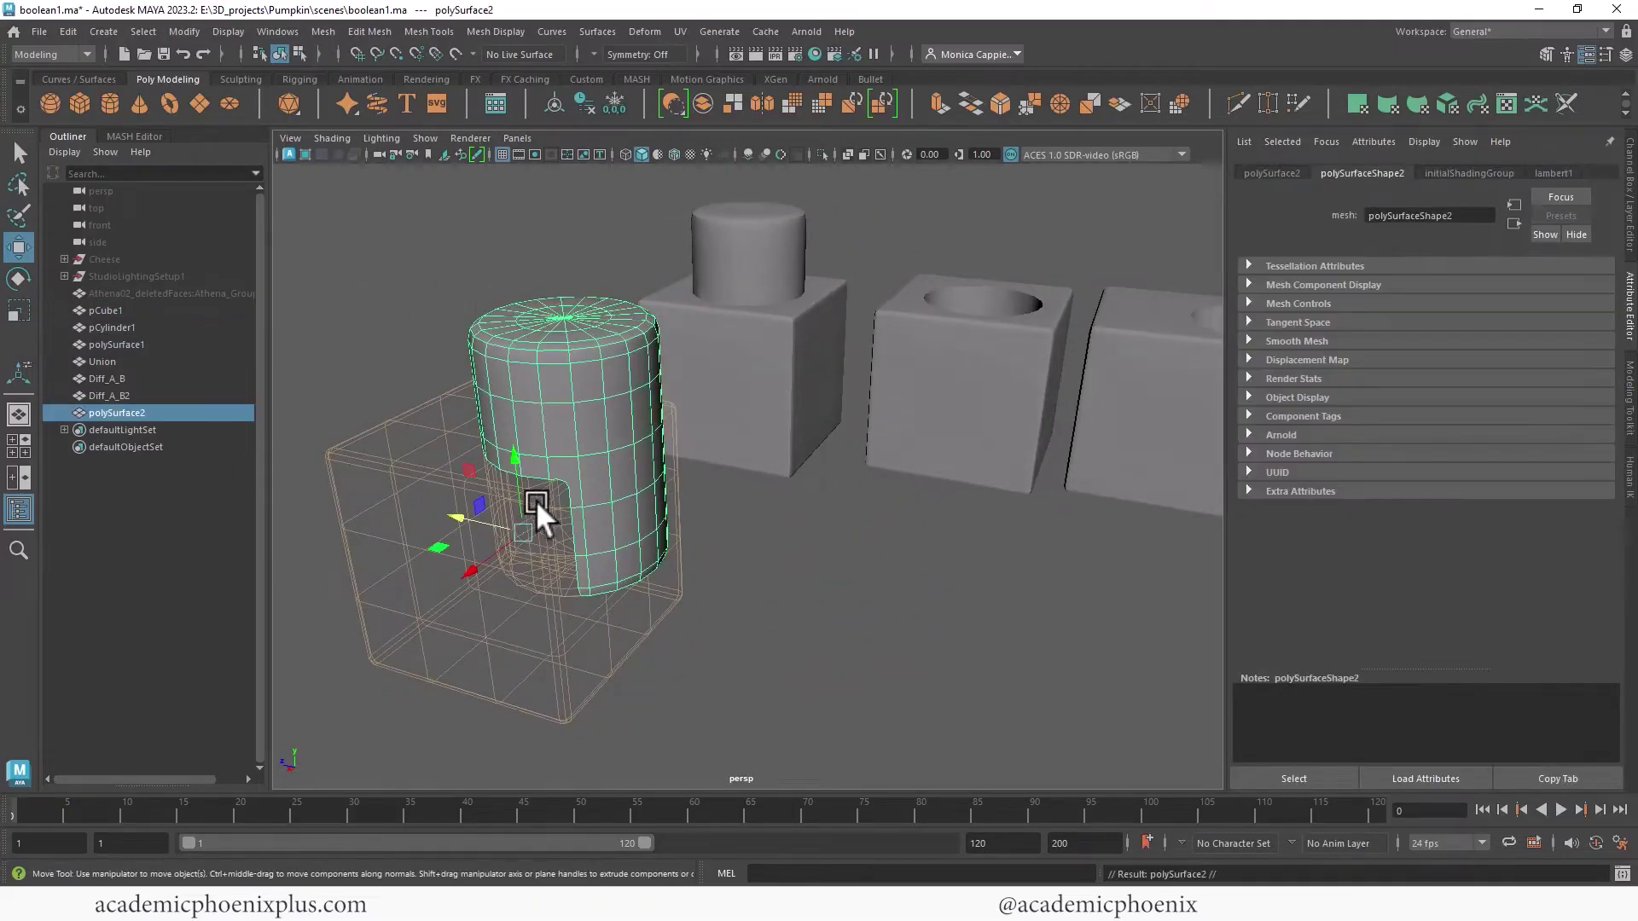
{"action": "left_click_drag", "start_coordinate": [478, 523], "coordinate": [929, 567]}
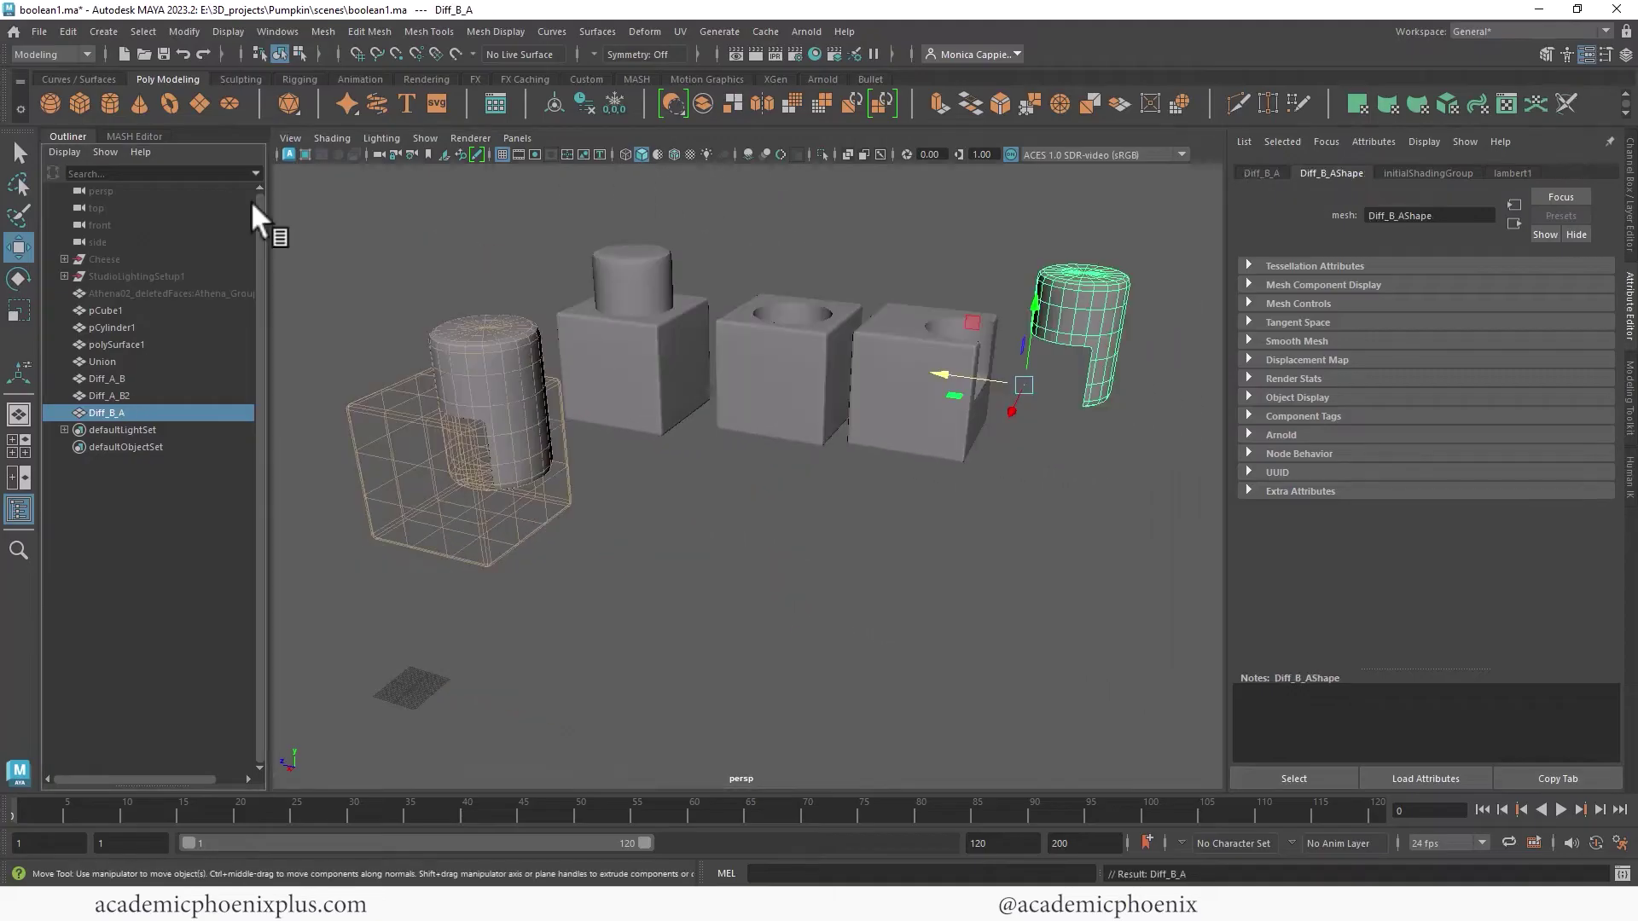
{"action": "left_click", "coordinate": [964, 458]}
{"action": "middle_click_drag", "start_coordinate": [1002, 432], "coordinate": [981, 464], "text": "alt"}
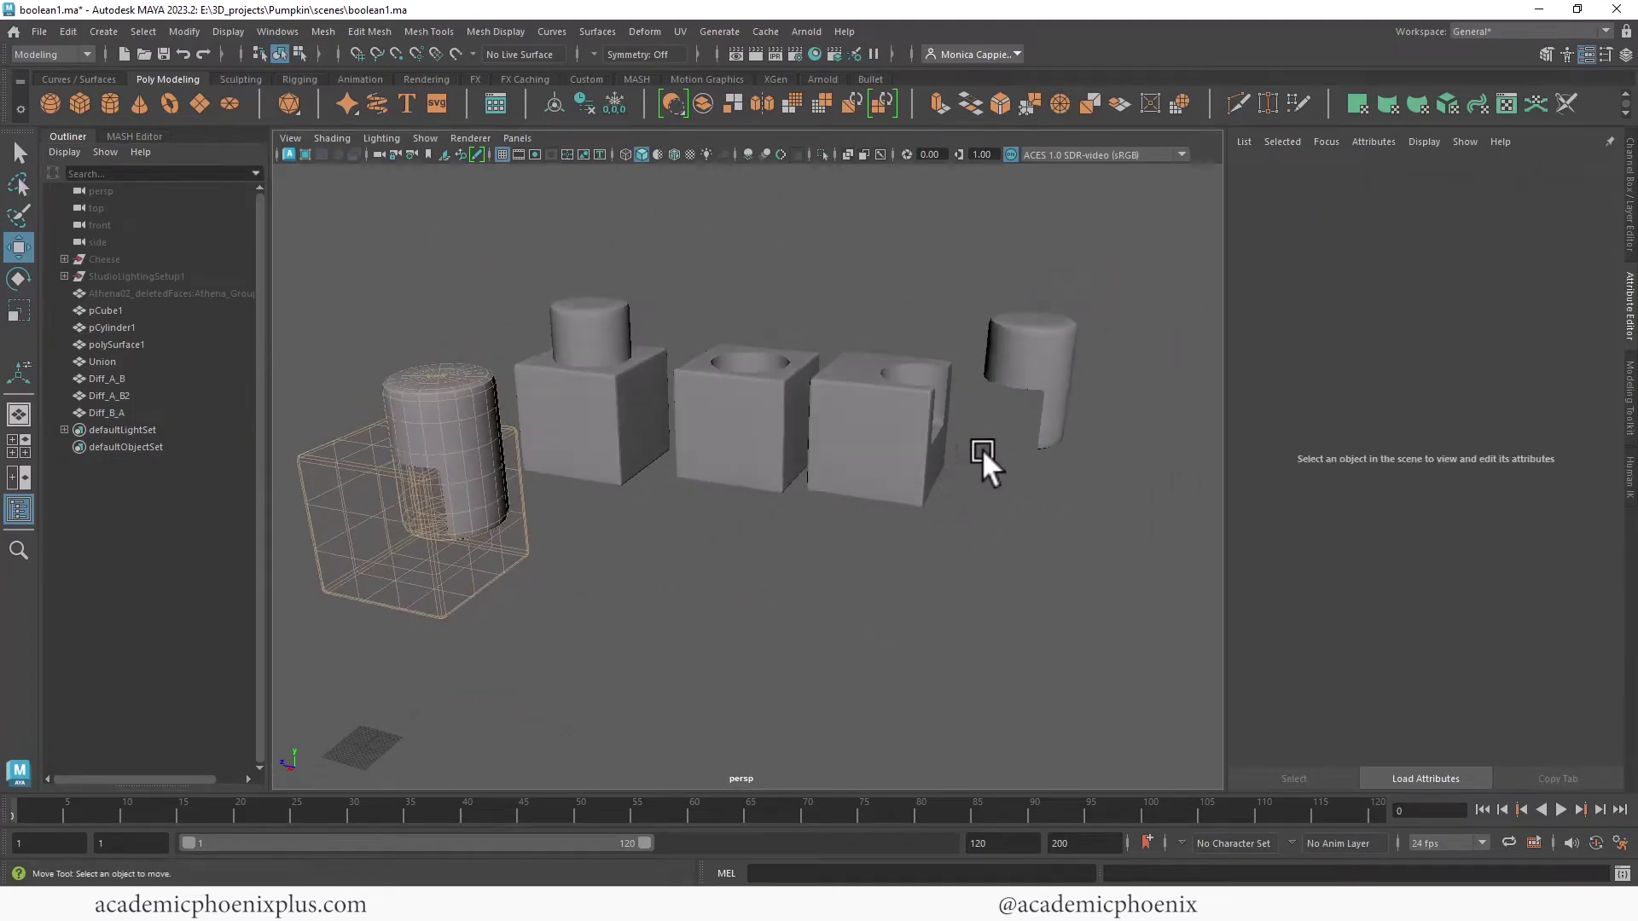
Step: Examine the Diff_B_A mesh from below and up close, comparing it with the original cube and cylinder
{"action": "left_click", "coordinate": [1043, 354]}
{"action": "left_click_drag", "start_coordinate": [986, 498], "coordinate": [1027, 448], "text": "alt"}
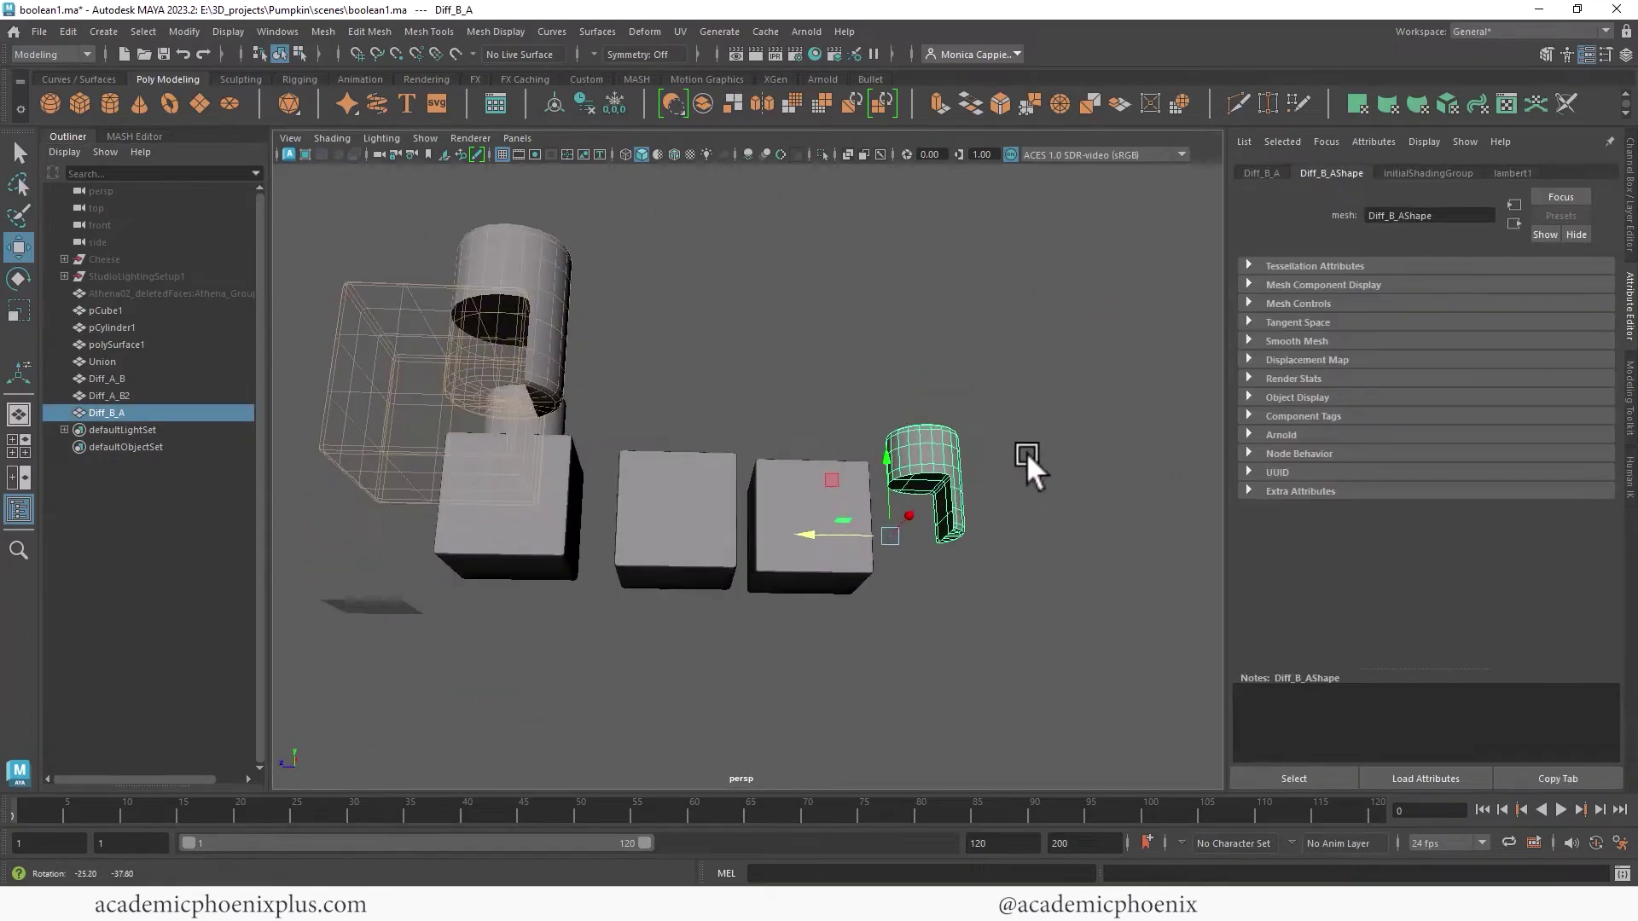
{"action": "right_click_drag", "start_coordinate": [1026, 448], "coordinate": [1138, 470], "text": "alt"}
{"action": "middle_click_drag", "start_coordinate": [1138, 469], "coordinate": [792, 475], "text": "alt"}
{"action": "left_click_drag", "start_coordinate": [742, 476], "coordinate": [851, 514], "text": "alt"}
{"action": "left_click_drag", "start_coordinate": [844, 358], "coordinate": [692, 560], "text": "alt"}
{"action": "right_click_drag", "start_coordinate": [692, 560], "coordinate": [365, 458], "text": "alt"}
{"action": "left_click_drag", "start_coordinate": [365, 457], "coordinate": [510, 500], "text": "alt"}
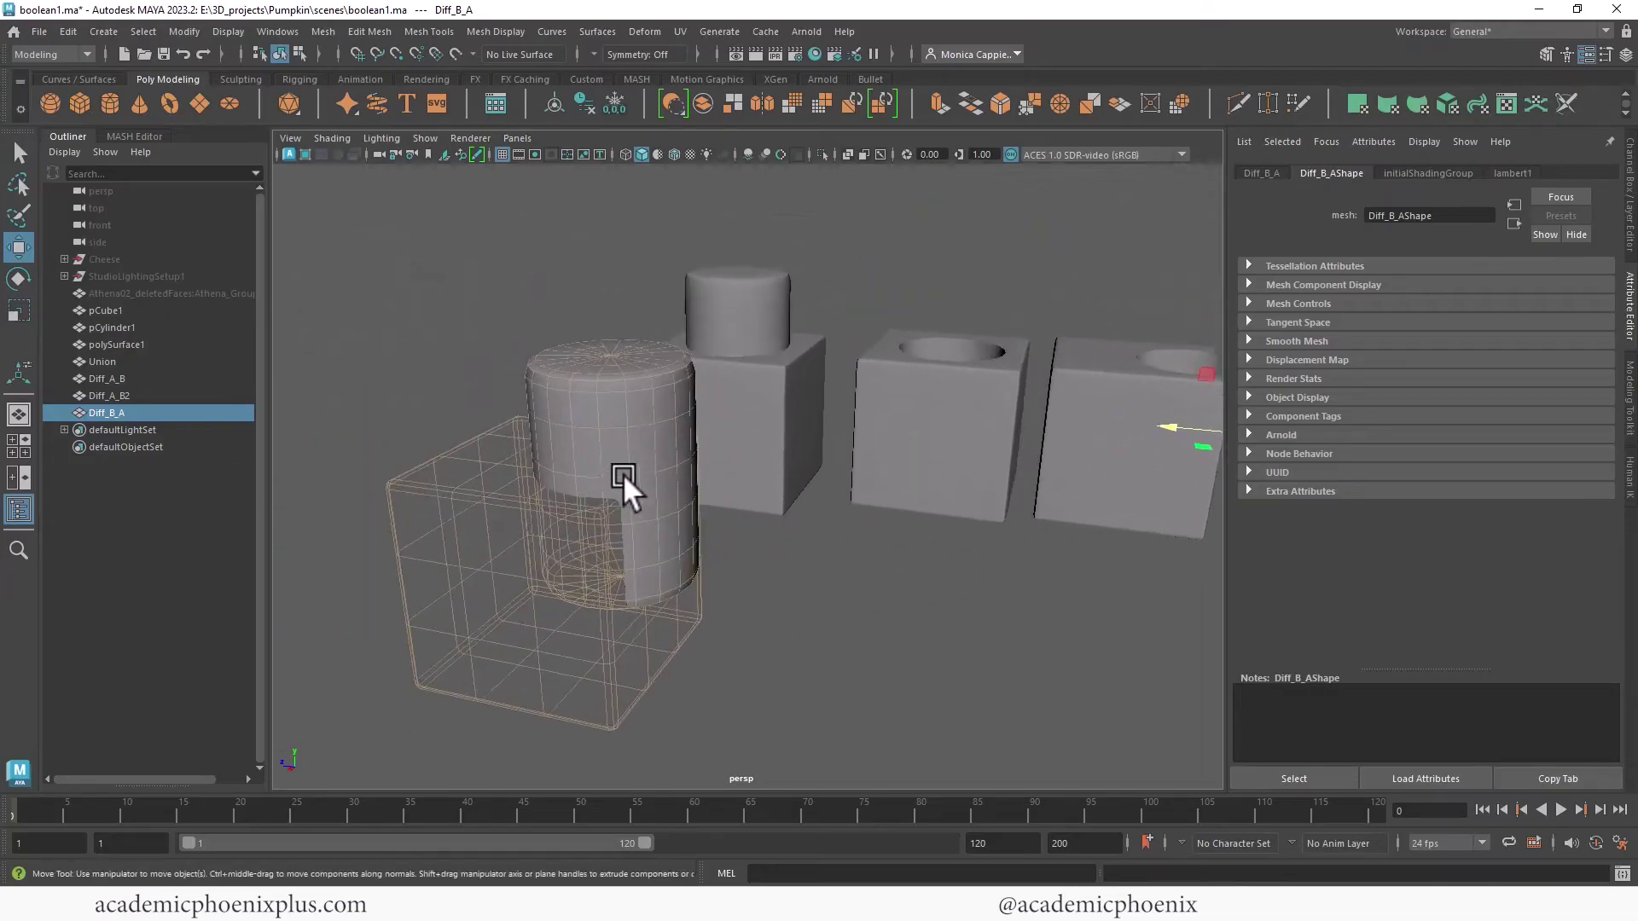
Step: Change the cylinder's operation in the original mesh's Boolean stack to Intersection
{"action": "left_click", "coordinate": [646, 554]}
{"action": "left_click", "coordinate": [1520, 173]}
{"action": "left_click", "coordinate": [1529, 329]}
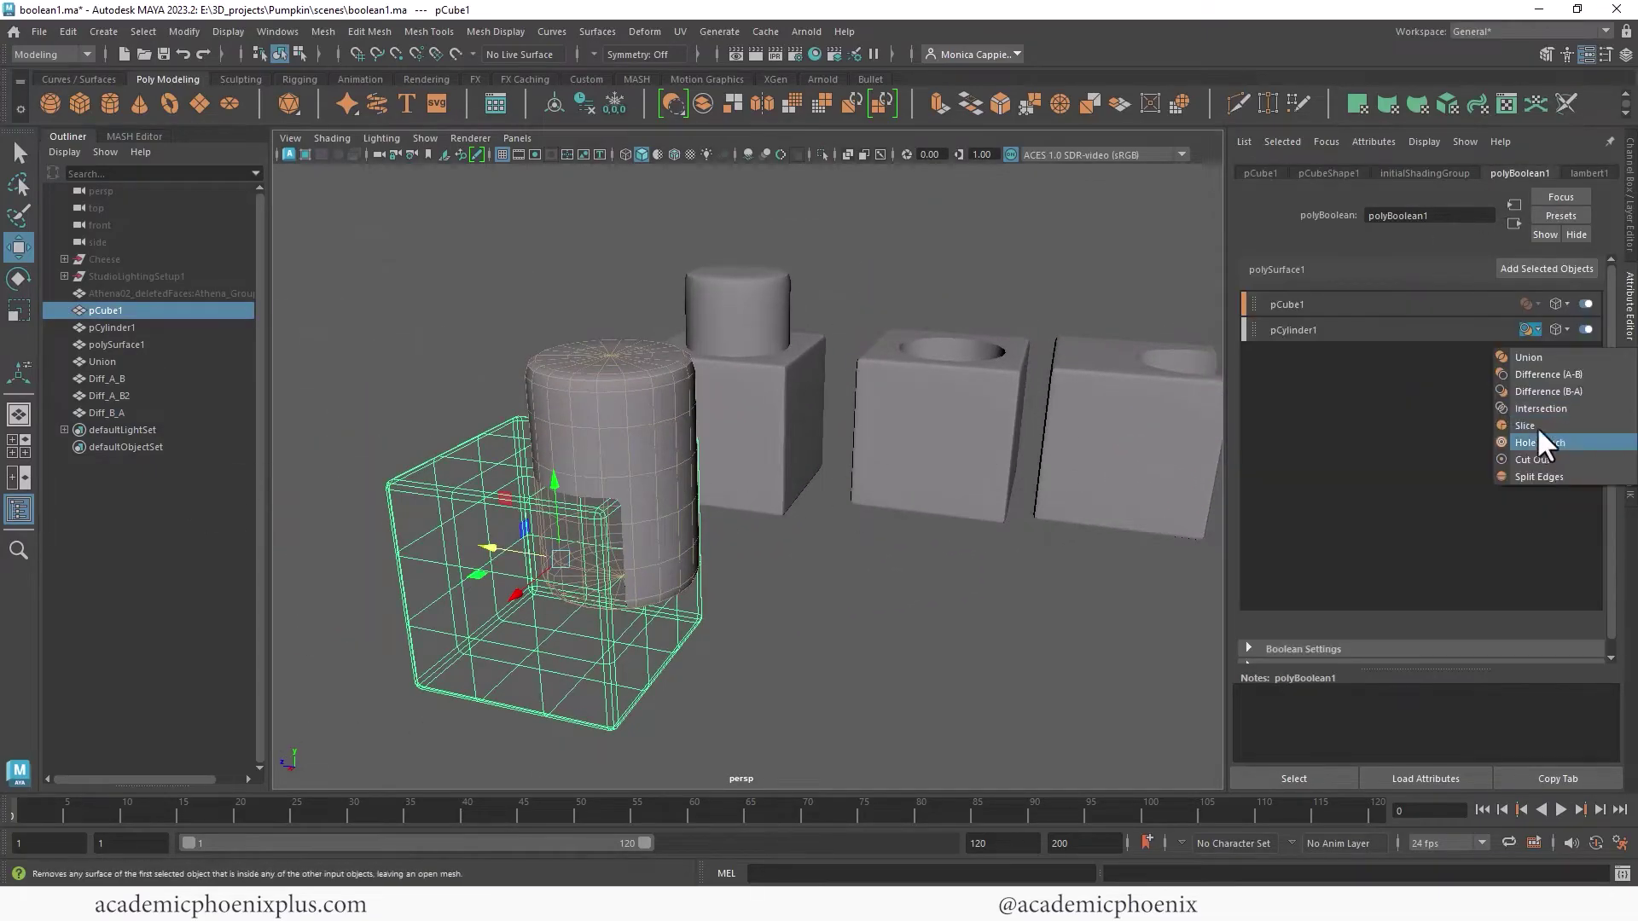
{"action": "left_click", "coordinate": [1549, 406]}
{"action": "left_click", "coordinate": [1078, 589]}
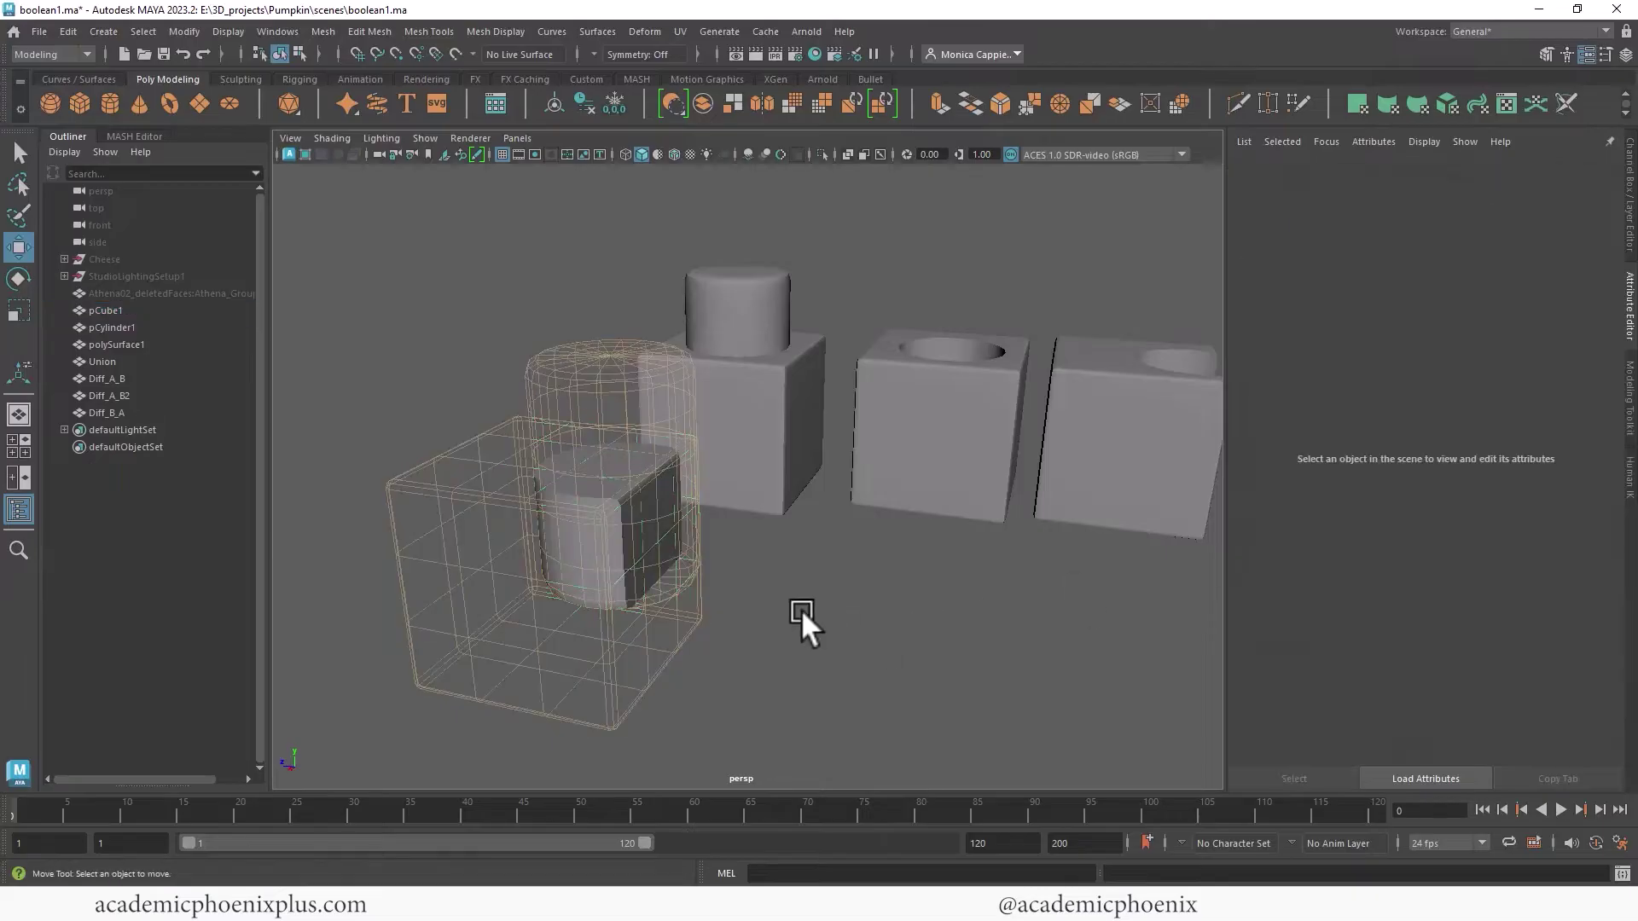
{"action": "left_click_drag", "start_coordinate": [780, 606], "coordinate": [829, 551], "text": "alt"}
Step: Duplicate the intersection mesh, move the copy beyond Diff_B_A at the end of the row and rename it Intersection
{"action": "left_click", "coordinate": [678, 522]}
{"action": "scroll", "coordinate": [716, 516], "scroll_direction": "down", "scroll_amount": 5}
{"action": "key", "text": "ctrl+d"}
{"action": "left_click_drag", "start_coordinate": [563, 525], "coordinate": [991, 609]}
{"action": "left_click", "coordinate": [914, 568]}
{"action": "scroll", "coordinate": [986, 537], "scroll_direction": "up", "scroll_amount": 5}
{"action": "left_click", "coordinate": [944, 558]}
{"action": "scroll", "coordinate": [811, 546], "scroll_direction": "down", "scroll_amount": 4}
{"action": "scroll", "coordinate": [811, 546], "scroll_direction": "down", "scroll_amount": 2}
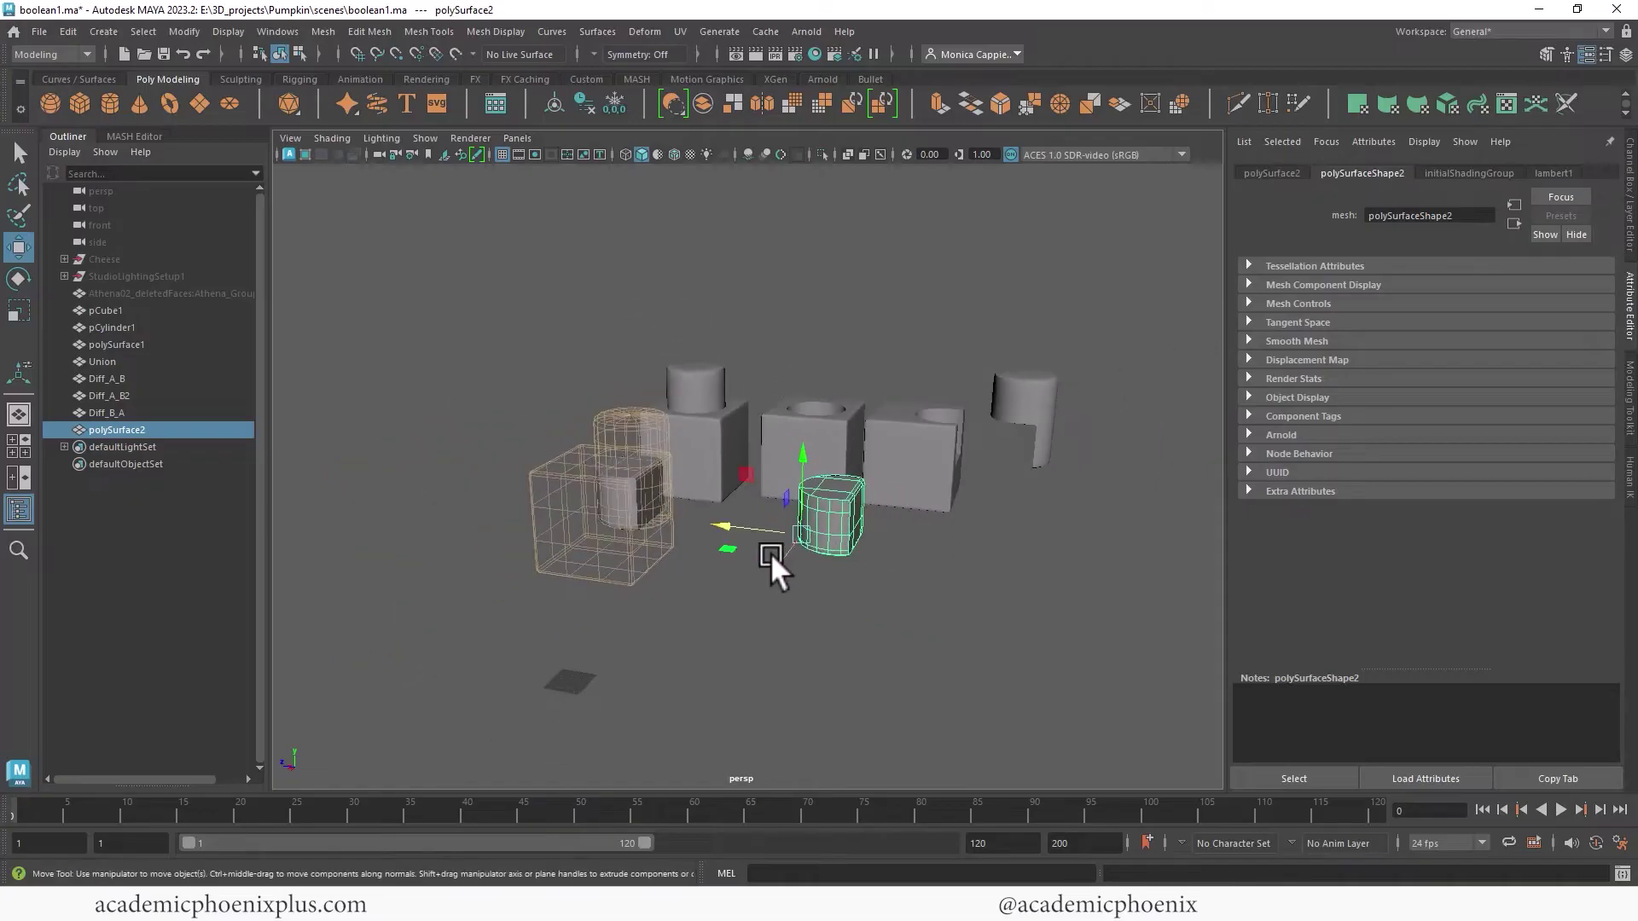
{"action": "left_click_drag", "start_coordinate": [771, 555], "coordinate": [965, 471]}
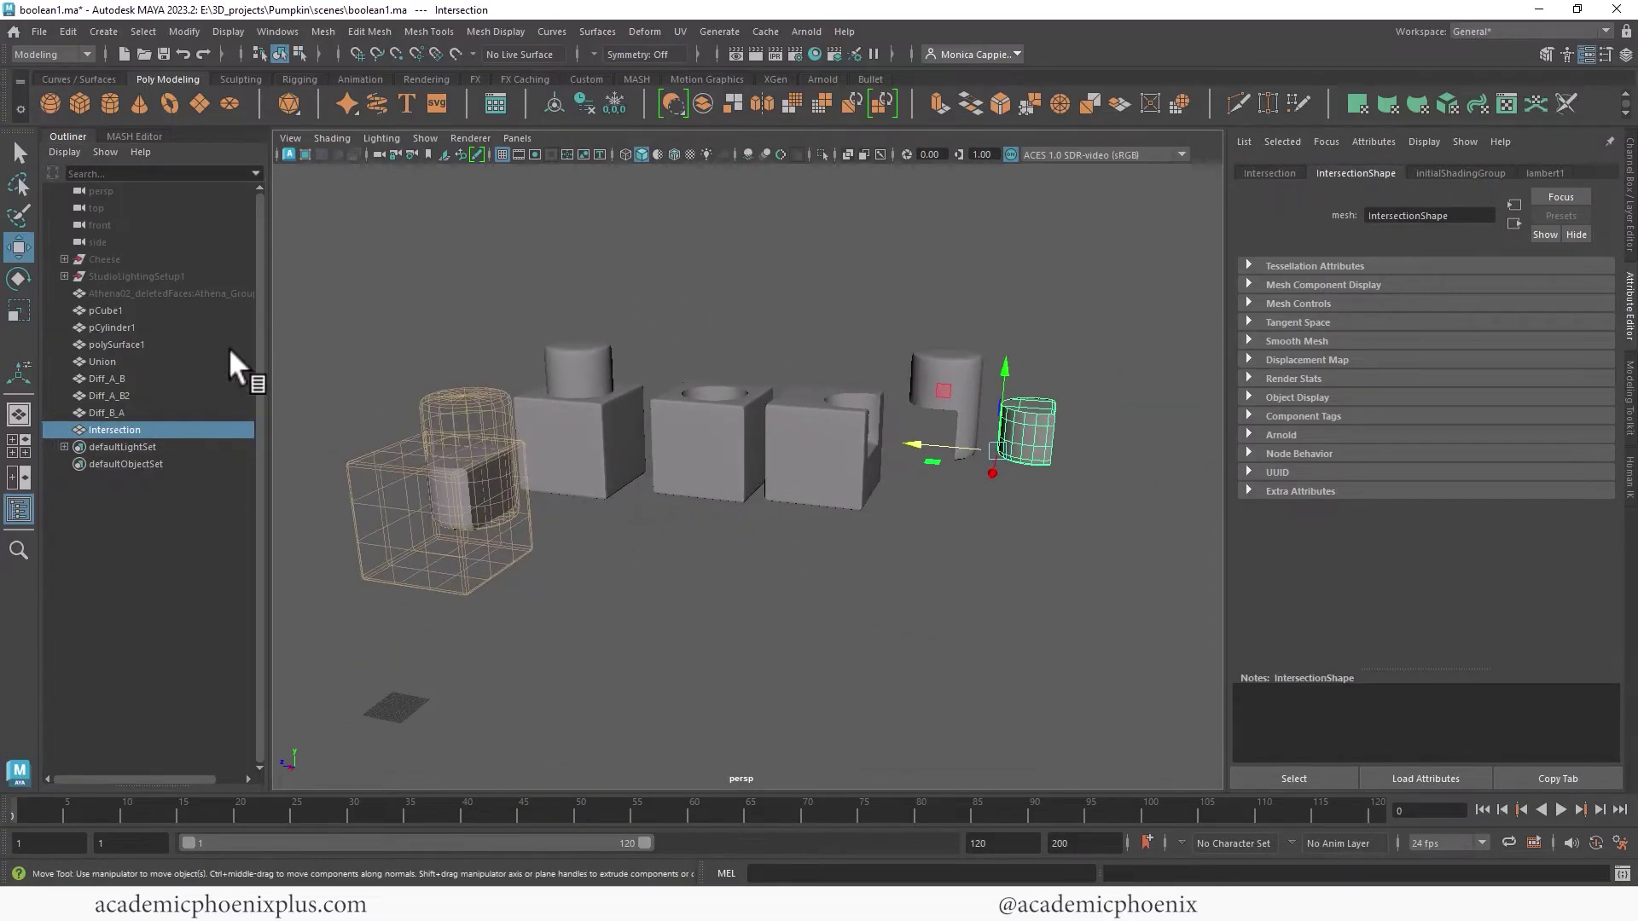
Step: Move the polySurface1 result mesh away from its input cube and cylinder wireframes
{"action": "left_click", "coordinate": [178, 344]}
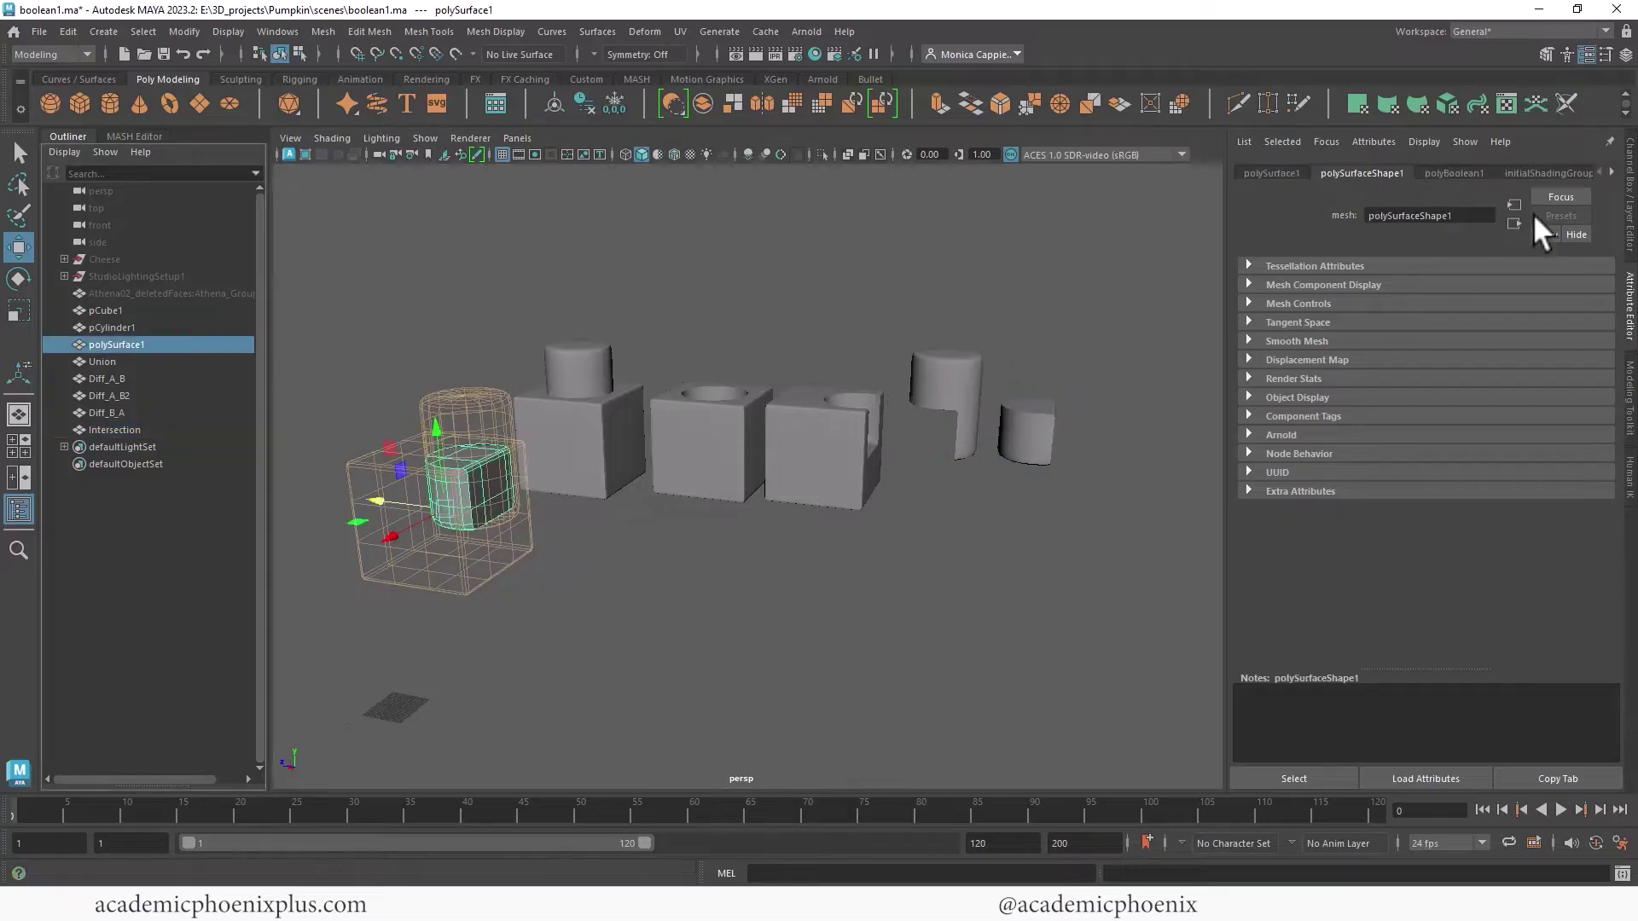
{"action": "left_click_drag", "start_coordinate": [389, 499], "coordinate": [641, 532]}
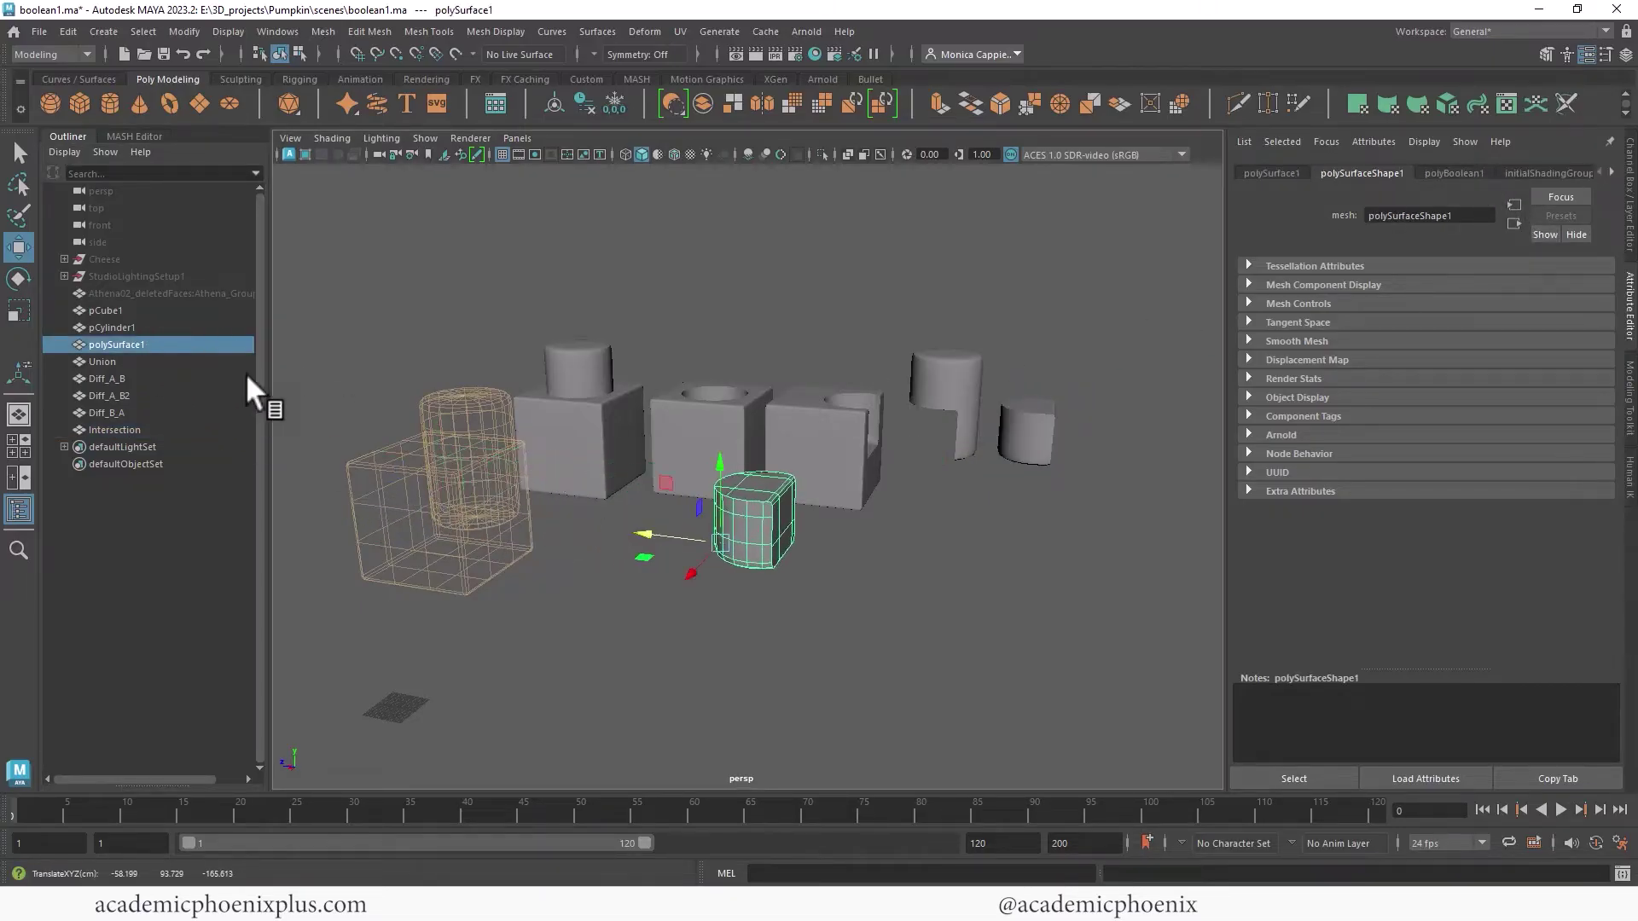
{"action": "left_click", "coordinate": [449, 459]}
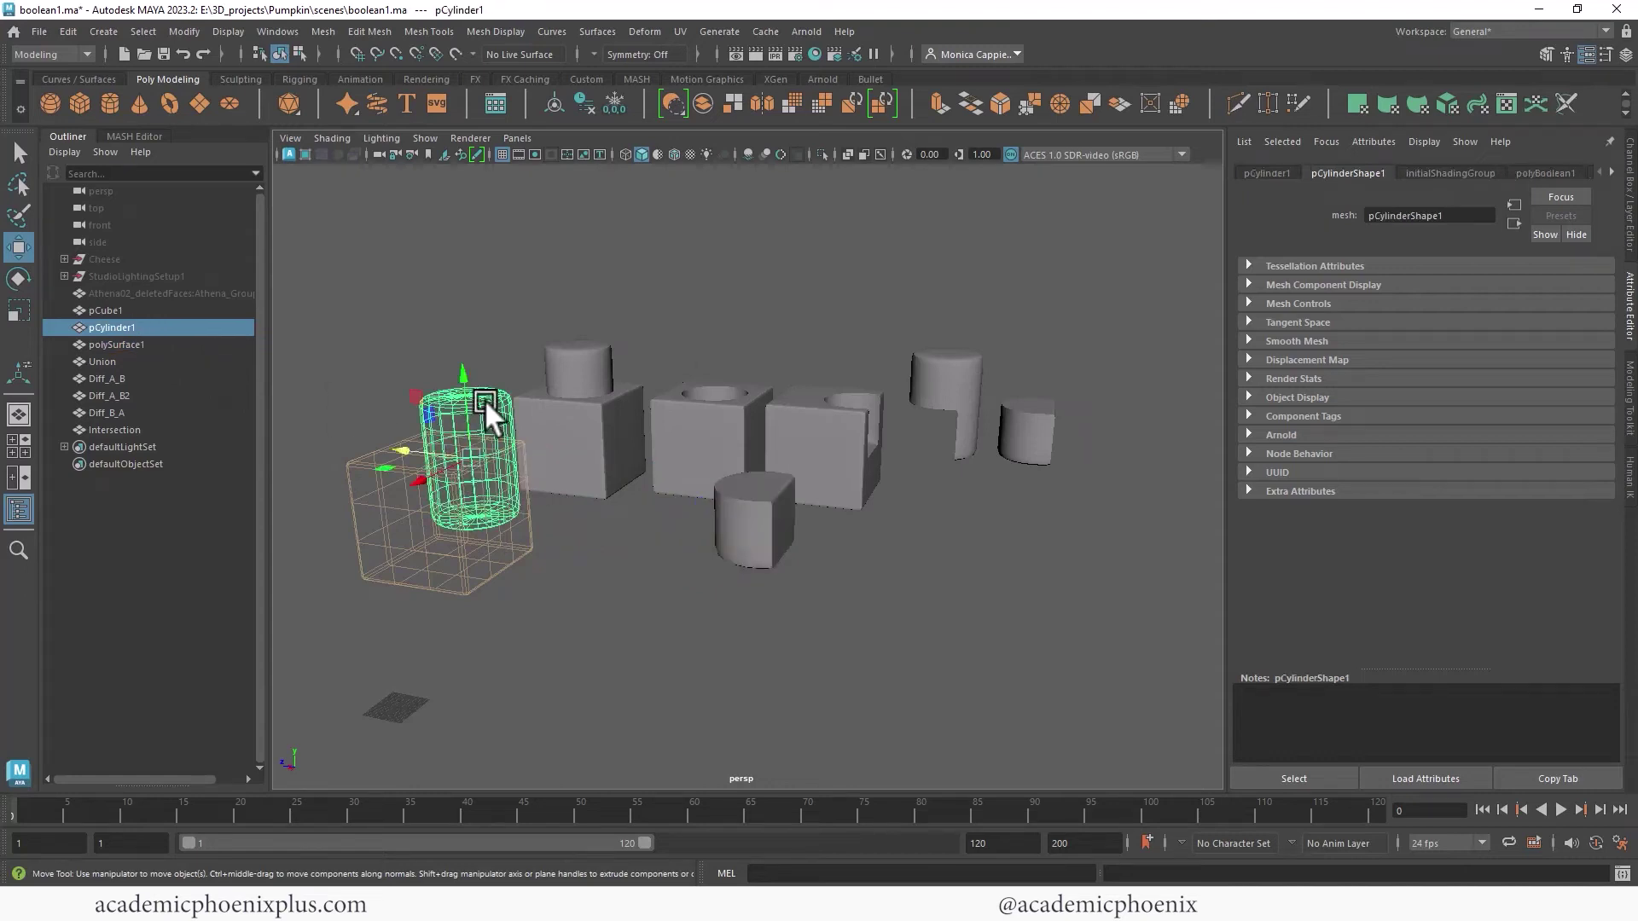
Step: Set the cylinder's operation to Difference (B-A) and examine the displaced result beside the input wireframes
{"action": "left_click", "coordinate": [468, 551]}
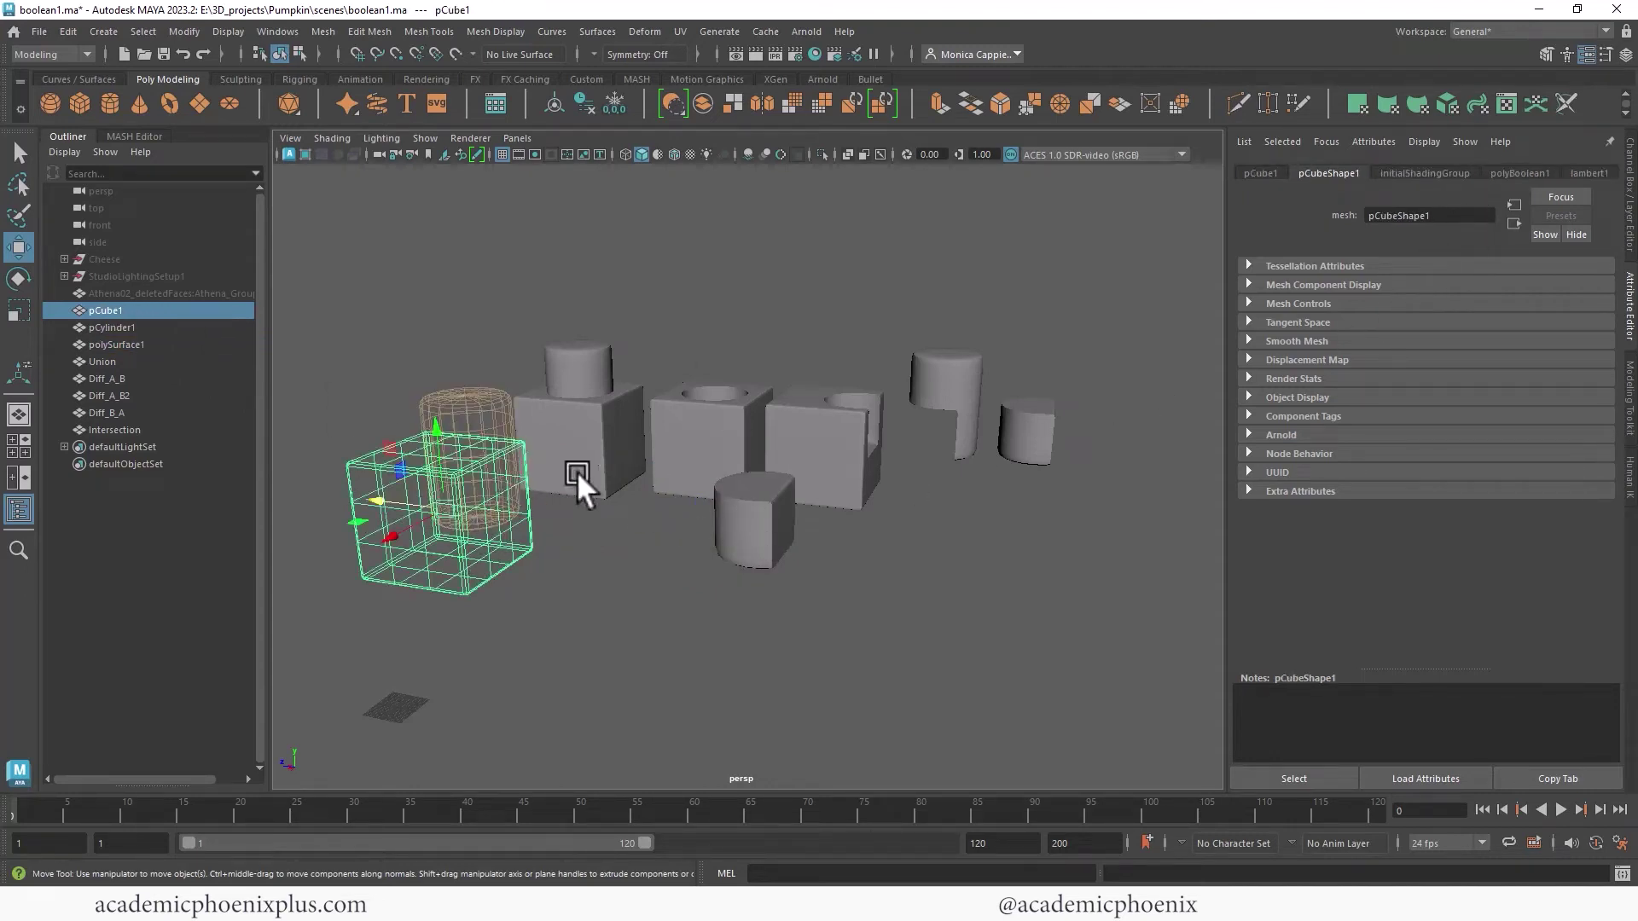
{"action": "left_click", "coordinate": [1520, 172]}
{"action": "left_click", "coordinate": [1524, 330]}
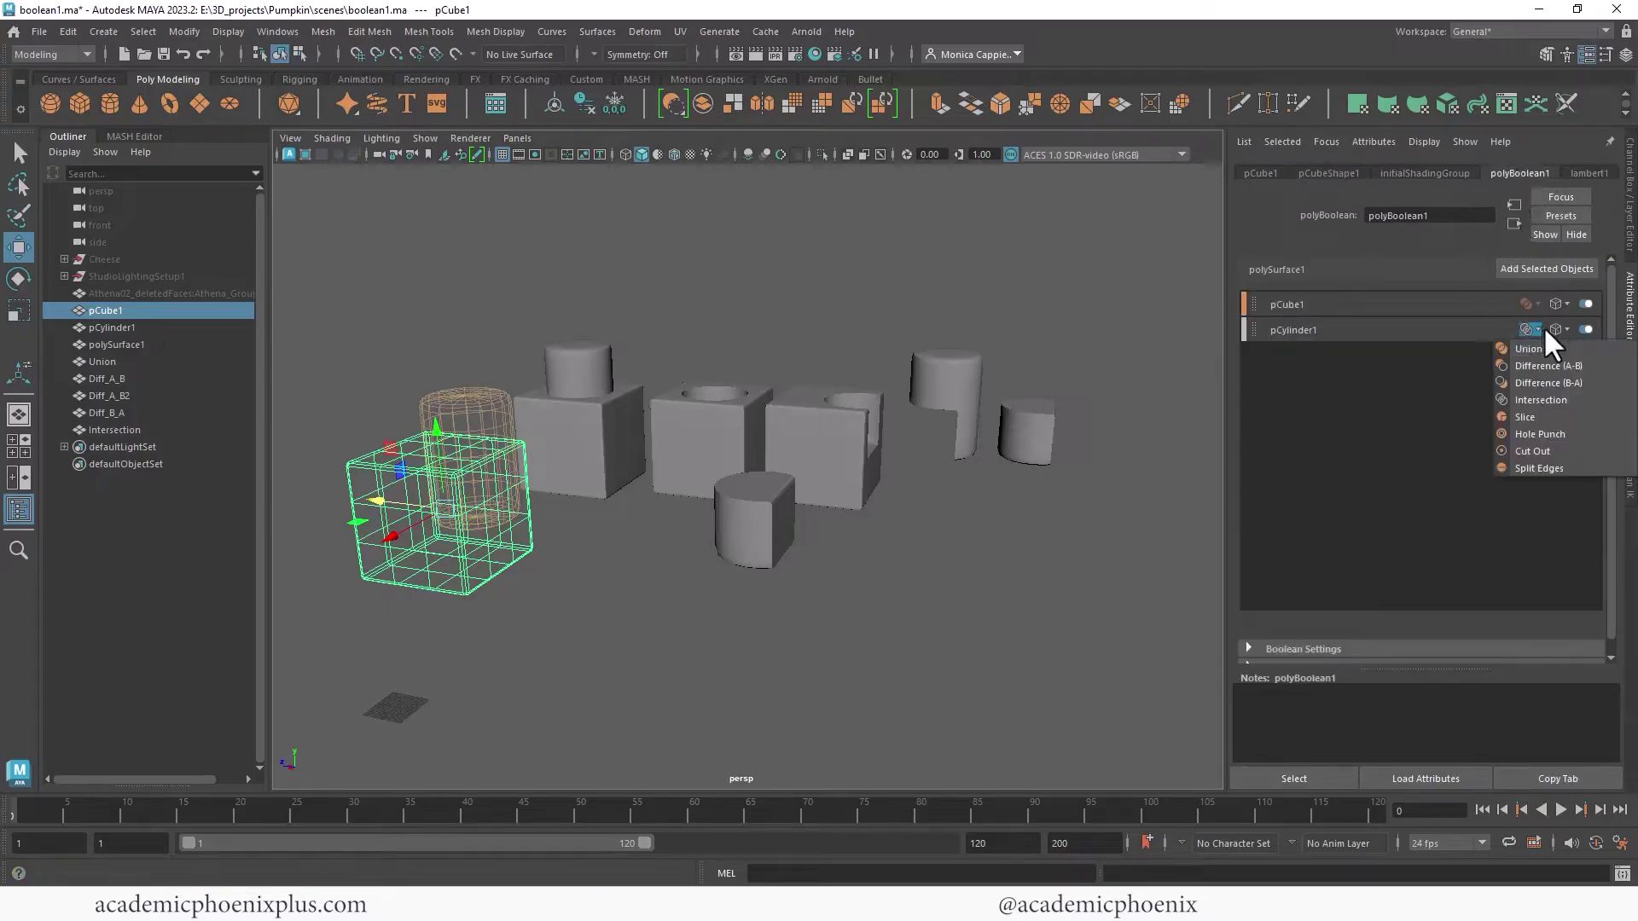
{"action": "left_click", "coordinate": [1555, 380]}
{"action": "left_click", "coordinate": [769, 491]}
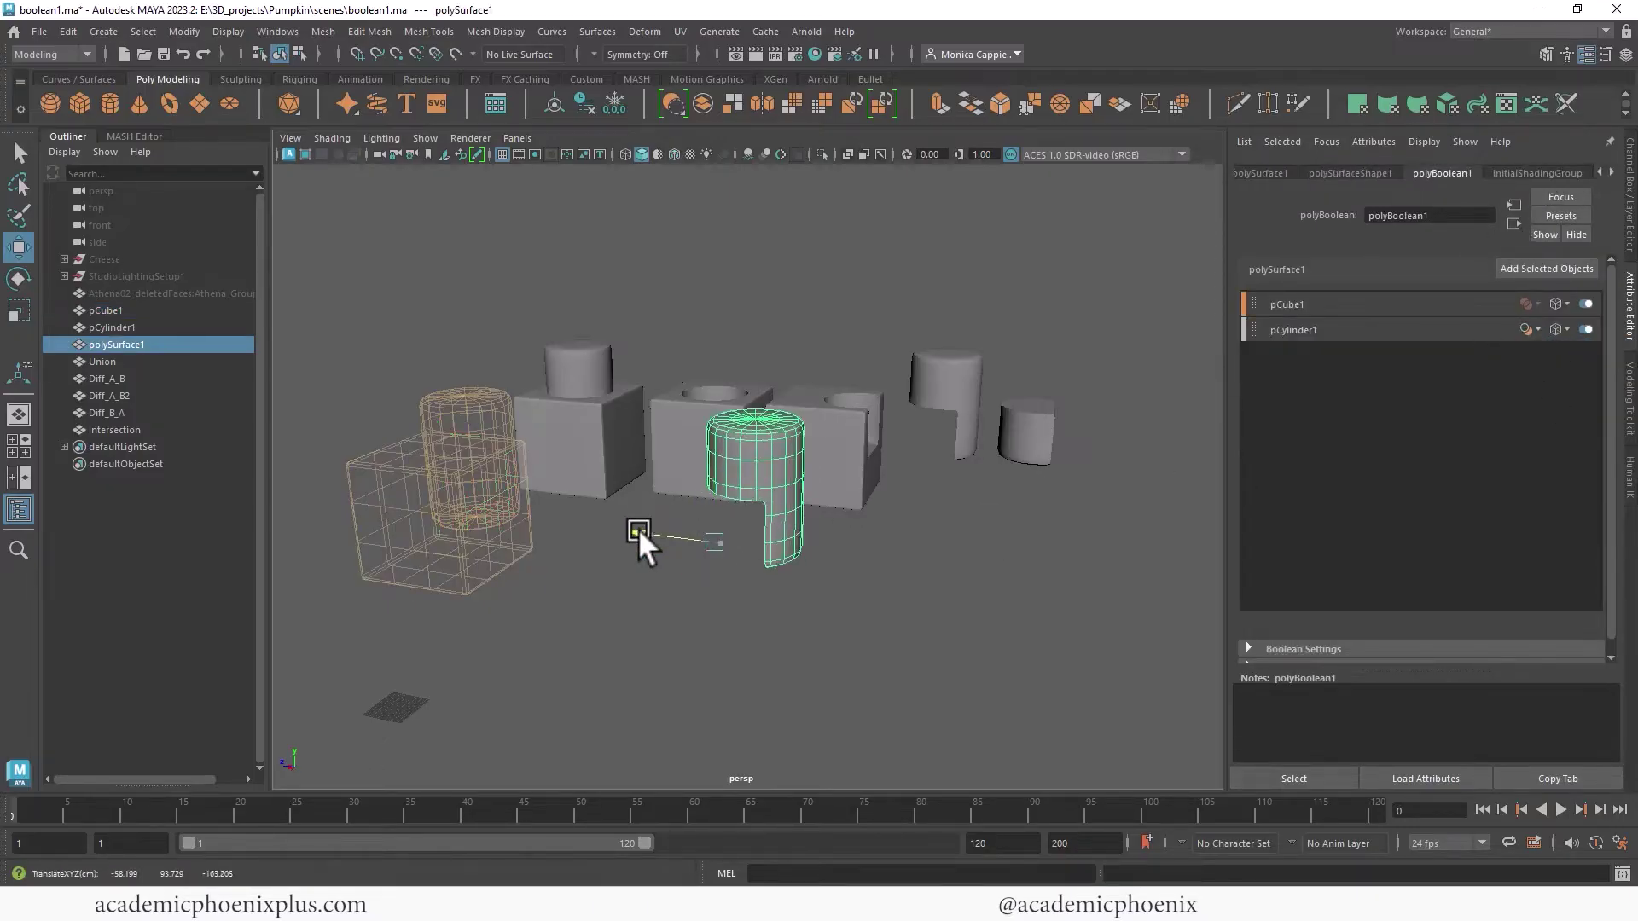
{"action": "left_click_drag", "start_coordinate": [613, 524], "coordinate": [604, 646], "text": "alt"}
{"action": "left_click_drag", "start_coordinate": [815, 565], "coordinate": [955, 534], "text": "alt"}
{"action": "left_click", "coordinate": [956, 534]}
{"action": "right_click_drag", "start_coordinate": [955, 534], "coordinate": [1155, 440], "text": "alt"}
{"action": "left_click_drag", "start_coordinate": [1155, 440], "coordinate": [563, 534], "text": "alt"}
{"action": "left_click", "coordinate": [563, 534]}
Step: Select the input cube and change the cylinder's operation in the Boolean stack to Slice
{"action": "left_click", "coordinate": [575, 653]}
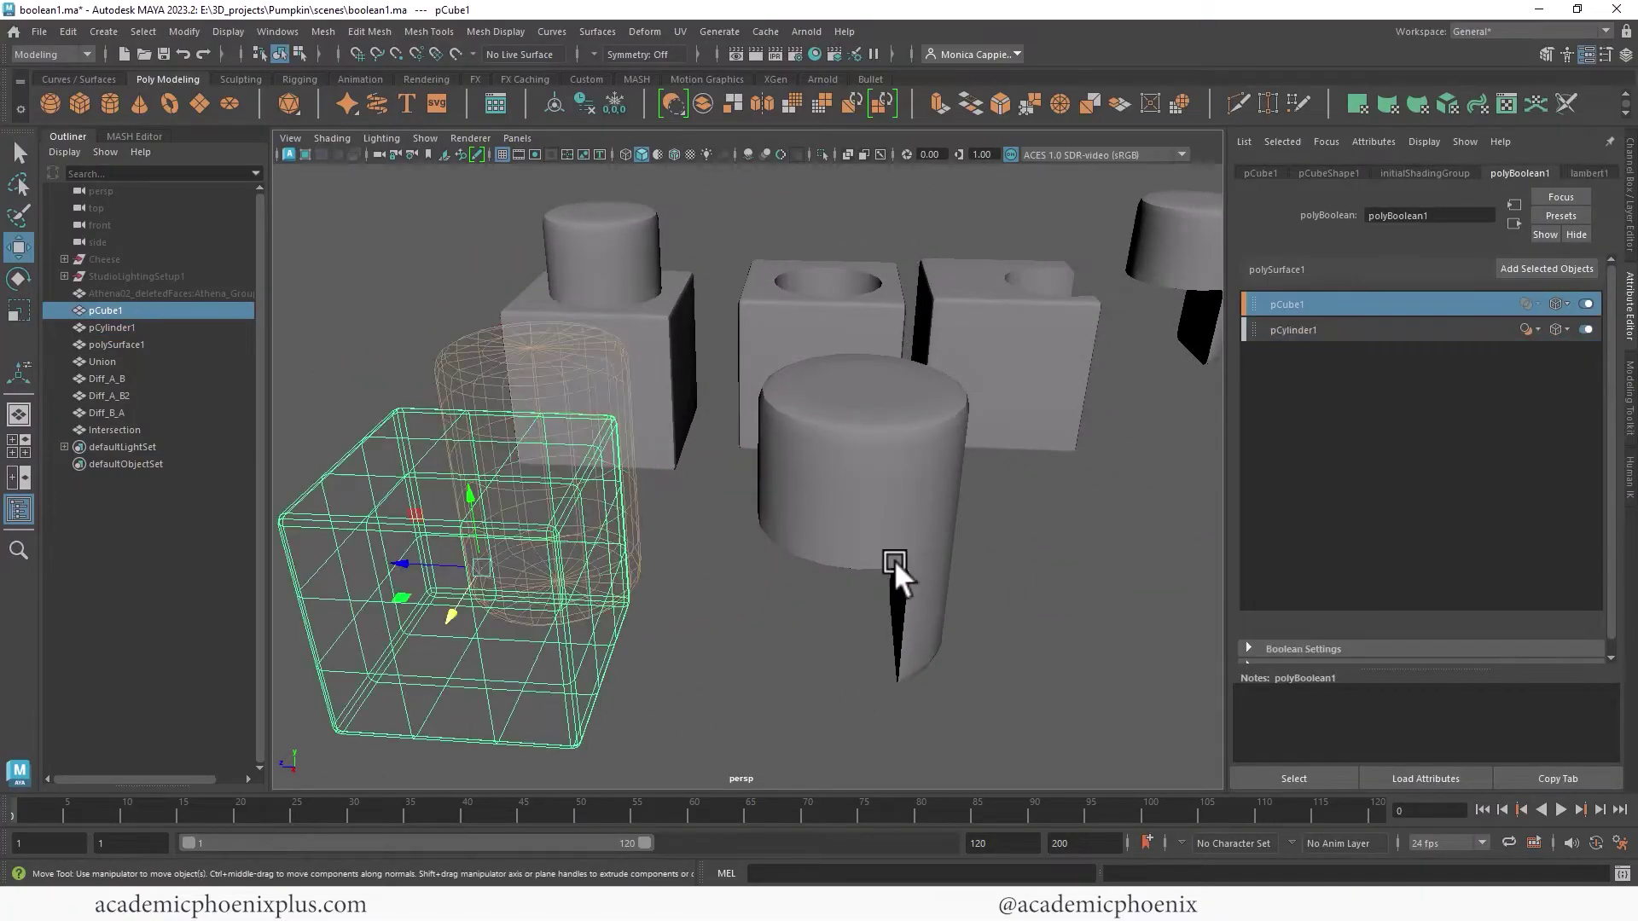
{"action": "left_click", "coordinate": [1538, 329]}
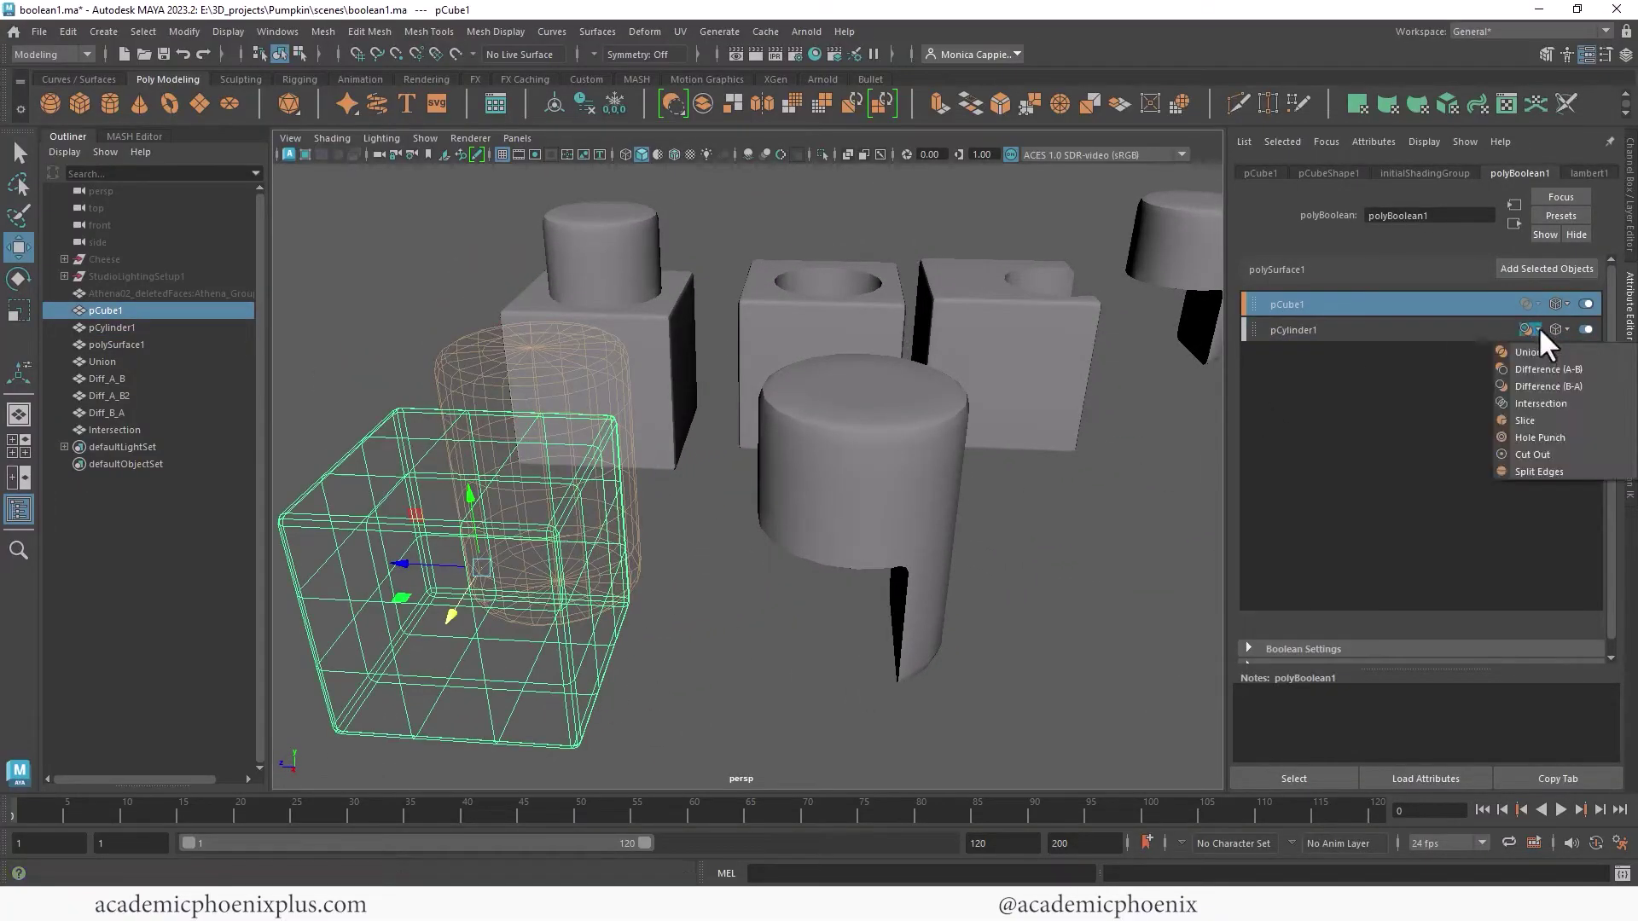
{"action": "left_click", "coordinate": [1569, 422]}
{"action": "scroll", "coordinate": [732, 504], "scroll_direction": "down", "scroll_amount": 5}
{"action": "middle_click_drag", "start_coordinate": [732, 505], "coordinate": [892, 418], "text": "alt"}
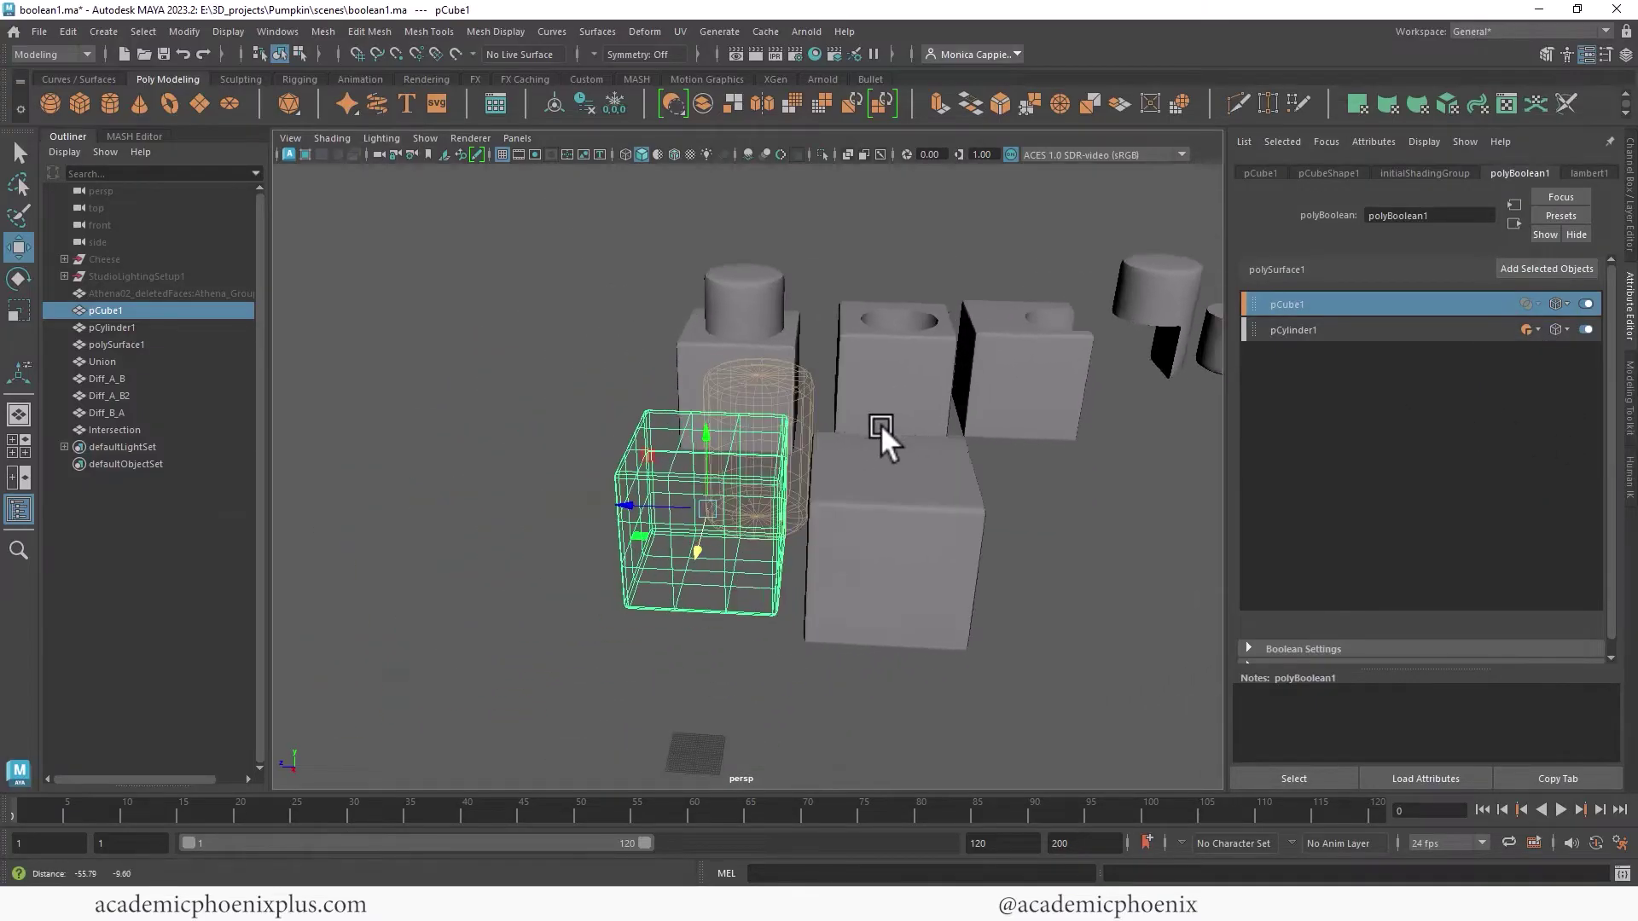
{"action": "left_click_drag", "start_coordinate": [1015, 448], "coordinate": [949, 480], "text": "alt"}
Step: Frame the sliced polySurface1 mesh and switch it to face selection mode
{"action": "left_click", "coordinate": [848, 526]}
{"action": "left_click_drag", "start_coordinate": [834, 563], "coordinate": [708, 550], "text": "alt"}
{"action": "right_click_drag", "start_coordinate": [708, 549], "coordinate": [913, 514], "text": "alt"}
{"action": "key", "text": "f"}
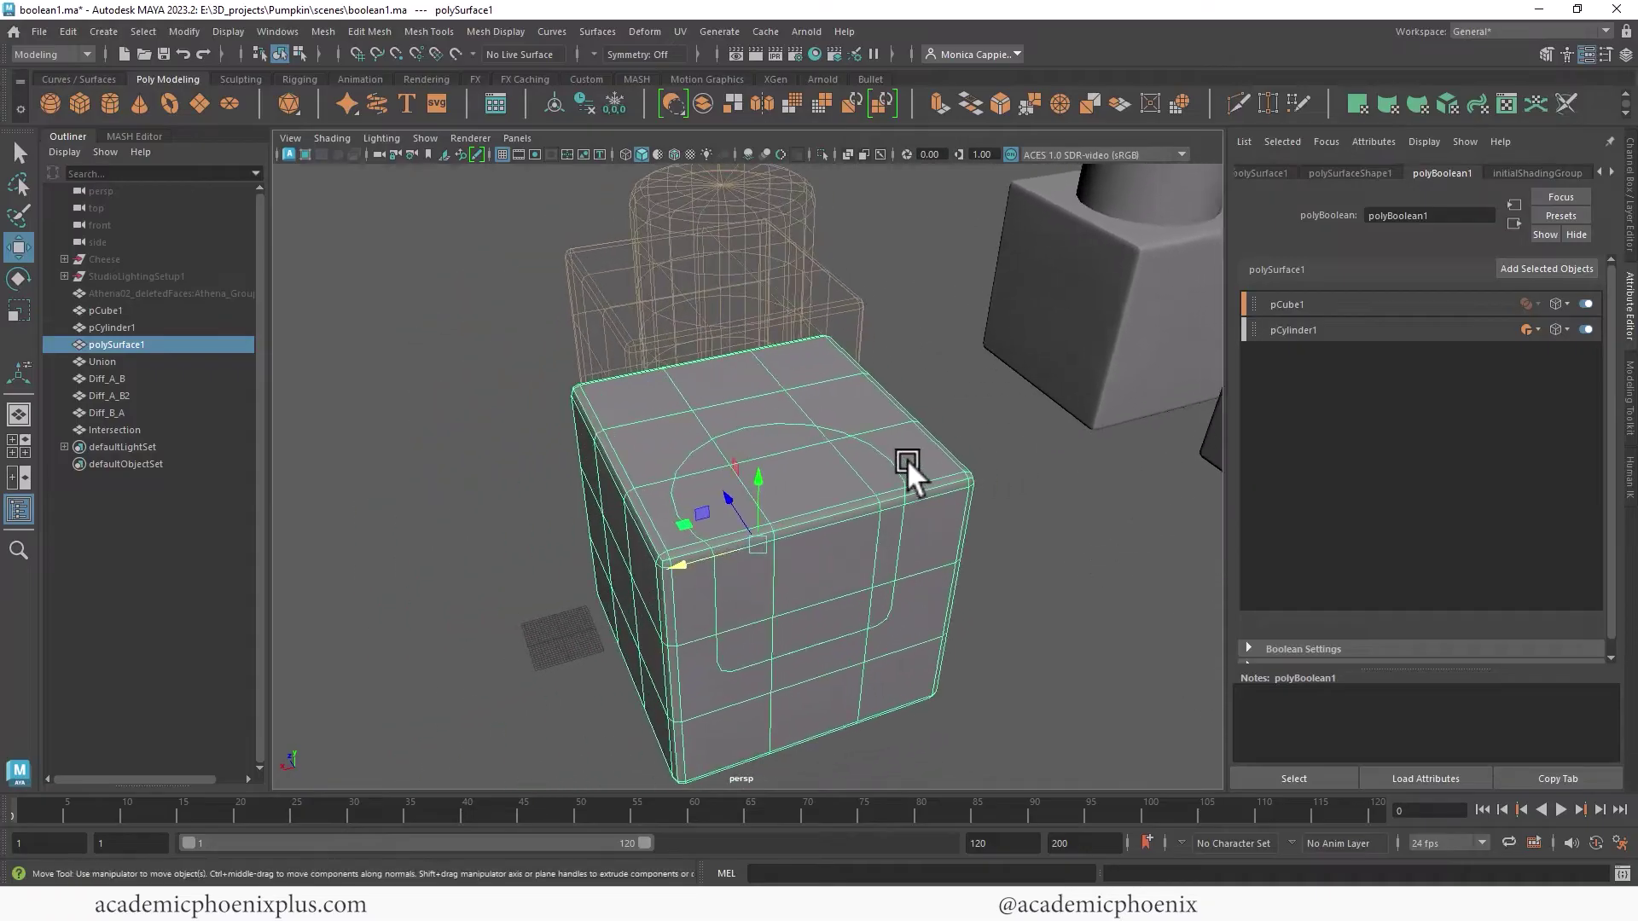
{"action": "right_click_drag", "start_coordinate": [793, 433], "coordinate": [708, 456]}
Step: Try raising several sliced faces inside the curved outline on the cube's top, and undo the move
{"action": "left_click", "coordinate": [771, 435]}
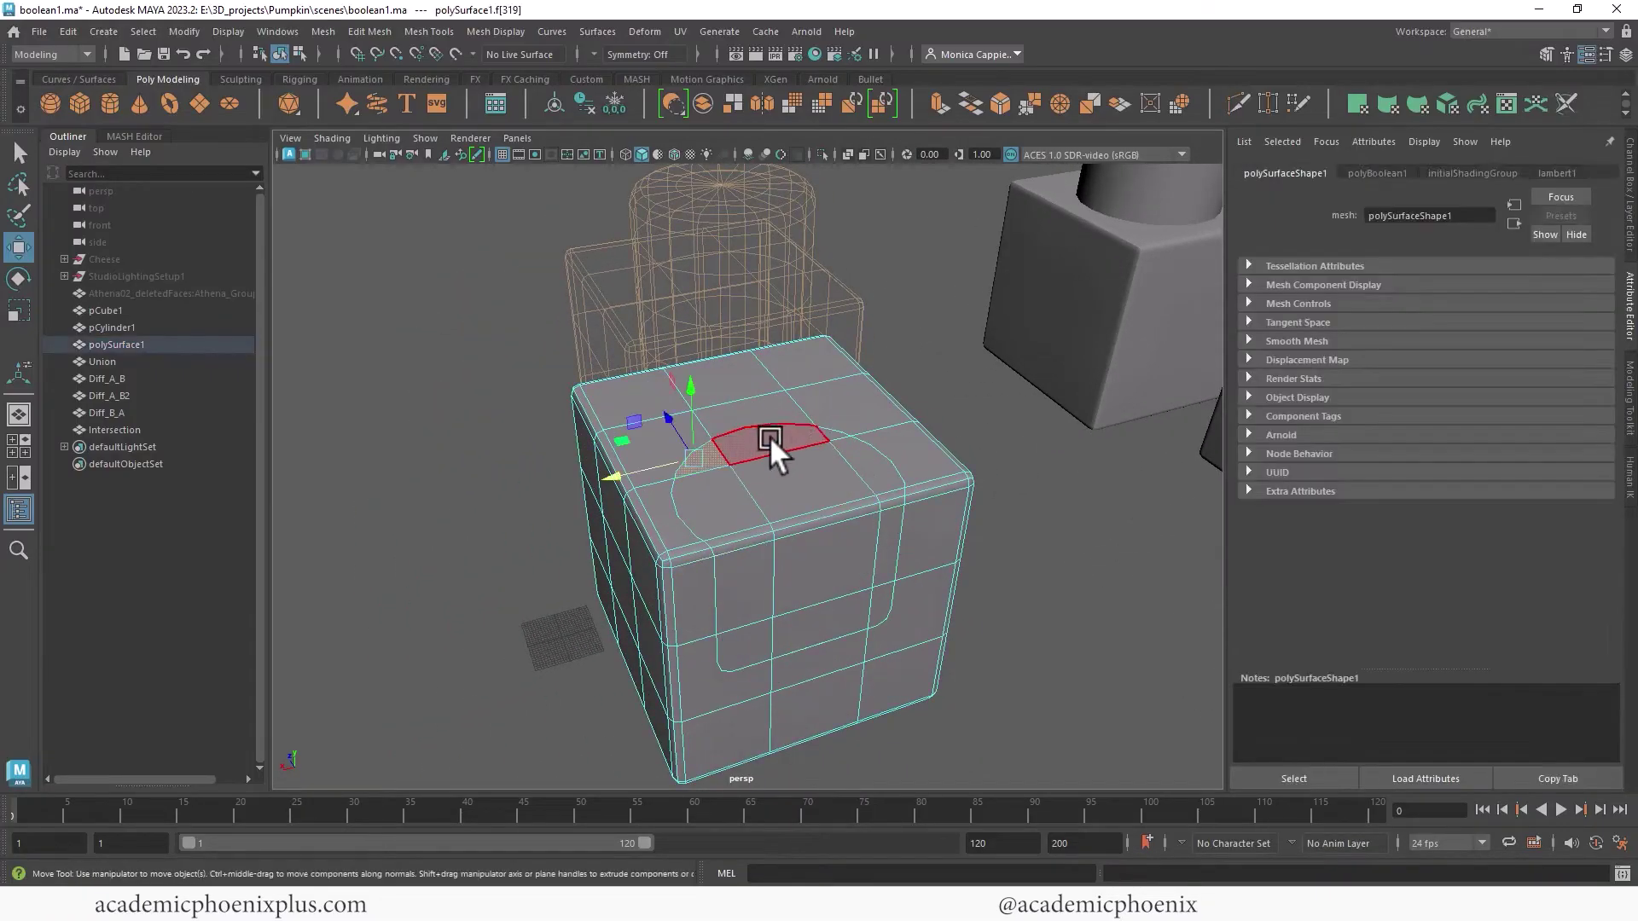
{"action": "left_click", "coordinate": [773, 433], "text": "shift"}
{"action": "left_click", "coordinate": [826, 431], "text": "shift"}
{"action": "left_click_drag", "start_coordinate": [758, 372], "coordinate": [750, 523], "text": "shift"}
{"action": "right_click_drag", "start_coordinate": [701, 392], "coordinate": [964, 422], "text": "alt"}
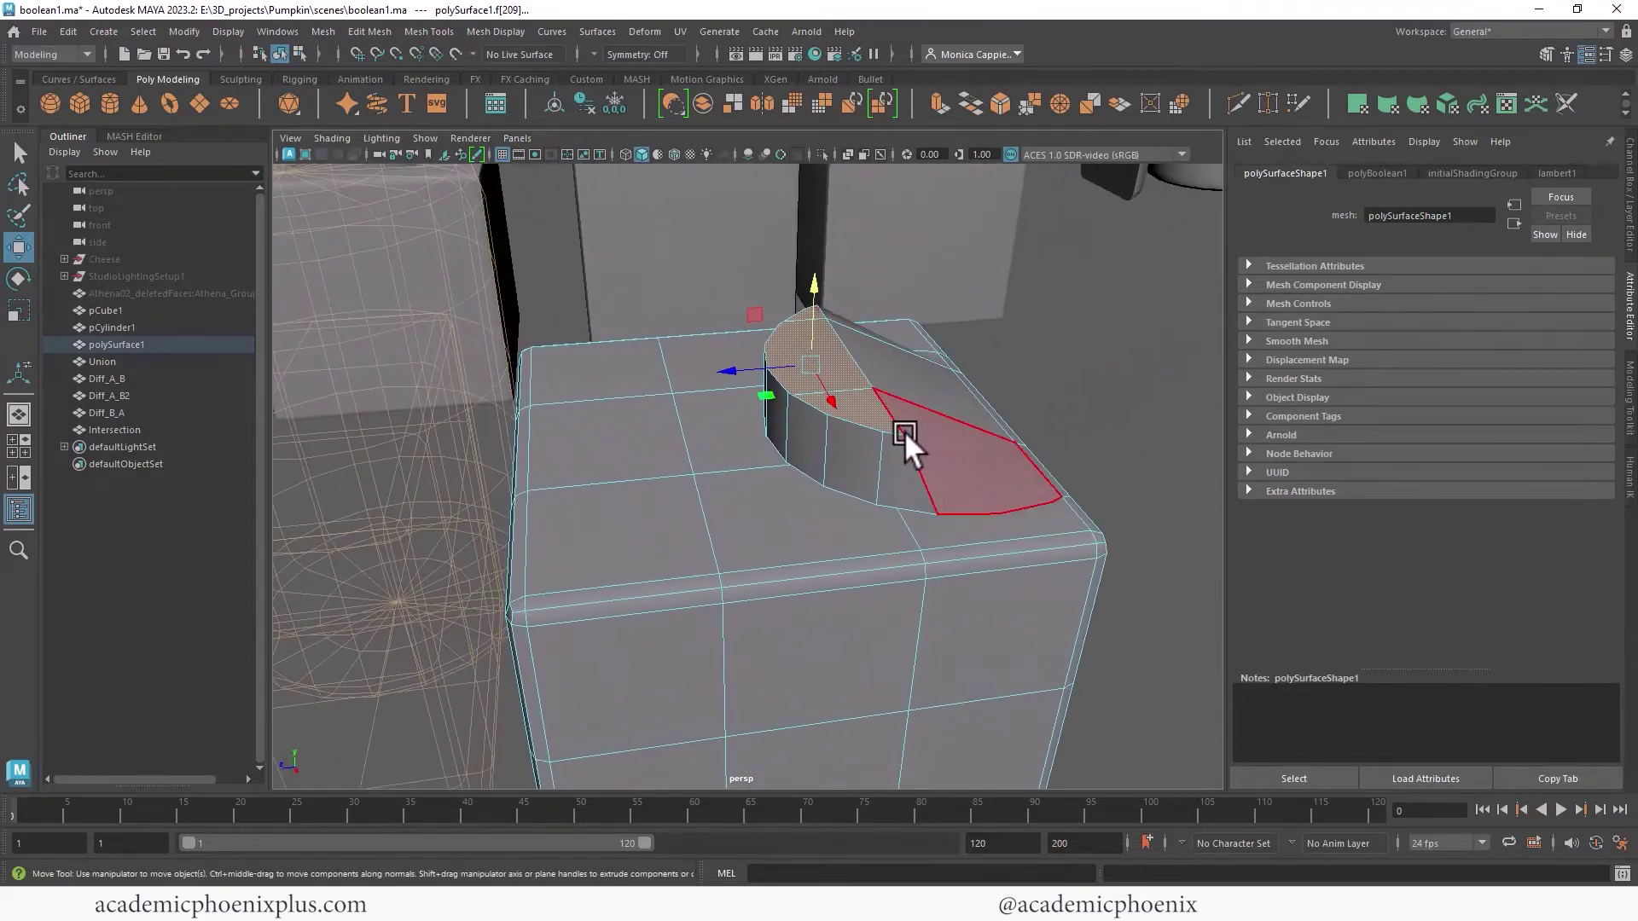
{"action": "key", "text": "ctrl+z"}
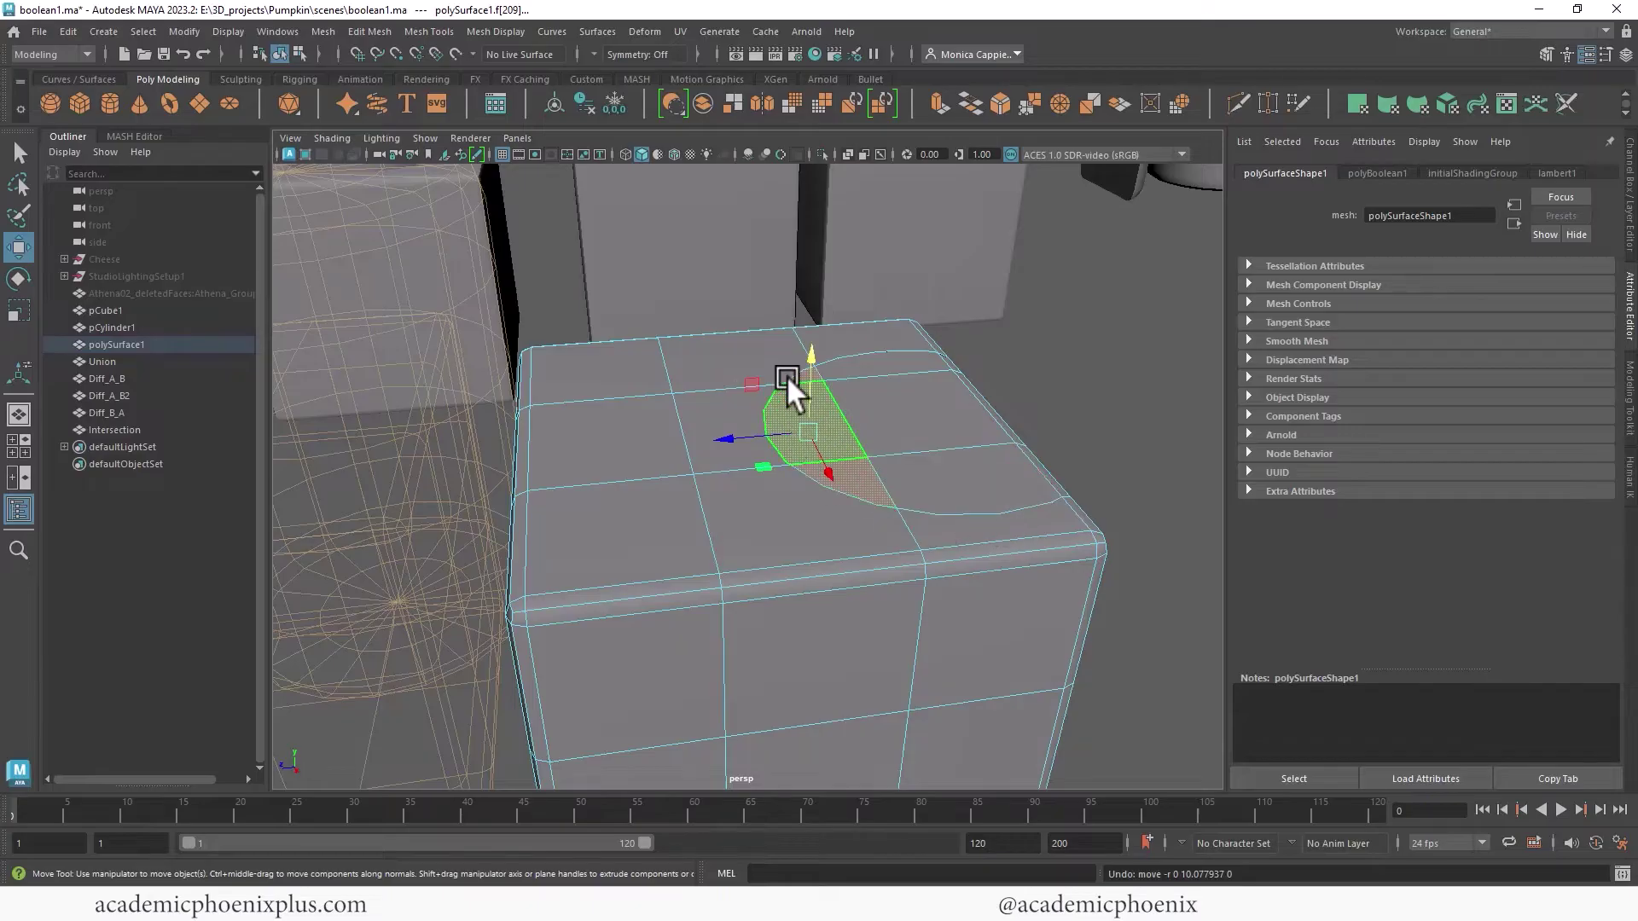
Step: Select polySurface1's faces inside the curved outline on the cube's side, together with the matching faces on its top
{"action": "scroll", "coordinate": [945, 401], "scroll_direction": "down", "scroll_amount": 4}
{"action": "left_click_drag", "start_coordinate": [942, 415], "coordinate": [872, 503], "text": "alt"}
{"action": "scroll", "coordinate": [872, 503], "scroll_direction": "up", "scroll_amount": 3}
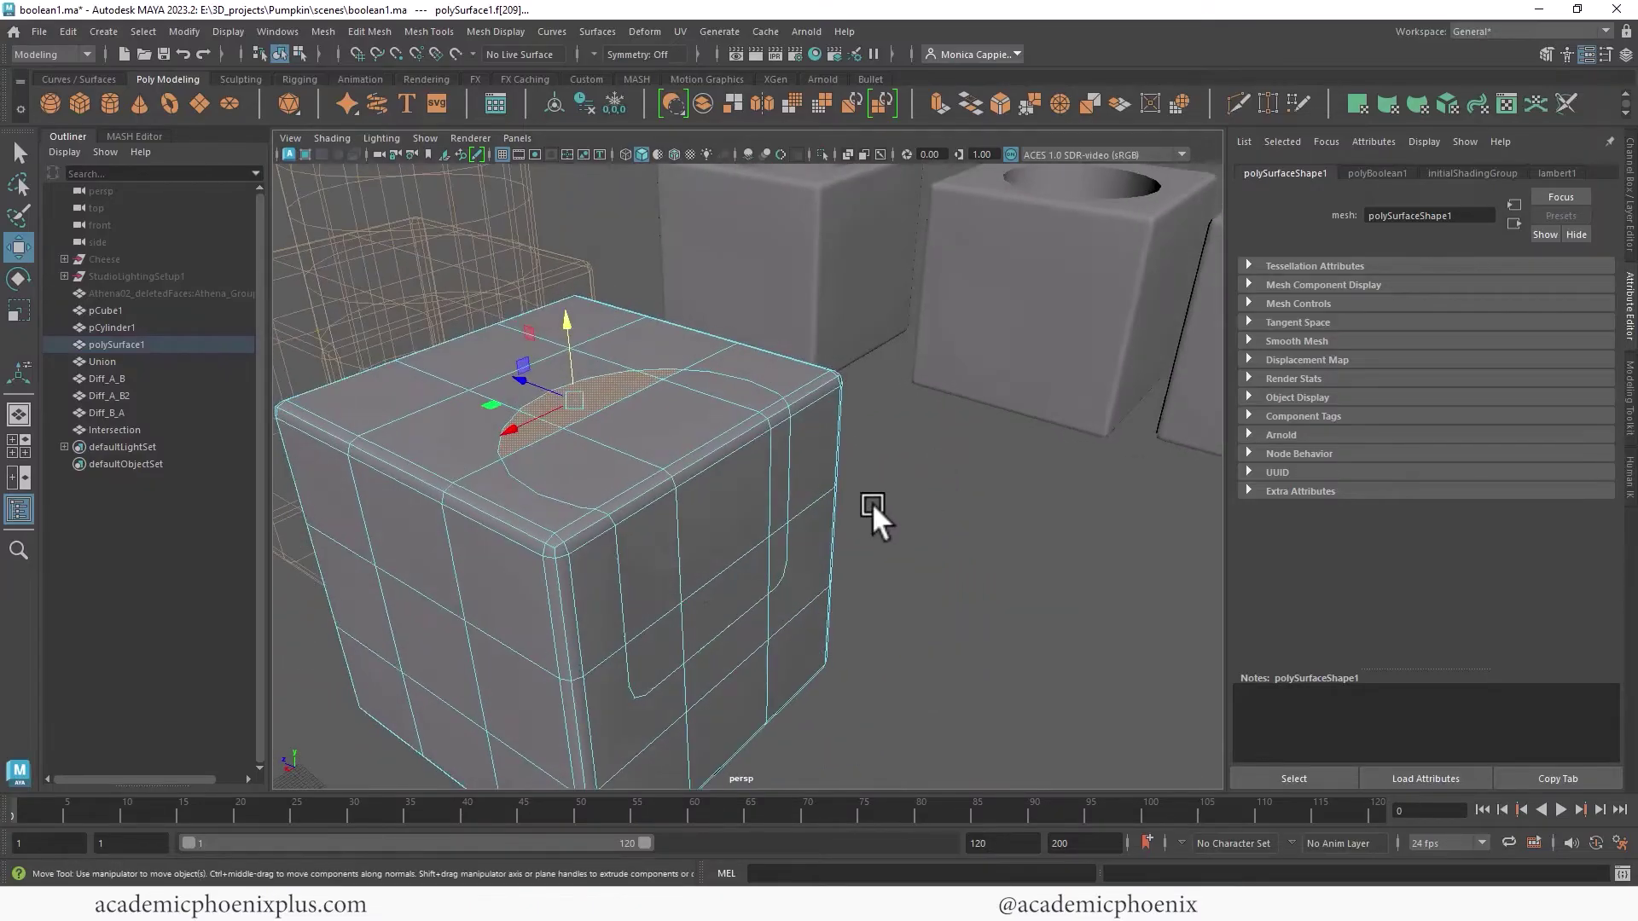
{"action": "left_click", "coordinate": [672, 638]}
{"action": "left_click", "coordinate": [747, 597], "text": "shift"}
{"action": "left_click", "coordinate": [728, 504], "text": "shift"}
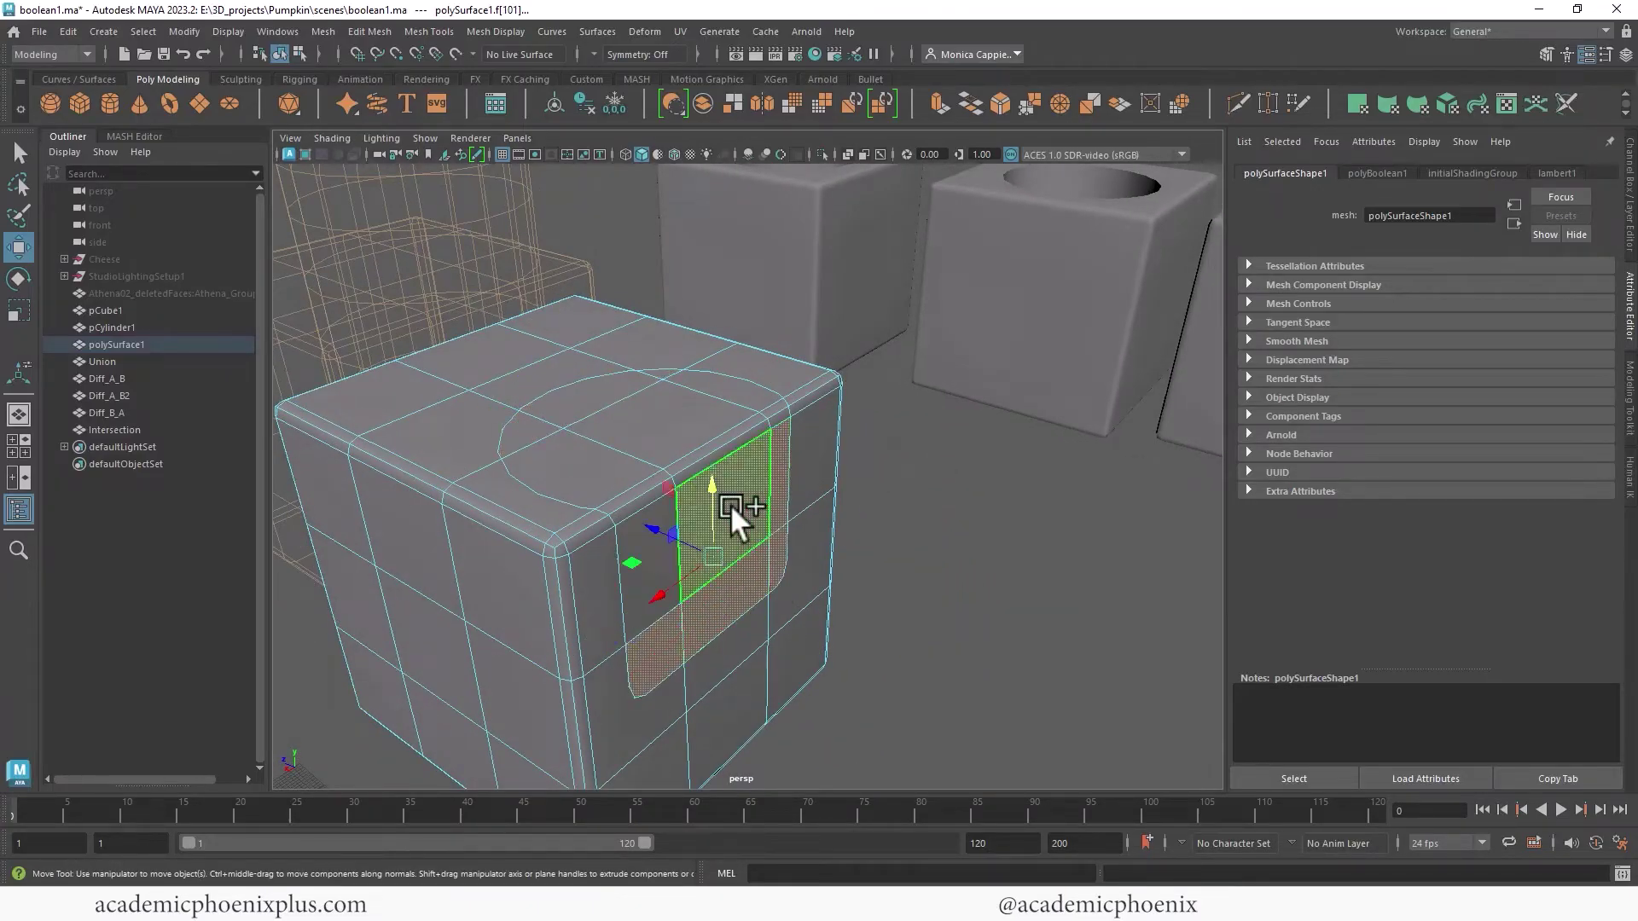
{"action": "left_click", "coordinate": [647, 606], "text": "shift"}
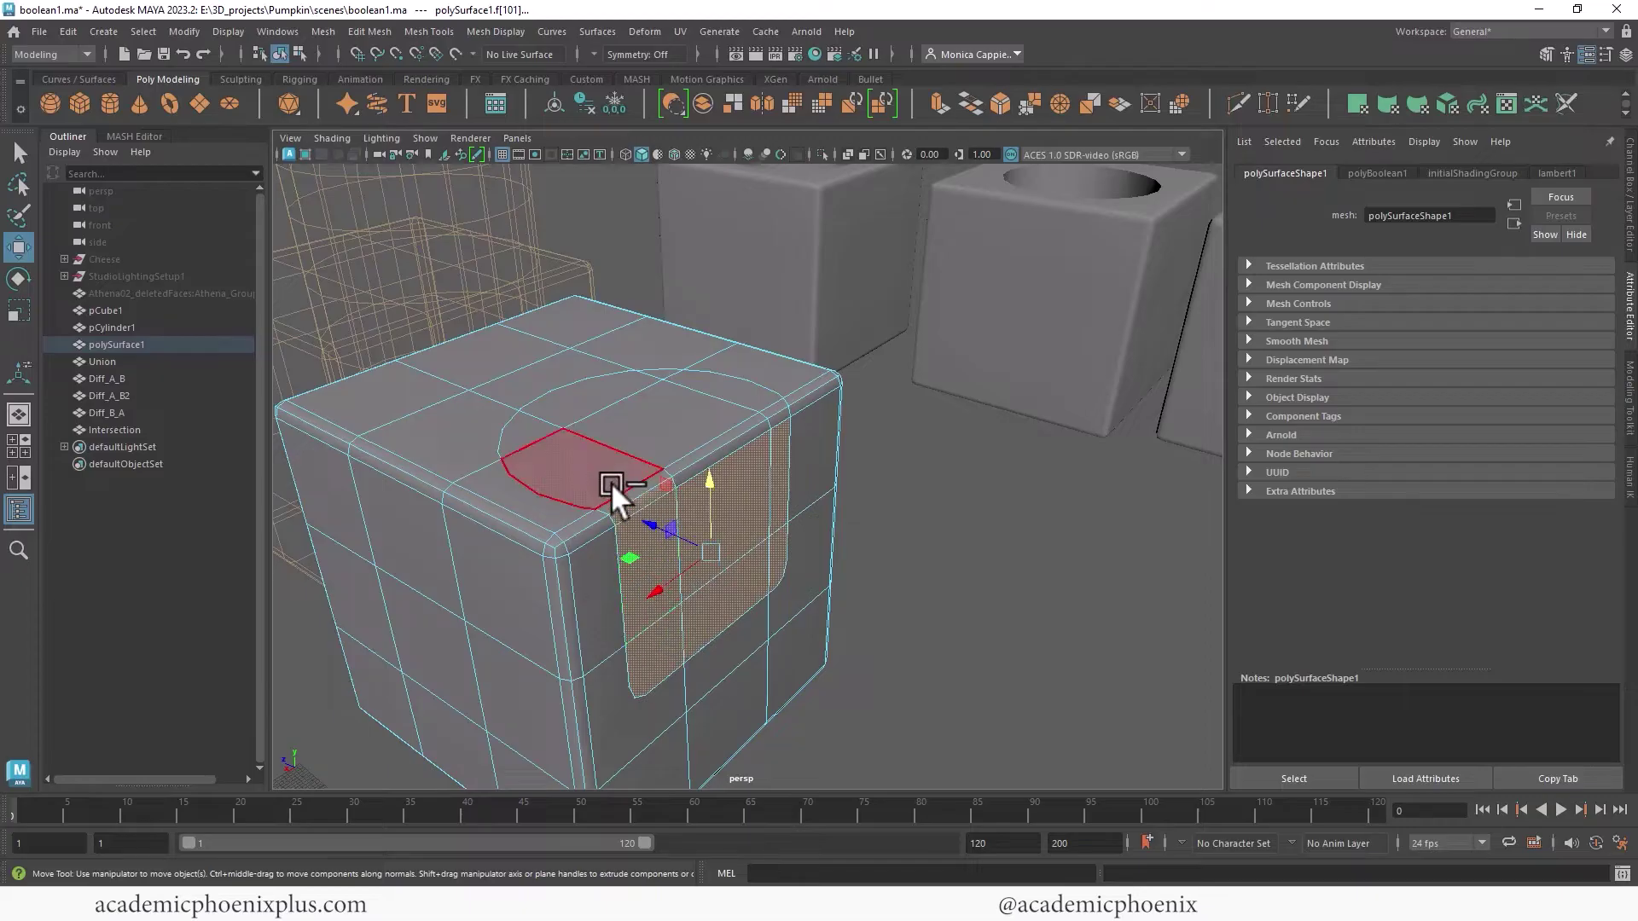
{"action": "left_click", "coordinate": [529, 418], "text": "shift"}
Step: Try scaling the selected outlined faces down uniformly, and undo the scaling
{"action": "key", "text": "r"}
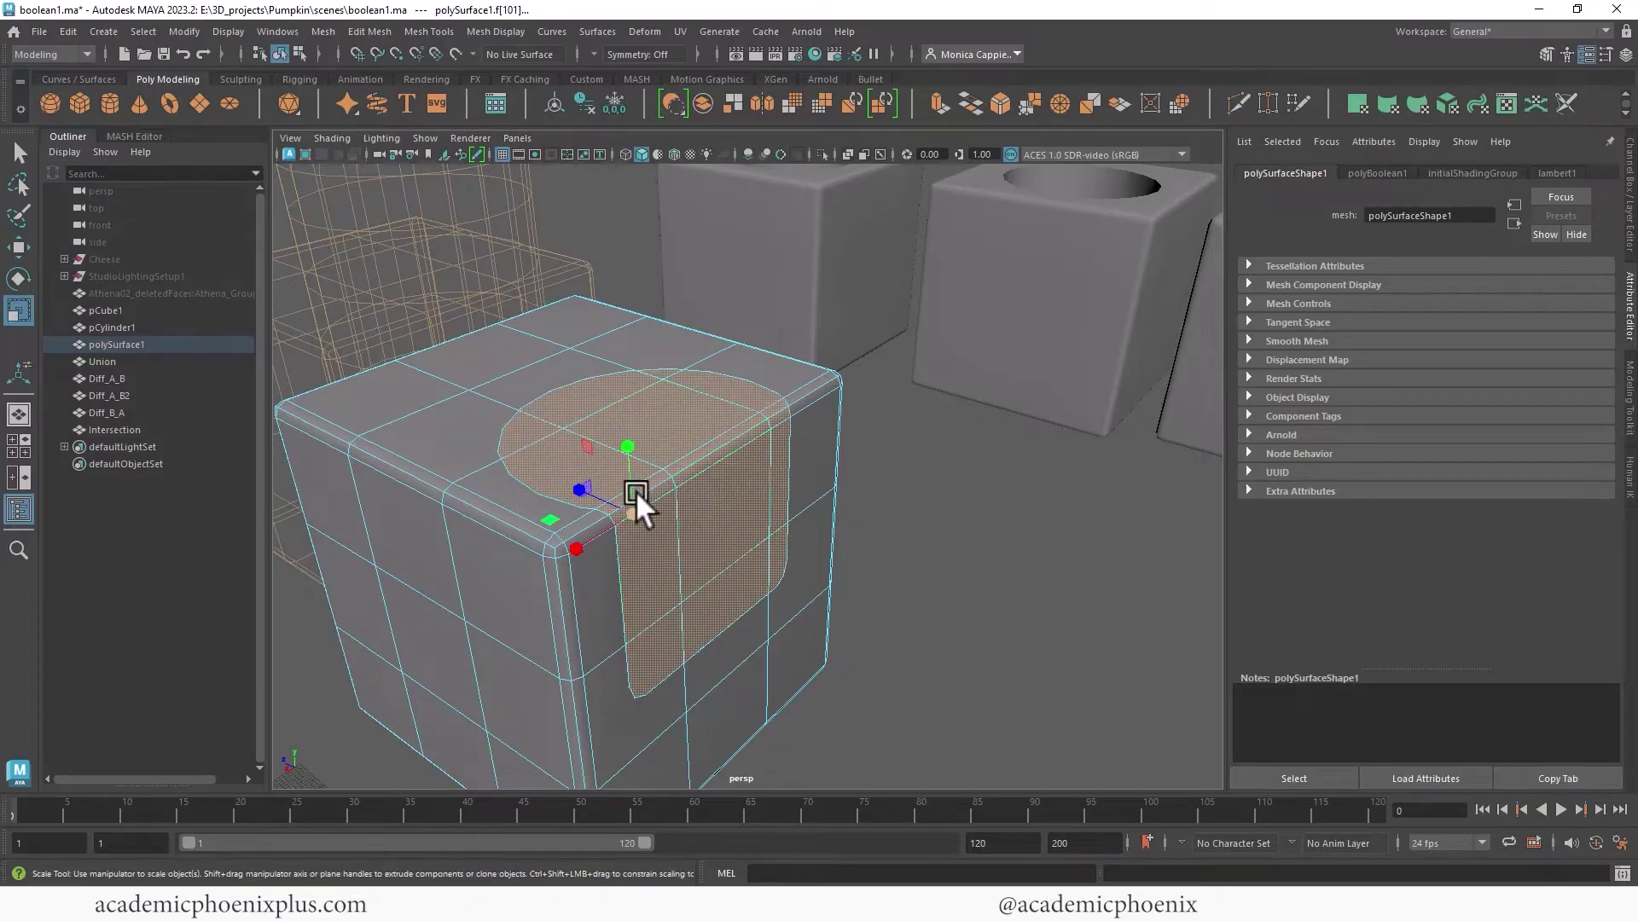
{"action": "left_click_drag", "start_coordinate": [631, 500], "coordinate": [615, 505]}
{"action": "scroll", "coordinate": [735, 491], "scroll_direction": "down", "scroll_amount": 6}
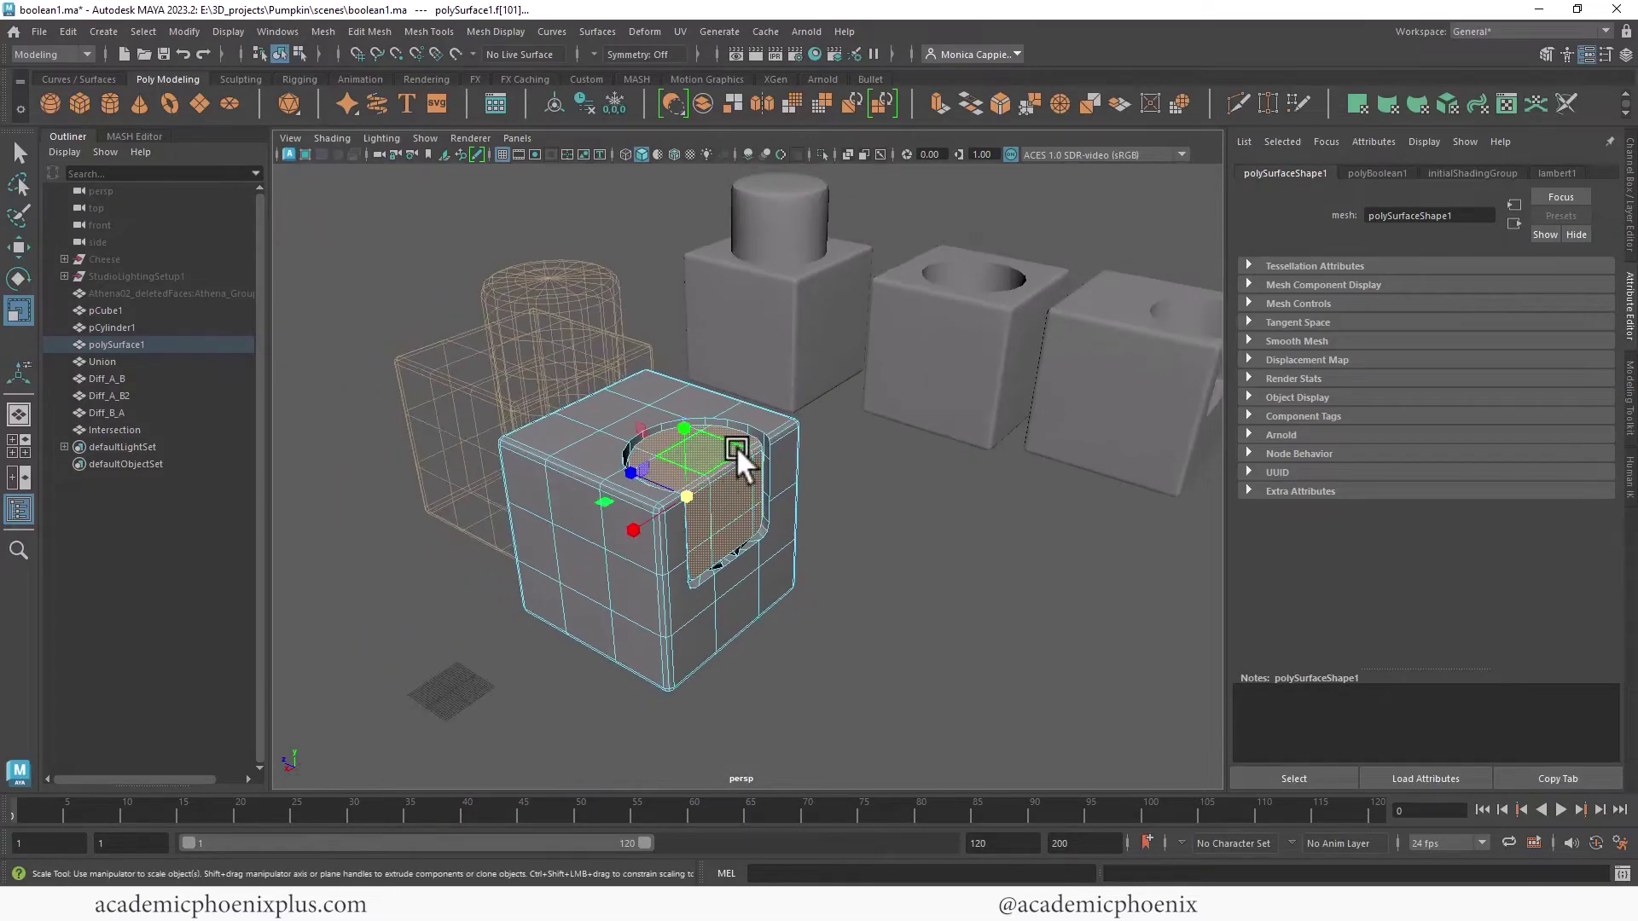
{"action": "right_click_drag", "start_coordinate": [740, 399], "coordinate": [792, 404]}
{"action": "right_click_drag", "start_coordinate": [791, 405], "coordinate": [823, 375]}
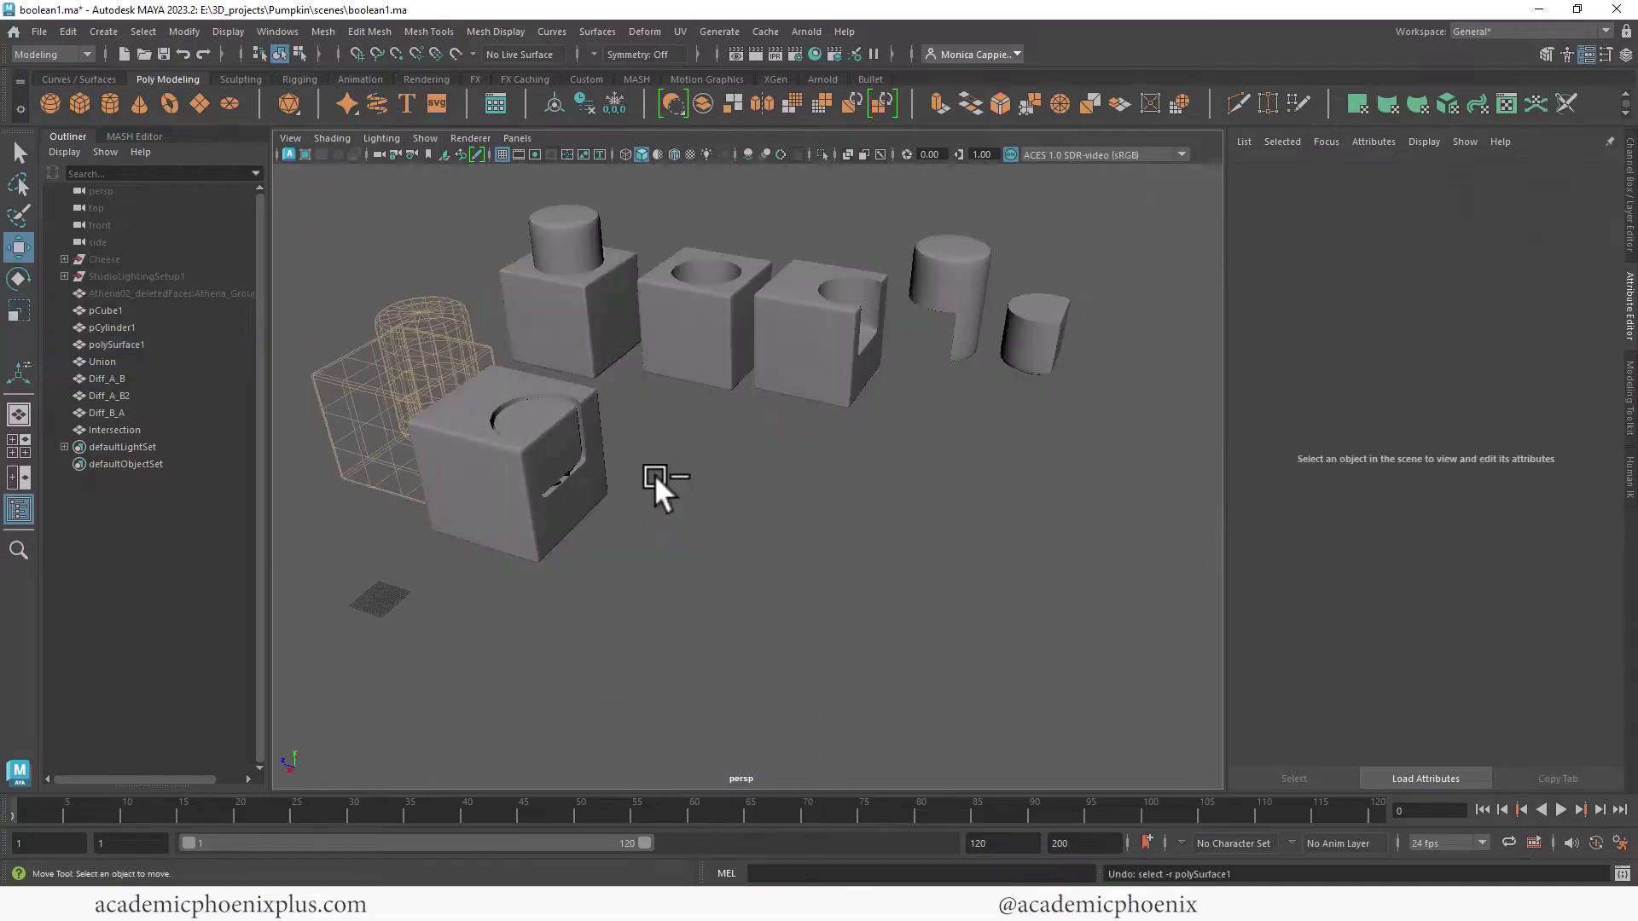
{"action": "key", "text": "ctrl+z"}
{"action": "key", "text": "ctrl+z"}
{"action": "key", "text": "ctrl+z"}
{"action": "key", "text": "ctrl+z"}
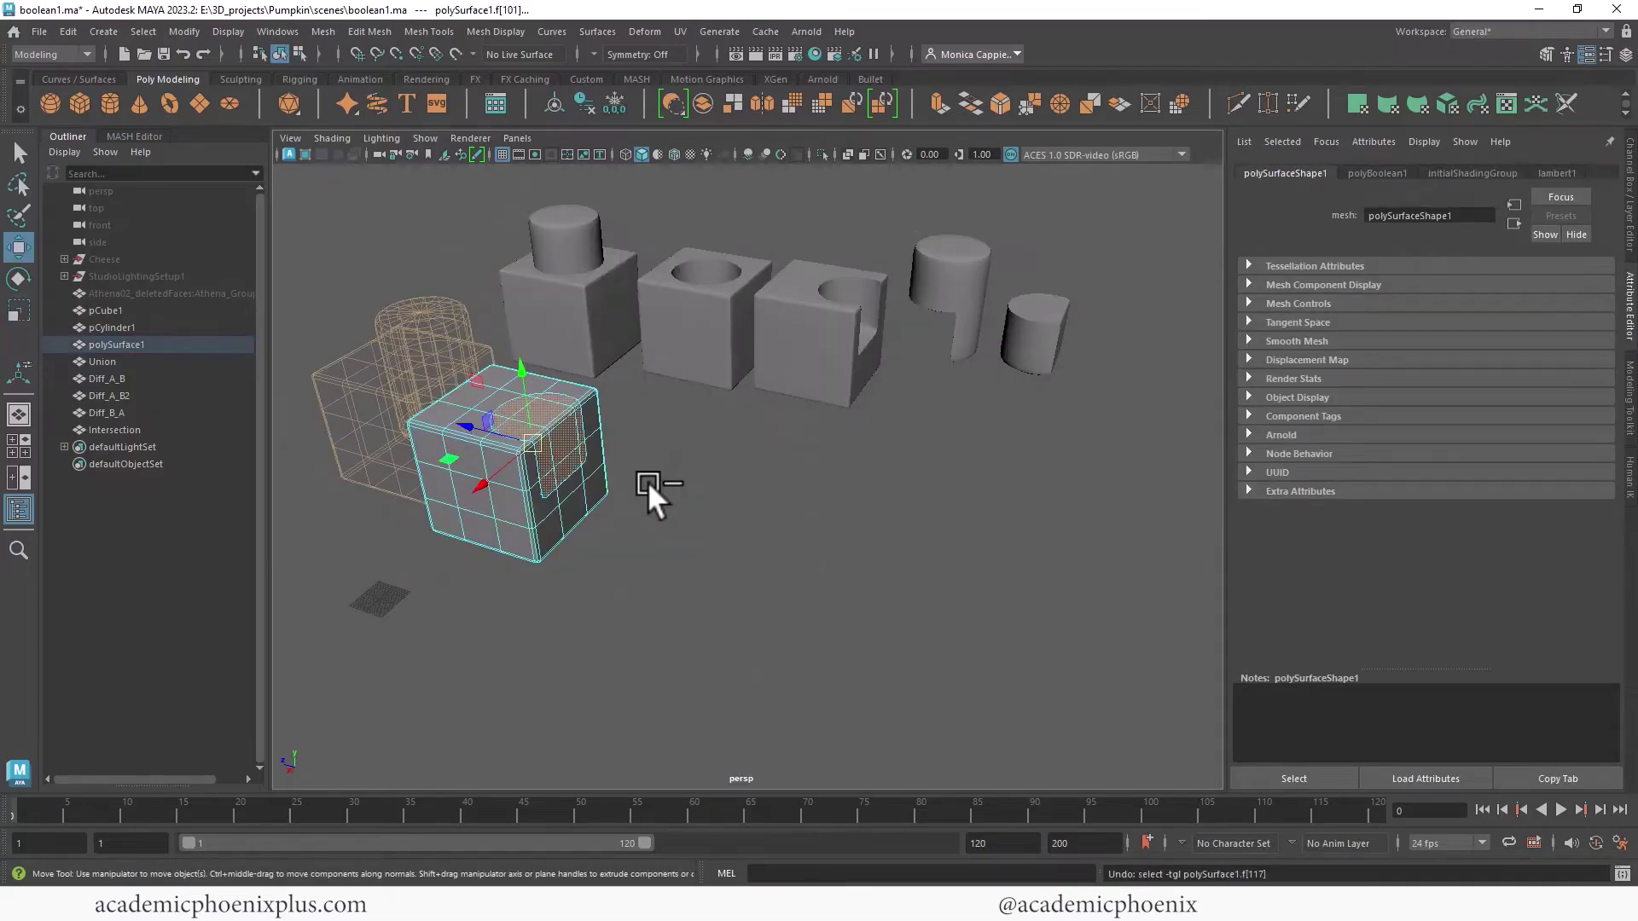
Step: Place a duplicate of the sliced cube at the far end of the row of results and name it Slice
{"action": "left_click", "coordinate": [554, 529]}
{"action": "right_click_drag", "start_coordinate": [556, 517], "coordinate": [595, 427]}
{"action": "key", "text": "ctrl+d"}
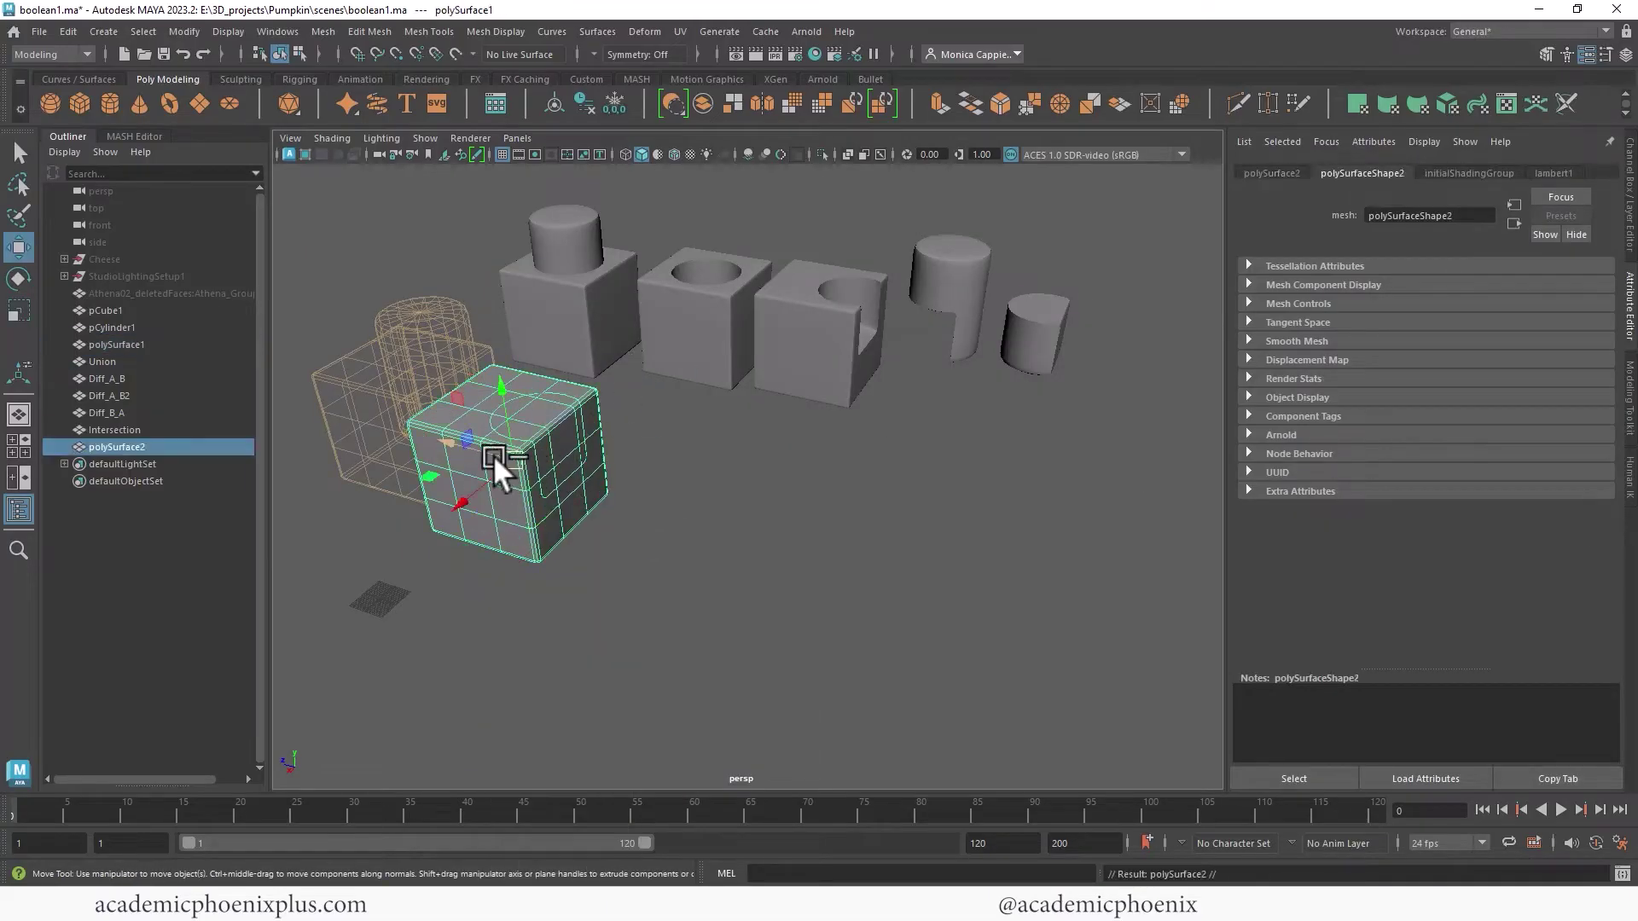
{"action": "left_click_drag", "start_coordinate": [454, 443], "coordinate": [993, 423]}
{"action": "double_click", "coordinate": [128, 445]}
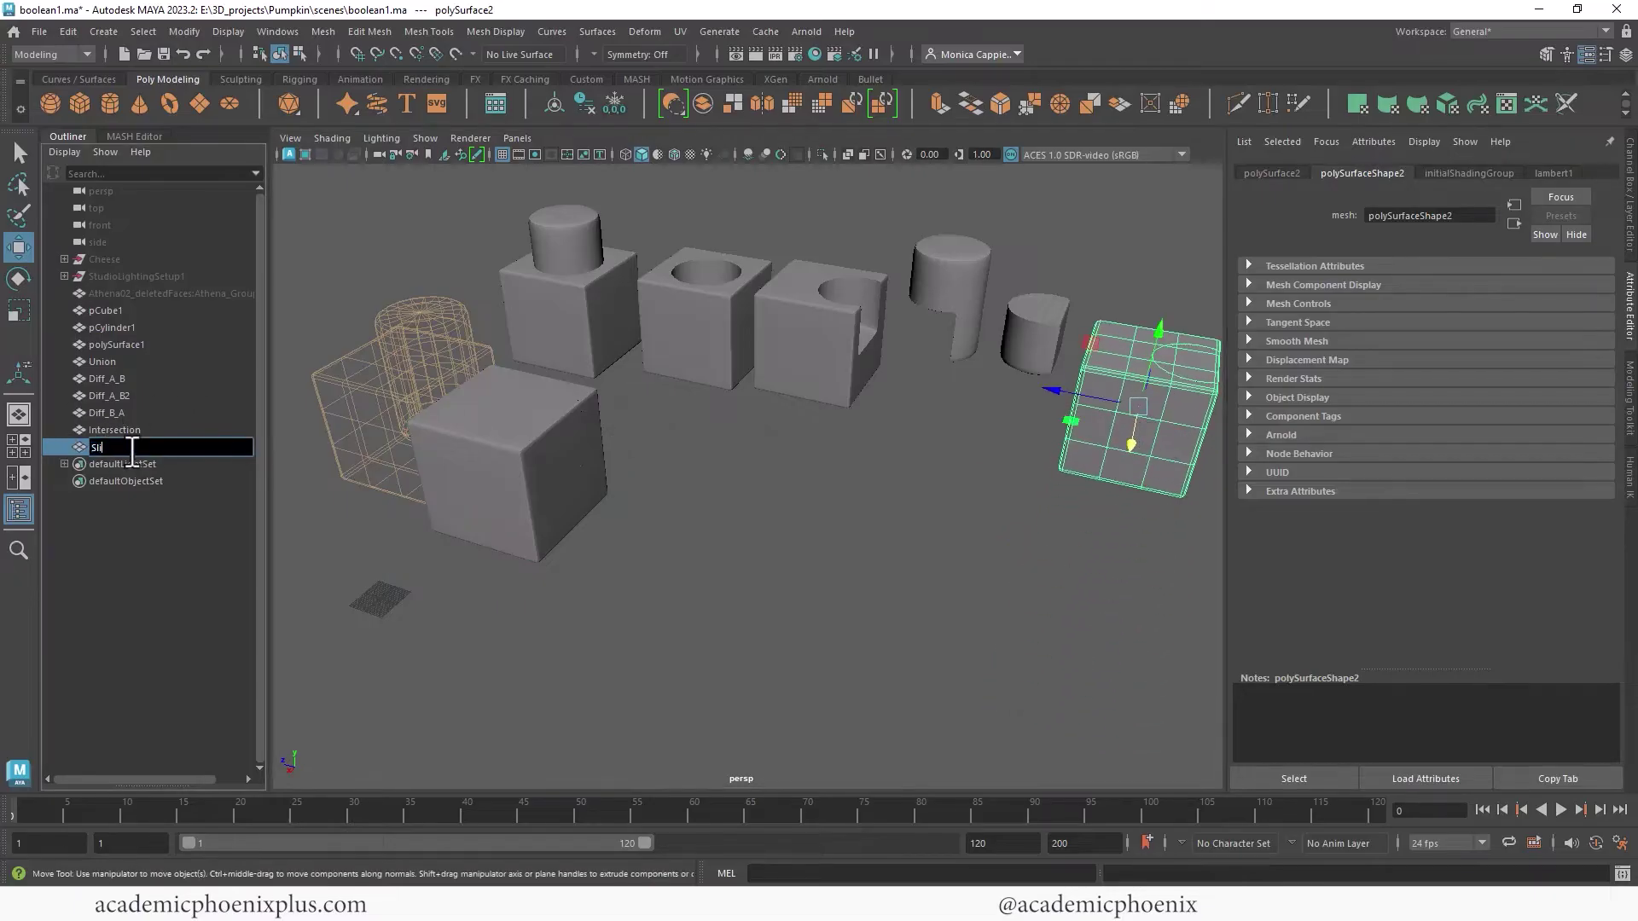
{"action": "type", "text": "Slice"}
{"action": "key", "text": "Return"}
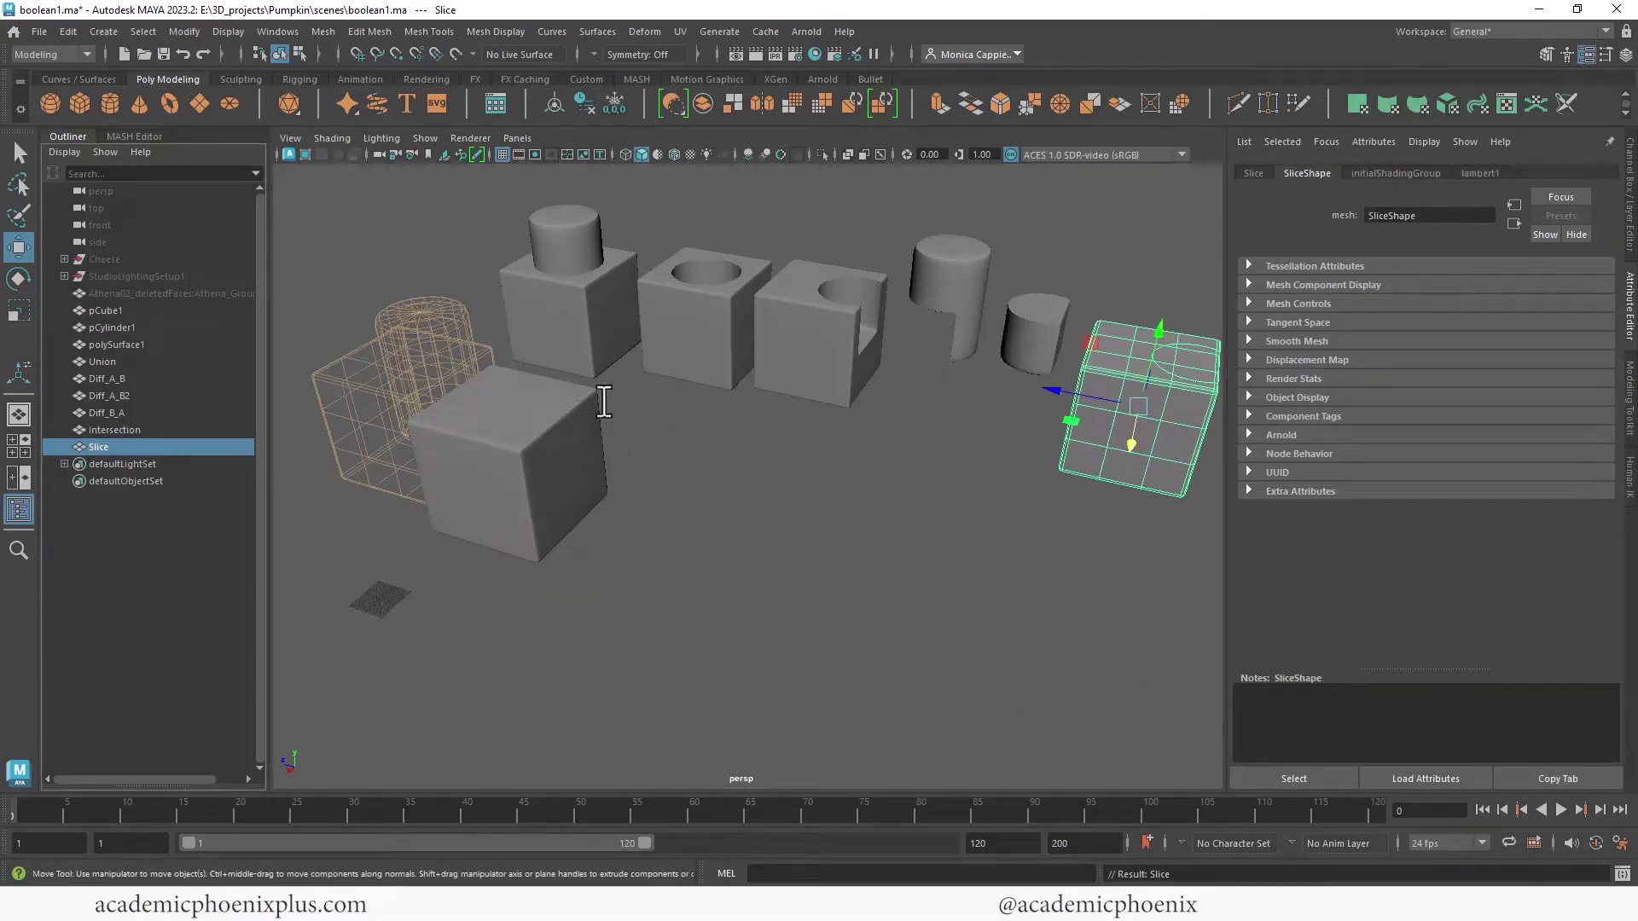
Step: Select the input cube pCube1 and change pCylinder1's operation in the Boolean stack to Hole Punch
{"action": "left_click", "coordinate": [420, 414]}
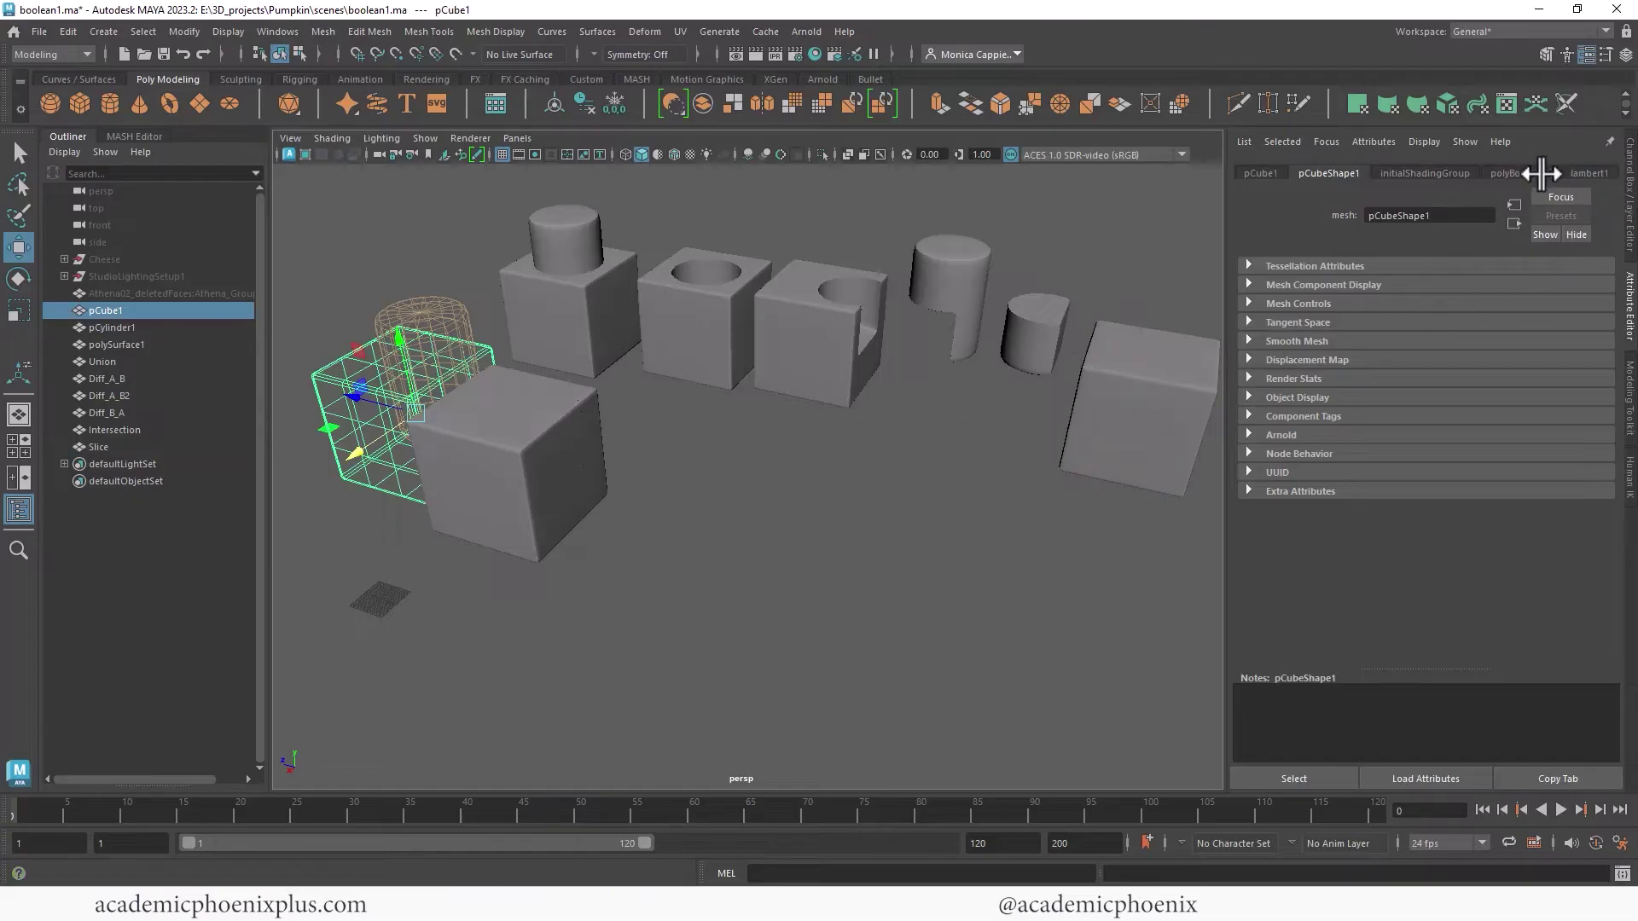
{"action": "left_click", "coordinate": [1531, 173]}
{"action": "left_click", "coordinate": [1531, 329]}
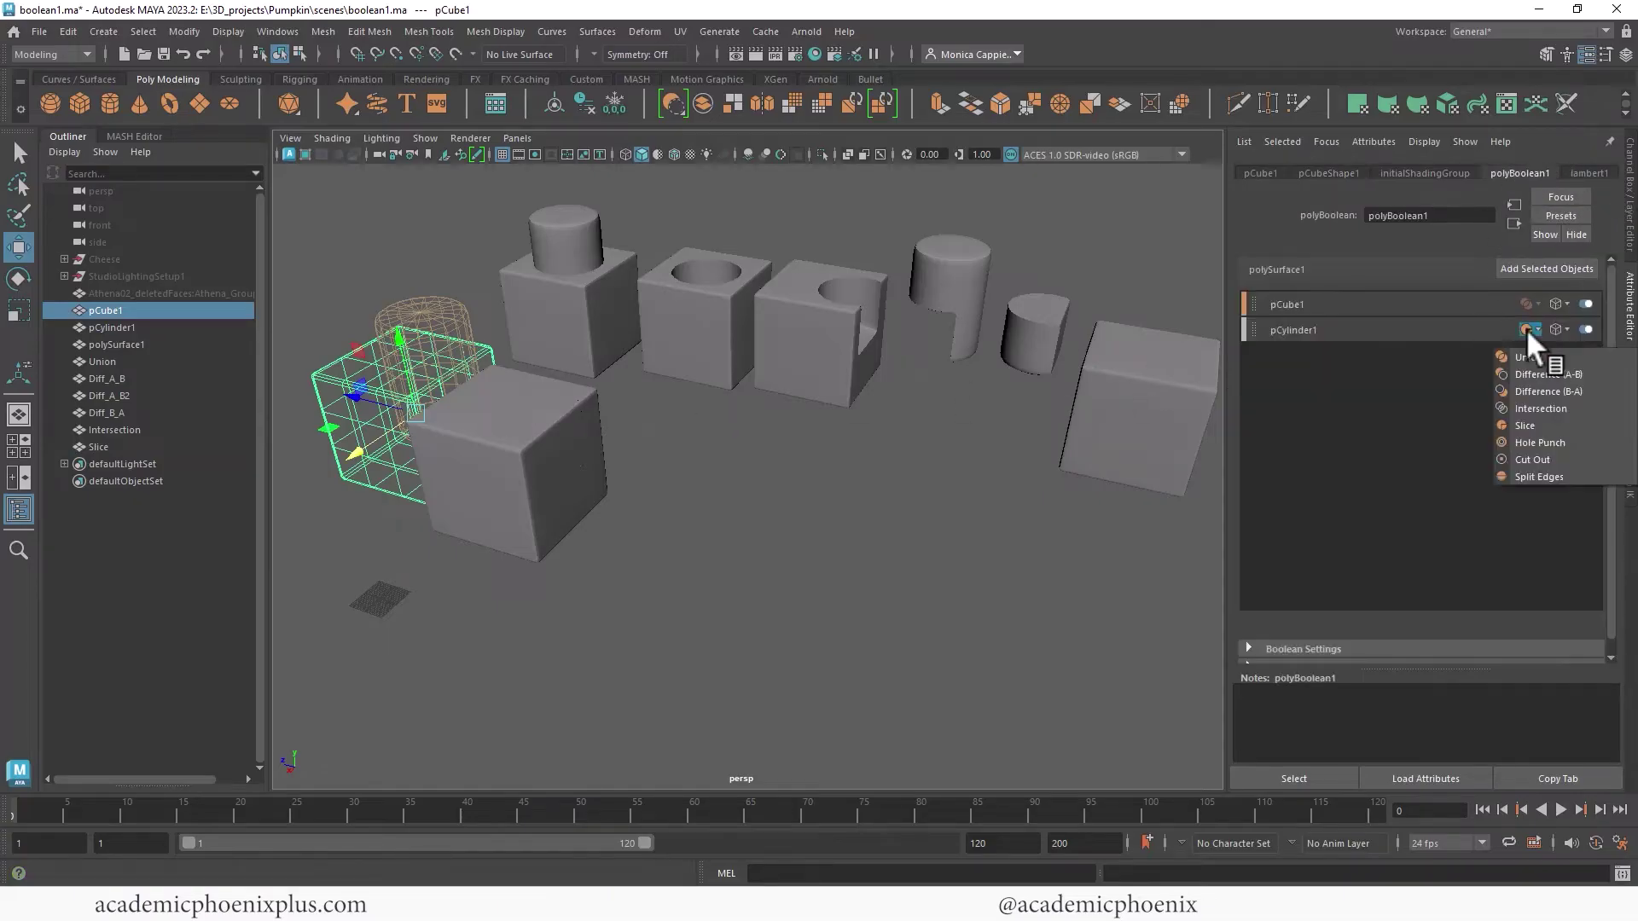
{"action": "left_click", "coordinate": [1539, 441]}
Step: Examine the Hole Punch result up close, checking the opening and the interior of the cube from several angles
{"action": "left_click_drag", "start_coordinate": [591, 483], "coordinate": [685, 478], "text": "alt"}
{"action": "right_click_drag", "start_coordinate": [685, 478], "coordinate": [981, 499], "text": "alt"}
{"action": "left_click", "coordinate": [709, 532]}
{"action": "left_click_drag", "start_coordinate": [660, 544], "coordinate": [854, 519], "text": "alt"}
{"action": "right_click_drag", "start_coordinate": [854, 520], "coordinate": [925, 475], "text": "alt"}
{"action": "middle_click_drag", "start_coordinate": [925, 475], "coordinate": [750, 581], "text": "alt"}
{"action": "left_click_drag", "start_coordinate": [936, 481], "coordinate": [841, 568], "text": "alt"}
{"action": "left_click", "coordinate": [877, 585]}
{"action": "left_click", "coordinate": [596, 608]}
{"action": "left_click_drag", "start_coordinate": [595, 611], "coordinate": [709, 600], "text": "alt"}
{"action": "right_click_drag", "start_coordinate": [709, 600], "coordinate": [865, 552], "text": "alt"}
{"action": "middle_click_drag", "start_coordinate": [865, 551], "coordinate": [939, 478], "text": "alt"}
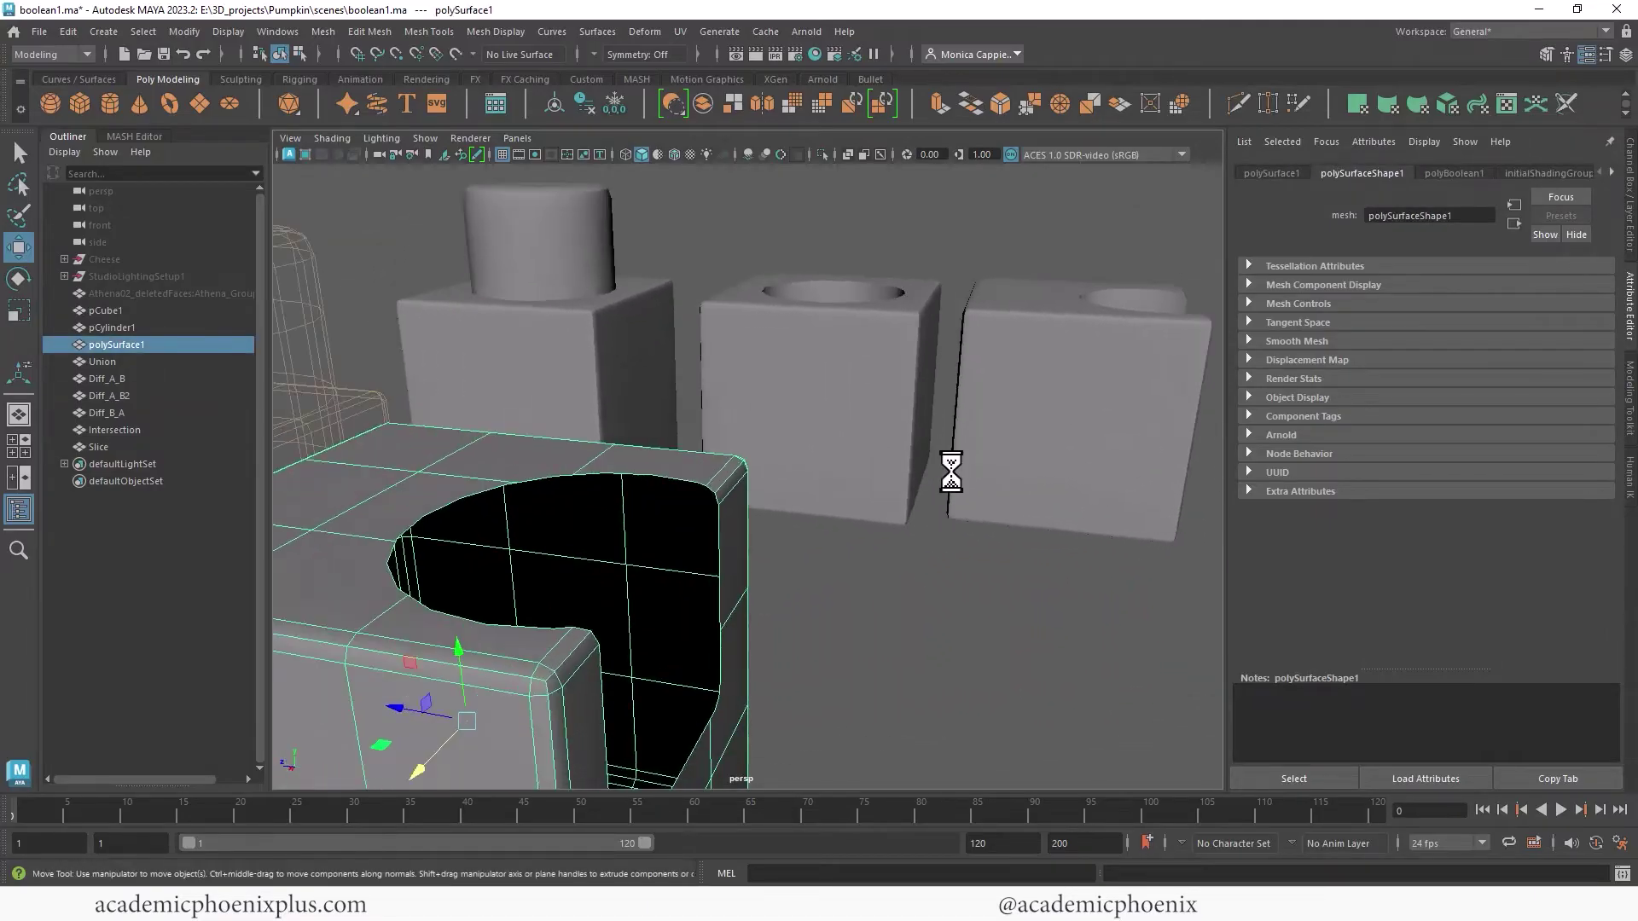
{"action": "left_click_drag", "start_coordinate": [939, 478], "coordinate": [1075, 431], "text": "alt"}
{"action": "right_click_drag", "start_coordinate": [1074, 431], "coordinate": [566, 494], "text": "alt"}
{"action": "left_click_drag", "start_coordinate": [567, 494], "coordinate": [796, 607], "text": "alt"}
Step: Place a duplicate of the hole-punched cube next to the Slice copy and name it Hole_punch
{"action": "key", "text": "ctrl+d"}
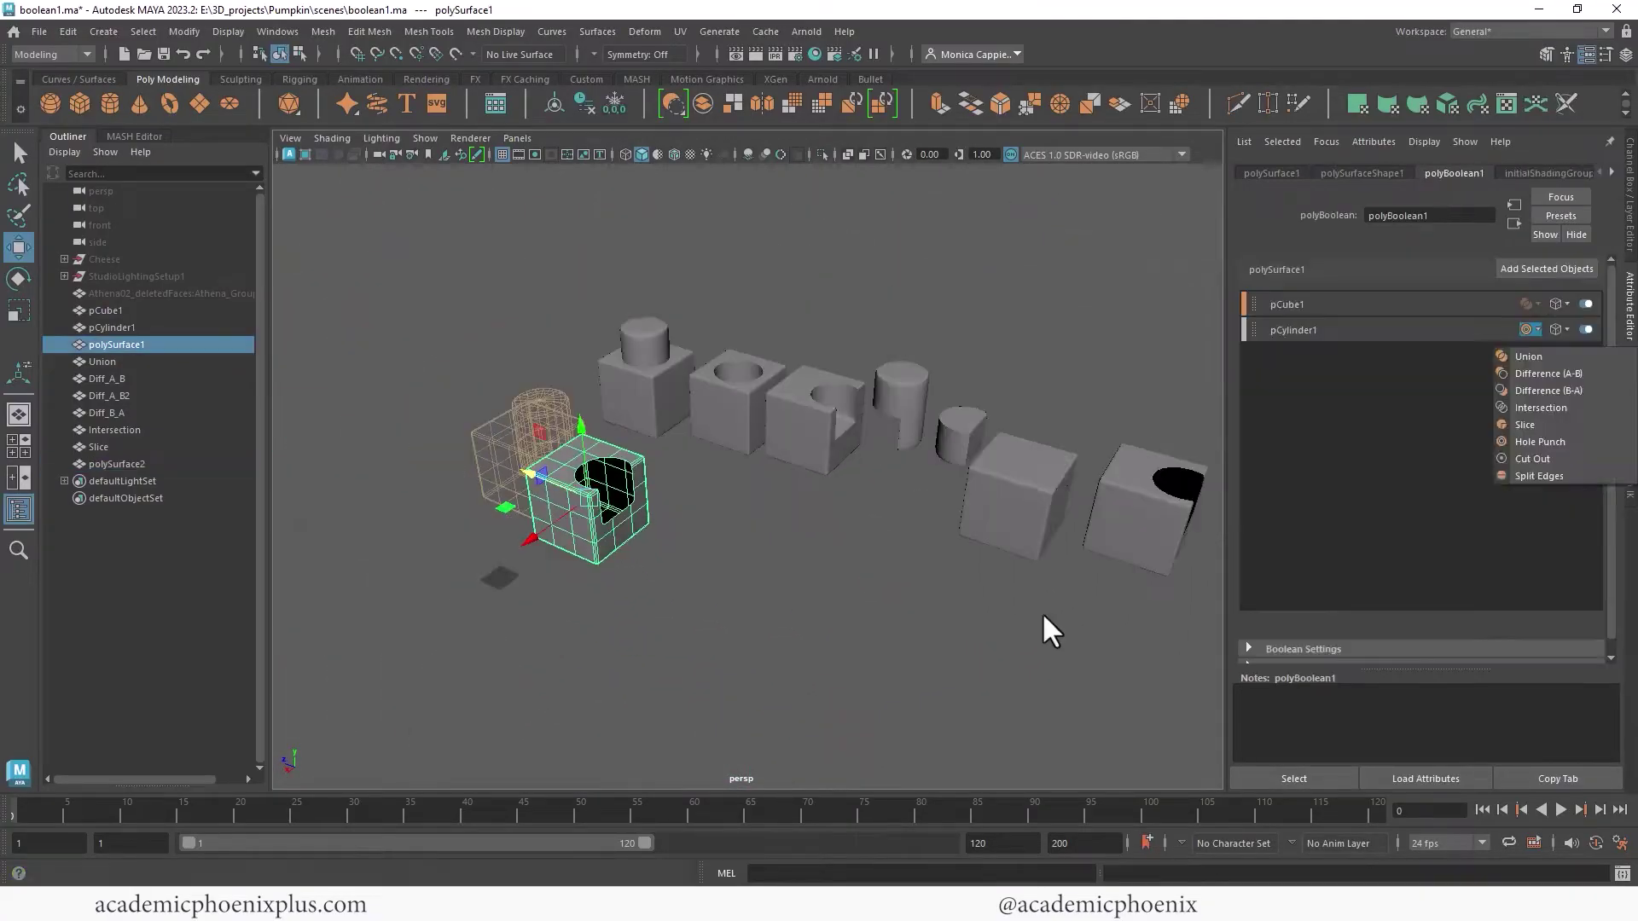
{"action": "left_click", "coordinate": [1042, 611]}
{"action": "left_click", "coordinate": [1155, 530]}
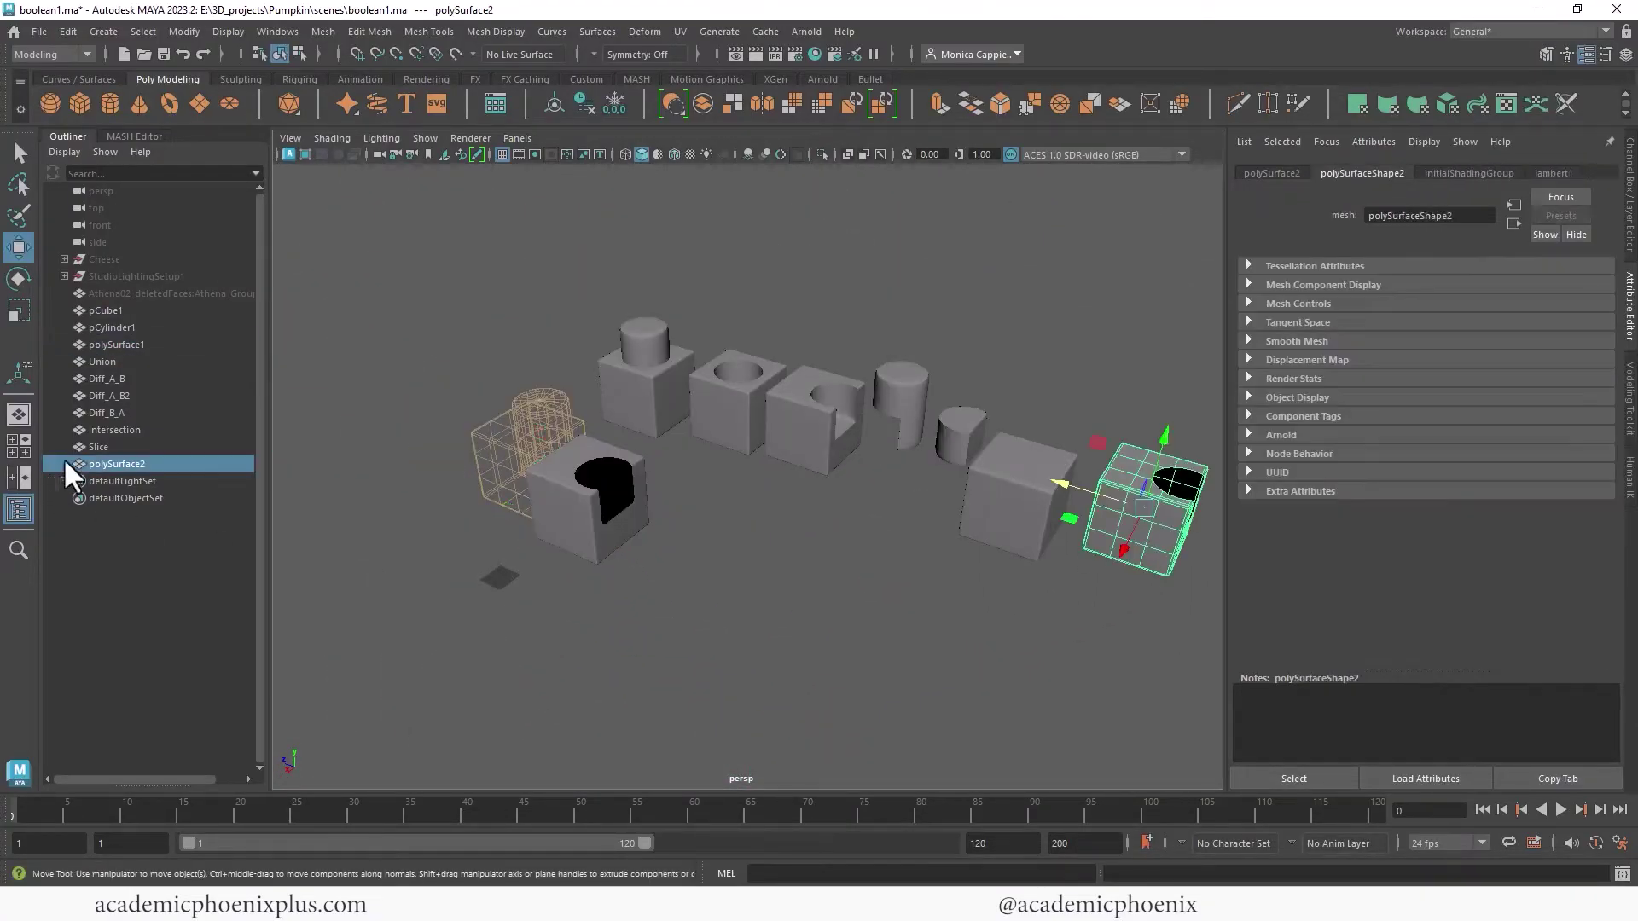
{"action": "double_click", "coordinate": [122, 465]}
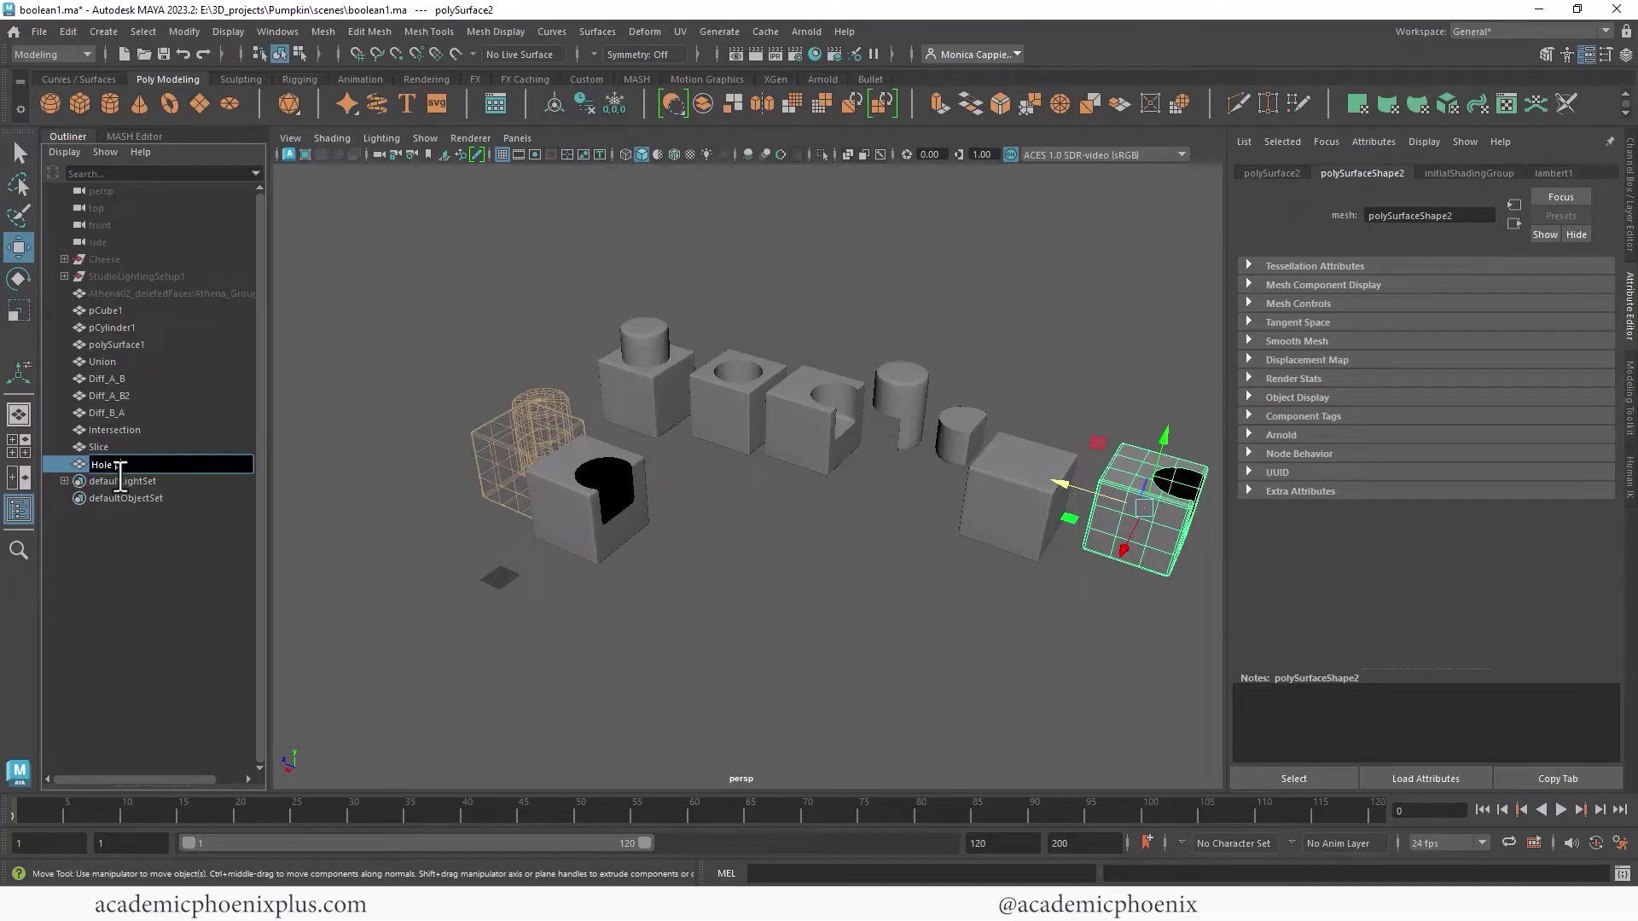
{"action": "type", "text": "Hole_punch"}
{"action": "key", "text": "Return"}
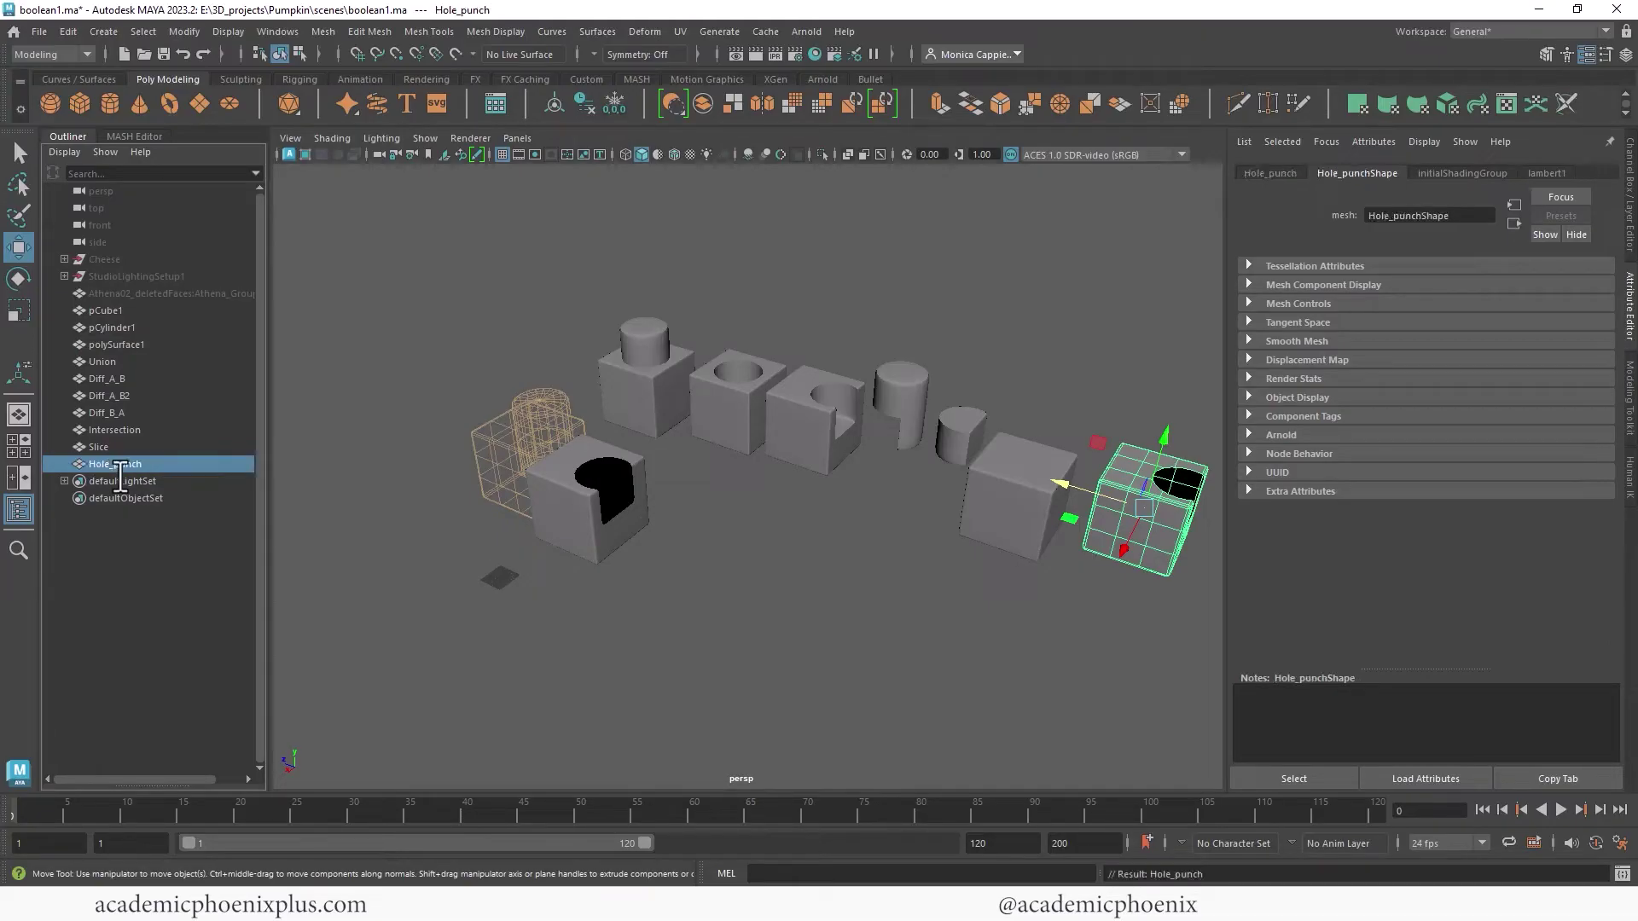
Step: Select the input cube pCube1 and change pCylinder1's operation in the Boolean stack to Cut Out
{"action": "left_click", "coordinate": [463, 446]}
{"action": "left_click", "coordinate": [552, 471]}
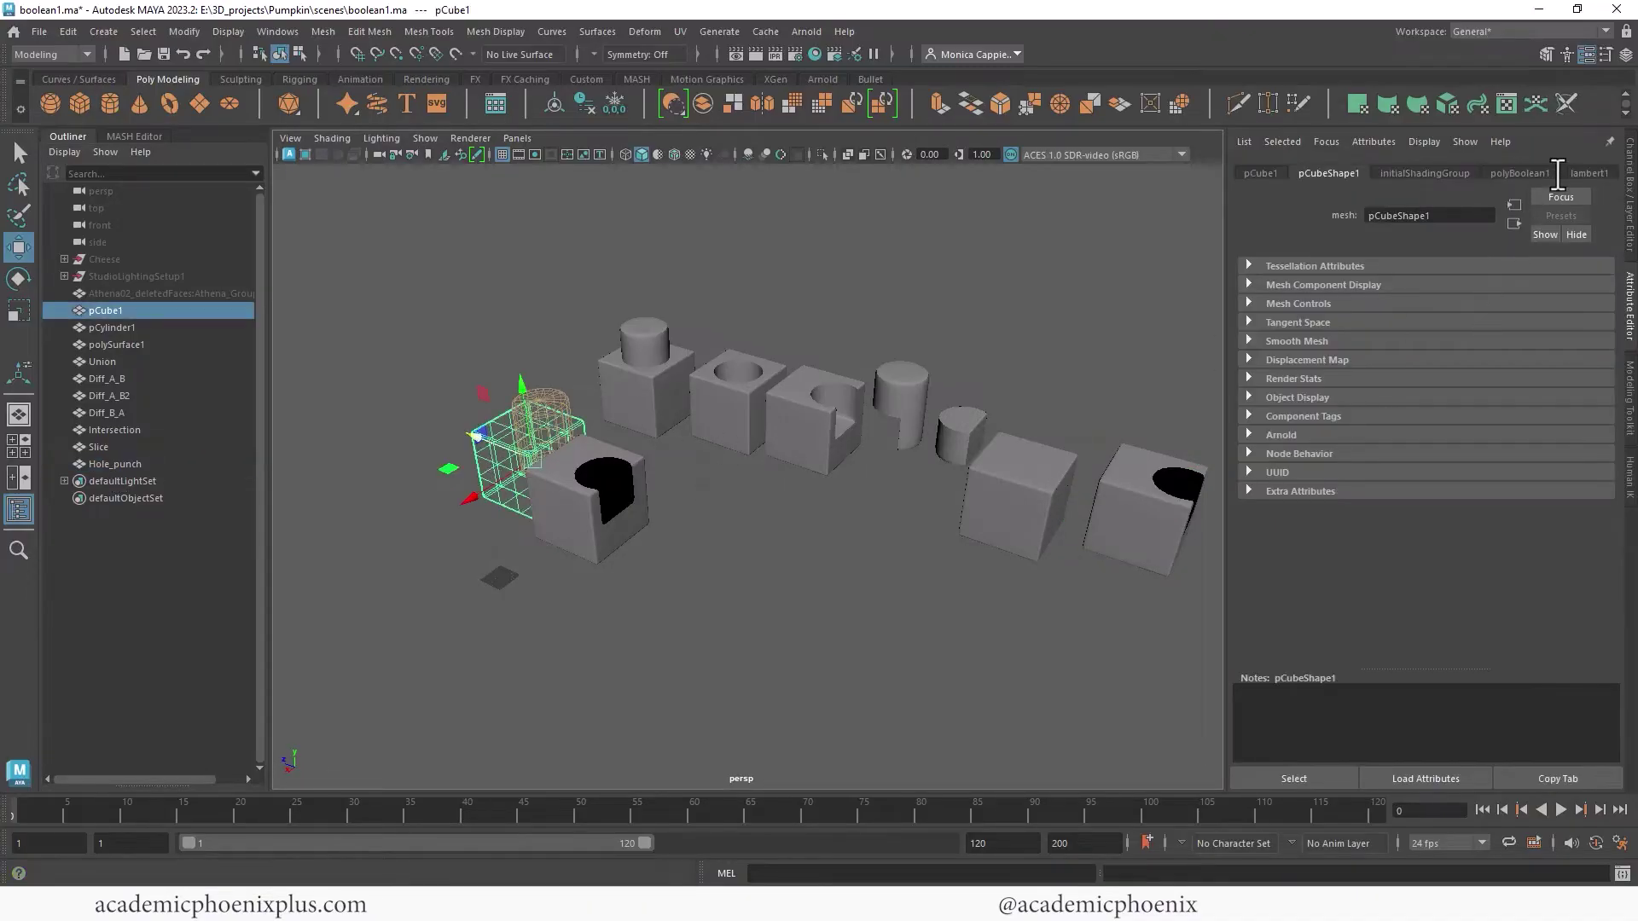
{"action": "left_click", "coordinate": [1520, 173]}
{"action": "left_click", "coordinate": [1530, 329]}
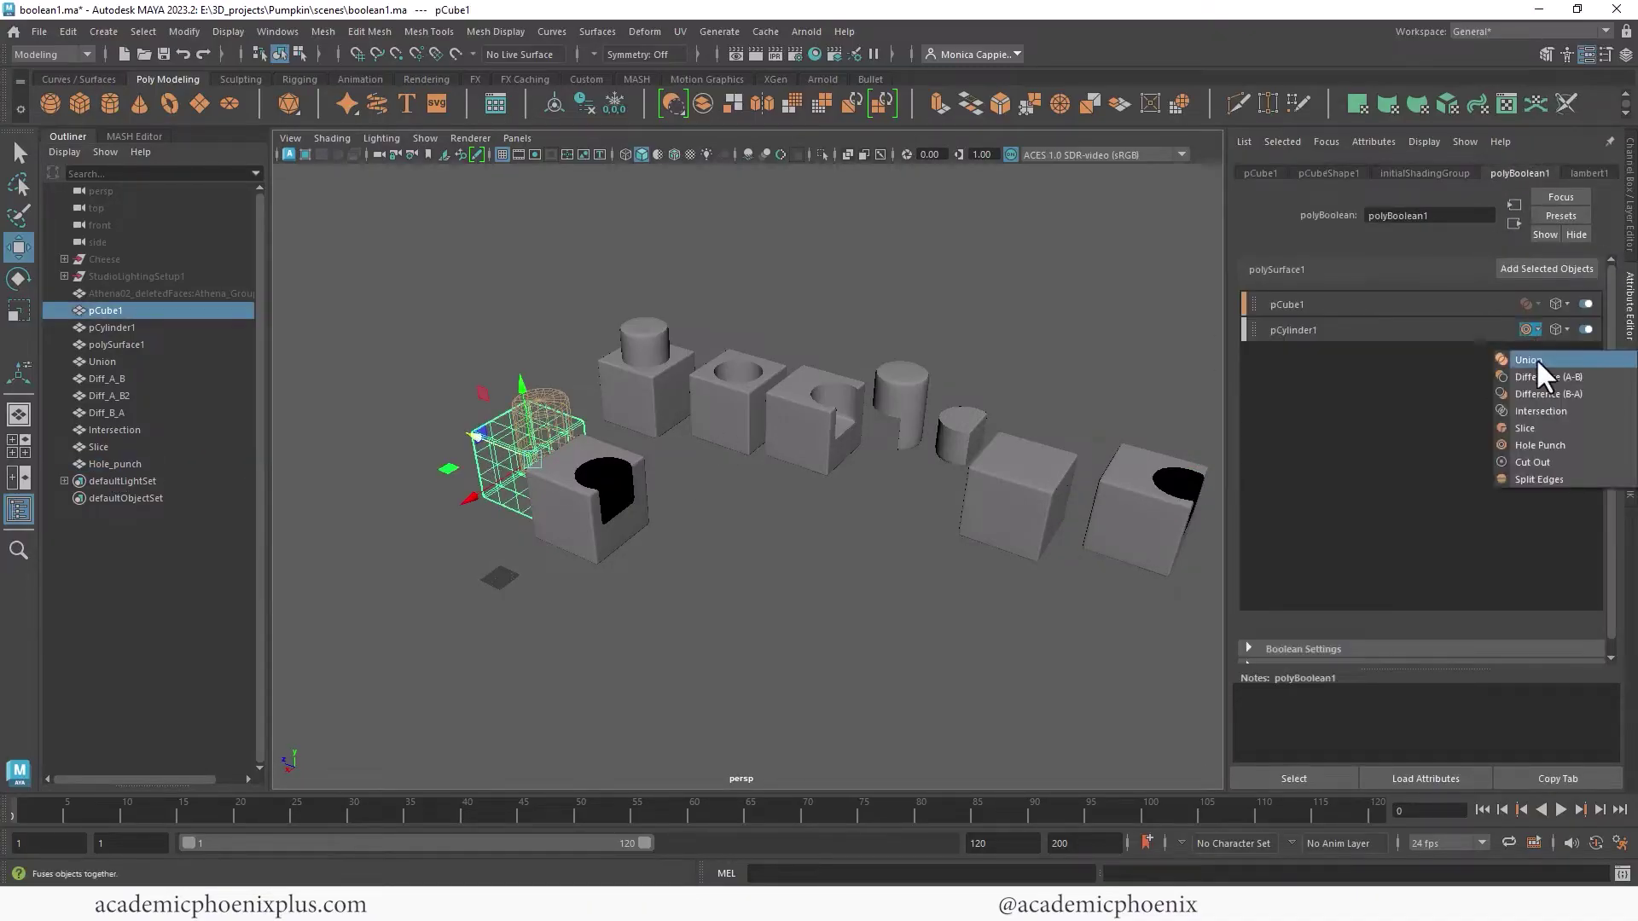
{"action": "left_click", "coordinate": [1551, 462]}
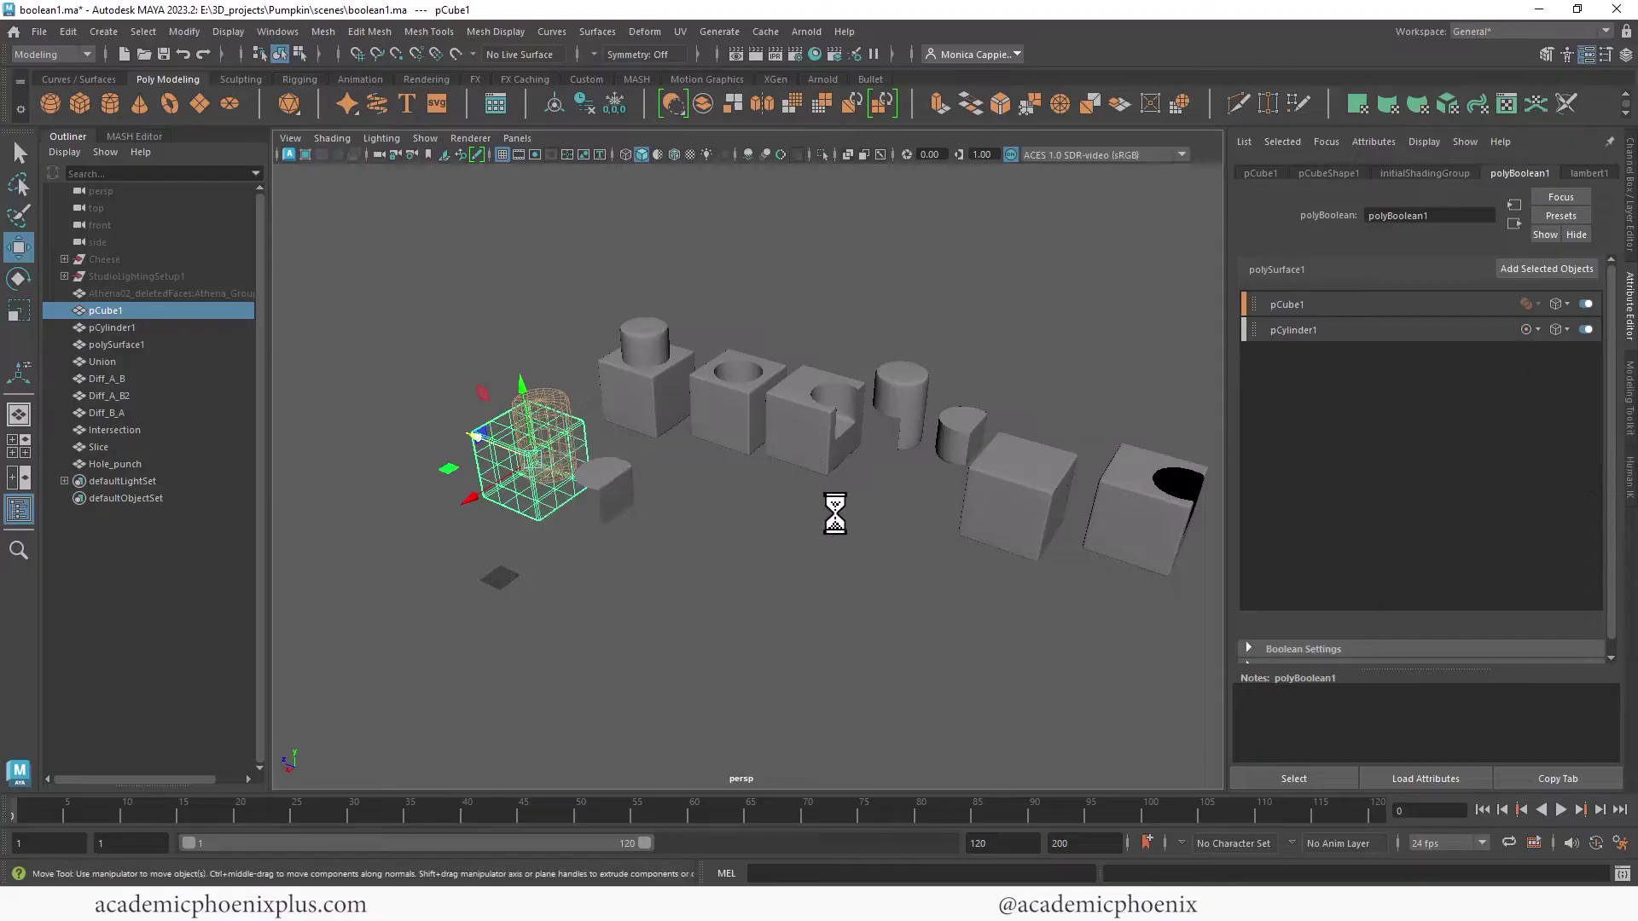
Step: Place a duplicate of the Cut Out surface at the end of the row beside Hole_punch and name it Cut_out
{"action": "left_click_drag", "start_coordinate": [822, 517], "coordinate": [848, 549], "text": "alt"}
{"action": "left_click", "coordinate": [578, 501]}
{"action": "right_click_drag", "start_coordinate": [894, 563], "coordinate": [581, 515], "text": "alt"}
{"action": "key", "text": "ctrl+d"}
{"action": "left_click_drag", "start_coordinate": [329, 499], "coordinate": [969, 577]}
{"action": "middle_click_drag", "start_coordinate": [969, 576], "coordinate": [704, 561], "text": "alt"}
{"action": "left_click_drag", "start_coordinate": [704, 561], "coordinate": [869, 379]}
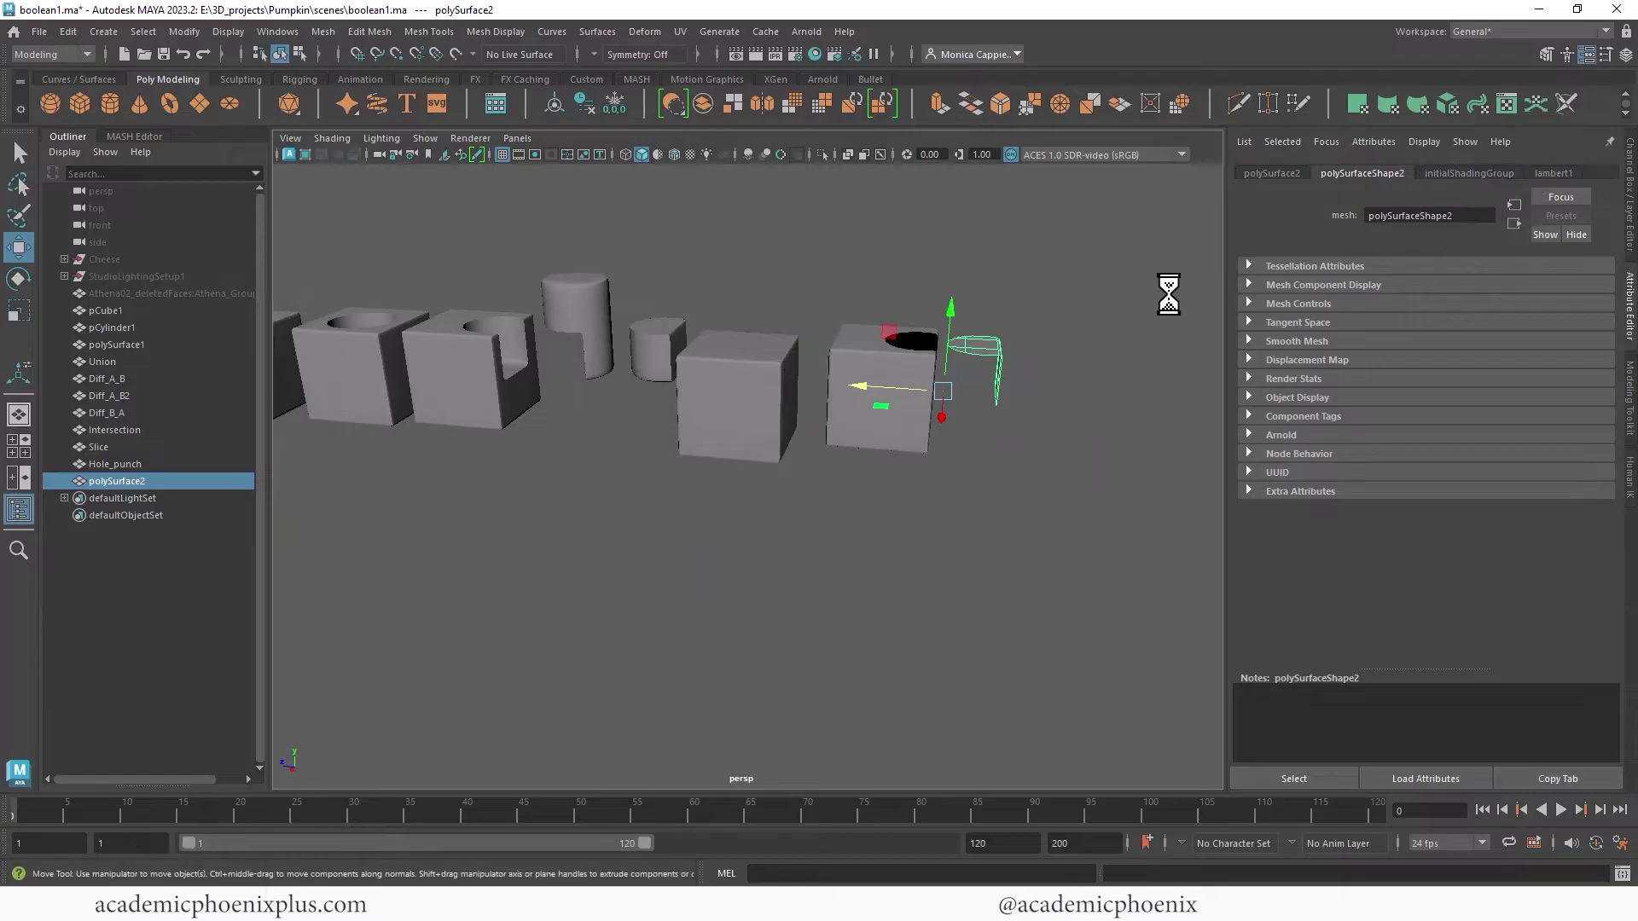
{"action": "double_click", "coordinate": [117, 480]}
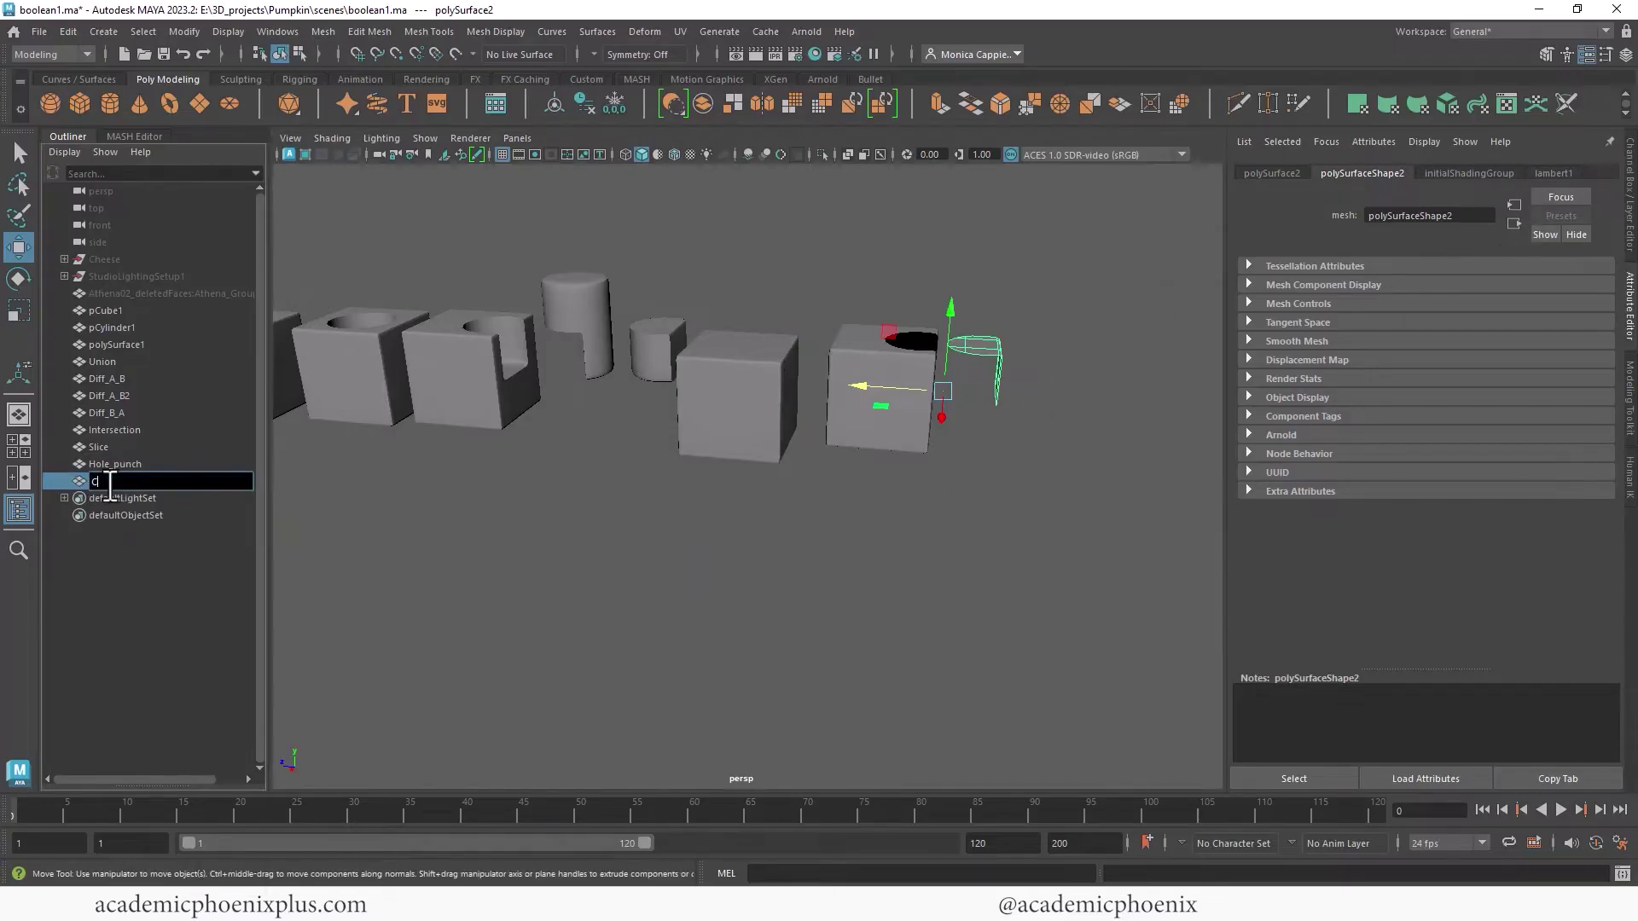
{"action": "key", "text": "Return"}
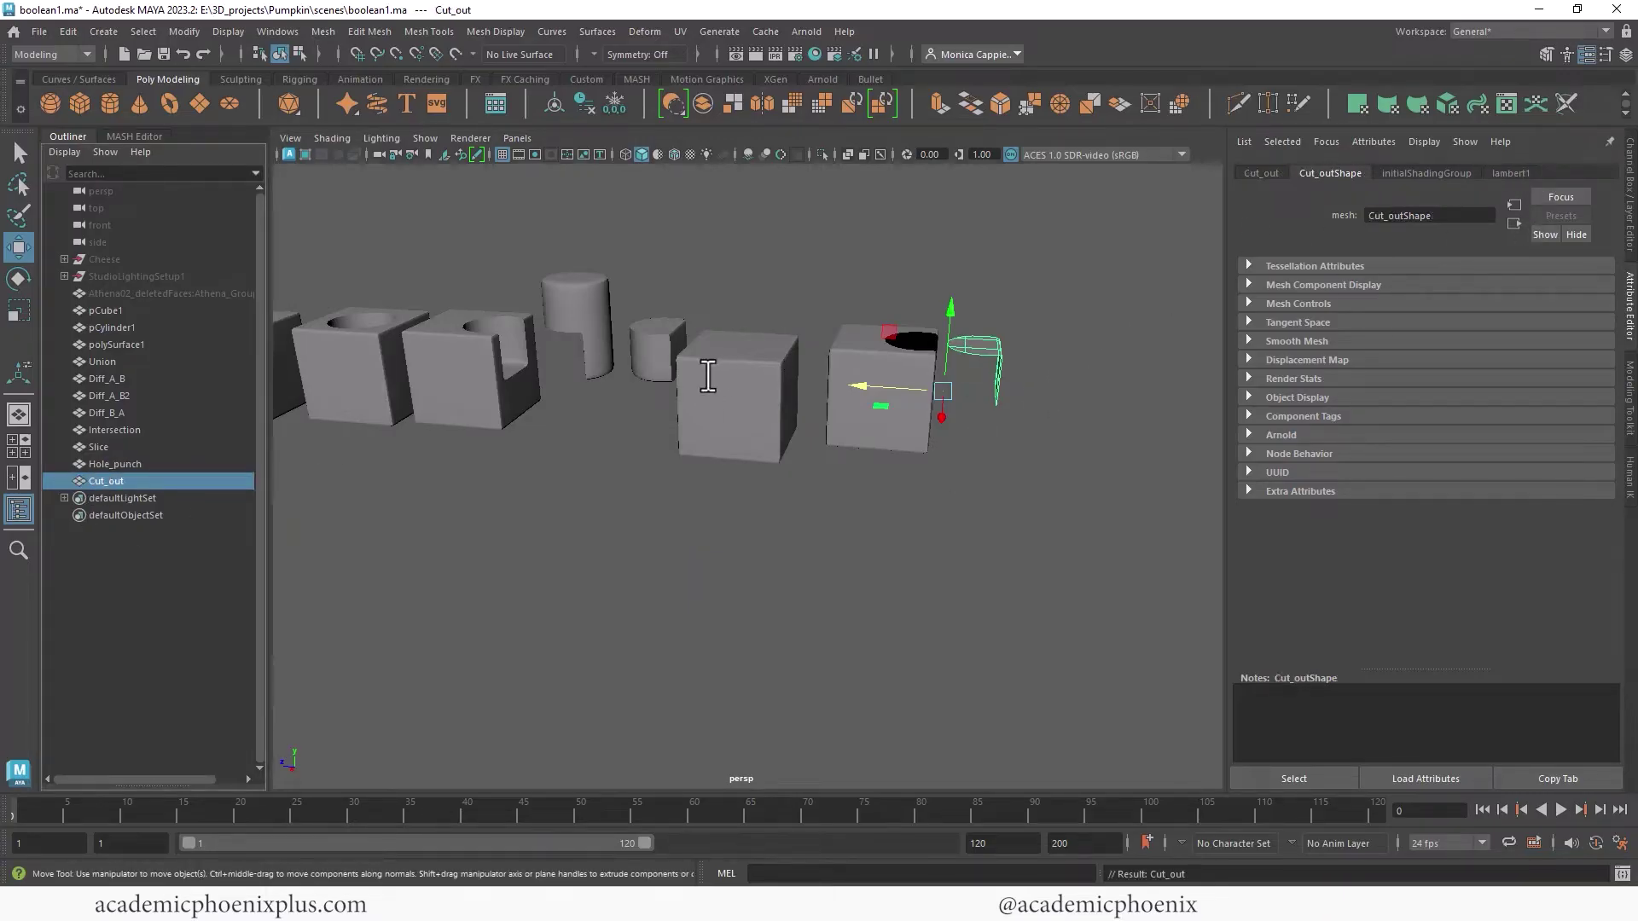
Step: Select the input cube pCube1 and change pCylinder1's operation in the Boolean stack to Split Edges
{"action": "middle_click_drag", "start_coordinate": [704, 500], "coordinate": [889, 509], "text": "alt"}
{"action": "right_click_drag", "start_coordinate": [889, 509], "coordinate": [553, 493], "text": "alt"}
{"action": "left_click", "coordinate": [395, 474]}
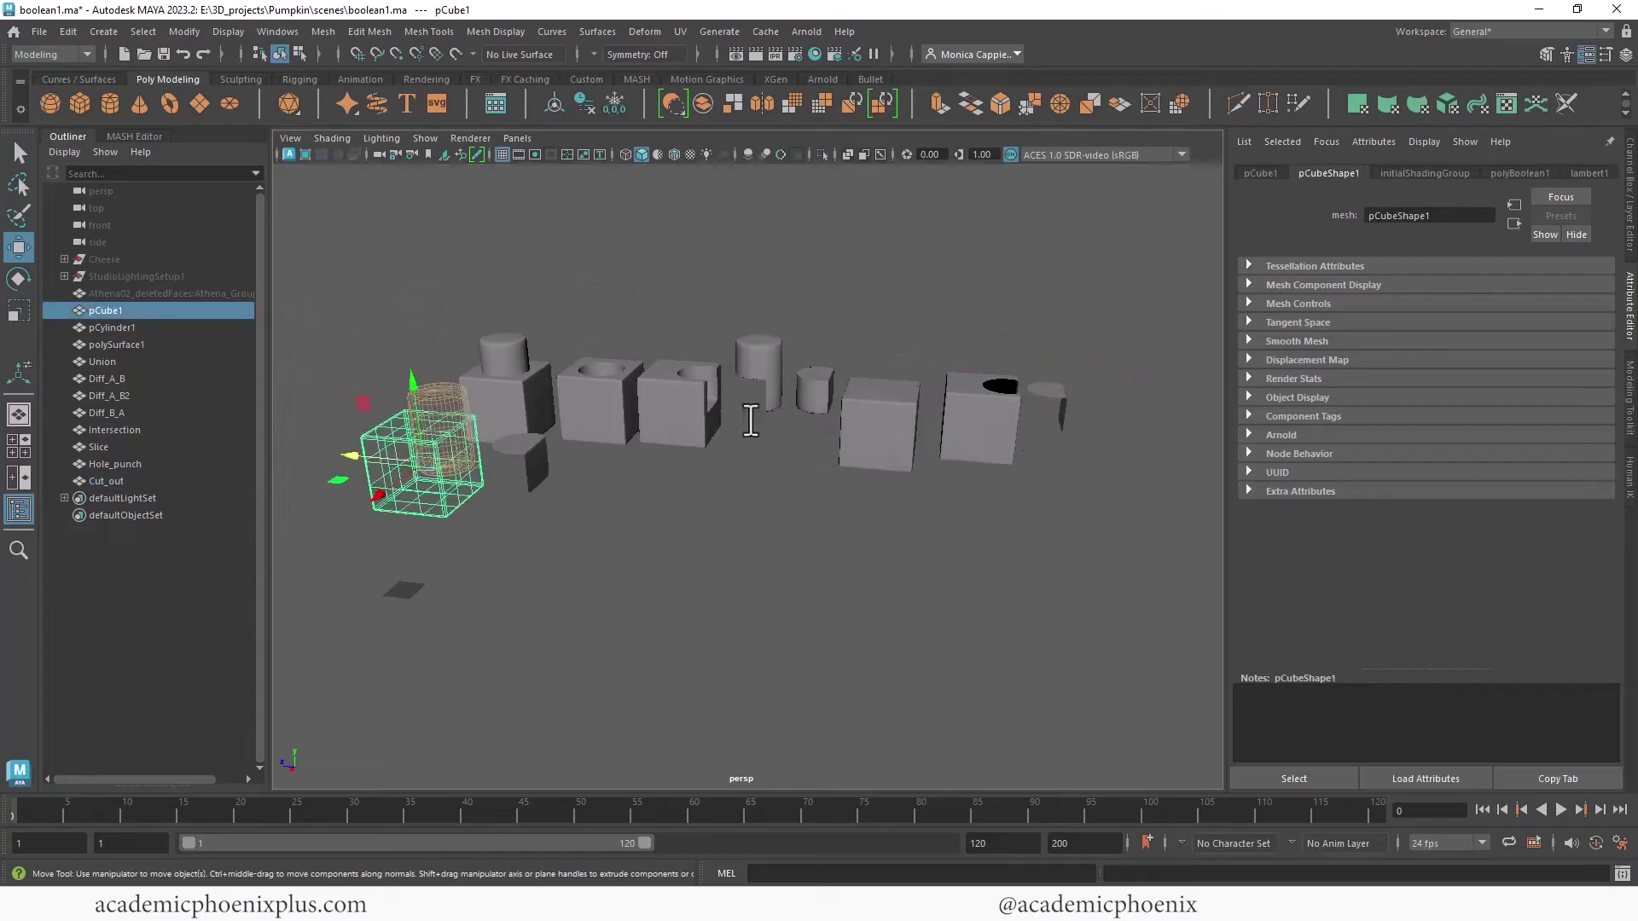
{"action": "left_click", "coordinate": [1533, 172]}
{"action": "left_click", "coordinate": [1531, 329]}
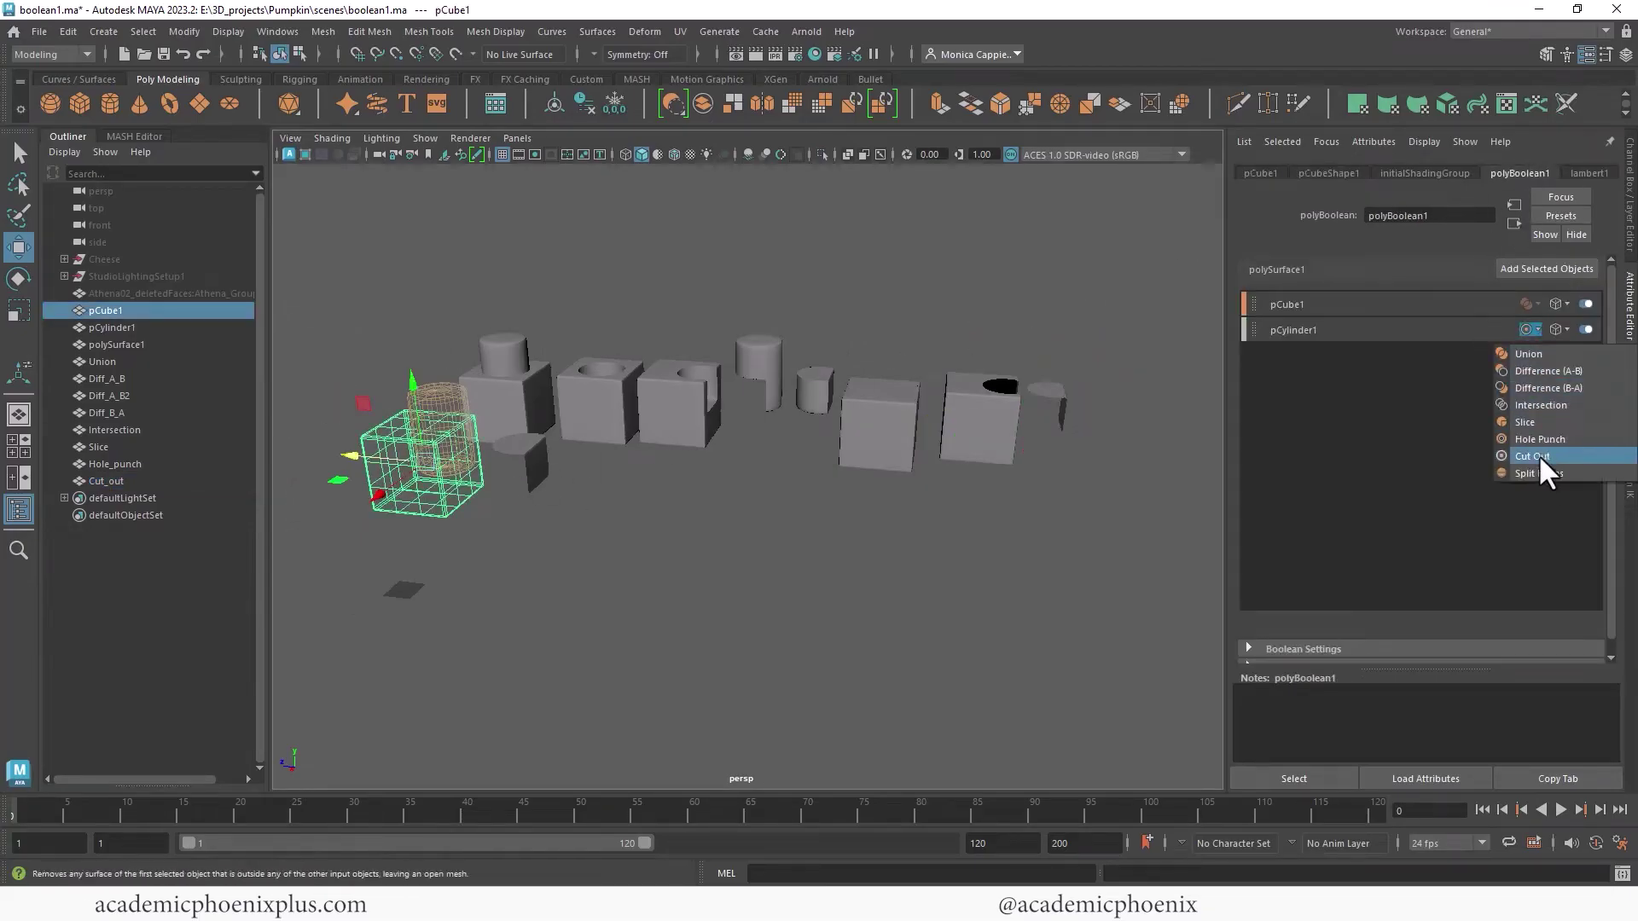
{"action": "left_click", "coordinate": [1540, 473]}
Step: Examine the Split Edges result on polySurface1 up close and compare it with the copies in the row
{"action": "left_click", "coordinate": [496, 492]}
{"action": "key", "text": "f"}
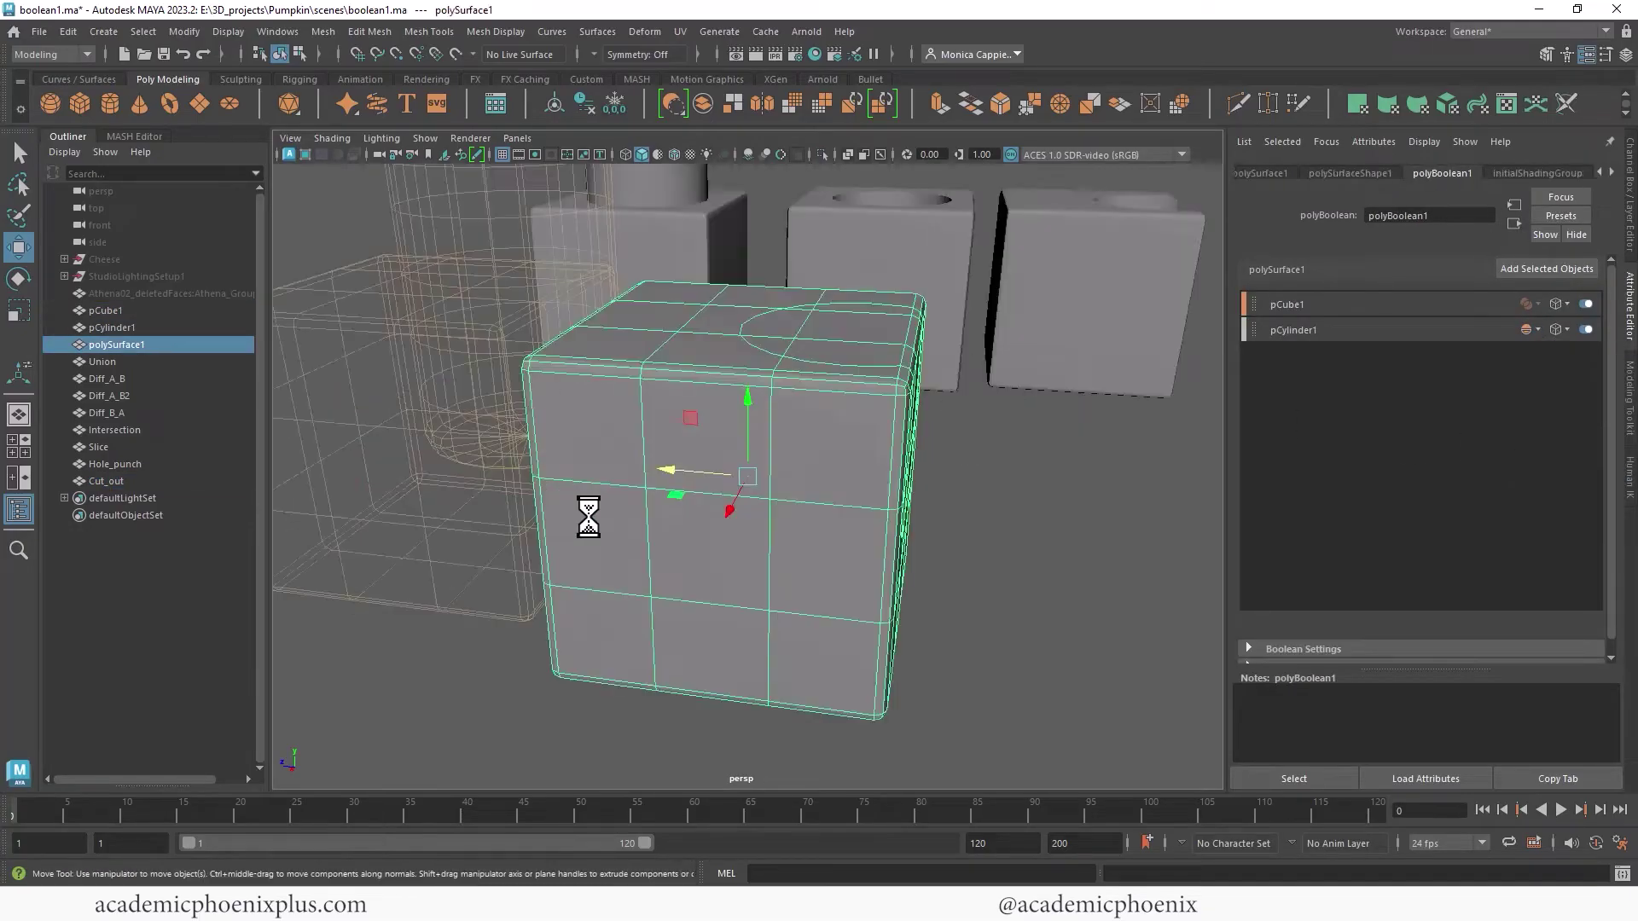
{"action": "left_click_drag", "start_coordinate": [928, 449], "coordinate": [829, 424], "text": "alt"}
{"action": "right_click_drag", "start_coordinate": [829, 399], "coordinate": [748, 438]}
{"action": "middle_click_drag", "start_coordinate": [1186, 431], "coordinate": [938, 504], "text": "alt"}
{"action": "right_click_drag", "start_coordinate": [1097, 500], "coordinate": [878, 555], "text": "alt"}
{"action": "left_click", "coordinate": [982, 537]}
{"action": "right_click_drag", "start_coordinate": [661, 501], "coordinate": [863, 498], "text": "alt"}
{"action": "left_click", "coordinate": [474, 483]}
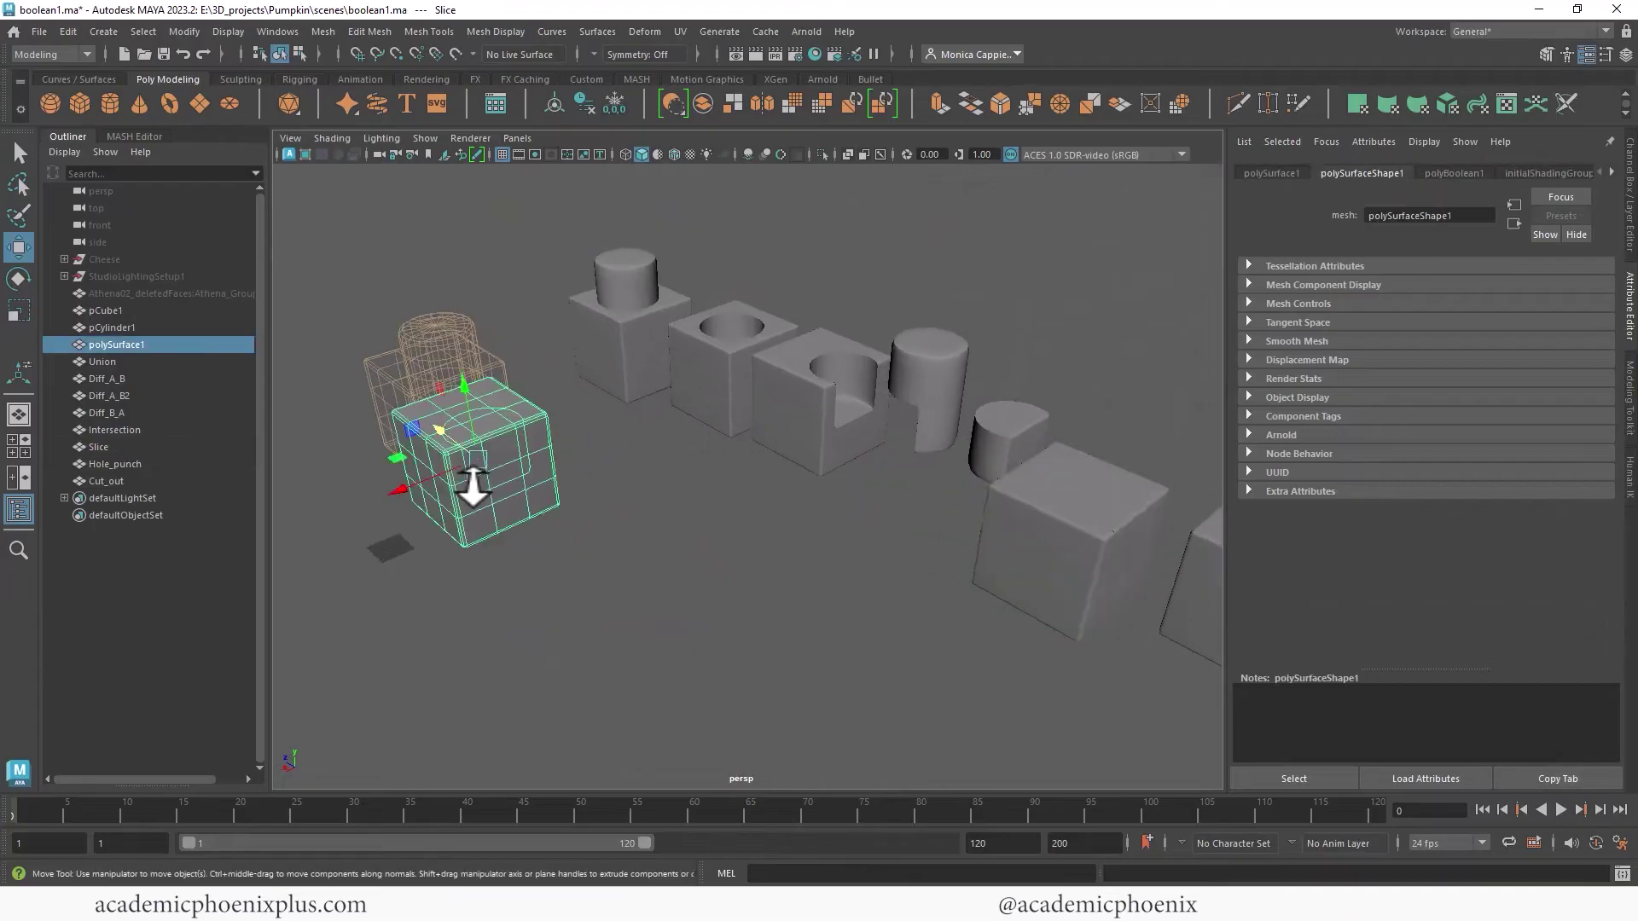
{"action": "middle_click_drag", "start_coordinate": [559, 452], "coordinate": [694, 493], "text": "alt"}
{"action": "right_click_drag", "start_coordinate": [359, 490], "coordinate": [631, 491], "text": "alt"}
{"action": "middle_click_drag", "start_coordinate": [580, 465], "coordinate": [797, 499], "text": "alt"}
Step: Try selecting polySurface1's faces inside the curved outline on the cube's top
{"action": "right_click_drag", "start_coordinate": [633, 399], "coordinate": [635, 452]}
{"action": "left_click", "coordinate": [611, 409]}
{"action": "left_click_drag", "start_coordinate": [597, 331], "coordinate": [674, 406]}
{"action": "left_click", "coordinate": [673, 401]}
{"action": "left_click", "coordinate": [581, 456]}
{"action": "left_click", "coordinate": [663, 492]}
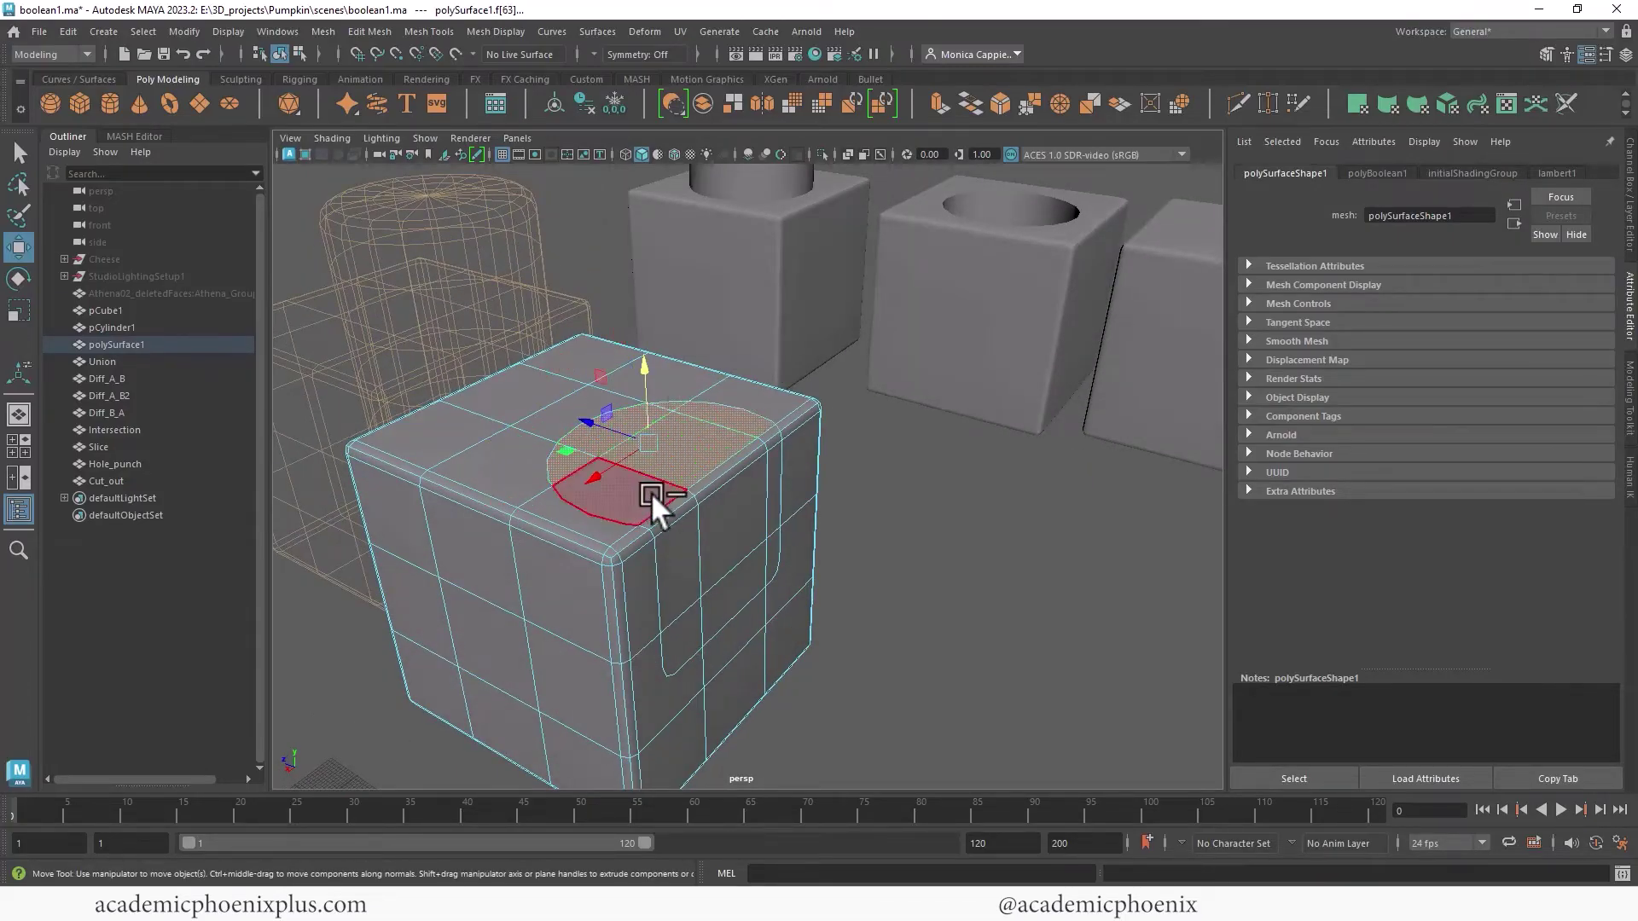
Step: Return polySurface1 to object mode and place a duplicate of it away from the original
{"action": "right_click_drag", "start_coordinate": [690, 462], "coordinate": [559, 376]}
{"action": "key", "text": "ctrl+d"}
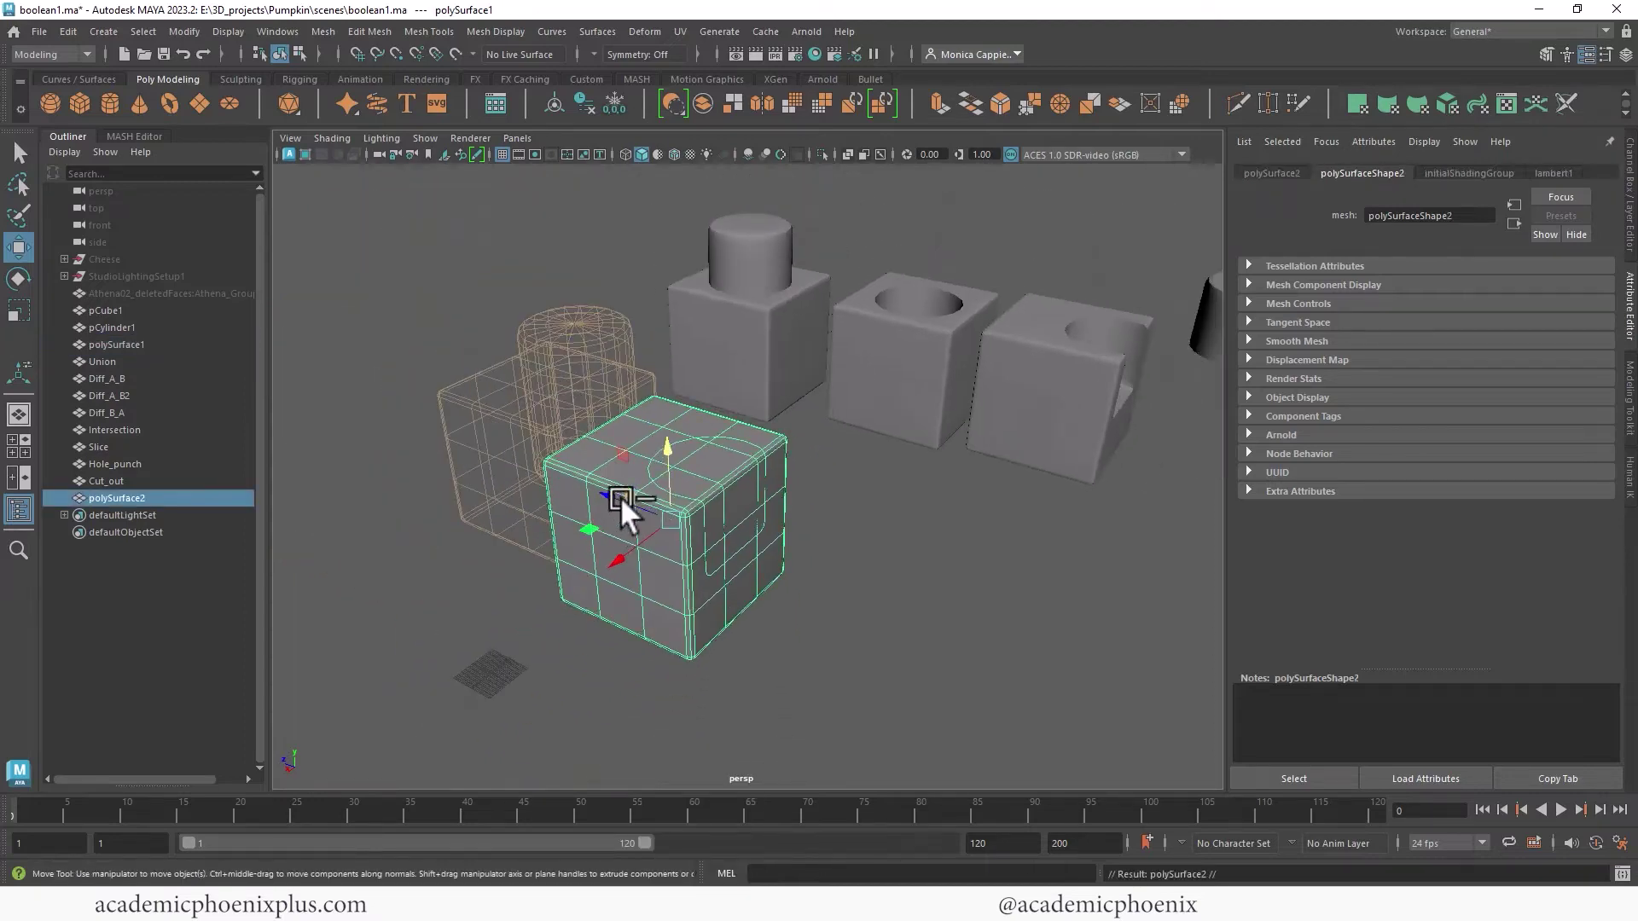
{"action": "left_click_drag", "start_coordinate": [612, 490], "coordinate": [991, 599]}
{"action": "key", "text": "f"}
Step: Select the duplicate's side, bevelled-edge and top faces that lie inside the curved outline
{"action": "right_click_drag", "start_coordinate": [720, 484], "coordinate": [1023, 401]}
{"action": "left_click", "coordinate": [730, 501]}
{"action": "left_click", "coordinate": [759, 351], "text": "shift"}
{"action": "left_click", "coordinate": [708, 362], "text": "shift"}
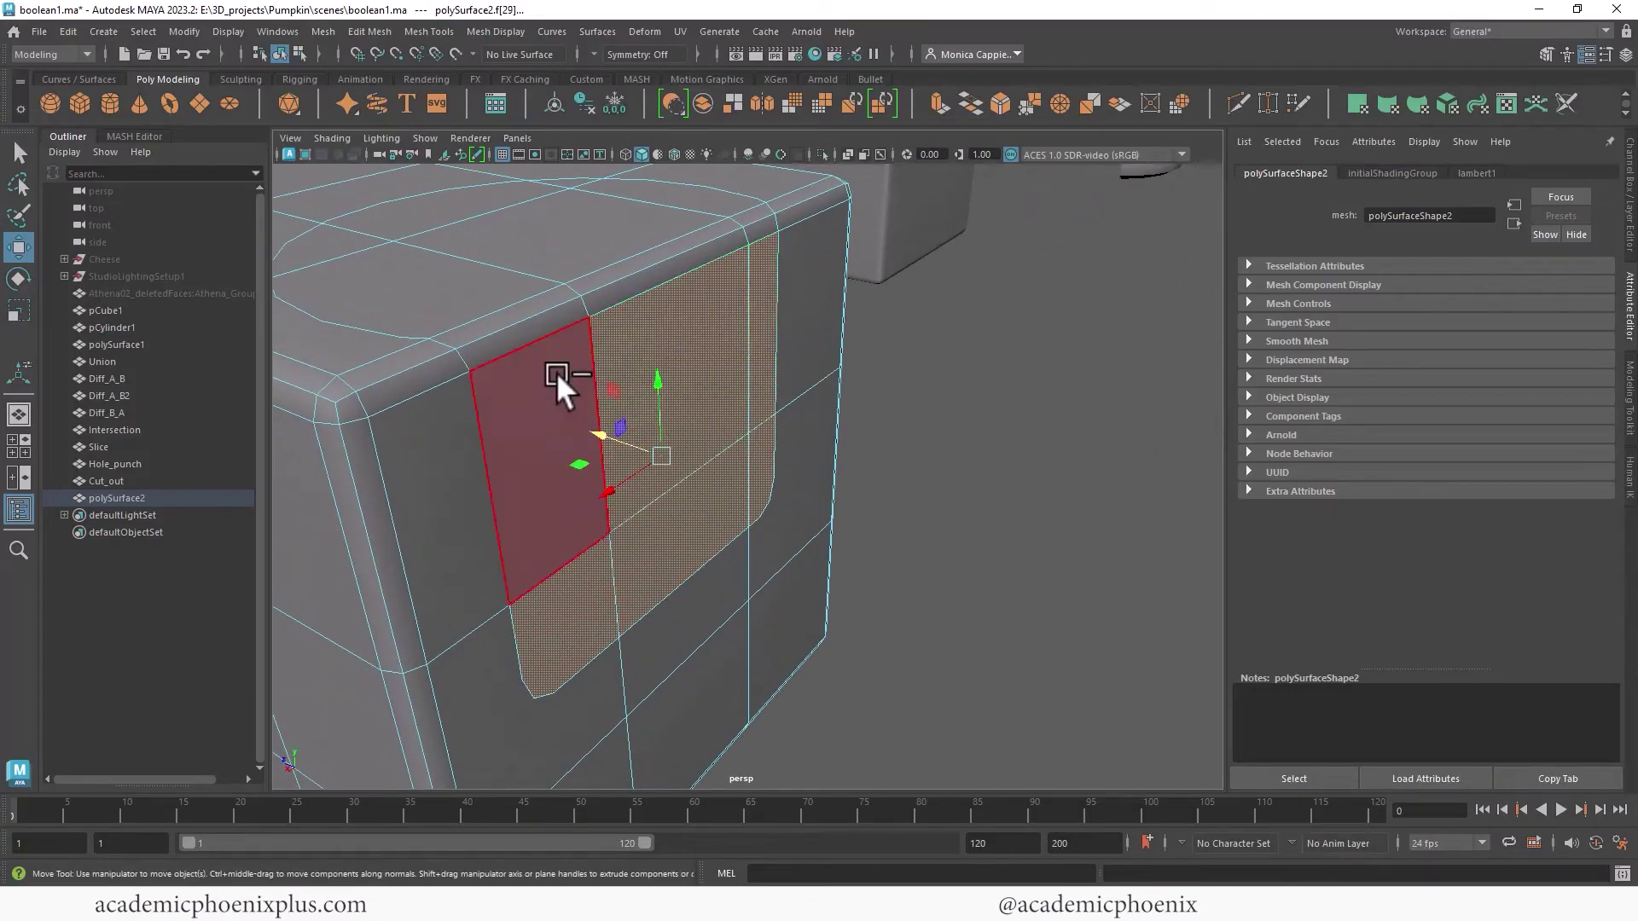
{"action": "left_click", "coordinate": [557, 372], "text": "shift"}
{"action": "left_click_drag", "start_coordinate": [530, 325], "coordinate": [742, 374], "text": "alt"}
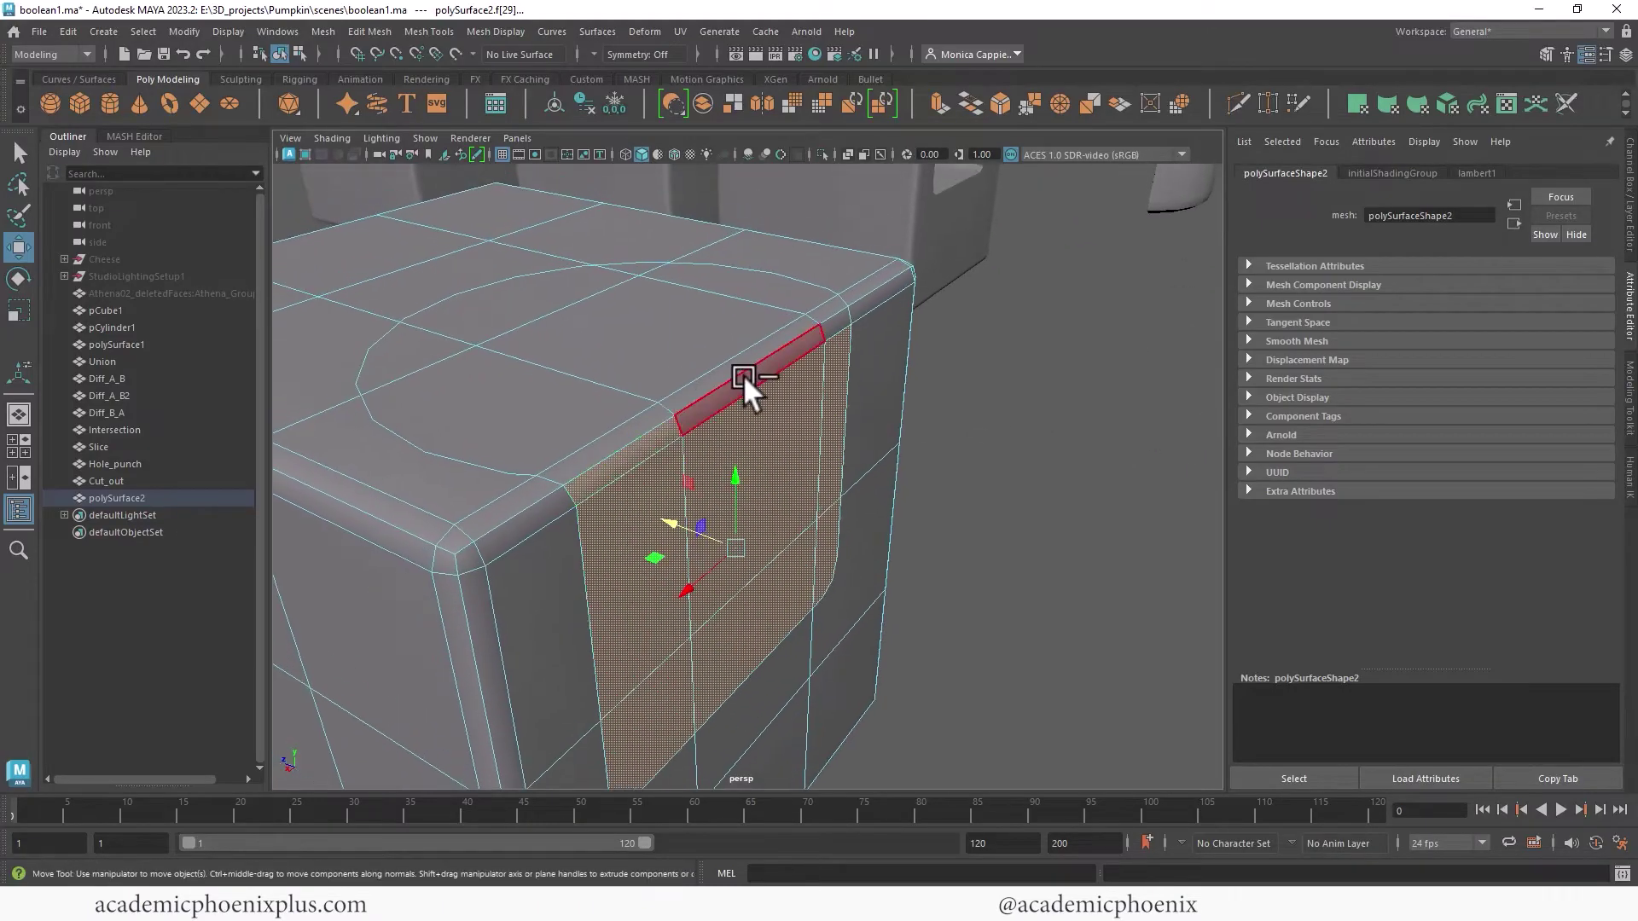
{"action": "left_click", "coordinate": [825, 326], "text": "shift"}
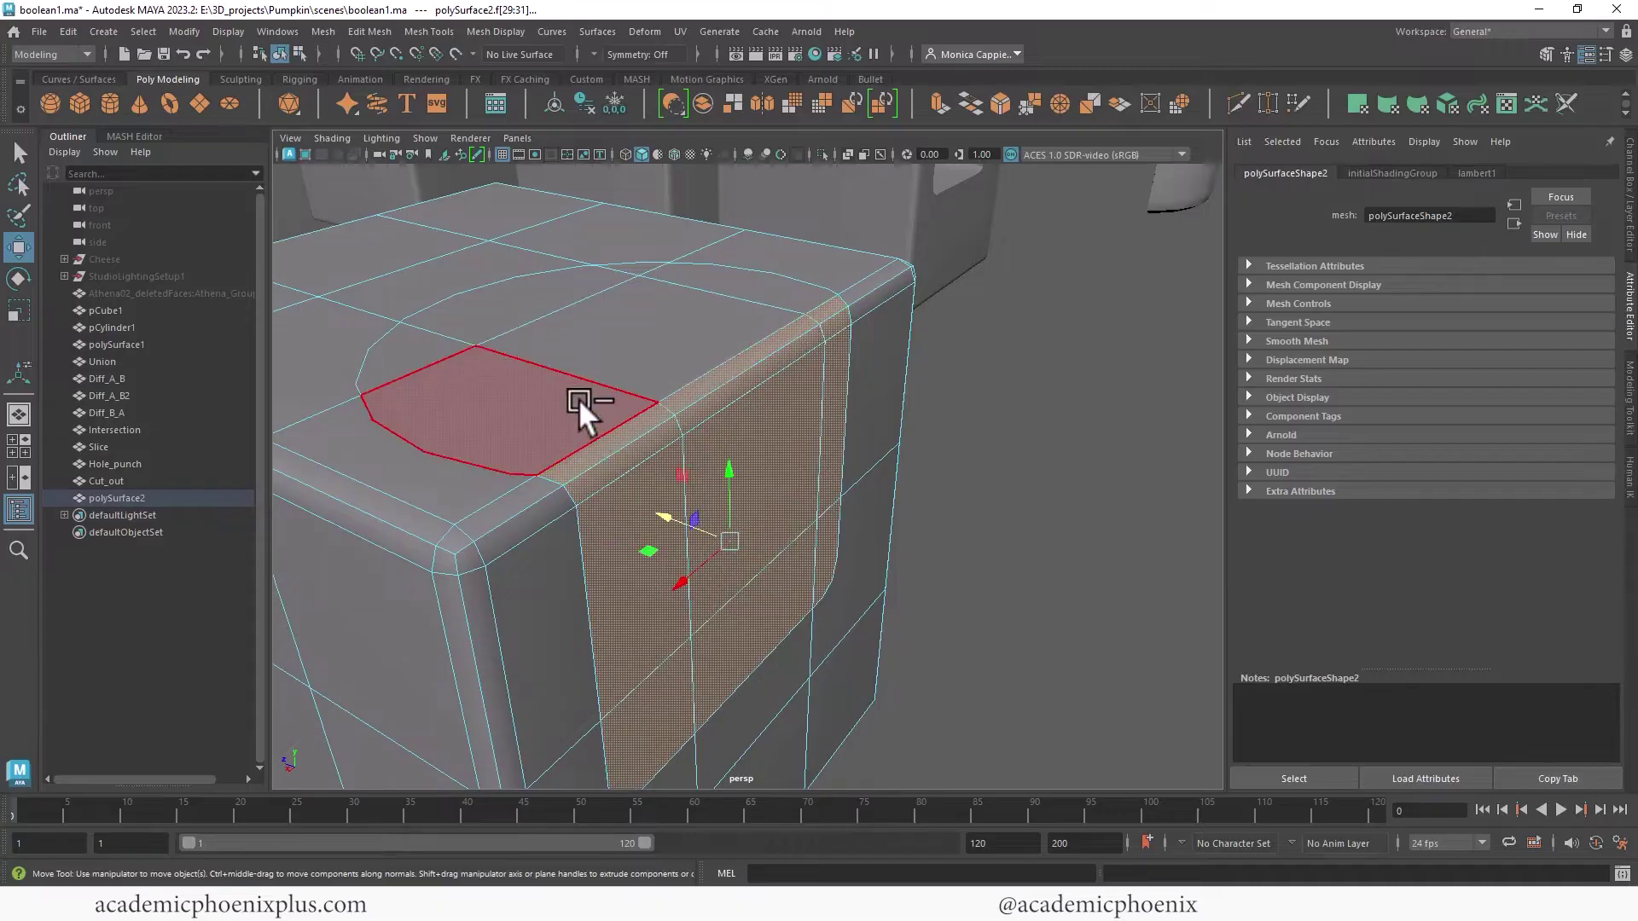
{"action": "left_click", "coordinate": [579, 399], "text": "shift"}
{"action": "left_click", "coordinate": [719, 295], "text": "shift"}
{"action": "left_click", "coordinate": [546, 297], "text": "shift"}
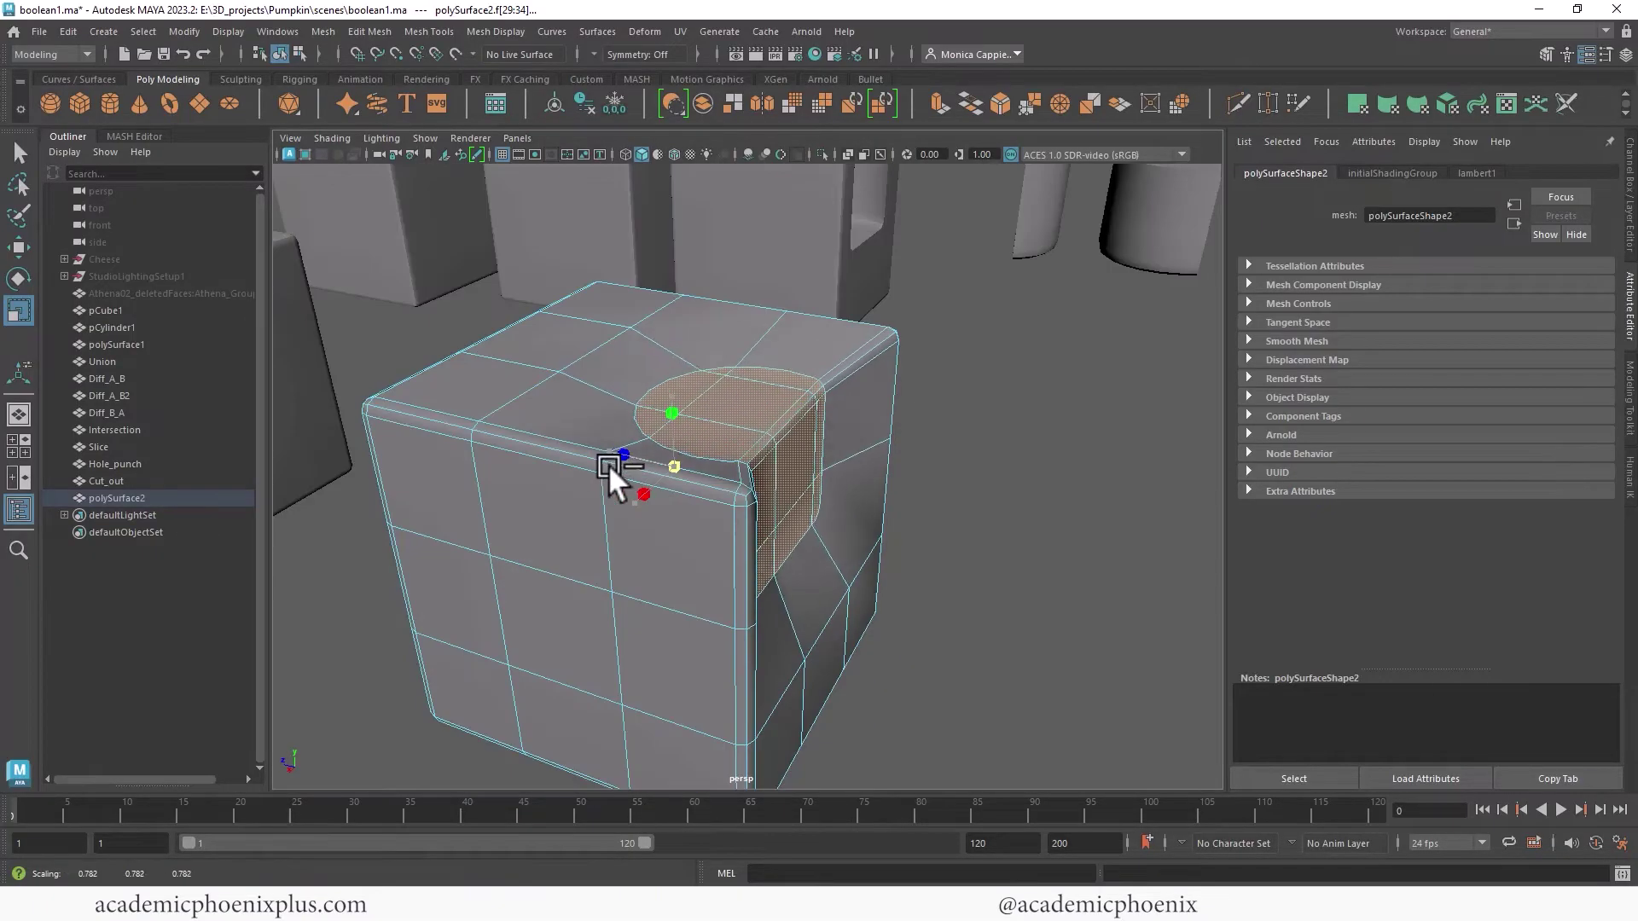
Step: Try scaling the duplicate's selected outlined faces down and up uniformly, and undo the scaling
{"action": "left_click_drag", "start_coordinate": [673, 465], "coordinate": [792, 449]}
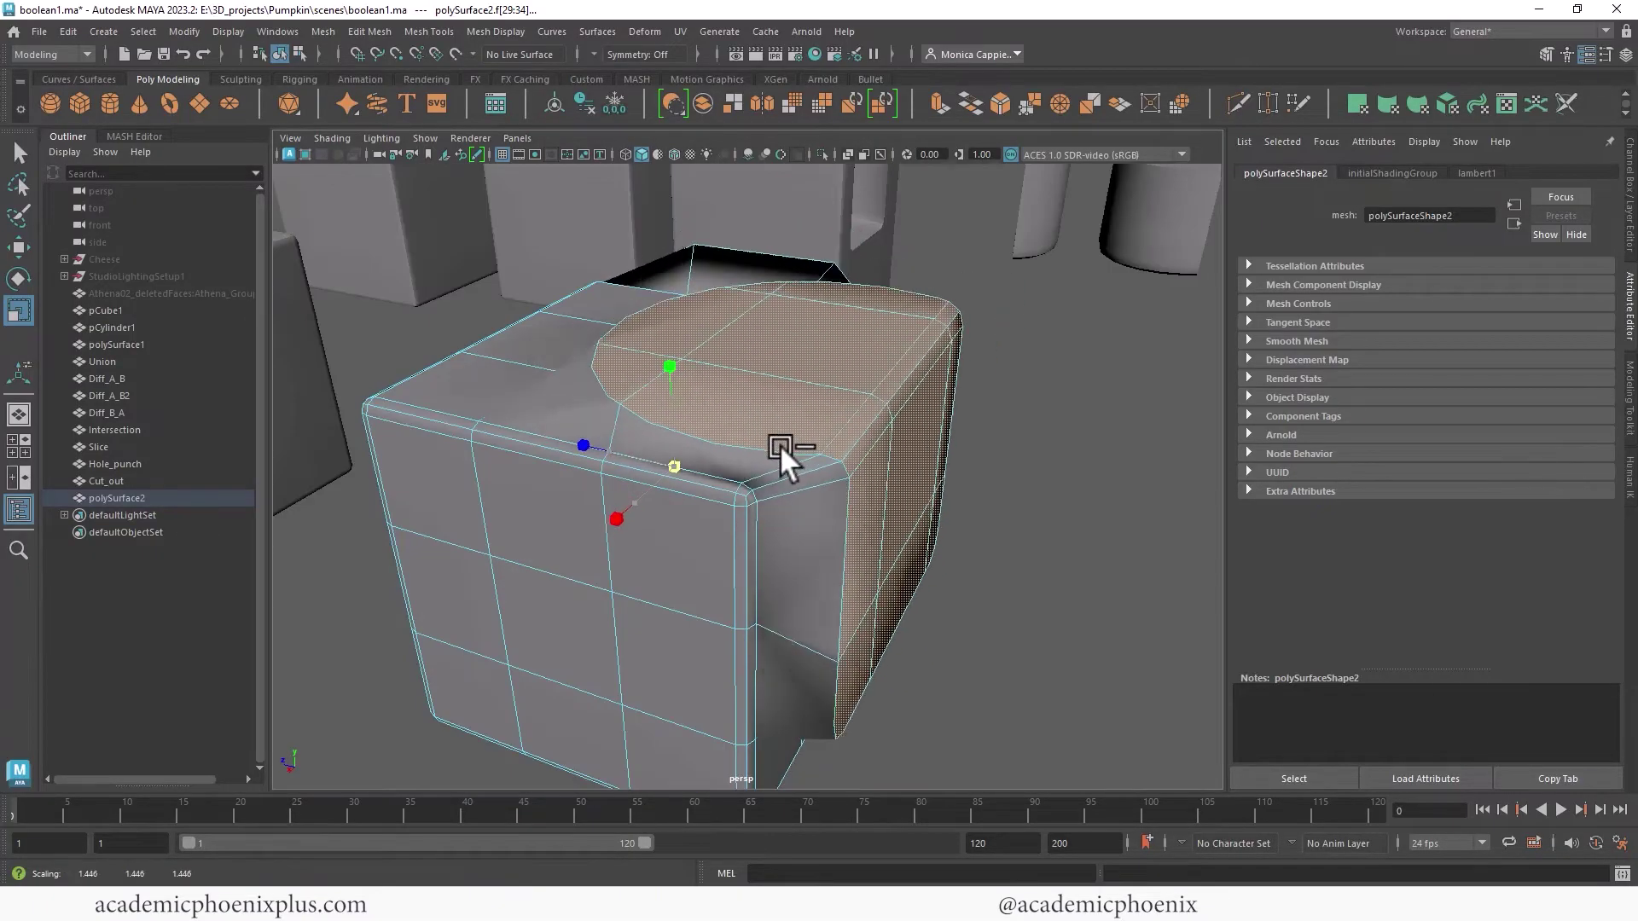
{"action": "left_click_drag", "start_coordinate": [740, 449], "coordinate": [764, 484]}
{"action": "key", "text": "ctrl+z"}
{"action": "left_click", "coordinate": [756, 407], "text": "ctrl"}
{"action": "left_click_drag", "start_coordinate": [827, 377], "coordinate": [759, 503], "text": "alt"}
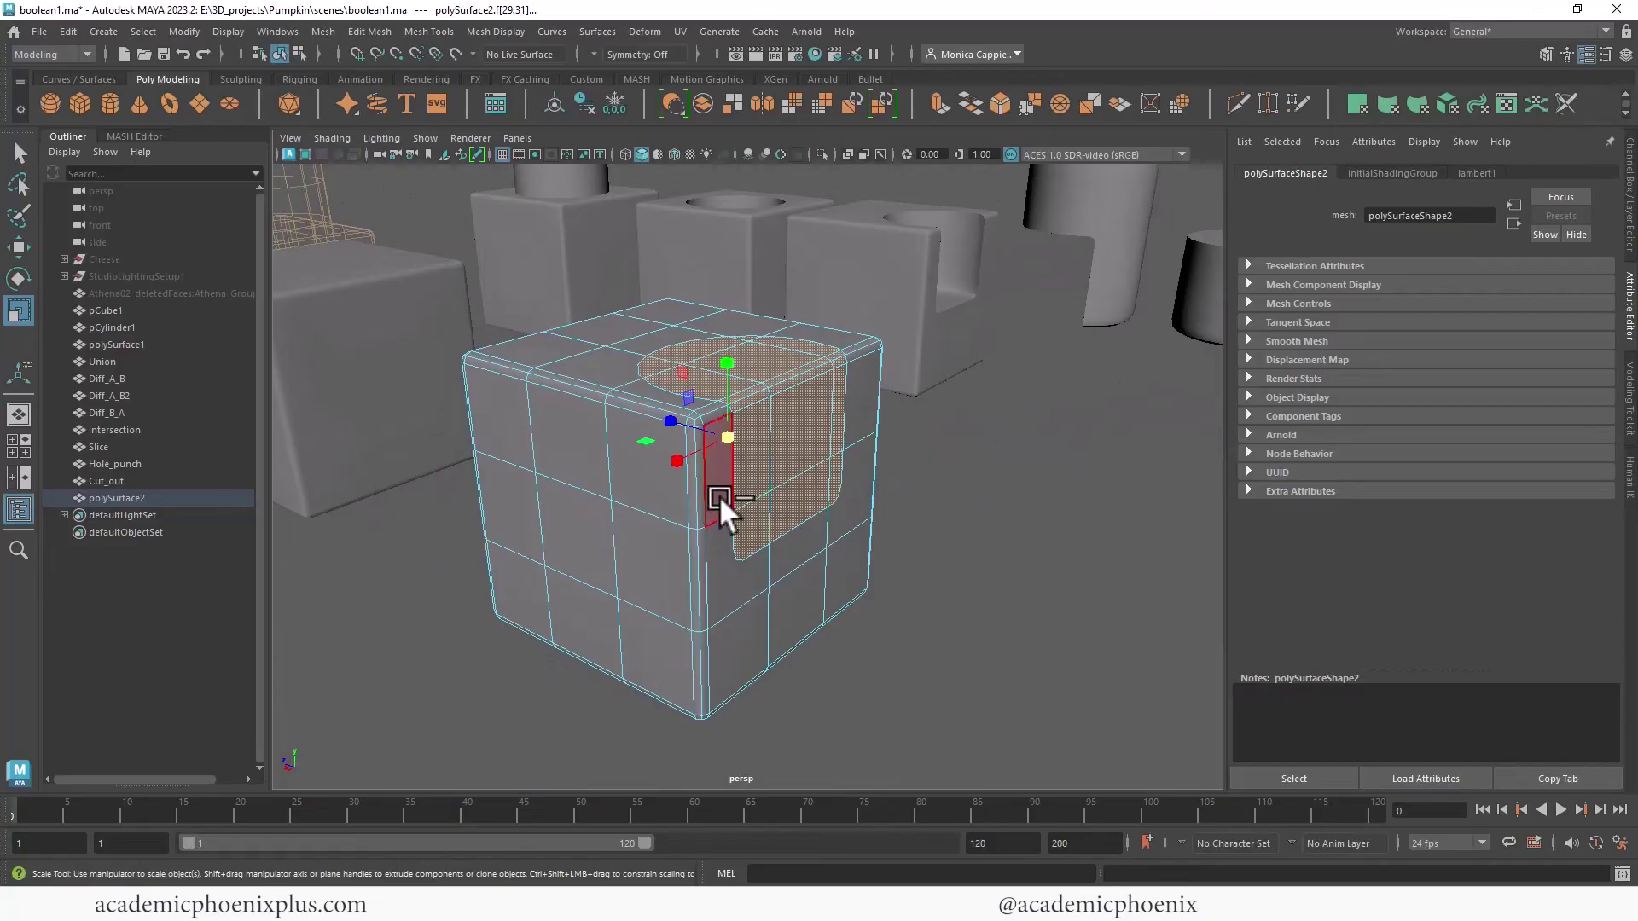
Step: Extrude the duplicate's selected outlined faces inward into the cube and return it to object mode
{"action": "key", "text": "ctrl+e"}
{"action": "left_click_drag", "start_coordinate": [894, 418], "coordinate": [940, 440]}
{"action": "right_click_drag", "start_coordinate": [732, 428], "coordinate": [823, 423]}
{"action": "left_click", "coordinate": [999, 447]}
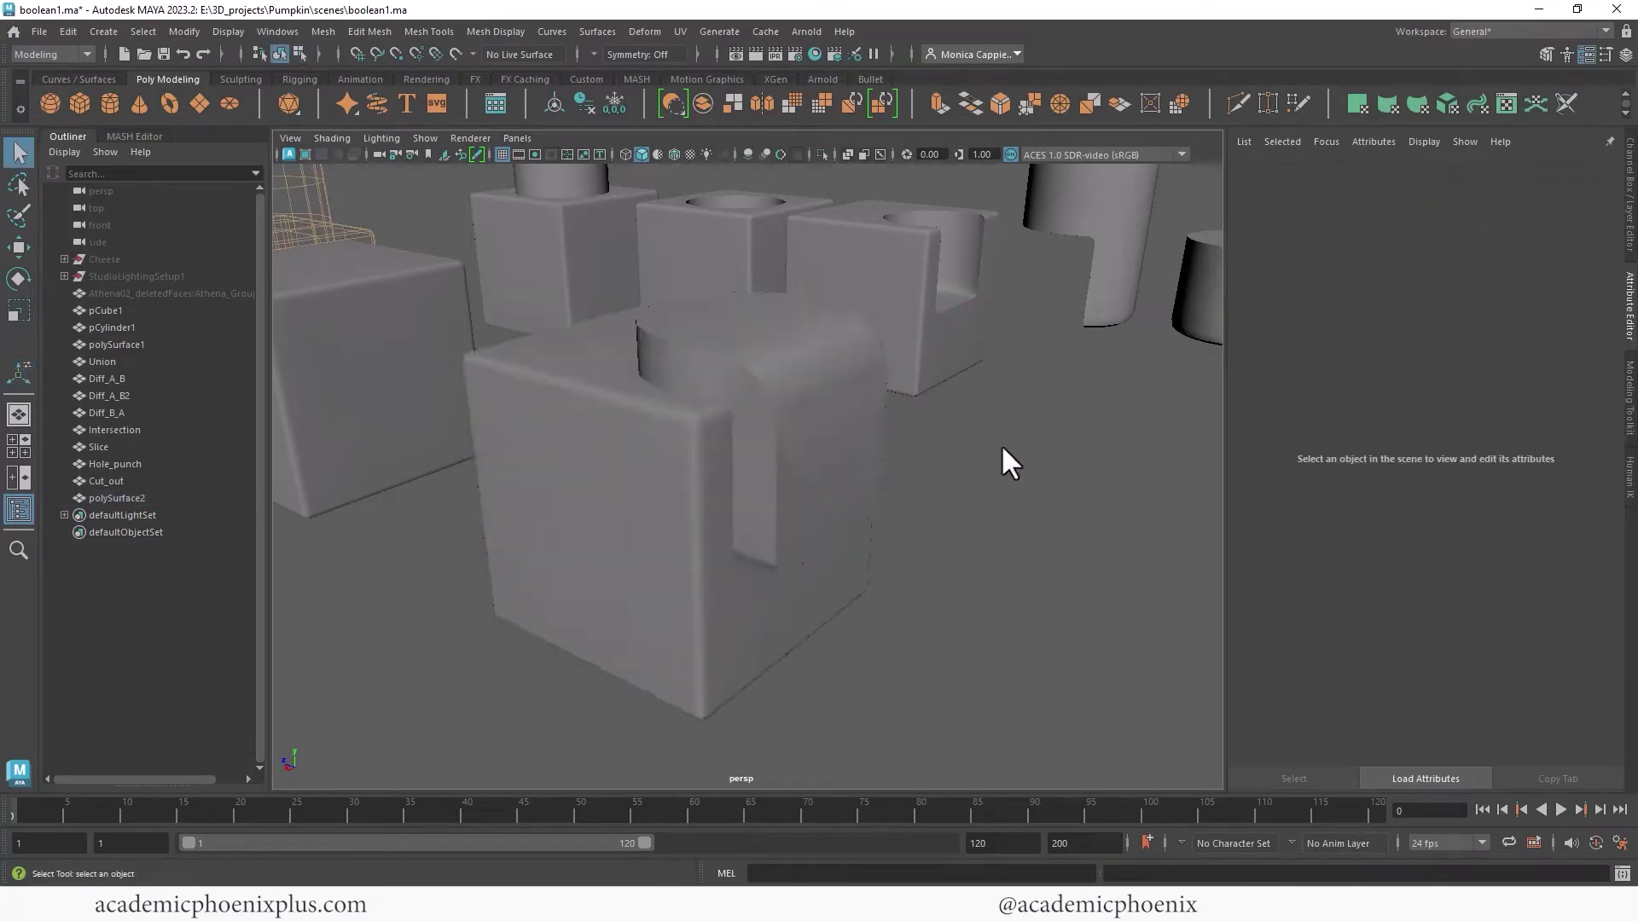
Step: Show the operation choices for pCylinder1 in polySurface1's Boolean stack and rename the duplicate Split_Edges
{"action": "right_click_drag", "start_coordinate": [999, 447], "coordinate": [457, 486], "text": "alt"}
{"action": "left_click_drag", "start_coordinate": [713, 503], "coordinate": [766, 476], "text": "alt"}
{"action": "left_click", "coordinate": [768, 510]}
{"action": "key", "text": "w"}
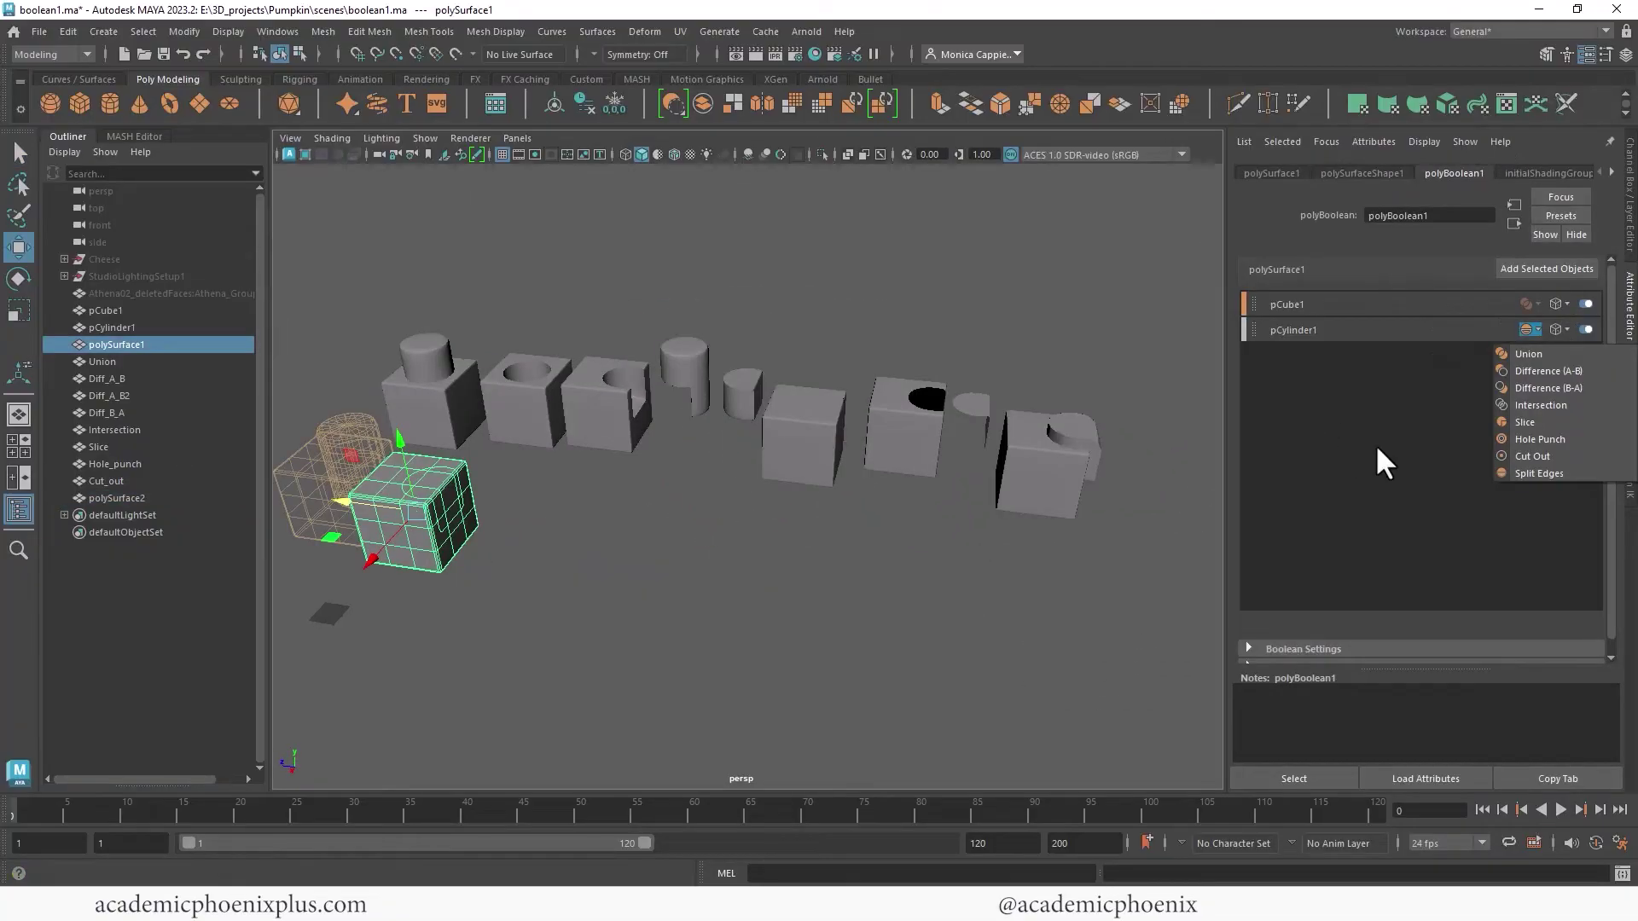
{"action": "left_click", "coordinate": [1380, 470]}
{"action": "left_click", "coordinate": [1073, 470]}
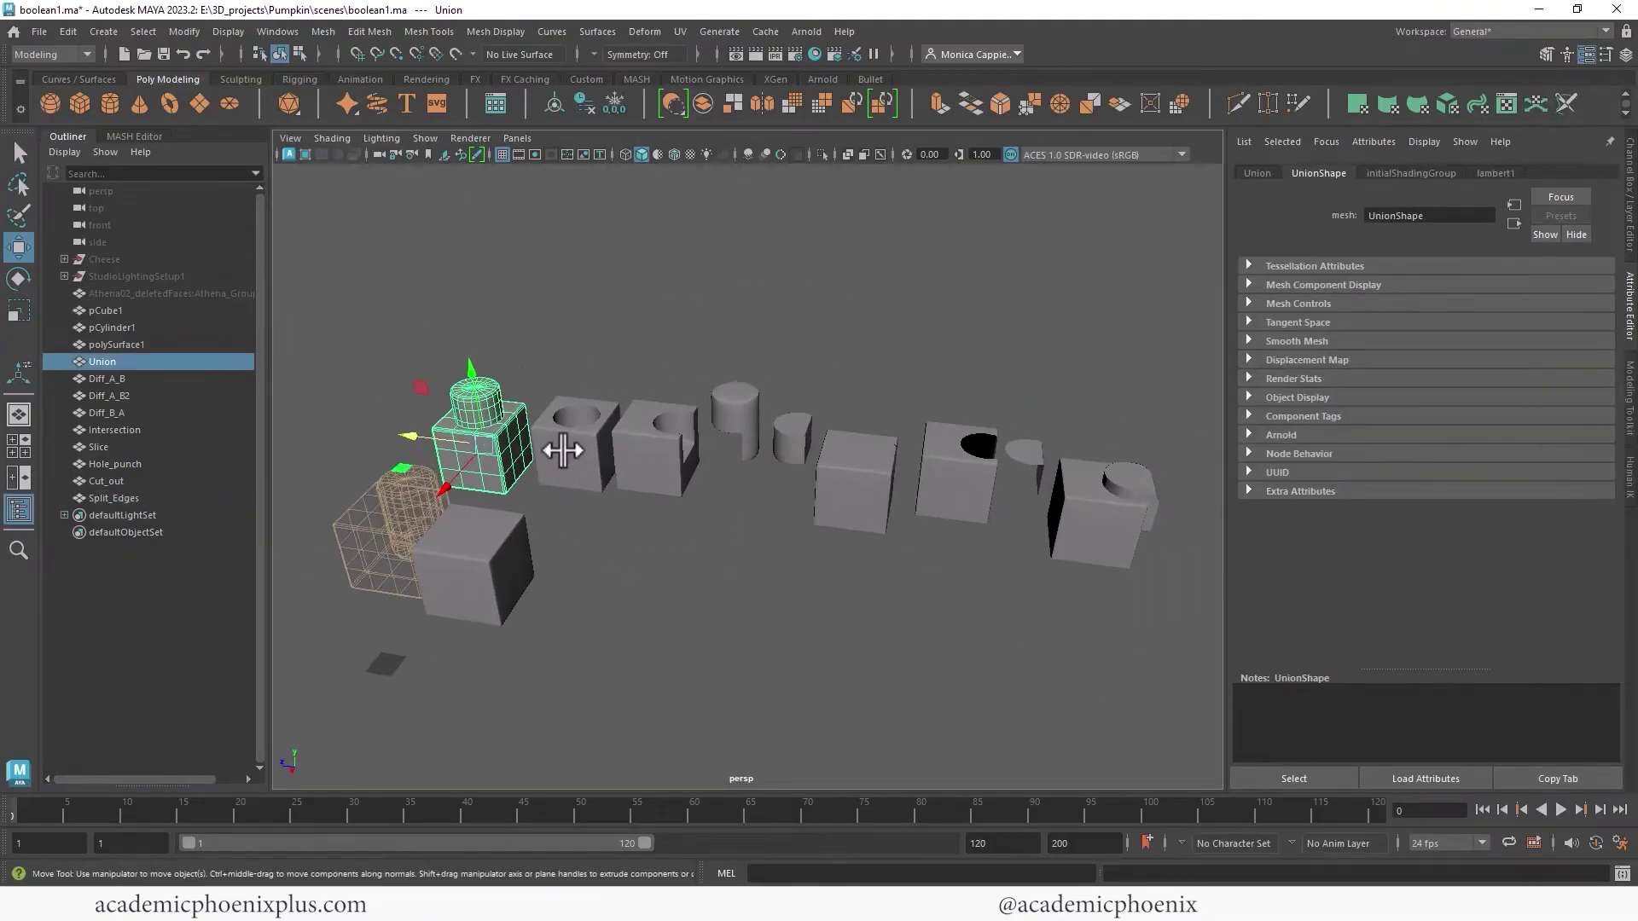
Step: Review the named copies Diff_A_B, Diff_A_B2, Diff_B_A, Intersection and Slice by selecting each in turn
{"action": "left_click", "coordinate": [577, 471]}
{"action": "left_click", "coordinate": [672, 472]}
{"action": "left_click_drag", "start_coordinate": [688, 464], "coordinate": [551, 434], "text": "alt"}
{"action": "left_click", "coordinate": [706, 413]}
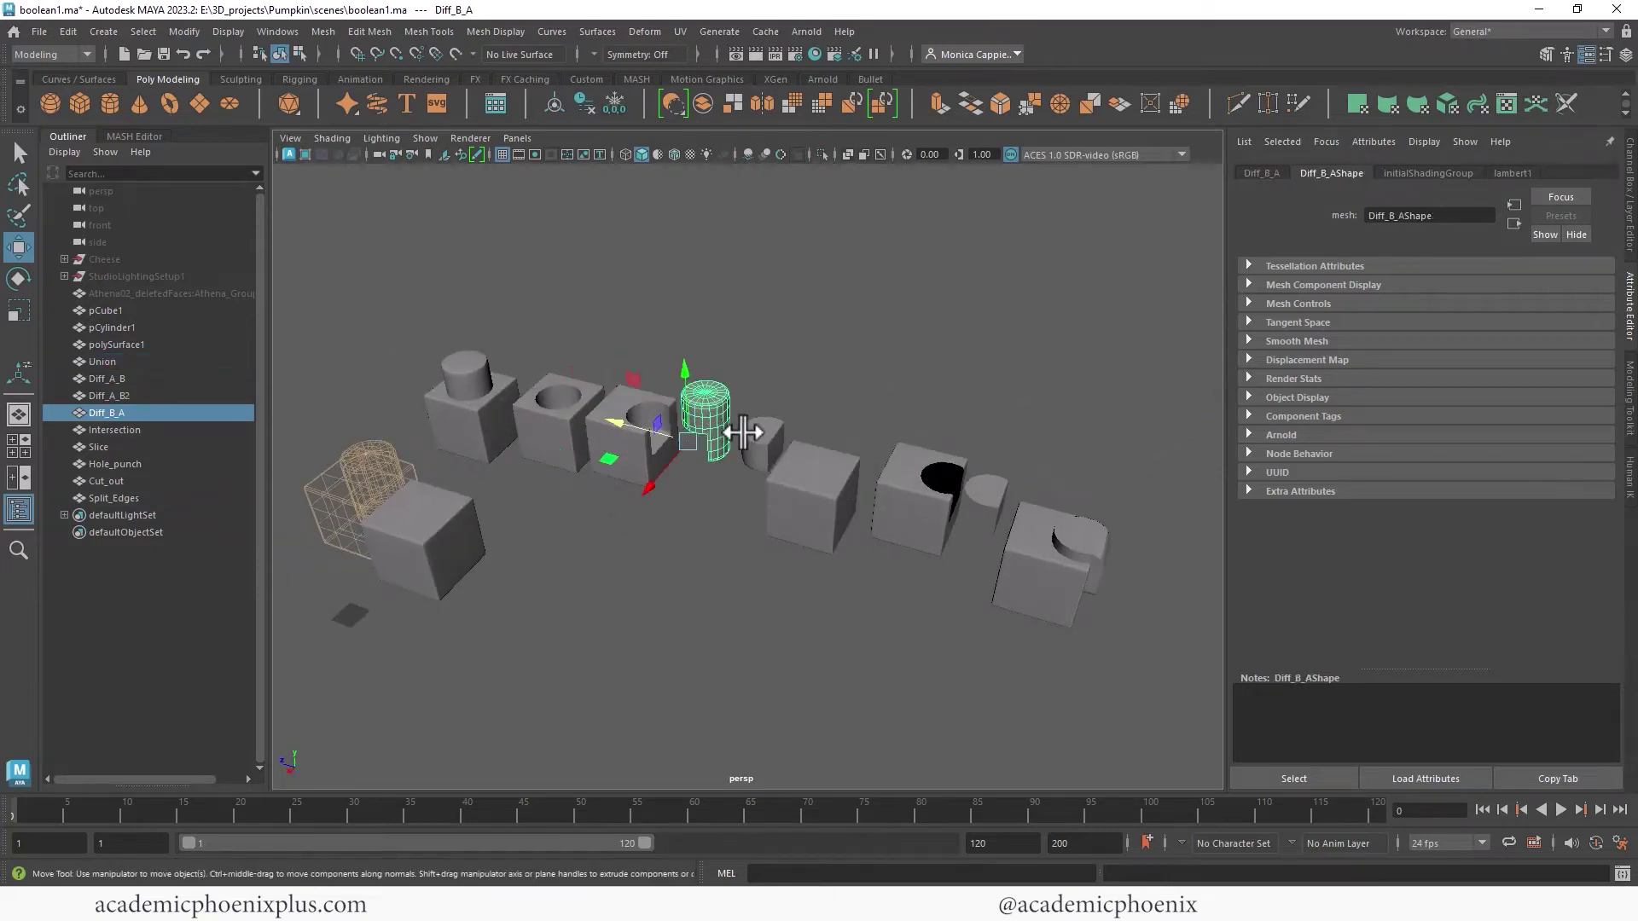
{"action": "left_click", "coordinate": [762, 440]}
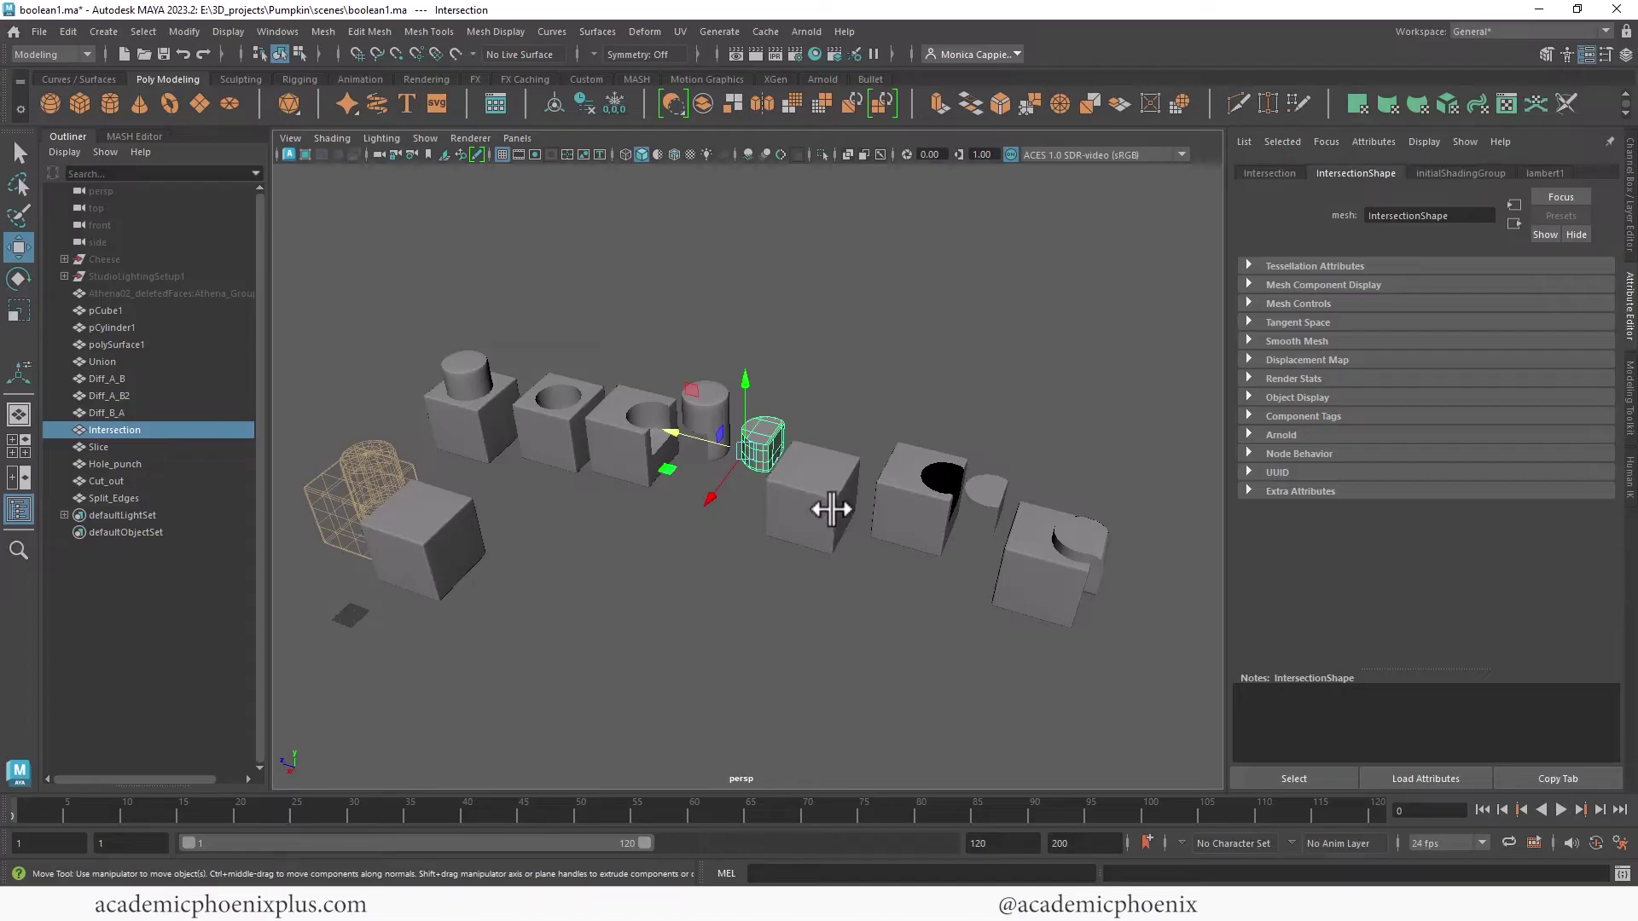
{"action": "left_click", "coordinate": [840, 506]}
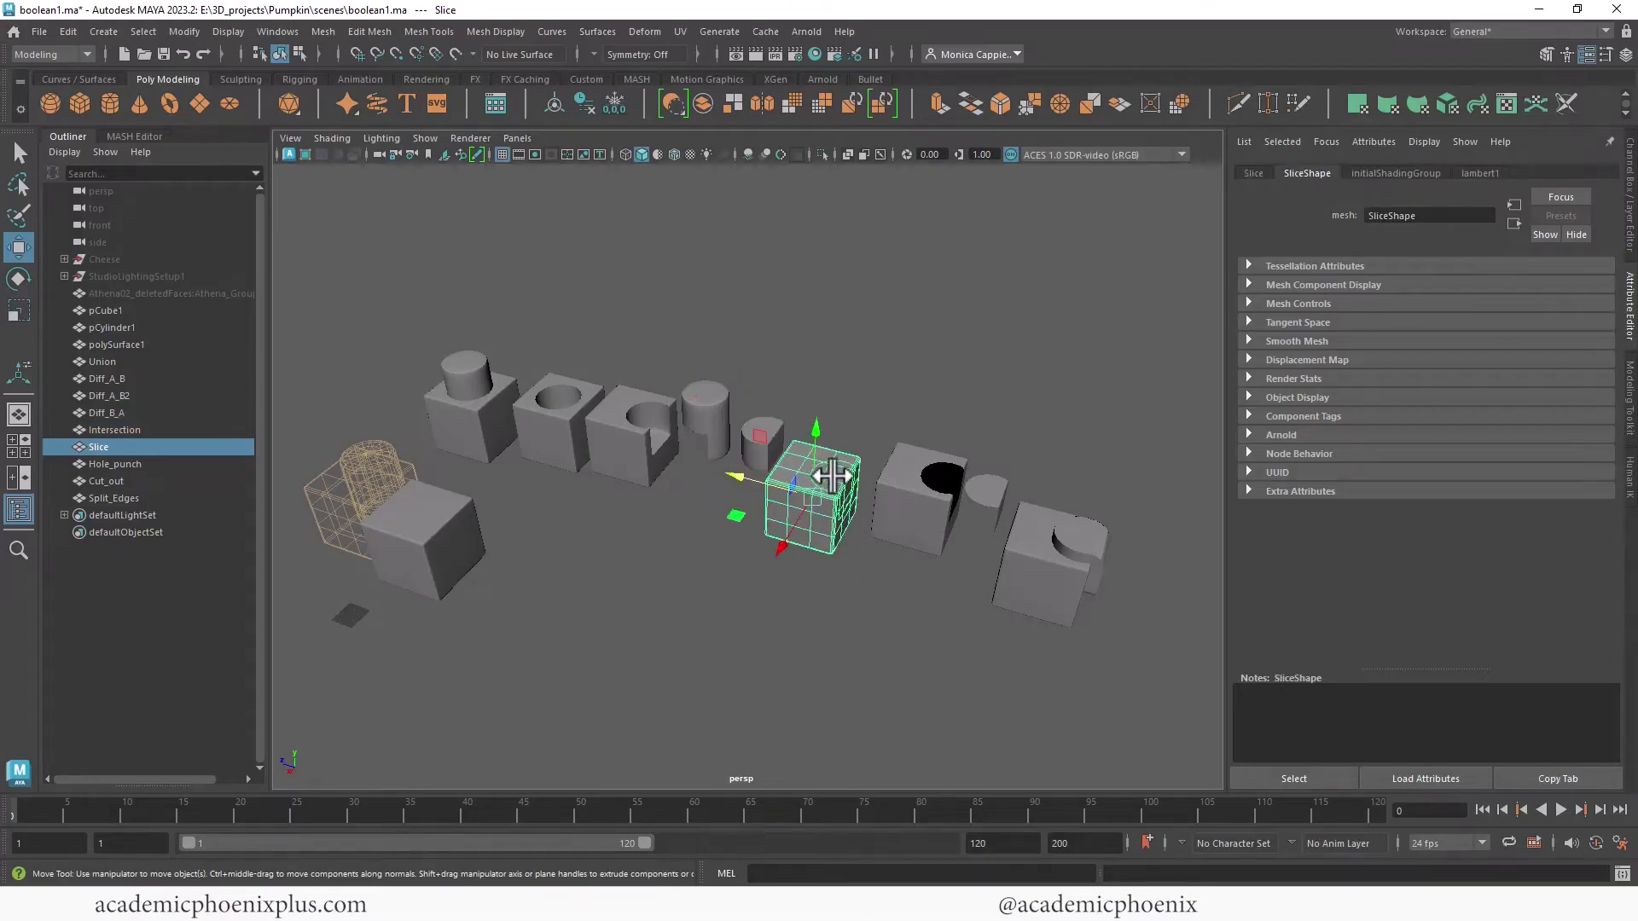
Step: Select the faces of Slice that lie inside the curved outline on its top and side
{"action": "right_click_drag", "start_coordinate": [833, 472], "coordinate": [1124, 517], "text": "alt"}
{"action": "middle_click_drag", "start_coordinate": [1124, 517], "coordinate": [735, 428], "text": "alt"}
{"action": "right_click_drag", "start_coordinate": [735, 427], "coordinate": [956, 460], "text": "alt"}
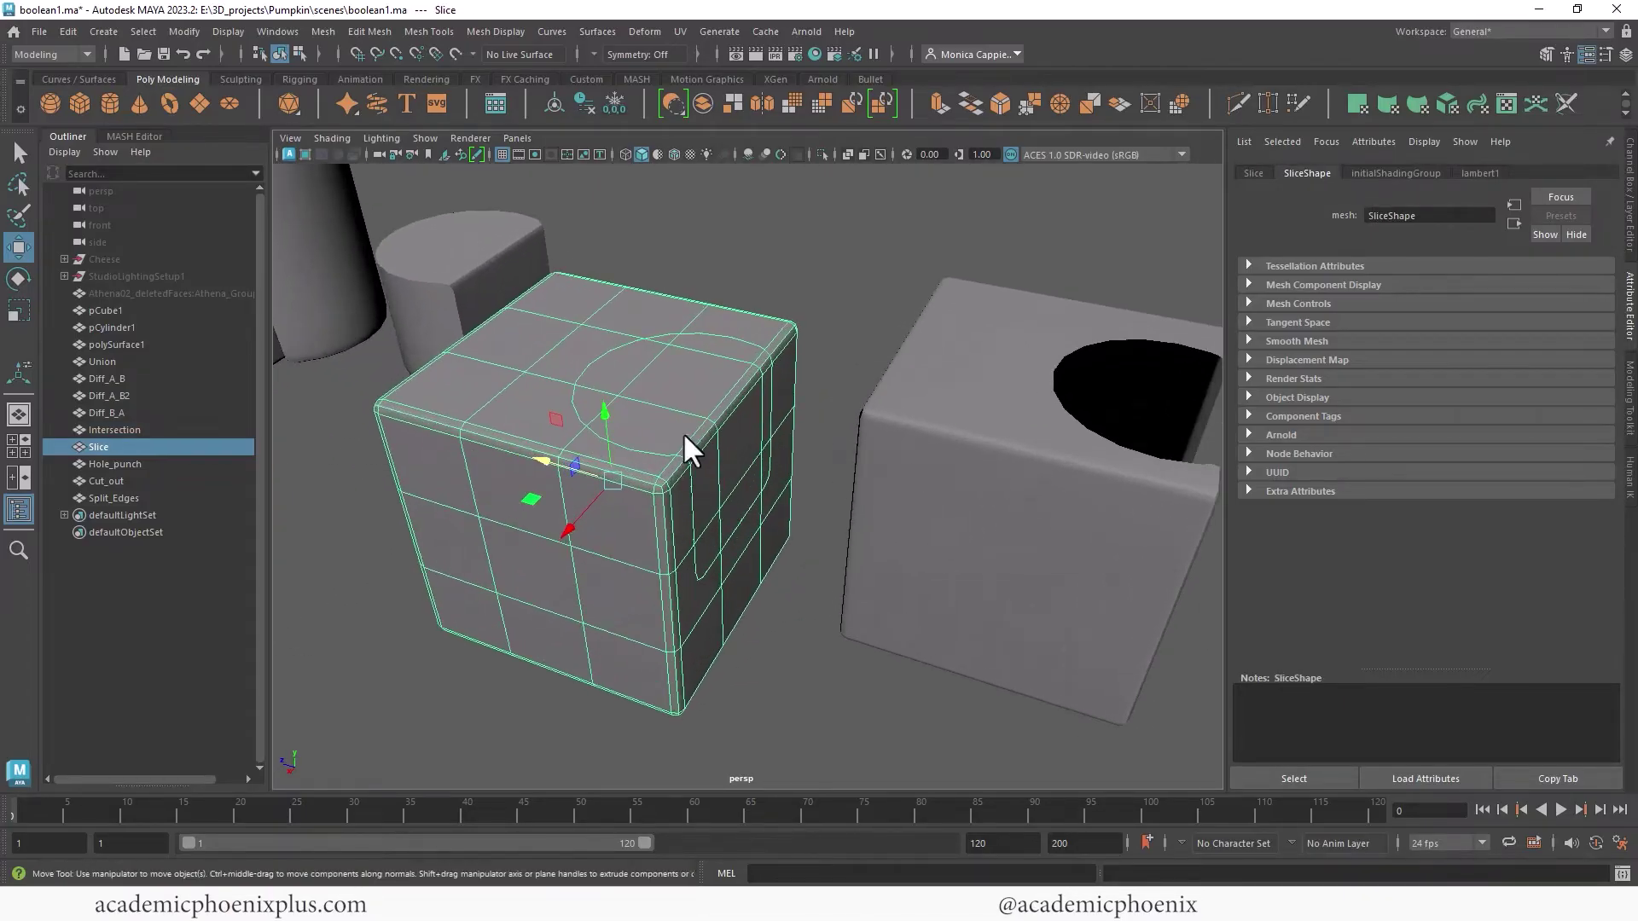
{"action": "right_click_drag", "start_coordinate": [683, 433], "coordinate": [684, 464]}
{"action": "left_click", "coordinate": [607, 403]}
{"action": "left_click", "coordinate": [651, 352], "text": "shift"}
{"action": "left_click", "coordinate": [654, 350], "text": "shift"}
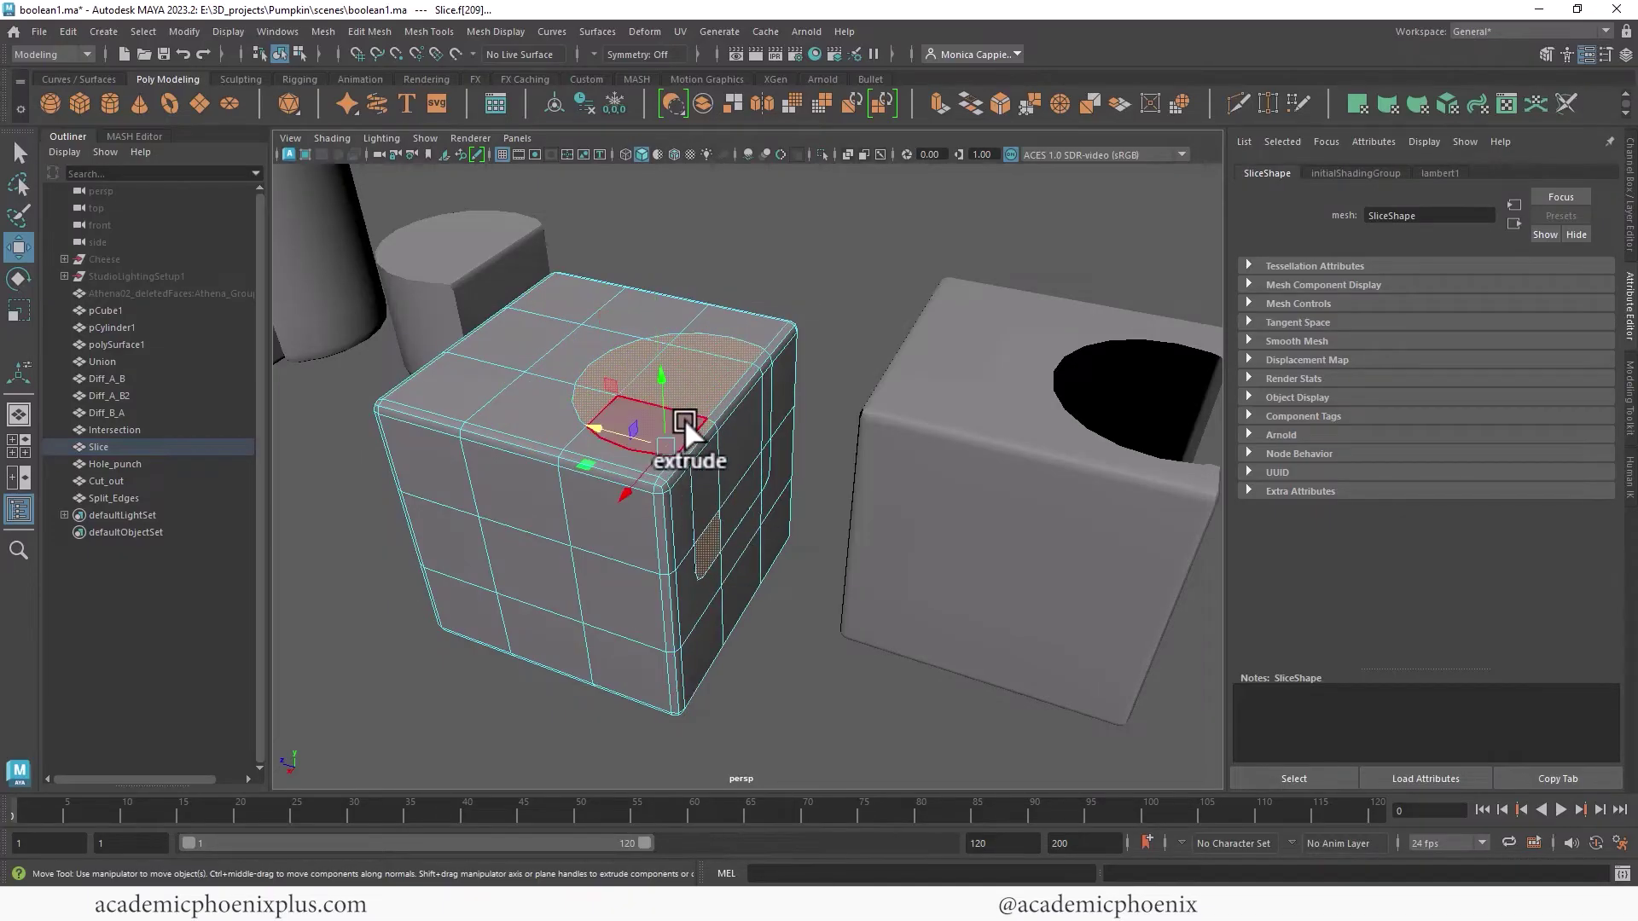
{"action": "left_click", "coordinate": [723, 430], "text": "shift"}
Step: Extrude and scale Slice's selected faces inward, and return it to object mode
{"action": "mouse_move", "coordinate": [775, 452]}
{"action": "left_mouse_down", "text": "alt"}
{"action": "mouse_move", "coordinate": [706, 428]}
{"action": "mouse_move", "coordinate": [757, 442]}
{"action": "left_mouse_up", "text": "alt"}
{"action": "left_click_drag", "start_coordinate": [588, 546], "coordinate": [877, 474], "text": "alt"}
{"action": "left_click_drag", "start_coordinate": [771, 546], "coordinate": [778, 504]}
{"action": "key", "text": "r"}
{"action": "left_click_drag", "start_coordinate": [1050, 563], "coordinate": [1006, 560]}
{"action": "left_click_drag", "start_coordinate": [884, 563], "coordinate": [766, 487], "text": "alt"}
{"action": "right_click_drag", "start_coordinate": [693, 401], "coordinate": [780, 372]}
{"action": "left_click", "coordinate": [810, 650]}
Step: Review the remaining copies Hole_punch, Cut_out and Split_Edges by selecting each in turn
{"action": "right_click_drag", "start_coordinate": [810, 650], "coordinate": [394, 575], "text": "alt"}
{"action": "left_click_drag", "start_coordinate": [395, 574], "coordinate": [674, 658], "text": "alt"}
{"action": "middle_click_drag", "start_coordinate": [674, 658], "coordinate": [650, 569], "text": "alt"}
{"action": "middle_click_drag", "start_coordinate": [960, 530], "coordinate": [937, 539], "text": "alt"}
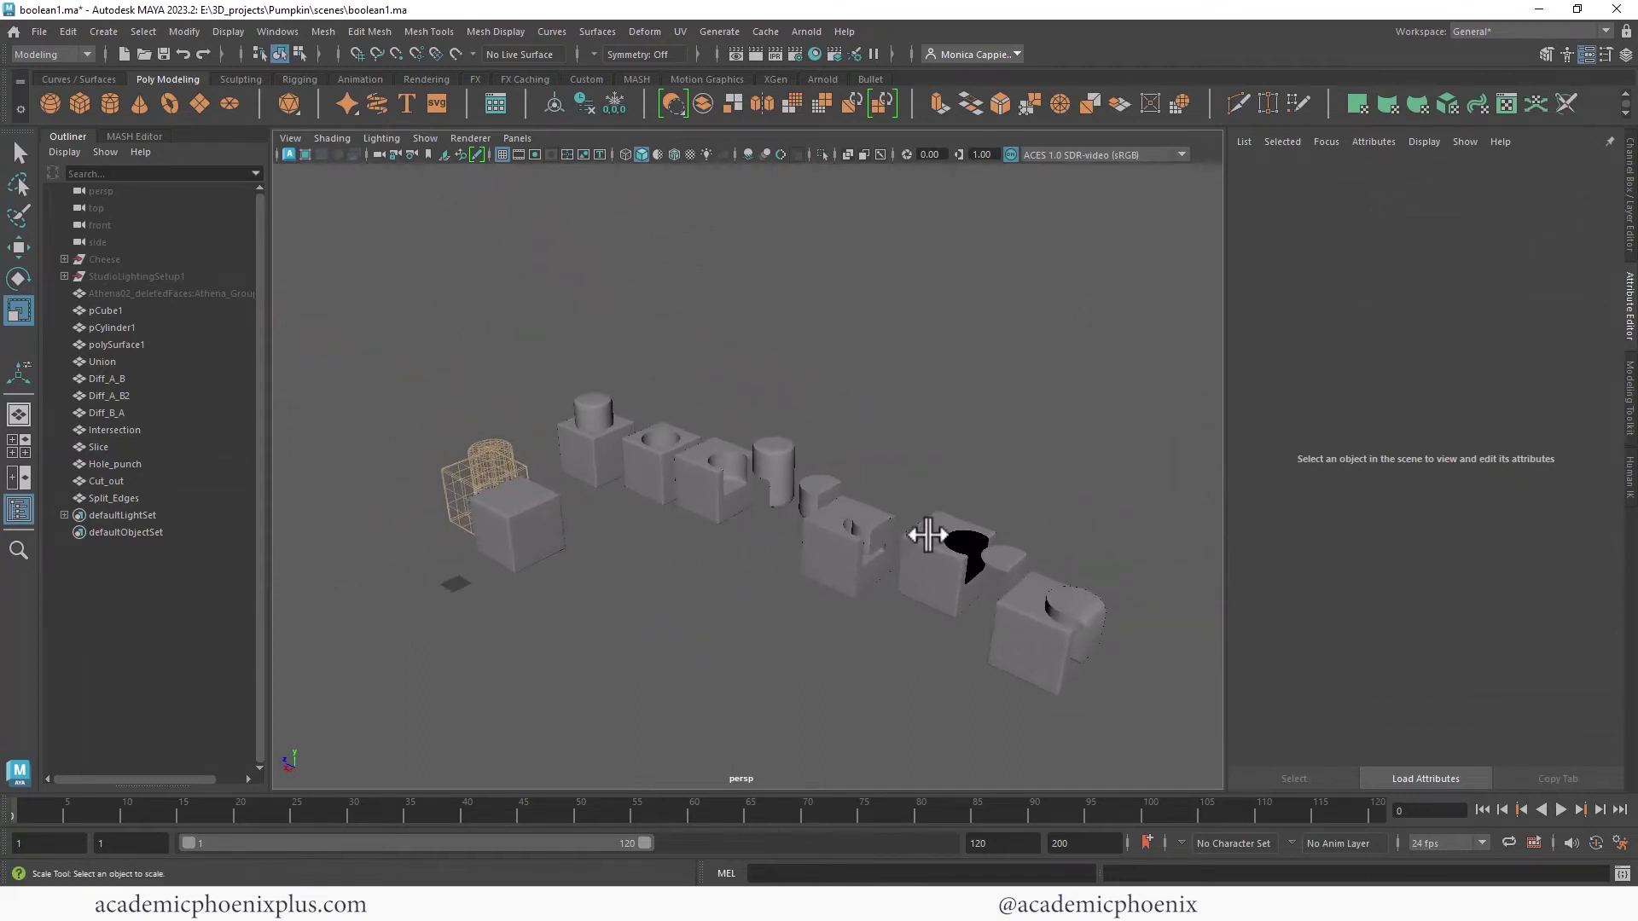
{"action": "left_click", "coordinate": [951, 558]}
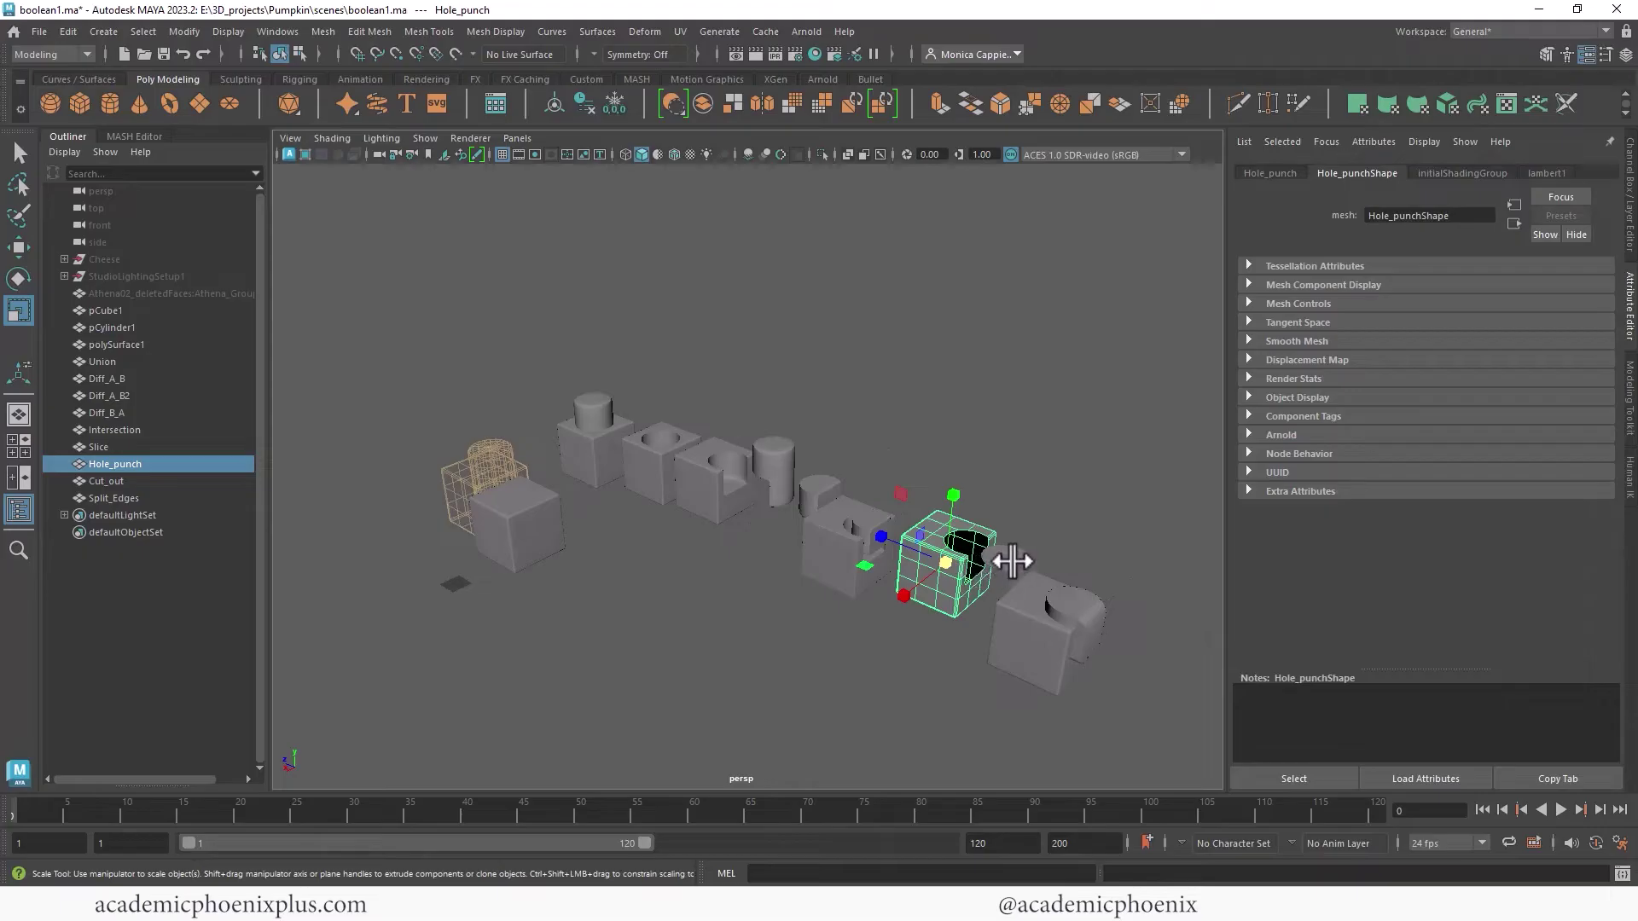
{"action": "left_click", "coordinate": [1022, 571]}
{"action": "left_click", "coordinate": [1064, 622]}
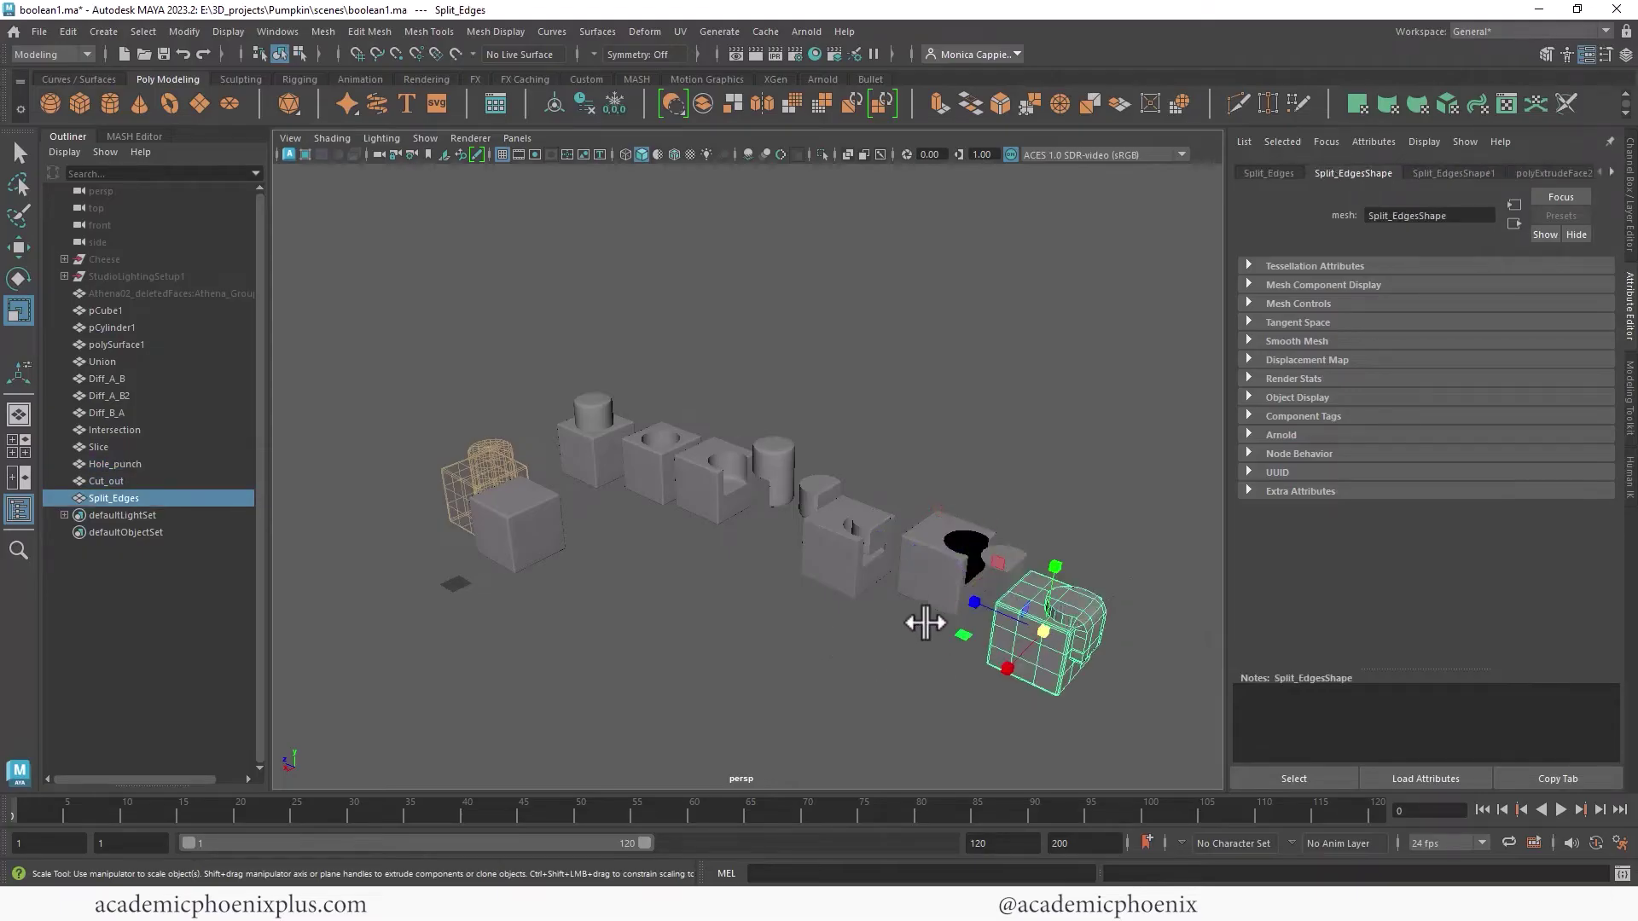
Step: Deselect everything and save an incremental version of the scene as boolean2.ma
{"action": "left_click", "coordinate": [892, 658]}
{"action": "left_click_drag", "start_coordinate": [892, 658], "coordinate": [1052, 513], "text": "alt"}
{"action": "right_click_drag", "start_coordinate": [1051, 513], "coordinate": [751, 554], "text": "alt"}
{"action": "middle_click_drag", "start_coordinate": [751, 554], "coordinate": [706, 548], "text": "alt"}
{"action": "left_click_drag", "start_coordinate": [706, 549], "coordinate": [767, 563], "text": "alt"}
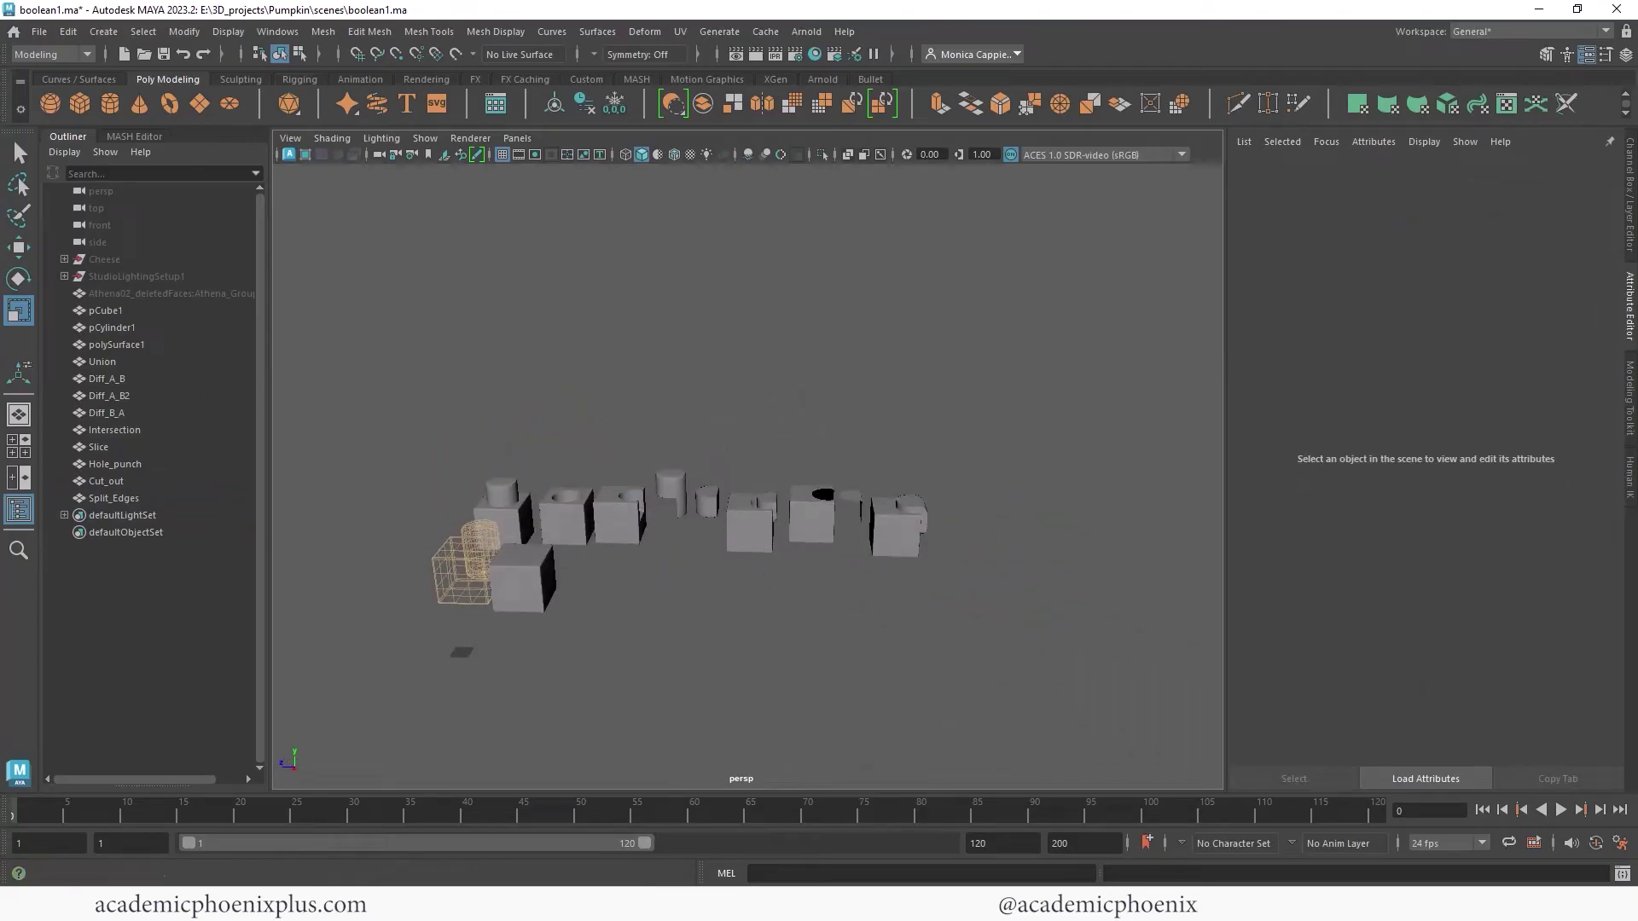
{"action": "key", "text": "ctrl+alt+s"}
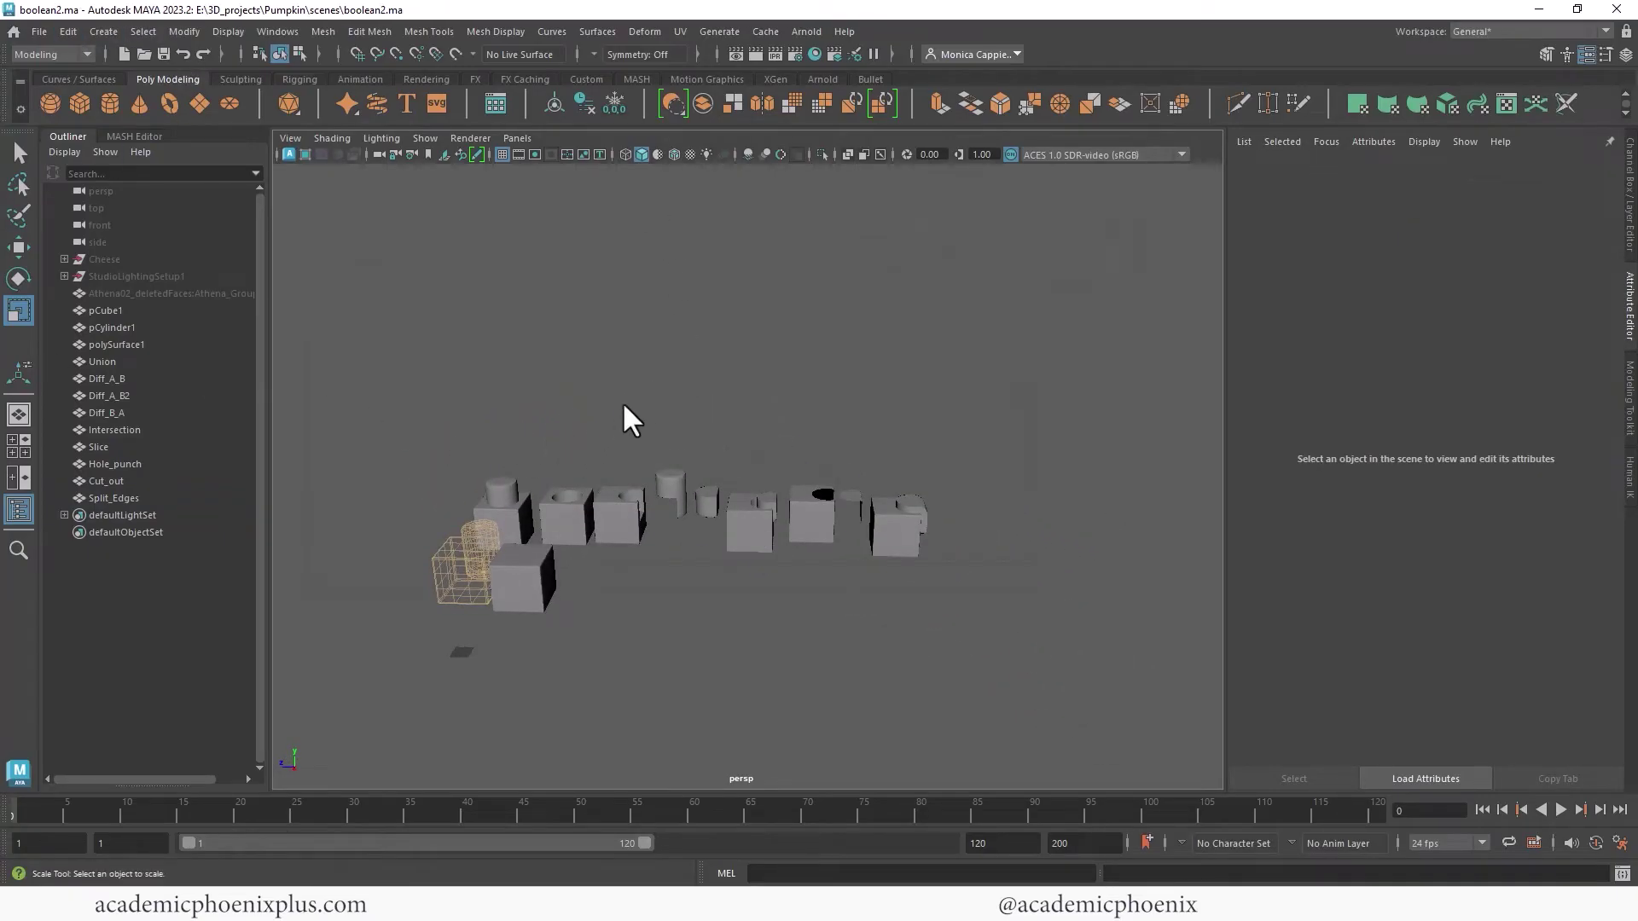
Step: Delete the construction history of polySurface1 and the named Boolean copies, and hide them all
{"action": "left_click_drag", "start_coordinate": [639, 401], "coordinate": [1134, 665], "text": "alt"}
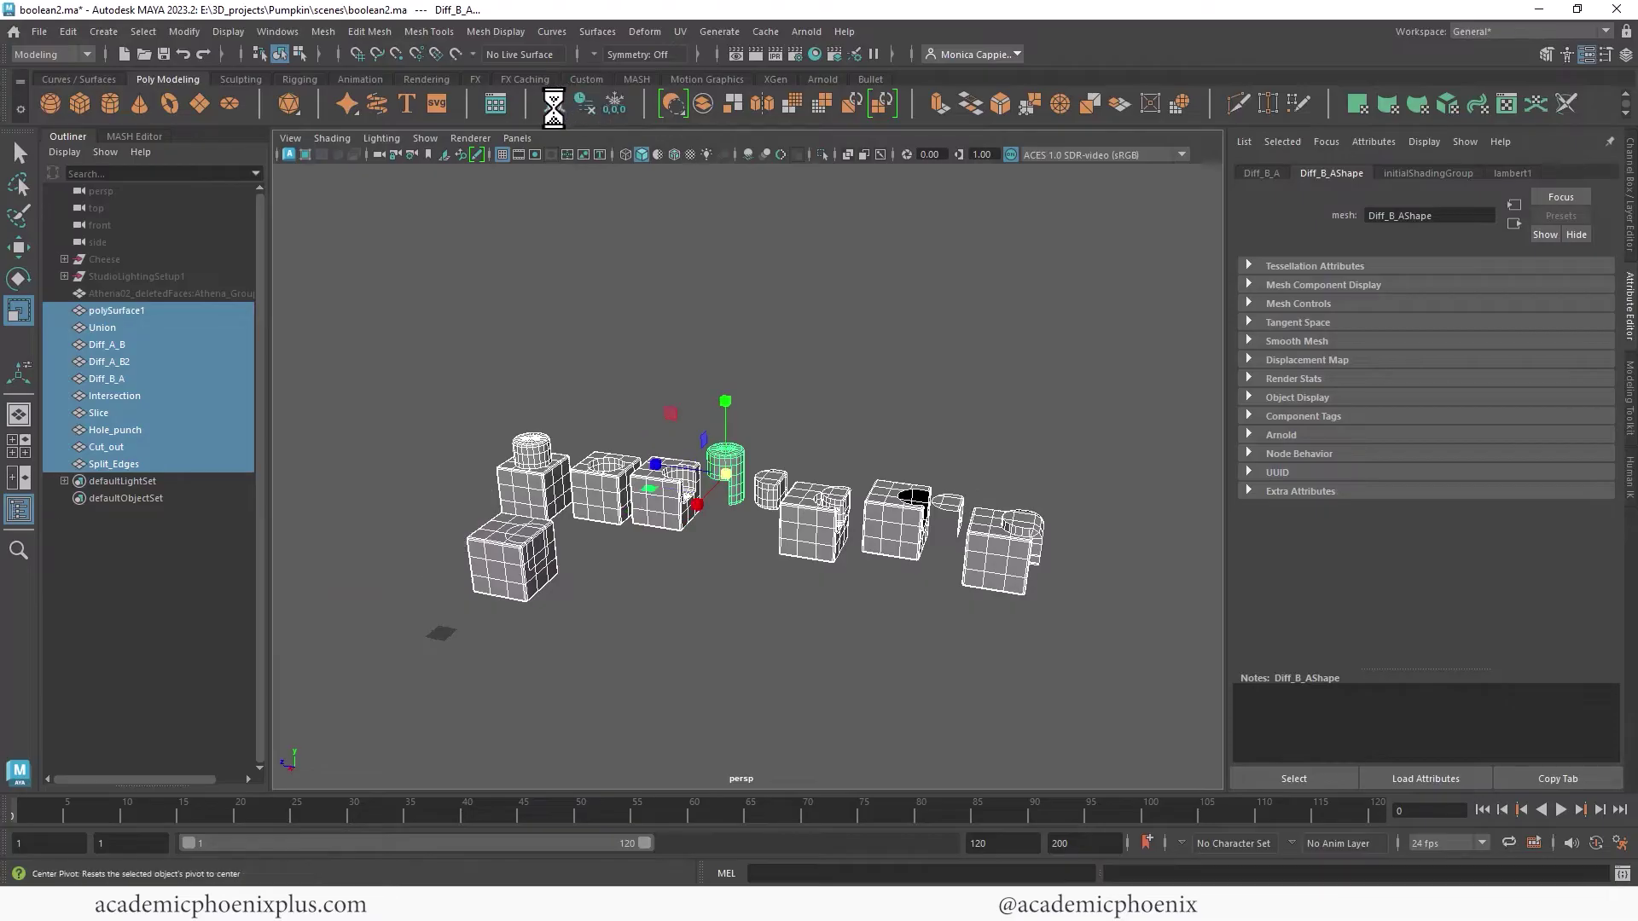
{"action": "key", "text": "ctrl+h"}
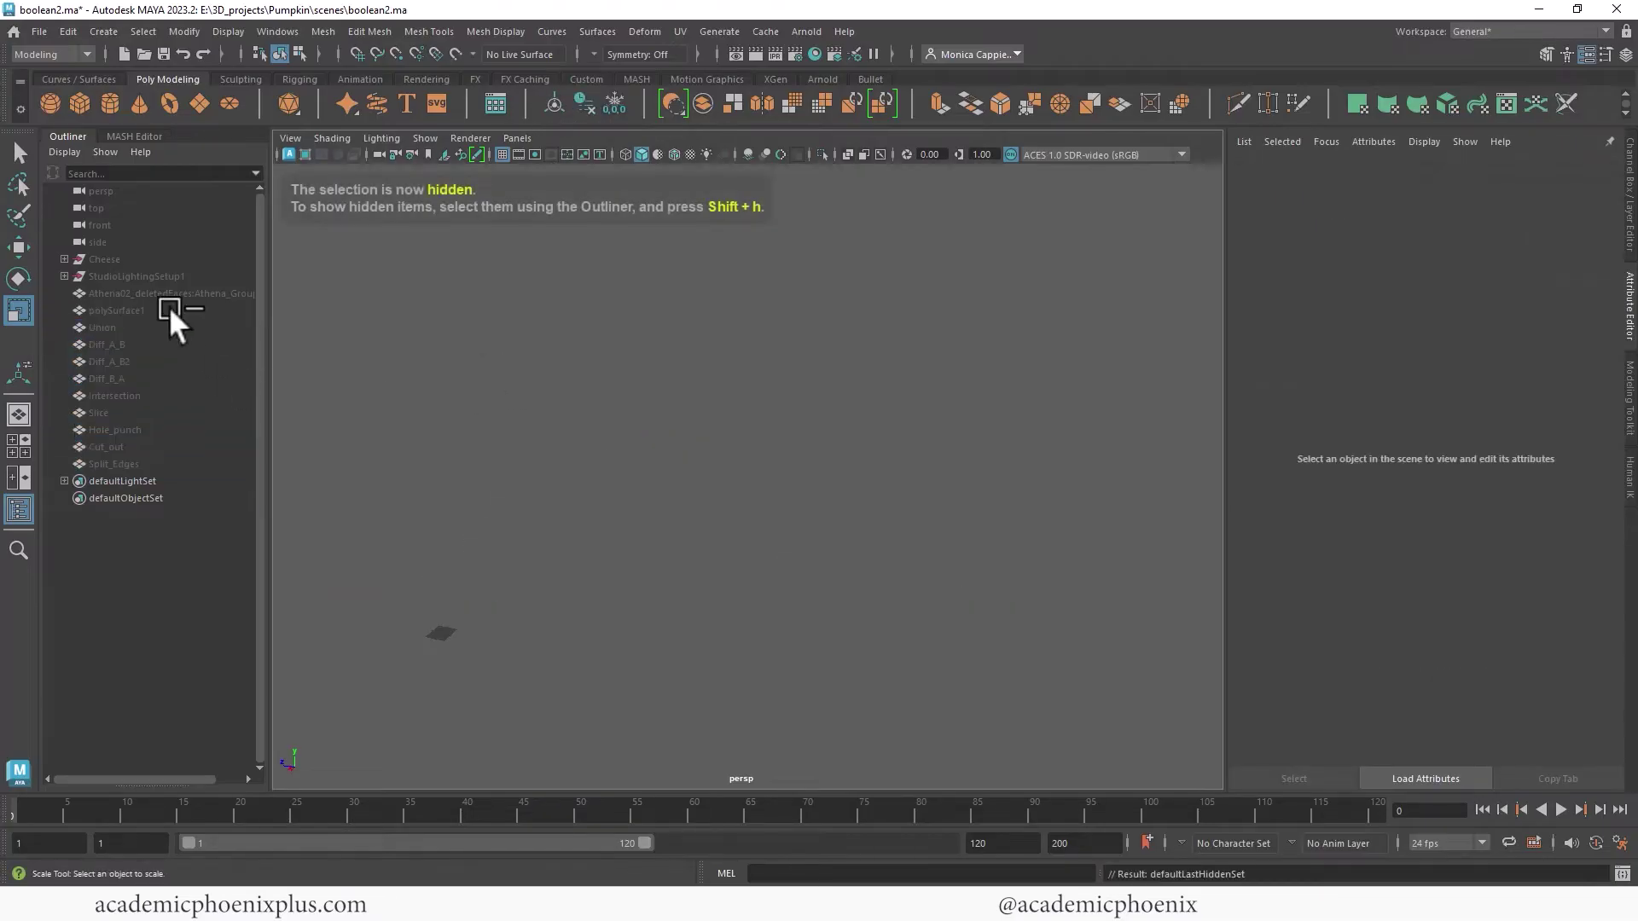
Step: Unhide the Cheese group and expand it to list its wedge and spheres
{"action": "left_click", "coordinate": [105, 259]}
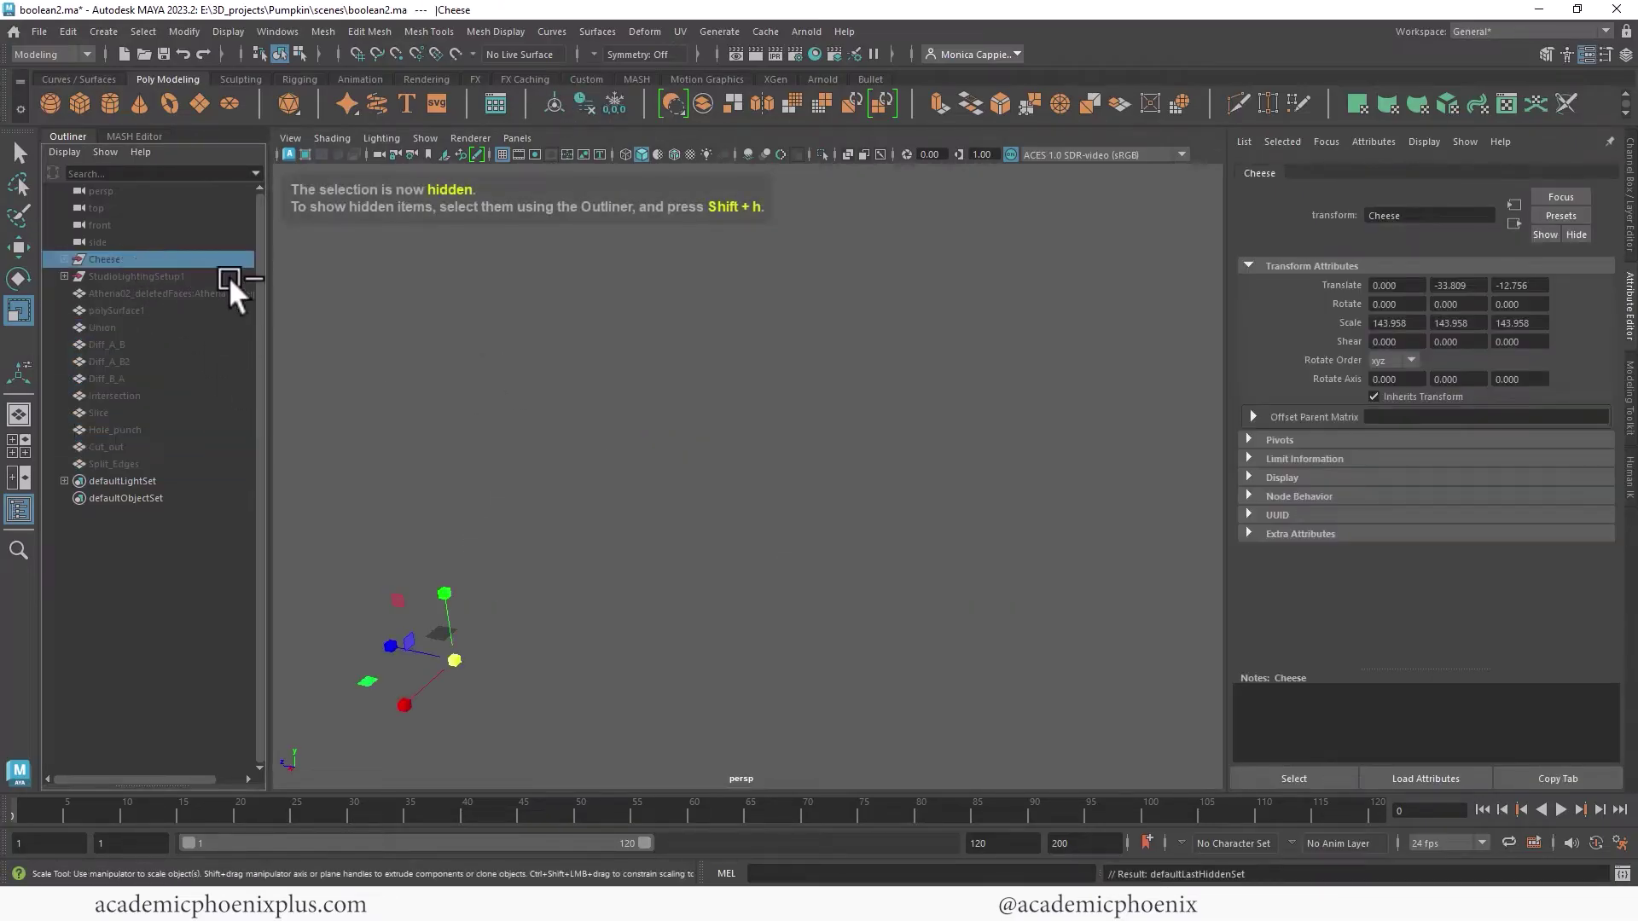
{"action": "key", "text": "shift+h"}
{"action": "left_click", "coordinate": [557, 521]}
{"action": "left_click_drag", "start_coordinate": [622, 494], "coordinate": [597, 461], "text": "alt"}
{"action": "left_click", "coordinate": [64, 259]}
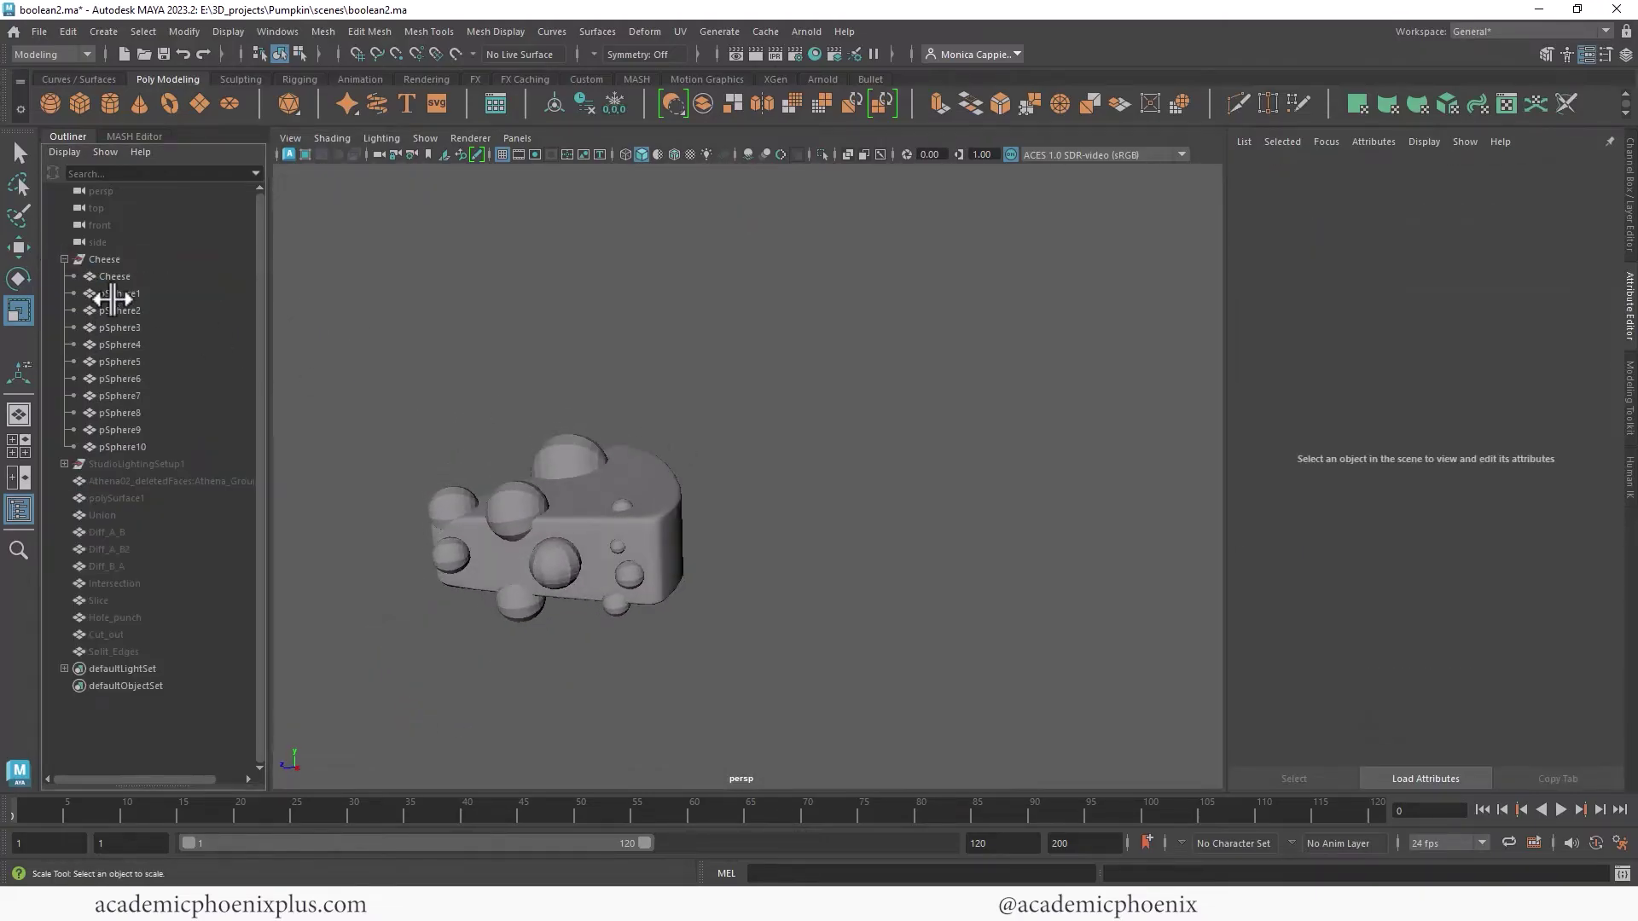
Step: Hide pSphere1 to pSphere10 to examine the Cheese wedge alone, and show the spheres again
{"action": "left_click_drag", "start_coordinate": [111, 296], "coordinate": [140, 440]}
{"action": "key", "text": "ctrl+h"}
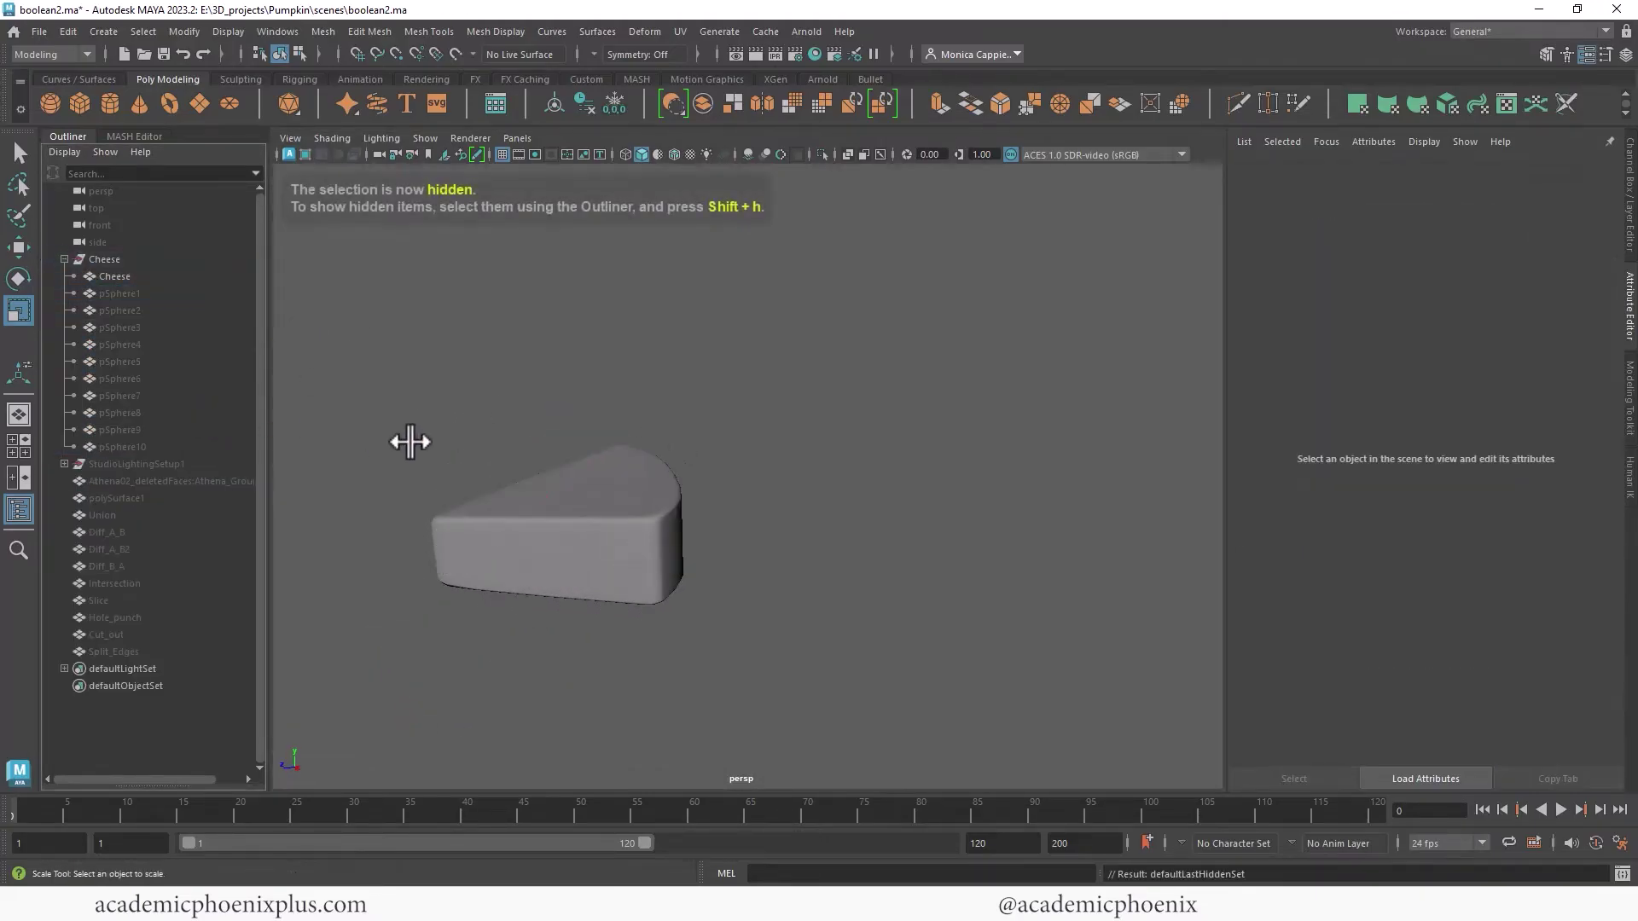
{"action": "right_click_drag", "start_coordinate": [607, 486], "coordinate": [955, 494], "text": "alt"}
{"action": "middle_click_drag", "start_coordinate": [478, 574], "coordinate": [683, 464], "text": "alt"}
{"action": "left_click_drag", "start_coordinate": [683, 464], "coordinate": [691, 489], "text": "alt"}
{"action": "right_click_drag", "start_coordinate": [691, 490], "coordinate": [682, 502], "text": "alt"}
{"action": "left_click_drag", "start_coordinate": [681, 502], "coordinate": [538, 474], "text": "alt"}
{"action": "left_click_drag", "start_coordinate": [120, 296], "coordinate": [153, 445]}
{"action": "key", "text": "shift+h"}
{"action": "left_click", "coordinate": [951, 502]}
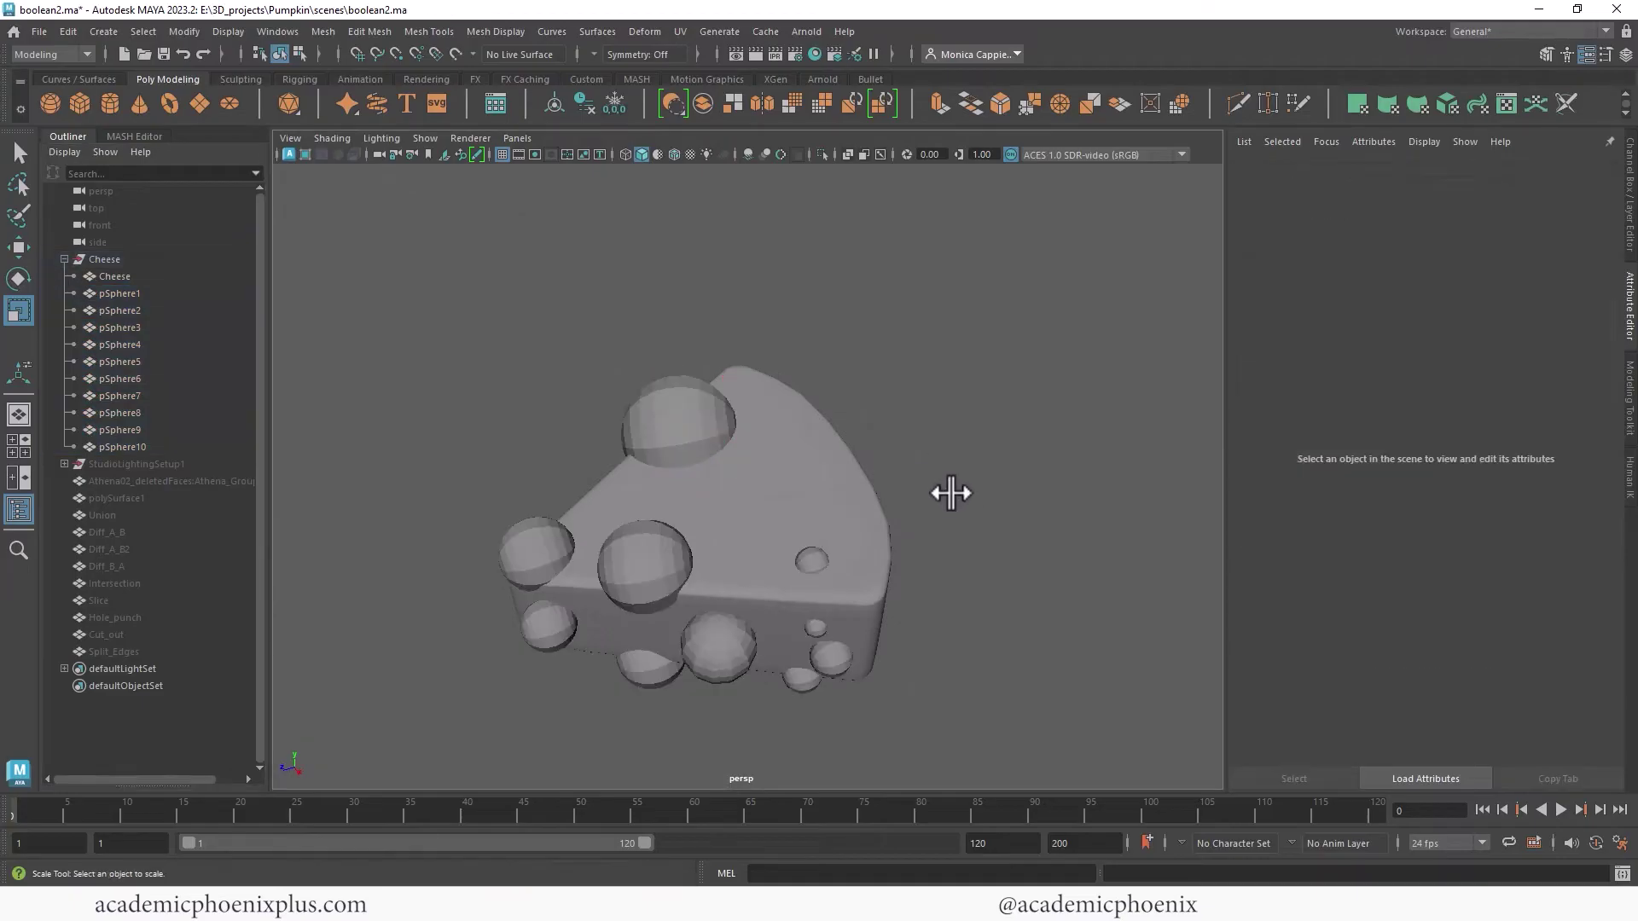
Step: Subtract pSphere1 to pSphere10 from the Cheese wedge with a Difference (A-B) Boolean, selecting the wedge first
{"action": "left_click_drag", "start_coordinate": [955, 490], "coordinate": [870, 432], "text": "alt"}
{"action": "right_click_drag", "start_coordinate": [870, 432], "coordinate": [832, 465], "text": "alt"}
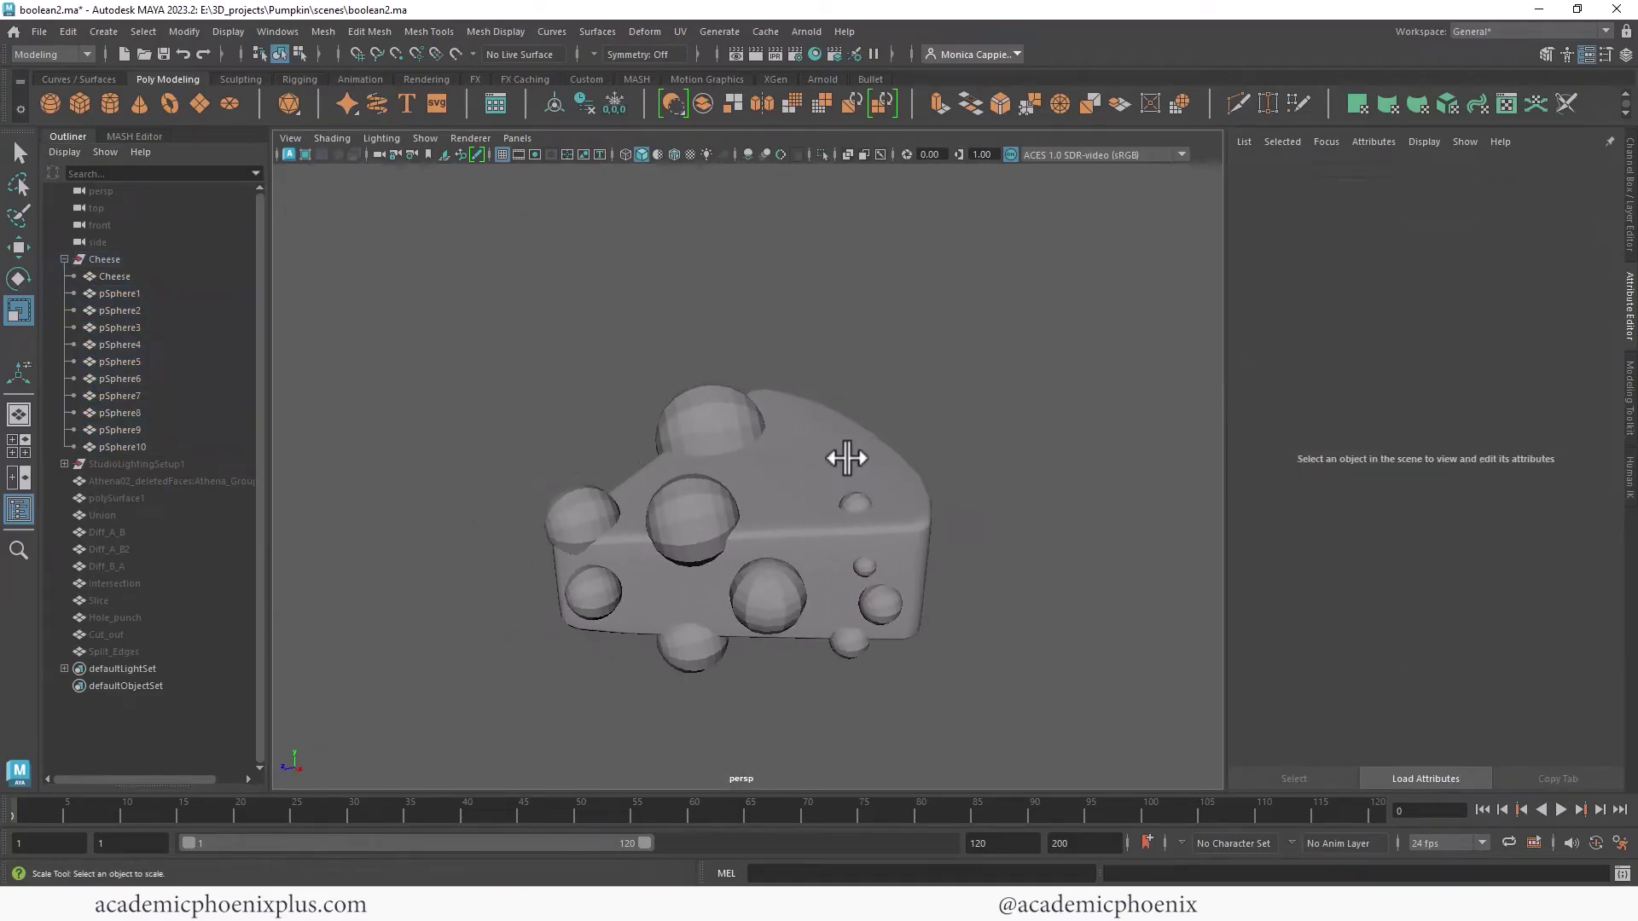
{"action": "left_click", "coordinate": [844, 458]}
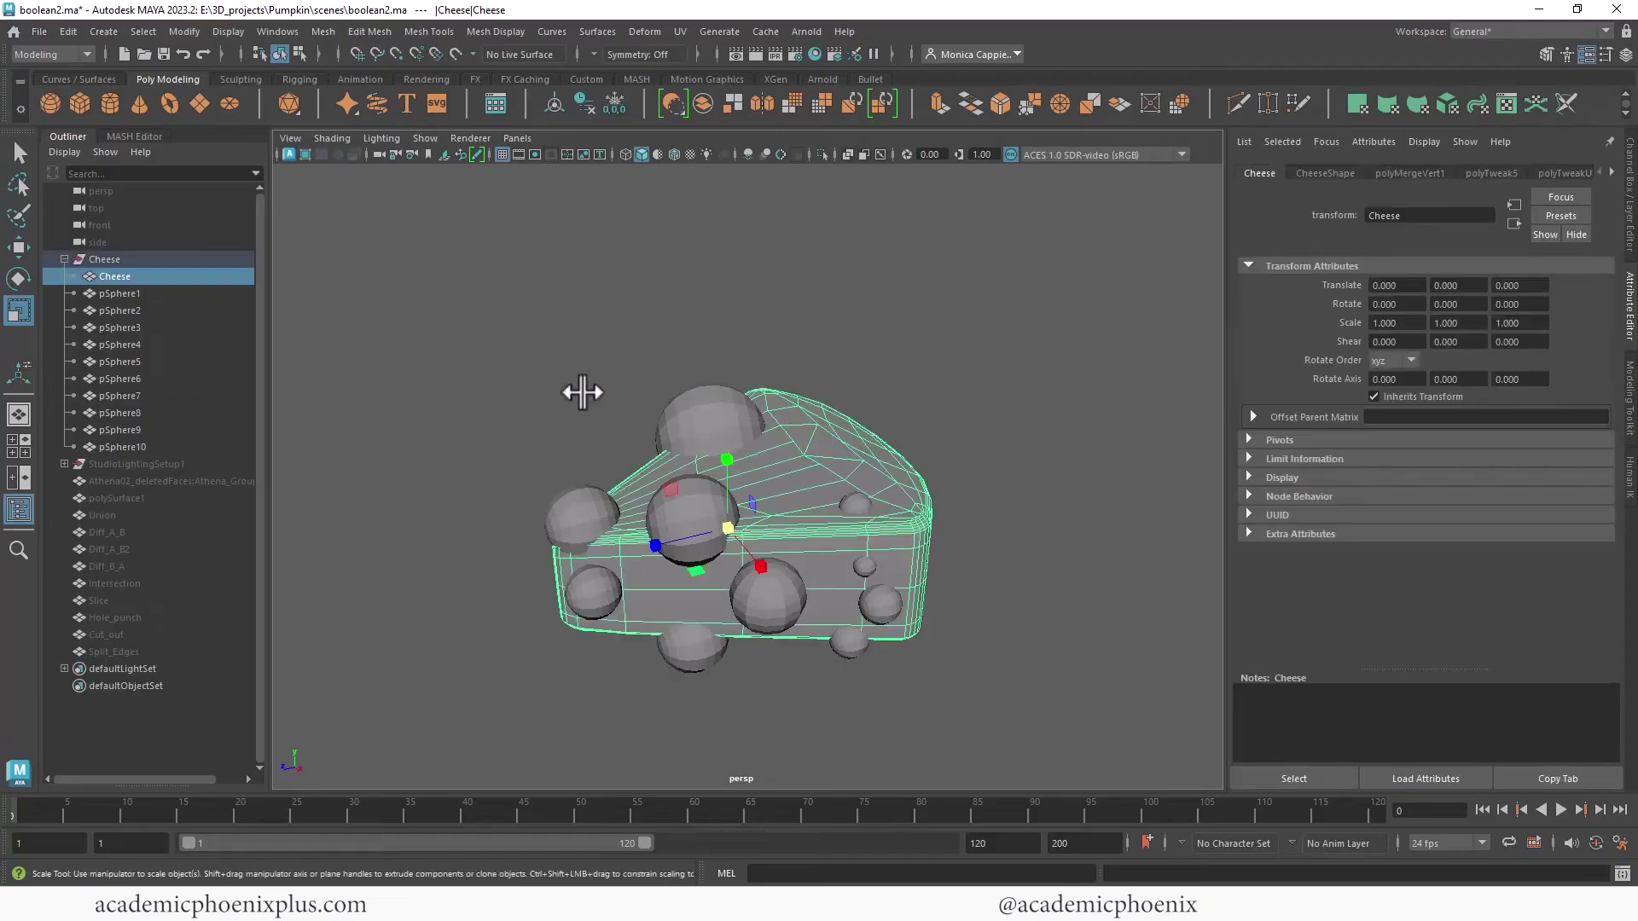
{"action": "left_click", "coordinate": [907, 452]}
{"action": "left_click", "coordinate": [775, 440]}
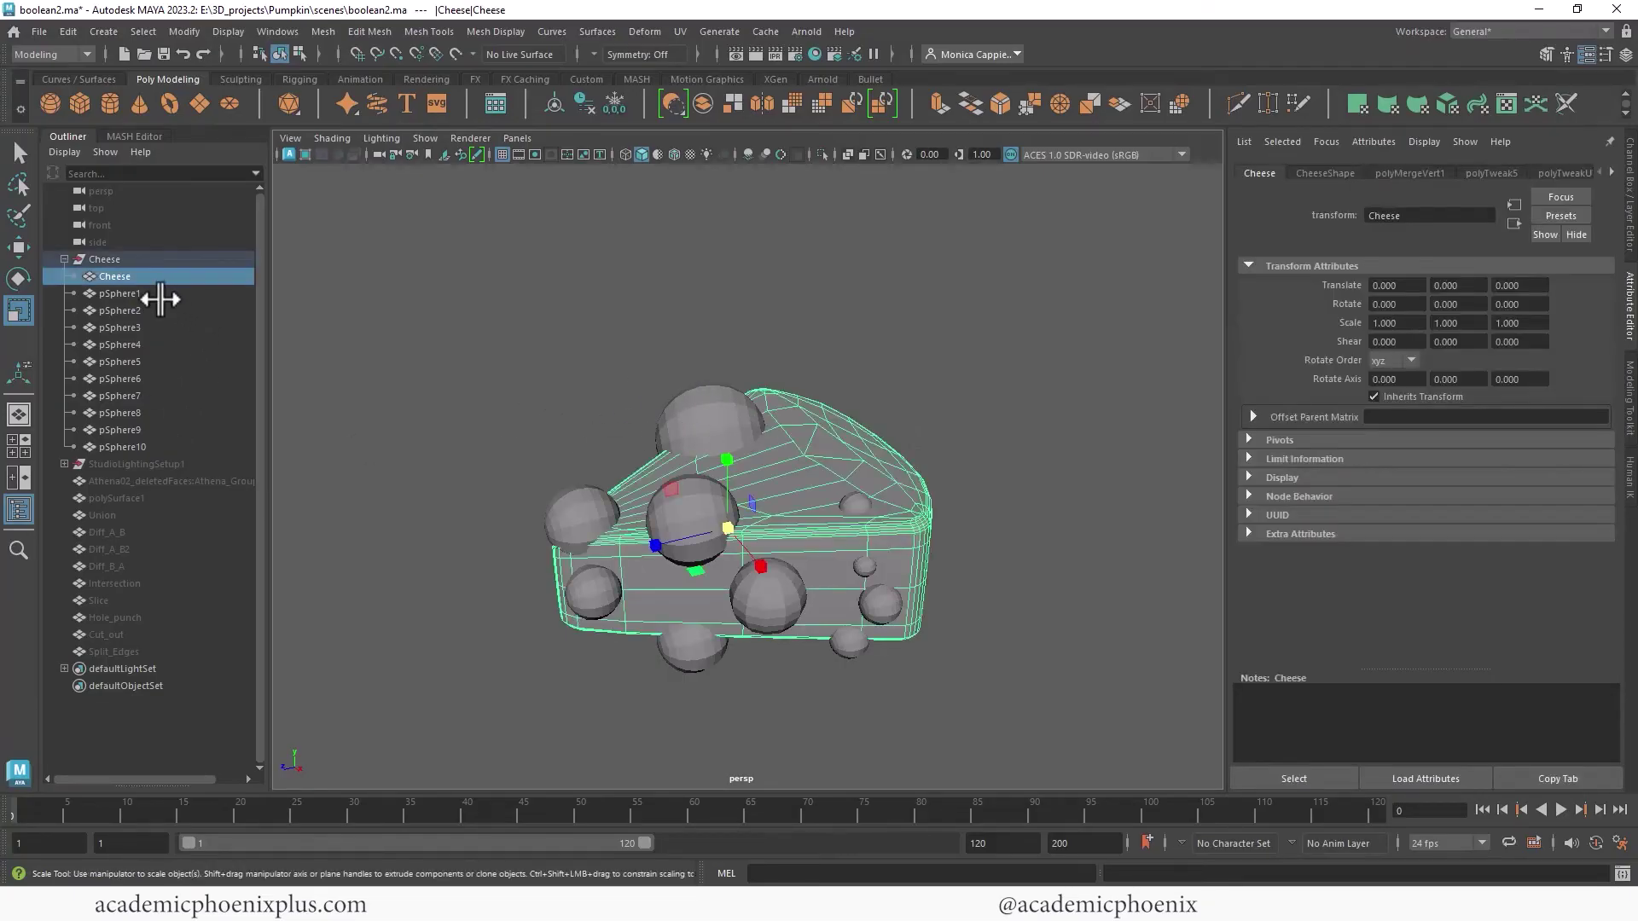
{"action": "left_click", "coordinate": [161, 447], "text": "shift"}
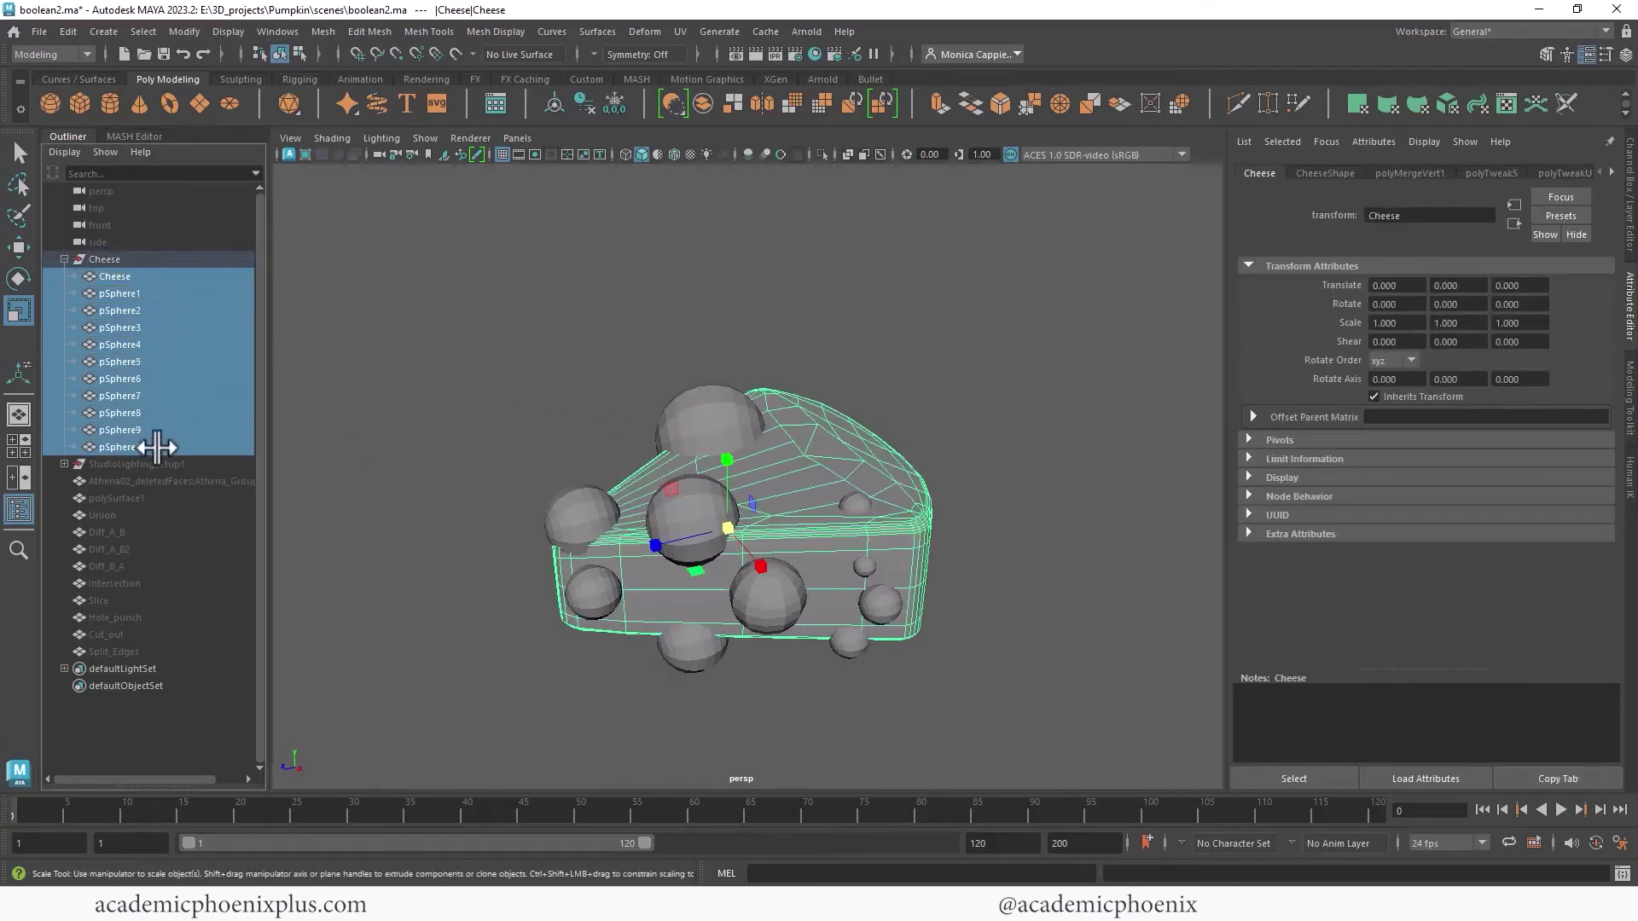
{"action": "left_click", "coordinate": [325, 27]}
{"action": "mouse_move", "coordinate": [347, 65]}
{"action": "left_click", "coordinate": [551, 83]}
{"action": "left_click", "coordinate": [939, 365]}
Step: Move the Boolean cheese result sideways, clear of the original wedge and spheres
{"action": "left_click_drag", "start_coordinate": [939, 365], "coordinate": [841, 460], "text": "alt"}
{"action": "left_click", "coordinate": [736, 563]}
{"action": "right_click_drag", "start_coordinate": [943, 512], "coordinate": [748, 495], "text": "alt"}
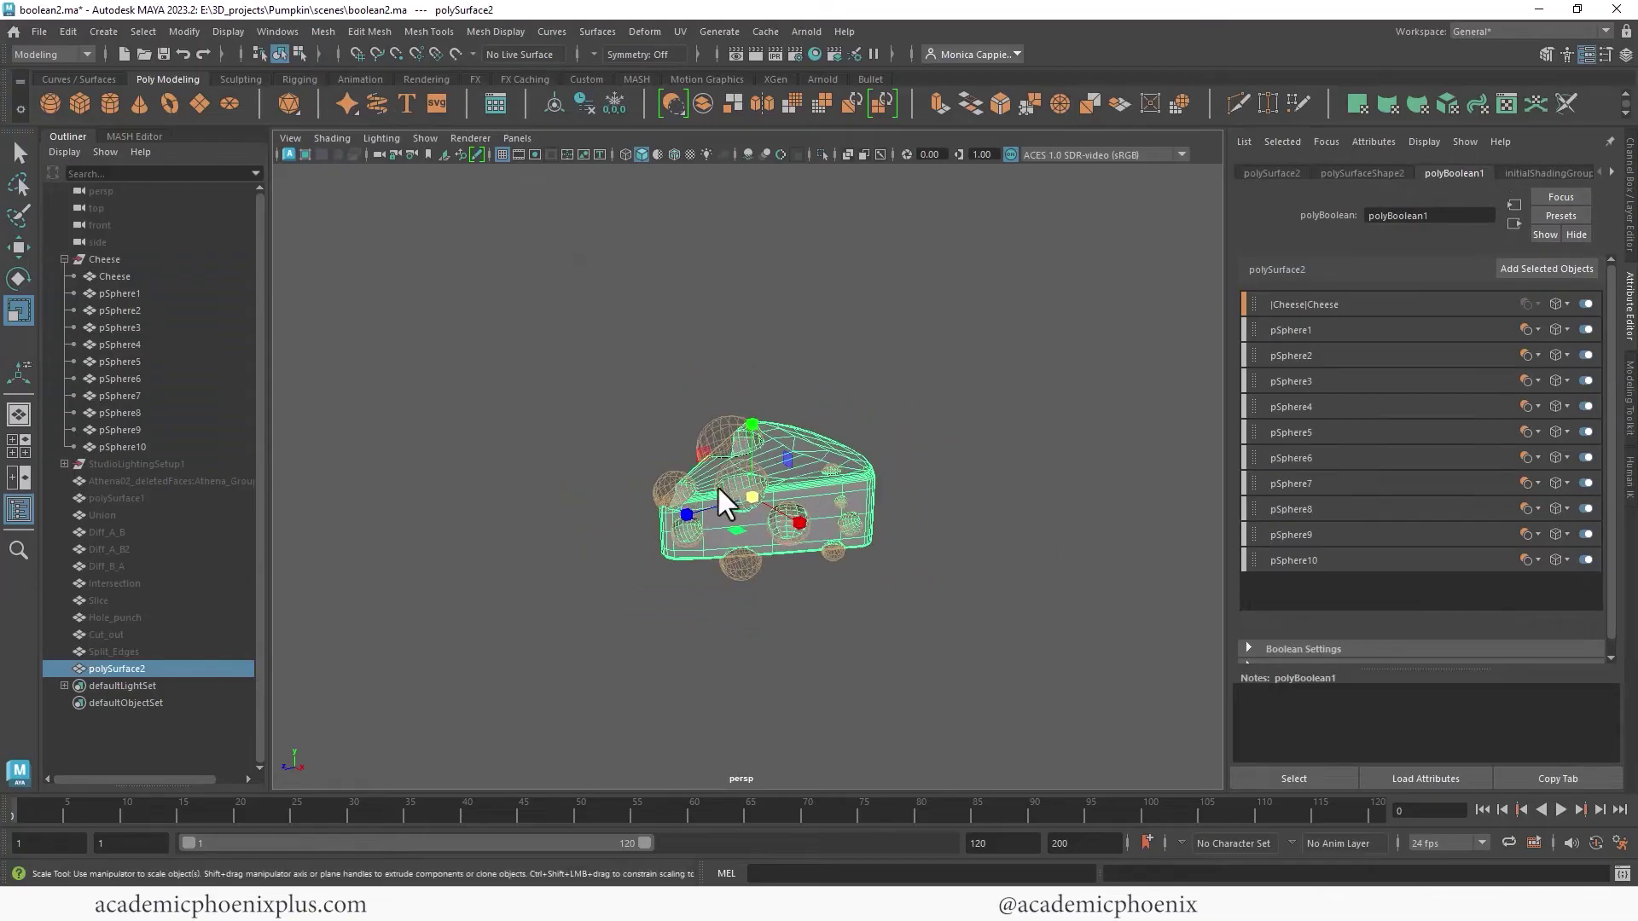
{"action": "key", "text": "w"}
{"action": "left_click_drag", "start_coordinate": [751, 499], "coordinate": [959, 509]}
{"action": "left_click", "coordinate": [1026, 533]}
{"action": "right_click_drag", "start_coordinate": [960, 508], "coordinate": [1036, 512], "text": "alt"}
{"action": "middle_click_drag", "start_coordinate": [1036, 512], "coordinate": [829, 512], "text": "alt"}
{"action": "left_click_drag", "start_coordinate": [828, 511], "coordinate": [874, 529], "text": "alt"}
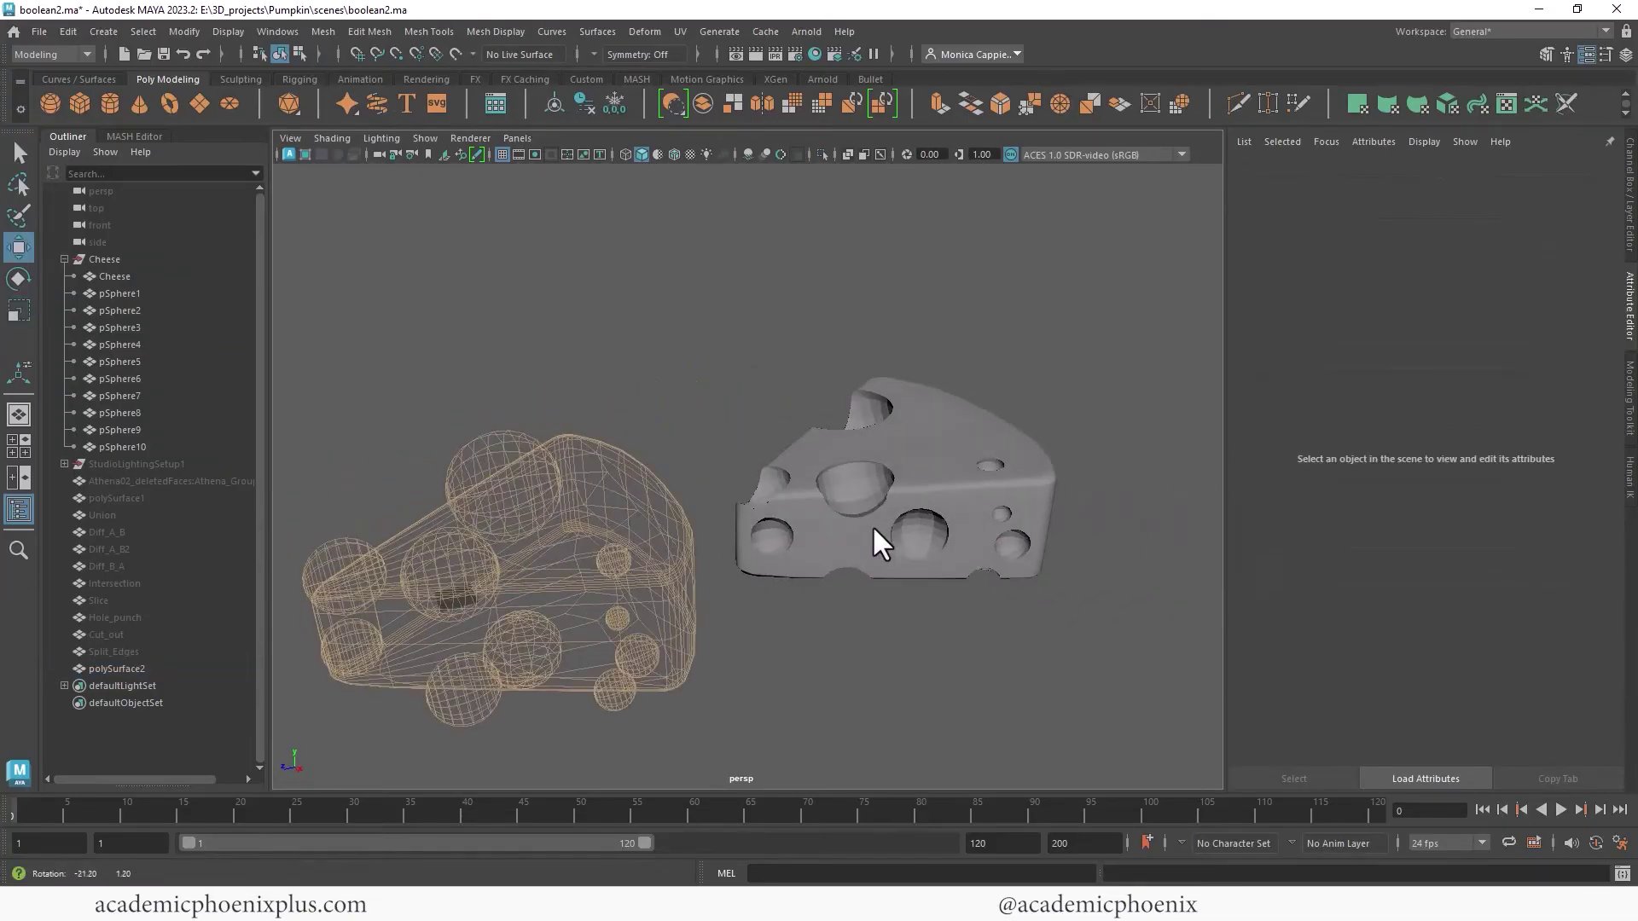
Step: Examine the carved holes and wireframe of the Boolean cheese up close
{"action": "right_click_drag", "start_coordinate": [874, 528], "coordinate": [1035, 522], "text": "alt"}
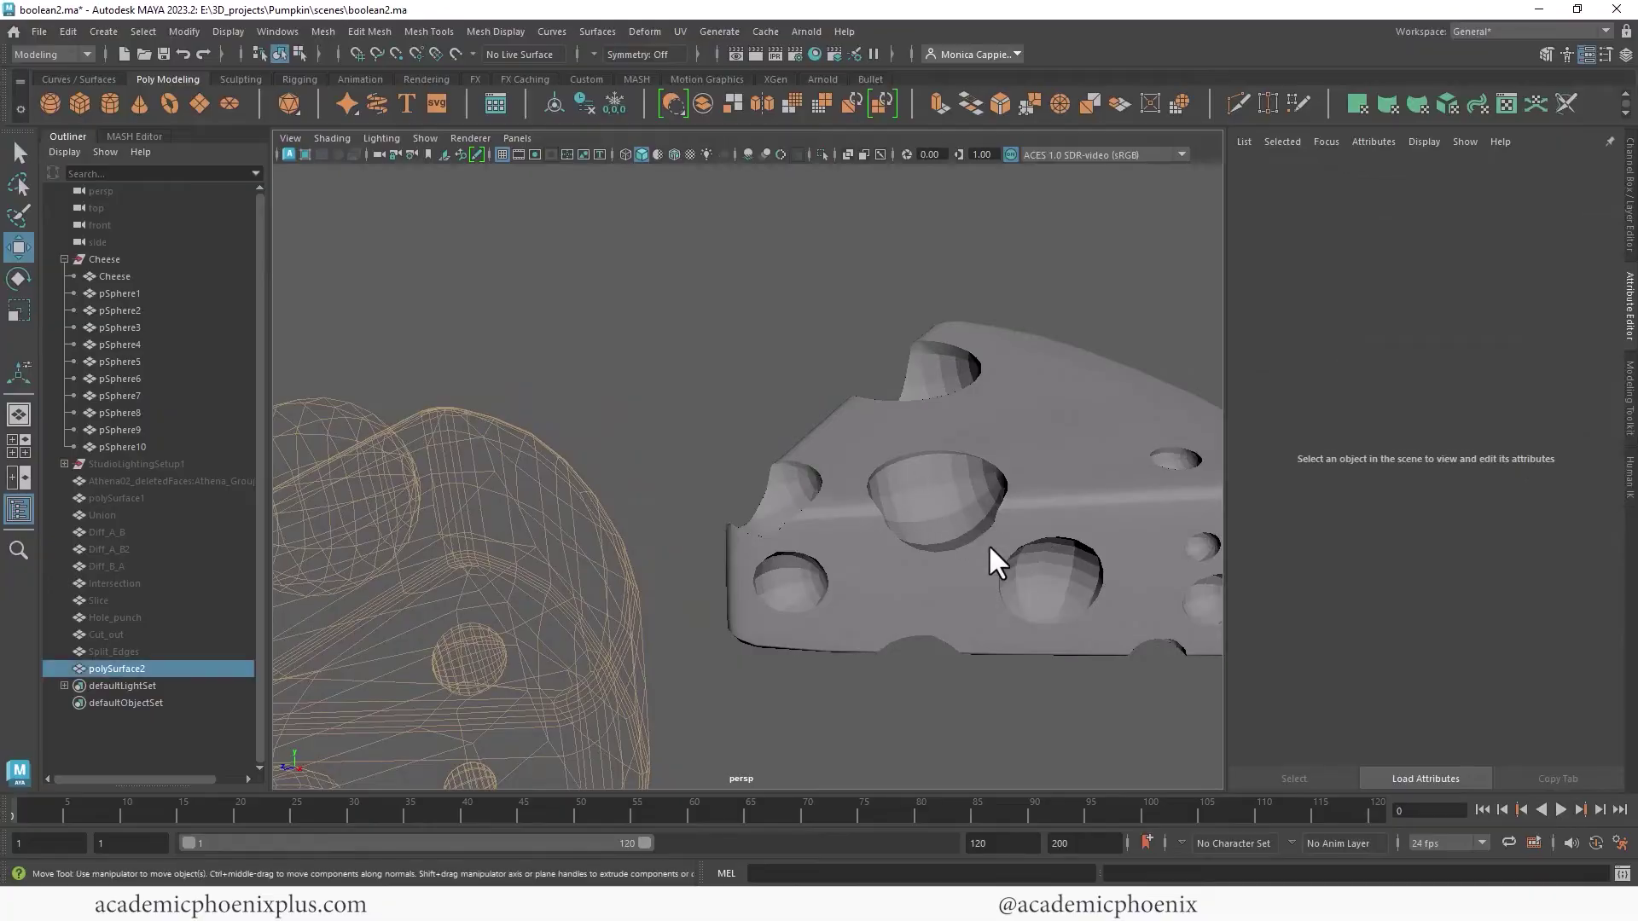
{"action": "left_click", "coordinate": [990, 544]}
{"action": "left_click", "coordinate": [1008, 637]}
{"action": "scroll", "coordinate": [938, 559], "scroll_direction": "down", "scroll_amount": 3}
{"action": "left_click", "coordinate": [885, 565]}
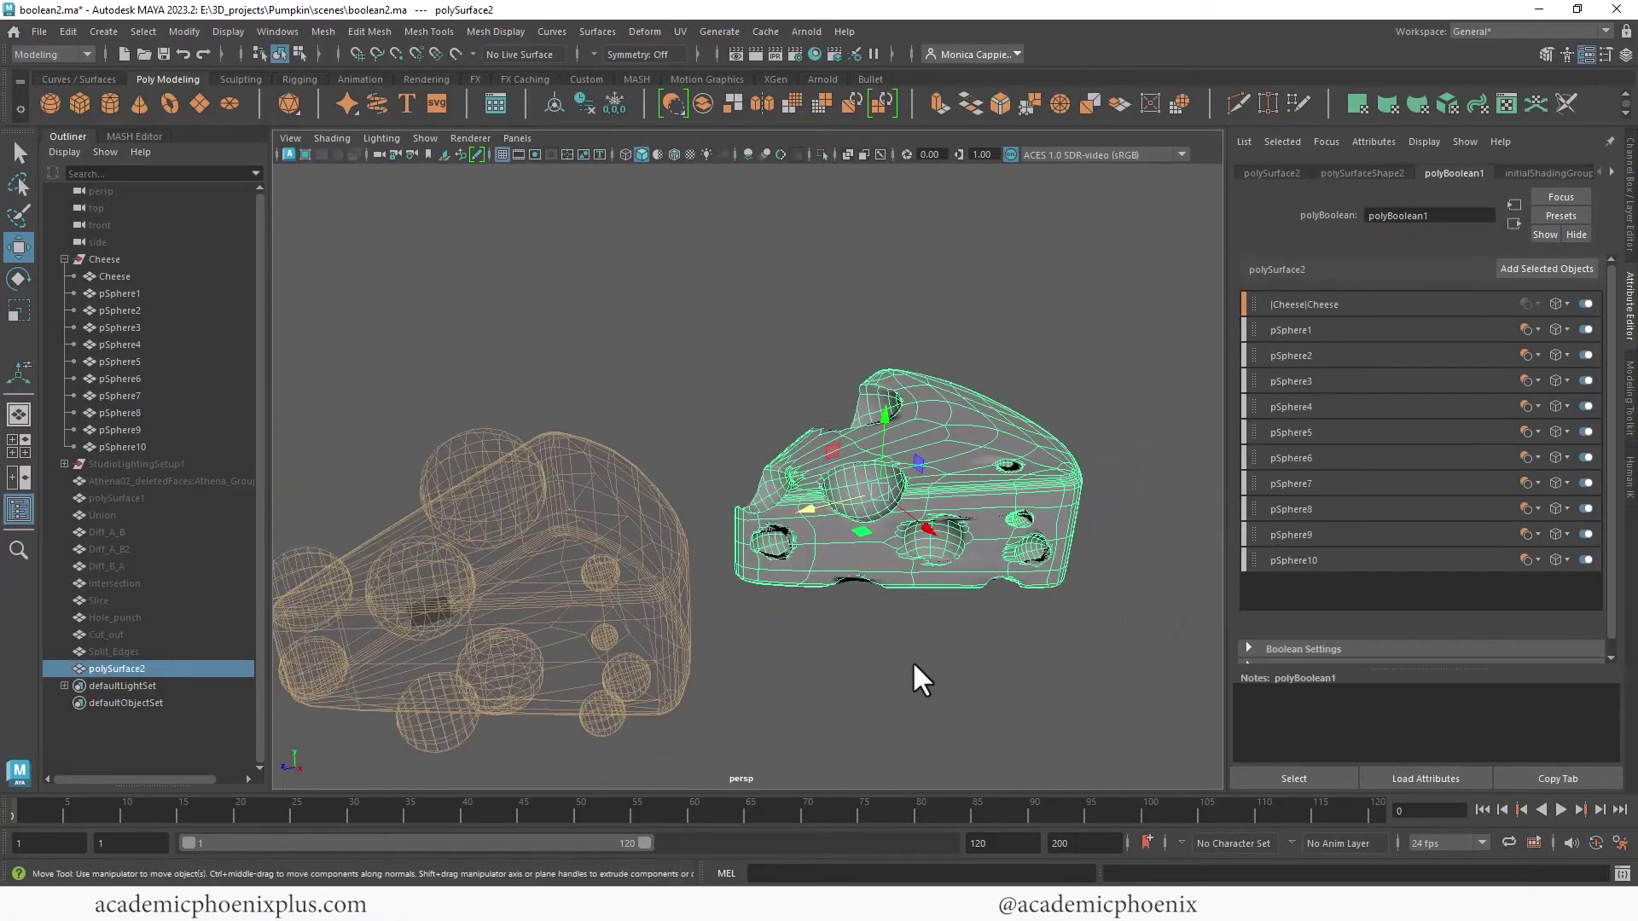
{"action": "left_click", "coordinate": [919, 664]}
{"action": "scroll", "coordinate": [926, 554], "scroll_direction": "up", "scroll_amount": 3}
{"action": "scroll", "coordinate": [776, 520], "scroll_direction": "down", "scroll_amount": 2}
{"action": "middle_click_drag", "start_coordinate": [763, 557], "coordinate": [781, 529], "text": "alt"}
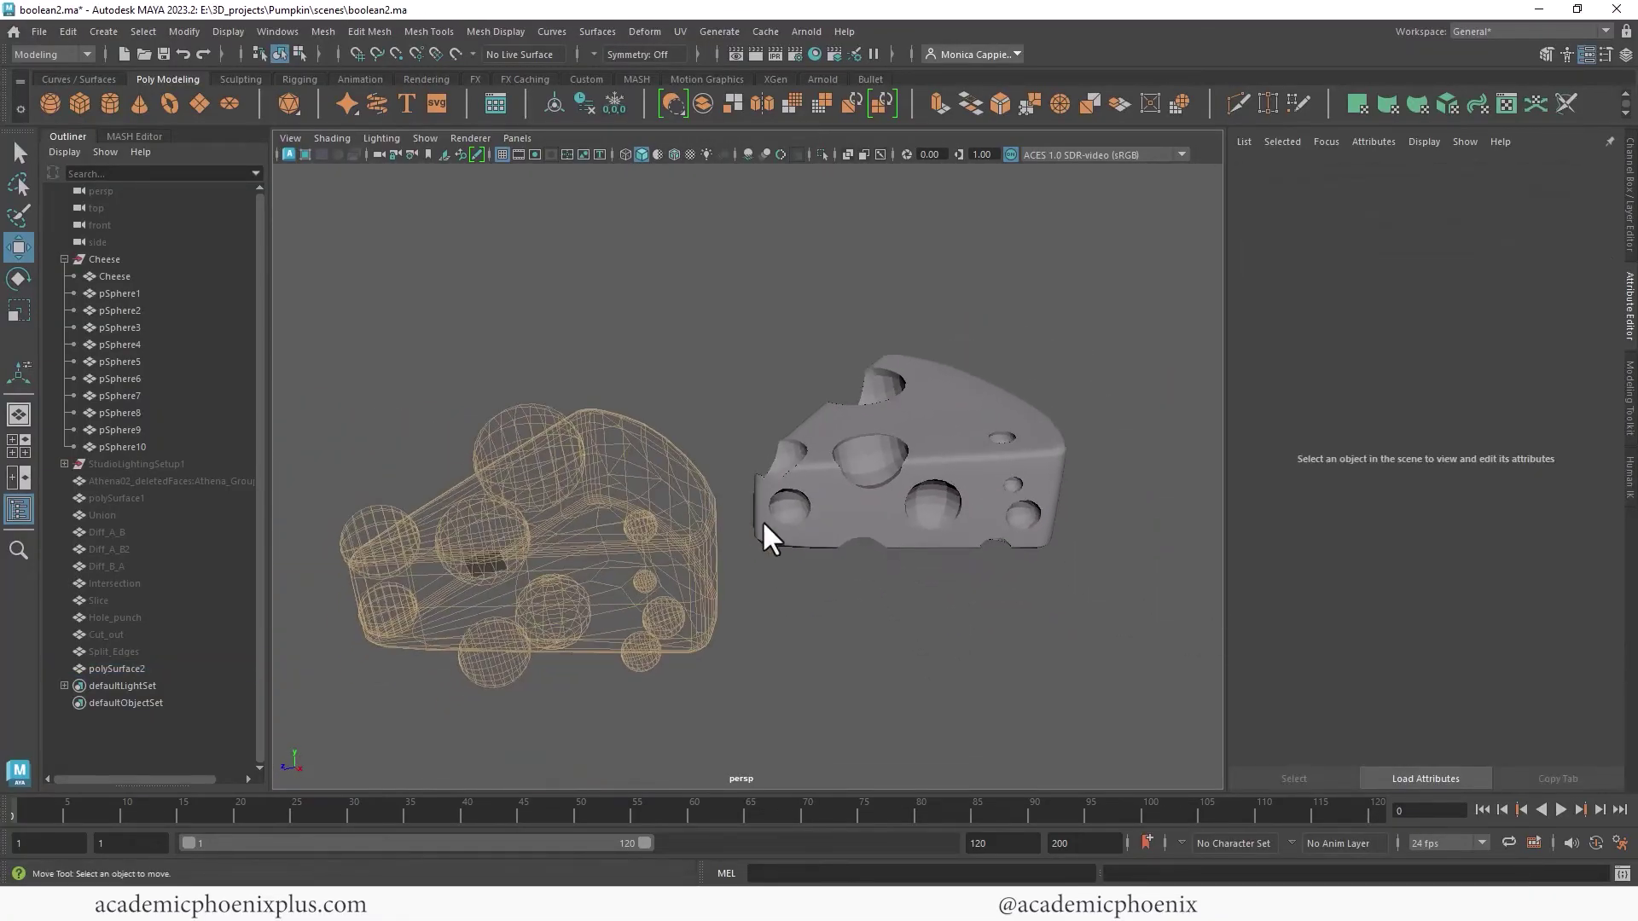
{"action": "mouse_move", "coordinate": [781, 529]}
{"action": "left_mouse_down", "text": "alt"}
{"action": "mouse_move", "coordinate": [843, 535]}
{"action": "mouse_move", "coordinate": [800, 544]}
{"action": "left_mouse_up", "text": "alt"}
Step: Smooth pSphere1 to pSphere10 with one division to round the holes in the cheese
{"action": "key", "text": "ctrl+z"}
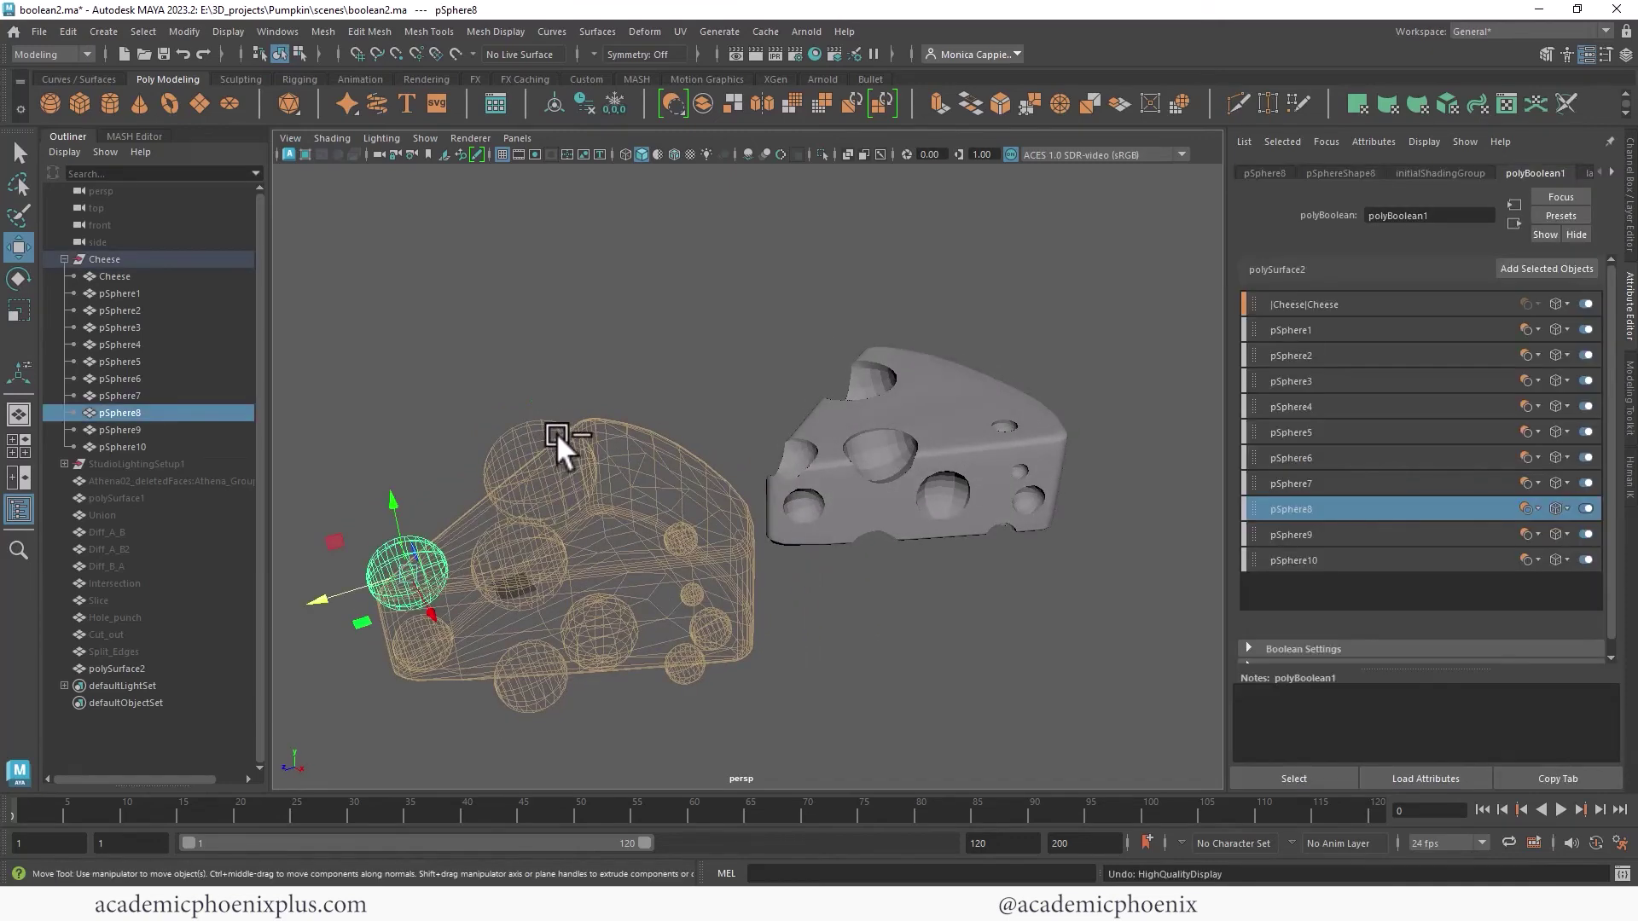
{"action": "left_click", "coordinate": [556, 435]}
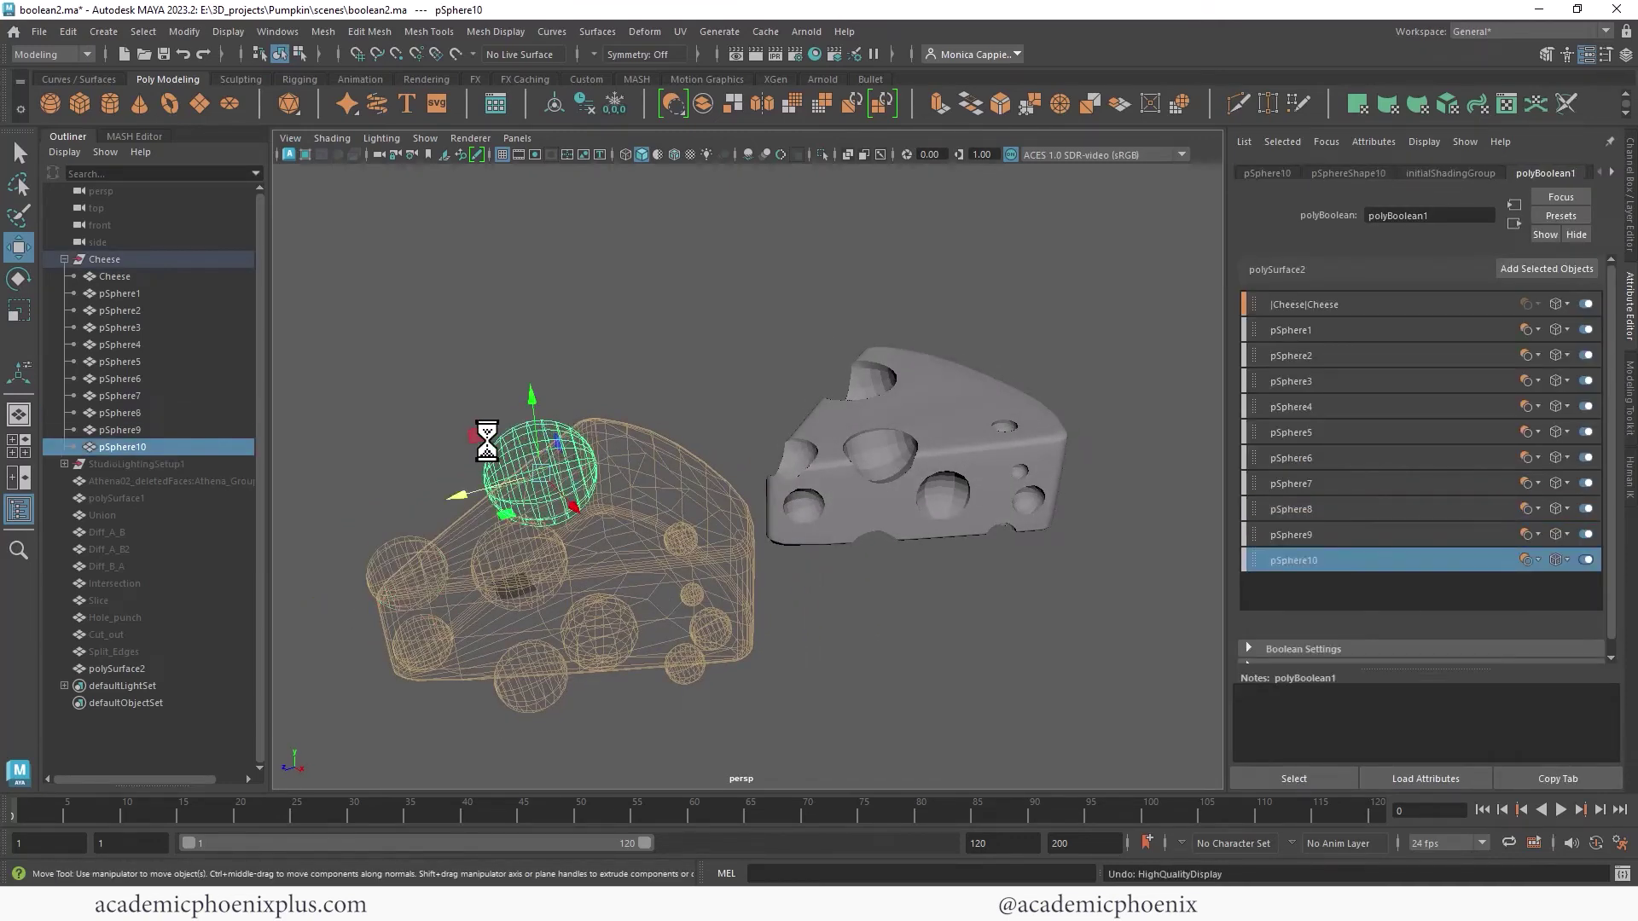
{"action": "left_click_drag", "start_coordinate": [120, 293], "coordinate": [133, 447]}
{"action": "left_click", "coordinate": [325, 31]}
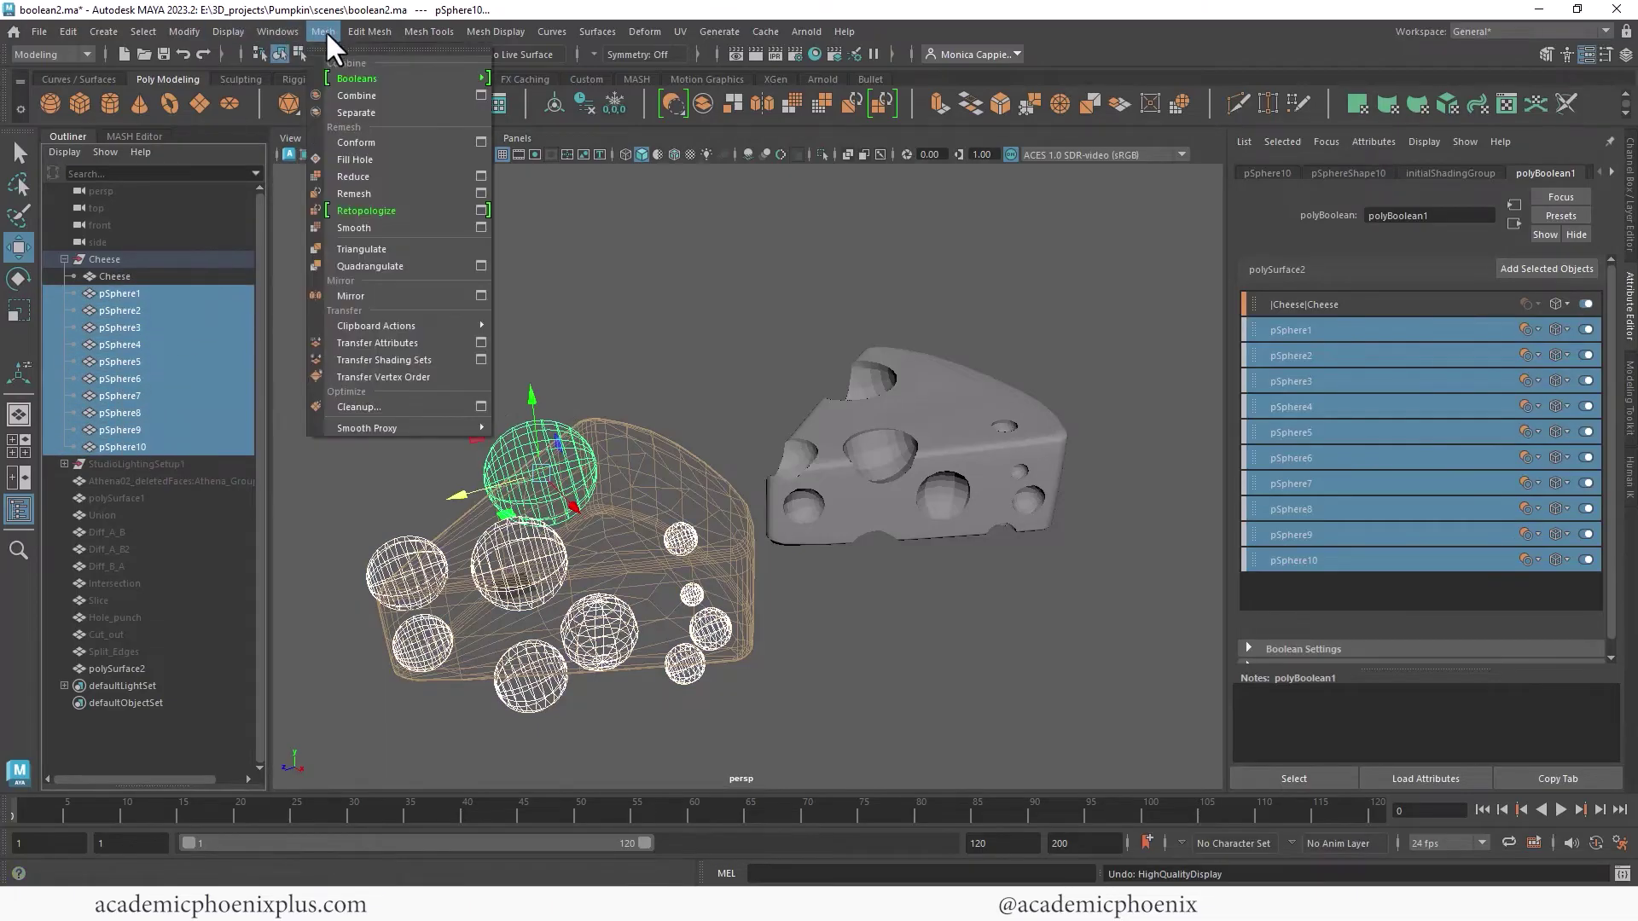
{"action": "left_click", "coordinate": [382, 221]}
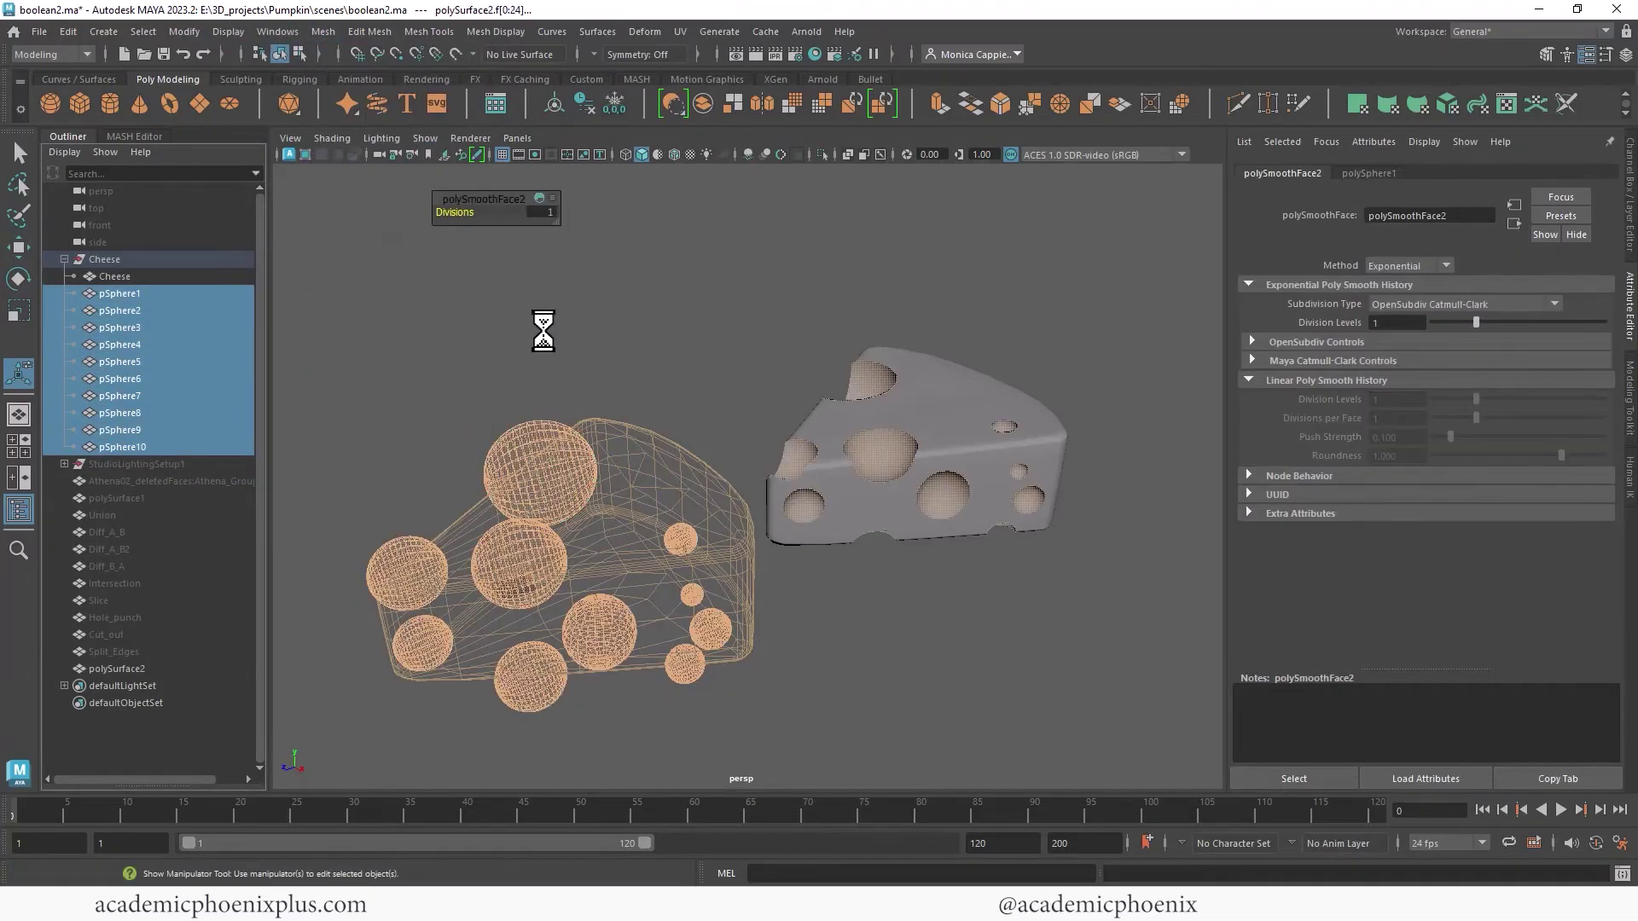
Step: Examine the smoothed holes and denser wireframe of the Boolean cheese beside its source objects
{"action": "left_click", "coordinate": [694, 365]}
{"action": "scroll", "coordinate": [874, 516], "scroll_direction": "up", "scroll_amount": 5}
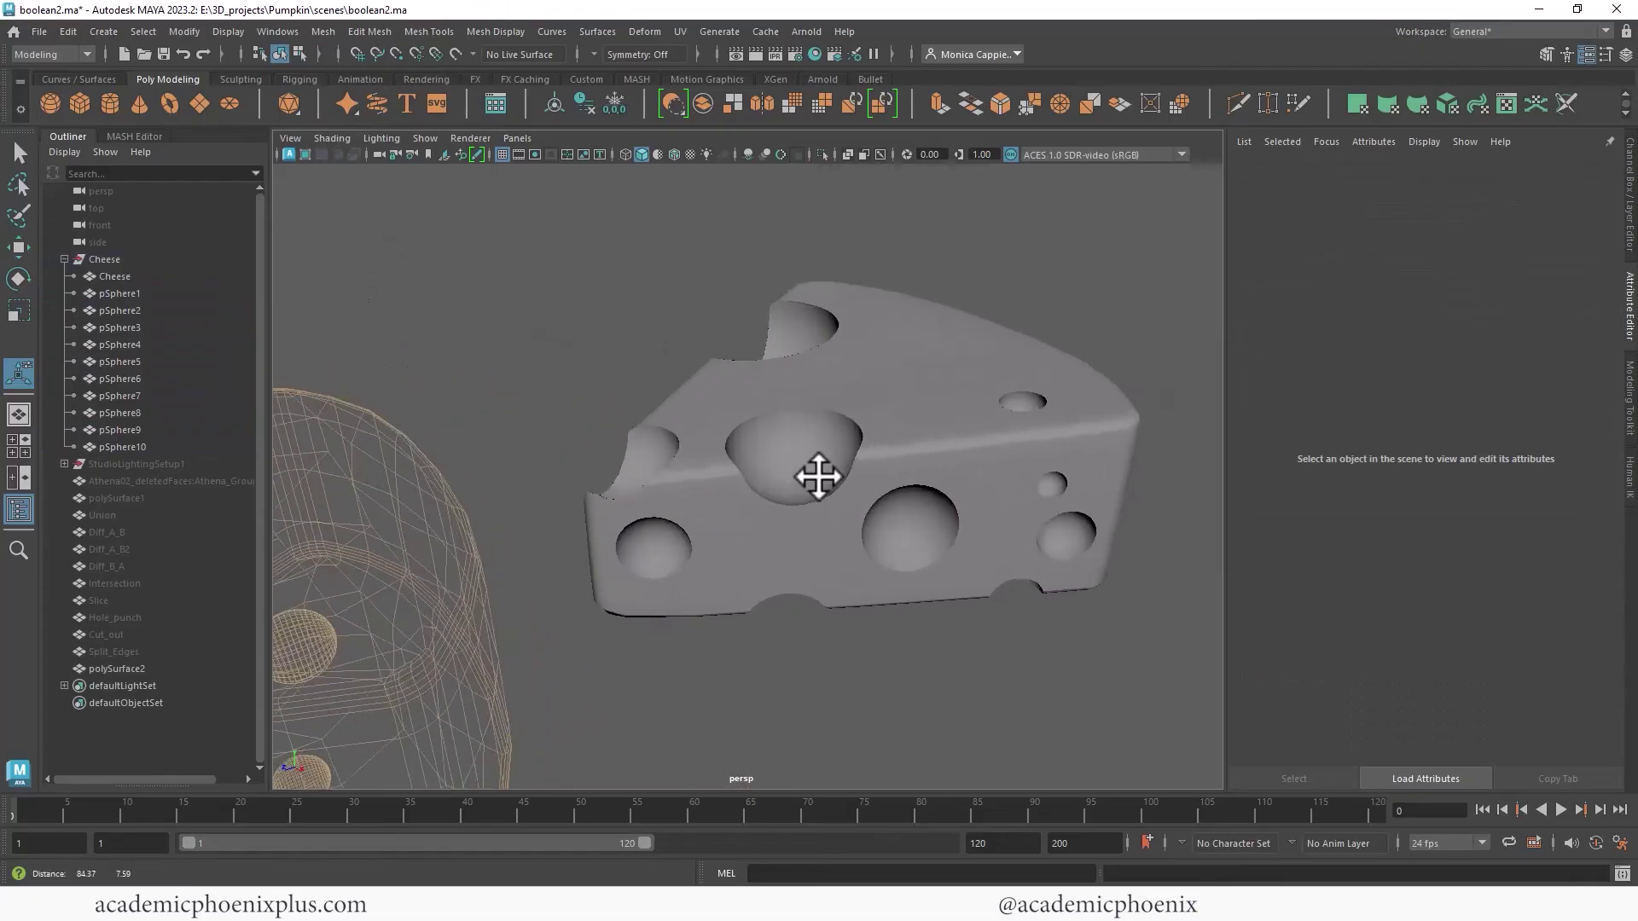
{"action": "left_click", "coordinate": [785, 480]}
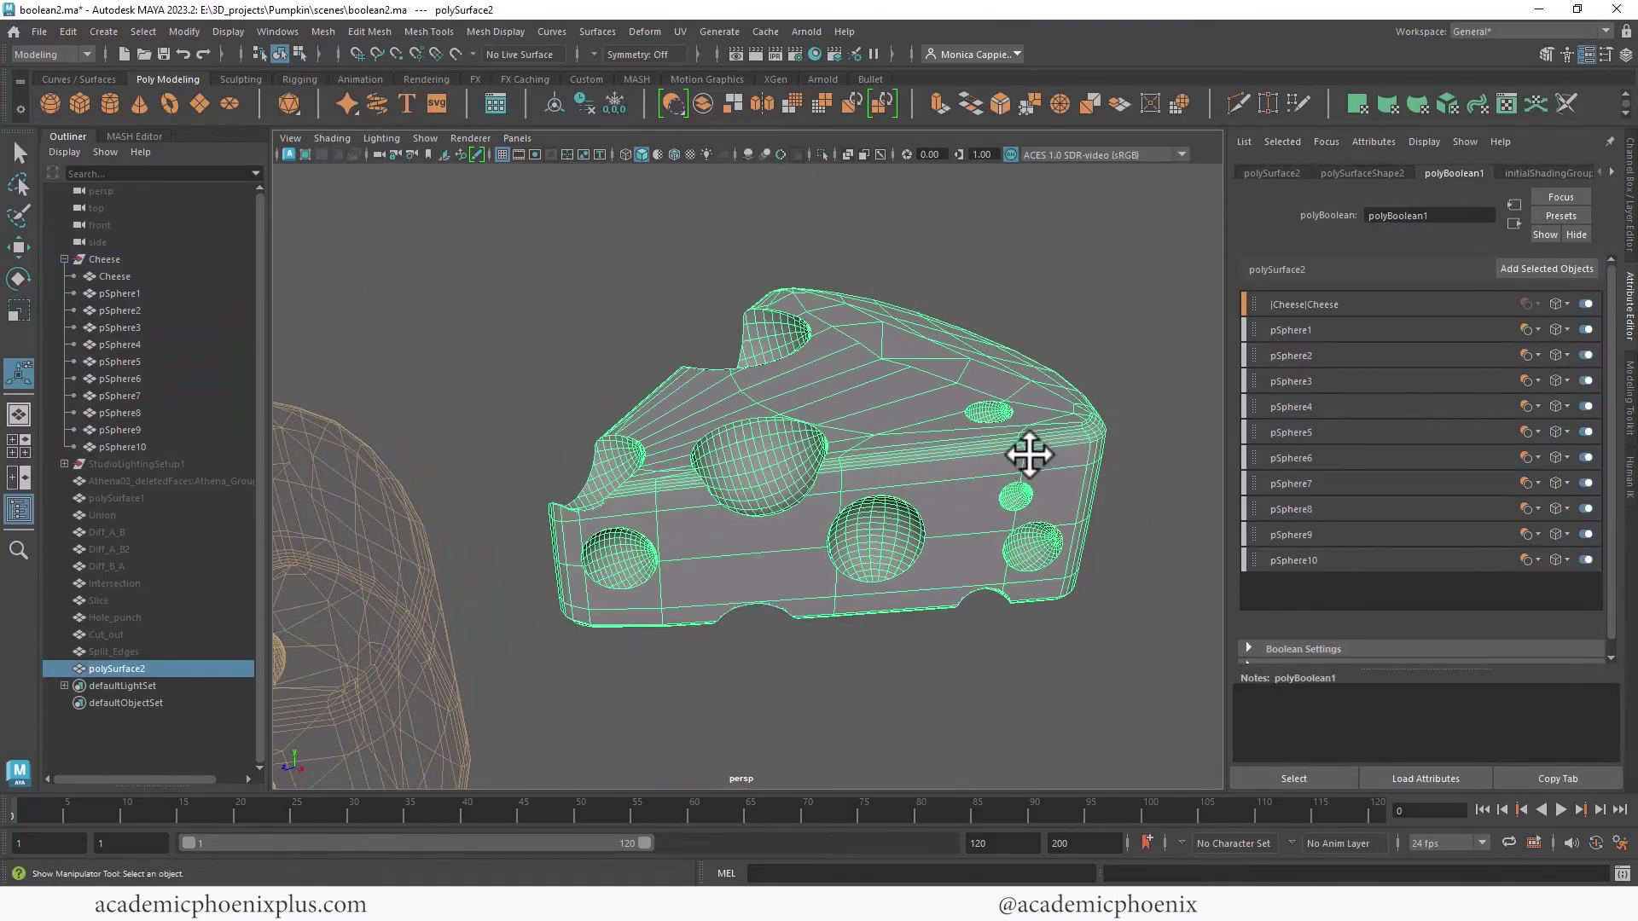
{"action": "scroll", "coordinate": [640, 446], "scroll_direction": "down", "scroll_amount": 8}
{"action": "left_click", "coordinate": [919, 594]}
{"action": "left_click_drag", "start_coordinate": [987, 548], "coordinate": [928, 516], "text": "alt"}
{"action": "left_click", "coordinate": [831, 523]}
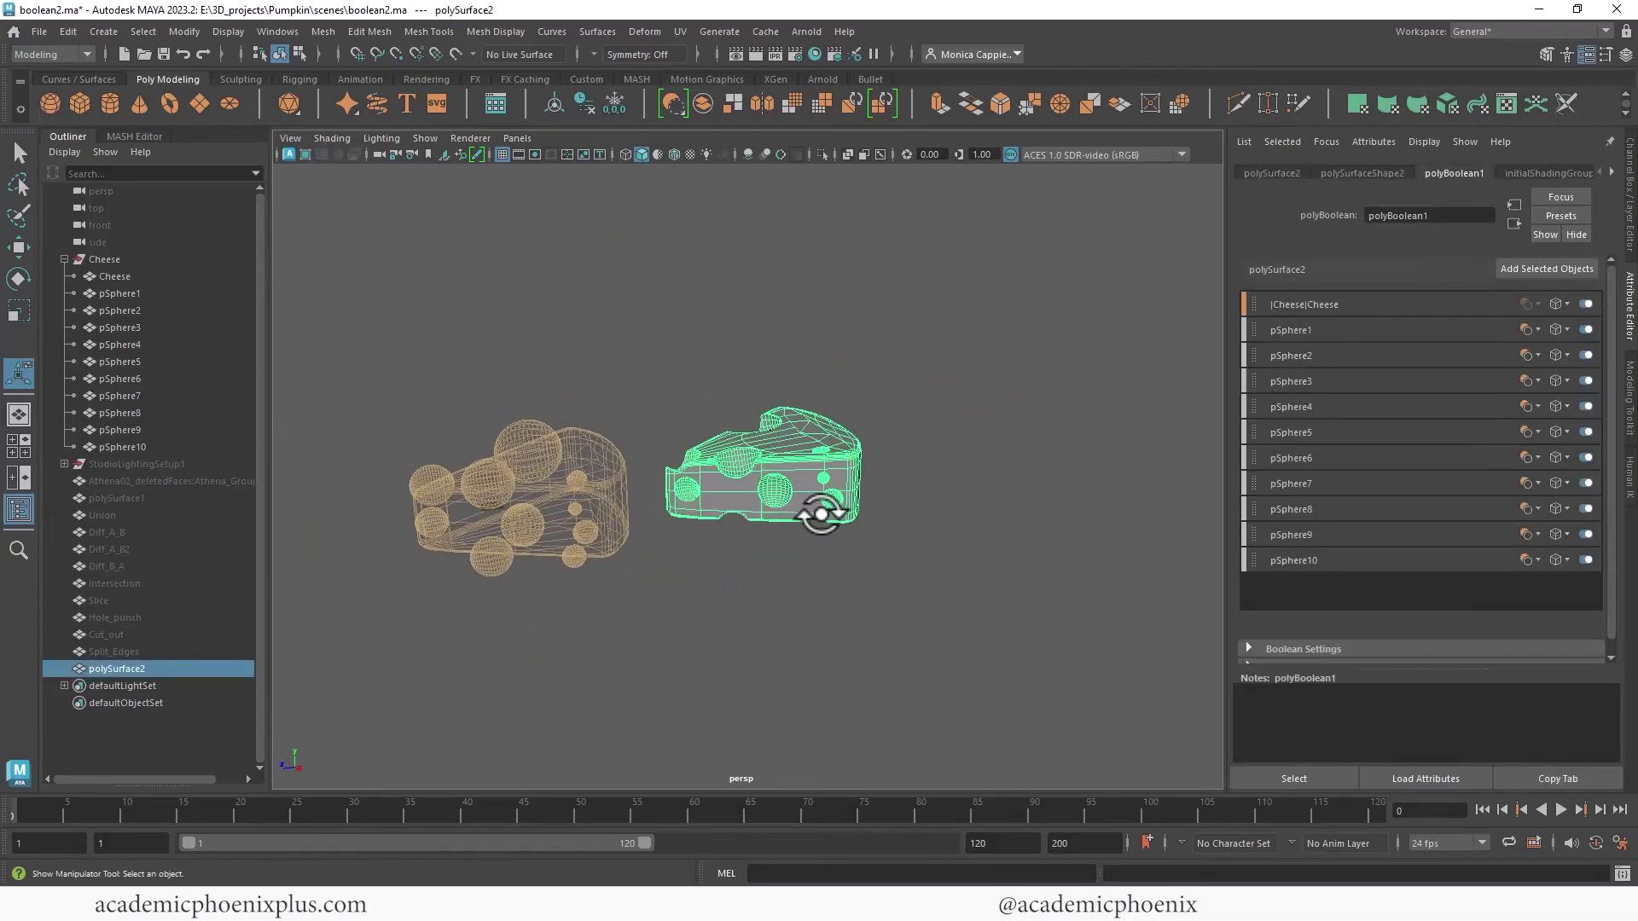
Step: Duplicate the Boolean cheese polySurface2 and move the copy clear of the original
{"action": "key", "text": "ctrl+d"}
{"action": "key", "text": "w"}
{"action": "left_click_drag", "start_coordinate": [746, 478], "coordinate": [904, 458]}
Step: Hide the source wedge, its spheres and the original Boolean cheese, and move the duplicate into the source wedge's place
{"action": "left_click_drag", "start_coordinate": [307, 358], "coordinate": [831, 604]}
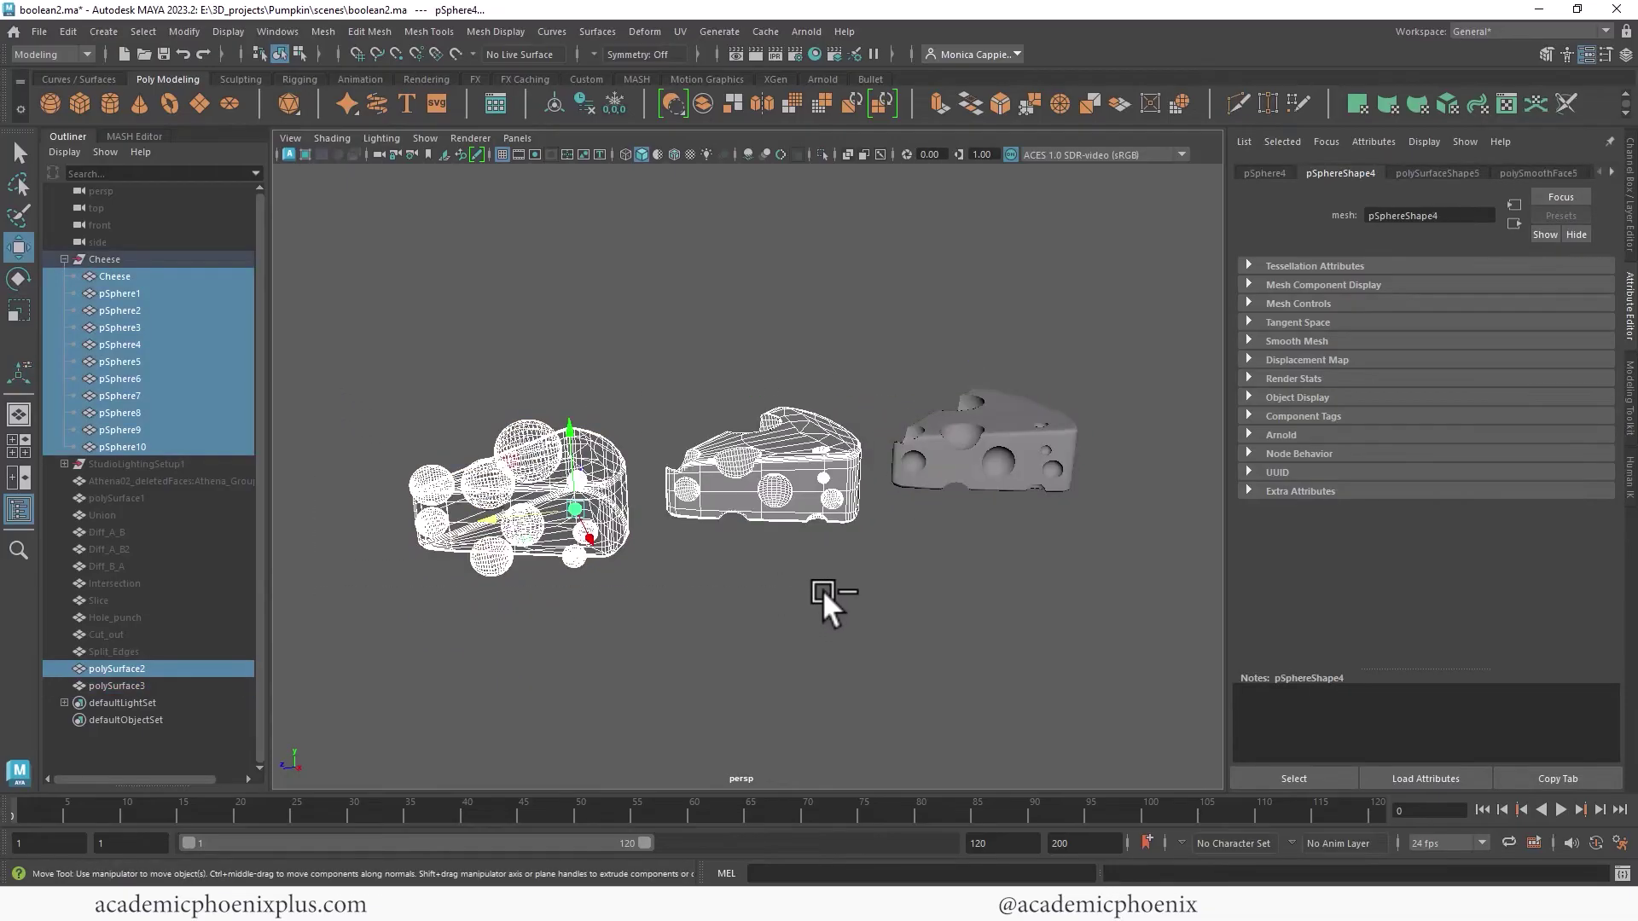
{"action": "key", "text": "ctrl+h"}
{"action": "left_click", "coordinate": [988, 437]}
{"action": "left_click_drag", "start_coordinate": [897, 447], "coordinate": [397, 500]}
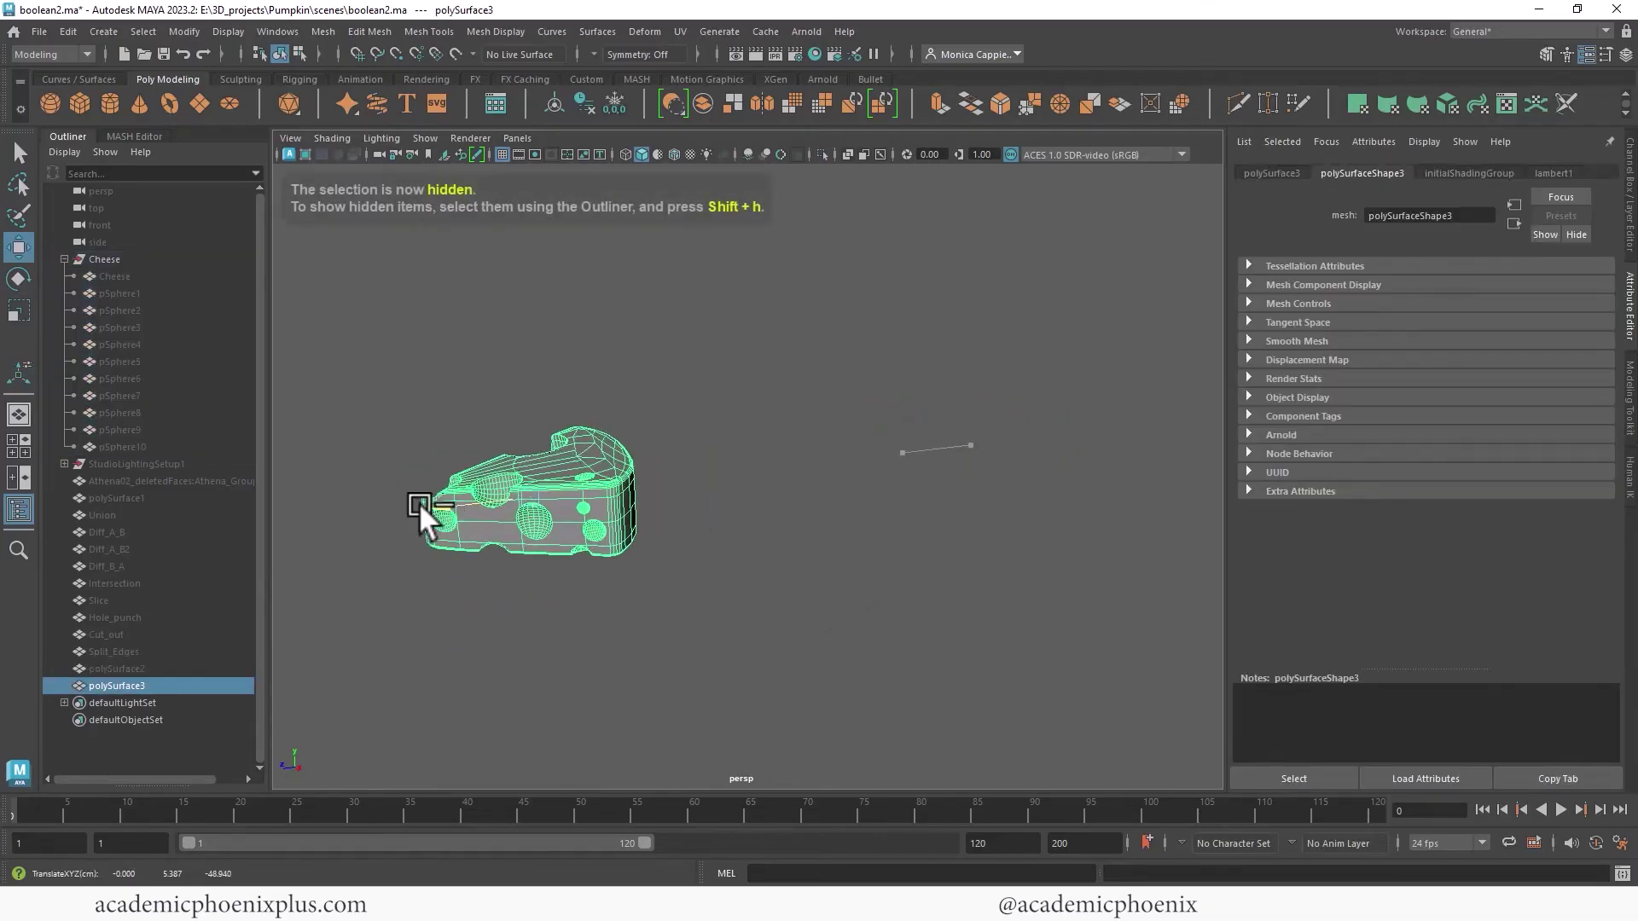
{"action": "left_click", "coordinate": [667, 593]}
{"action": "mouse_move", "coordinate": [667, 593]}
{"action": "left_mouse_down", "text": "alt"}
{"action": "mouse_move", "coordinate": [662, 520]}
{"action": "mouse_move", "coordinate": [544, 447]}
{"action": "left_mouse_up", "text": "alt"}
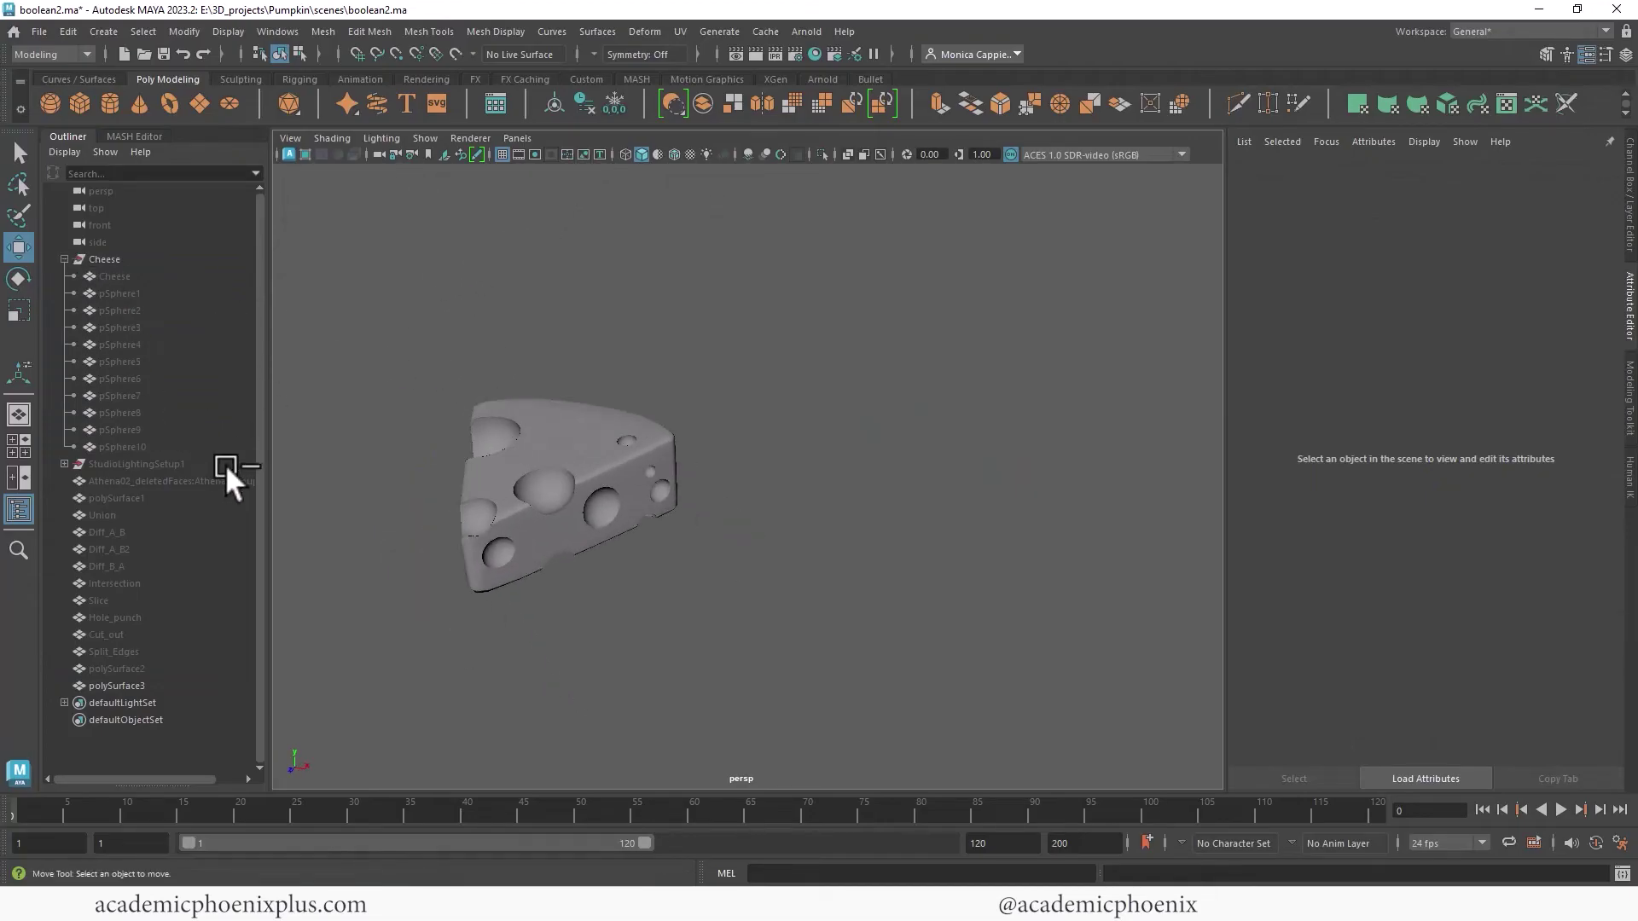
Step: Reselect the duplicated cheese and rename it CheeseDone
{"action": "key", "text": "ctrl+z"}
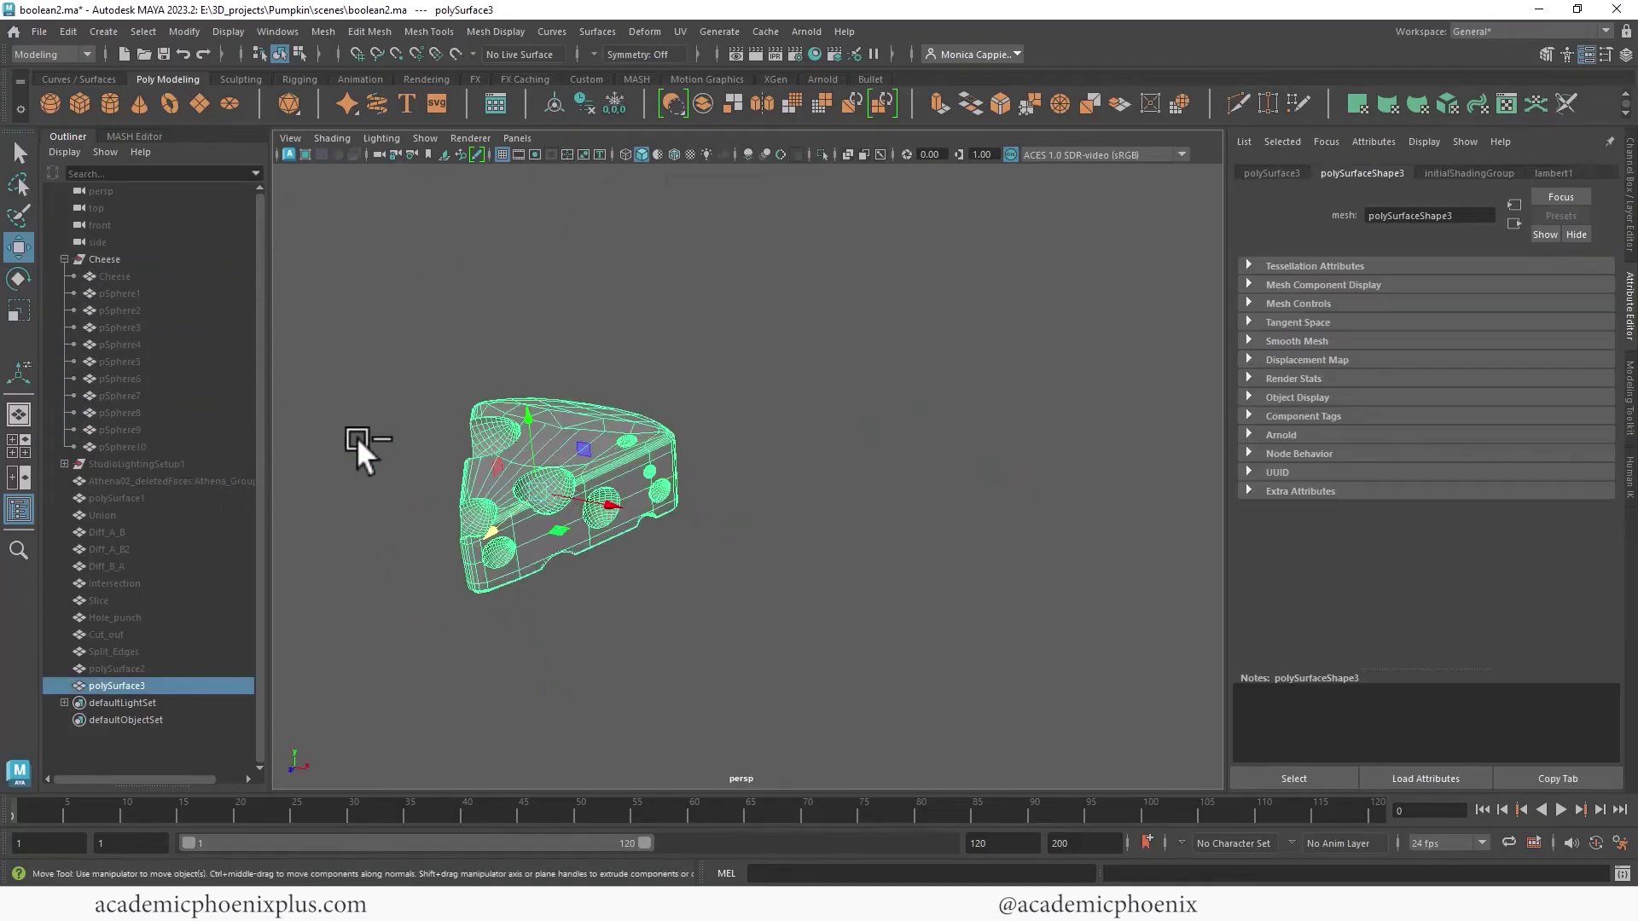
{"action": "double_click", "coordinate": [119, 686]}
{"action": "type", "text": "Chees"}
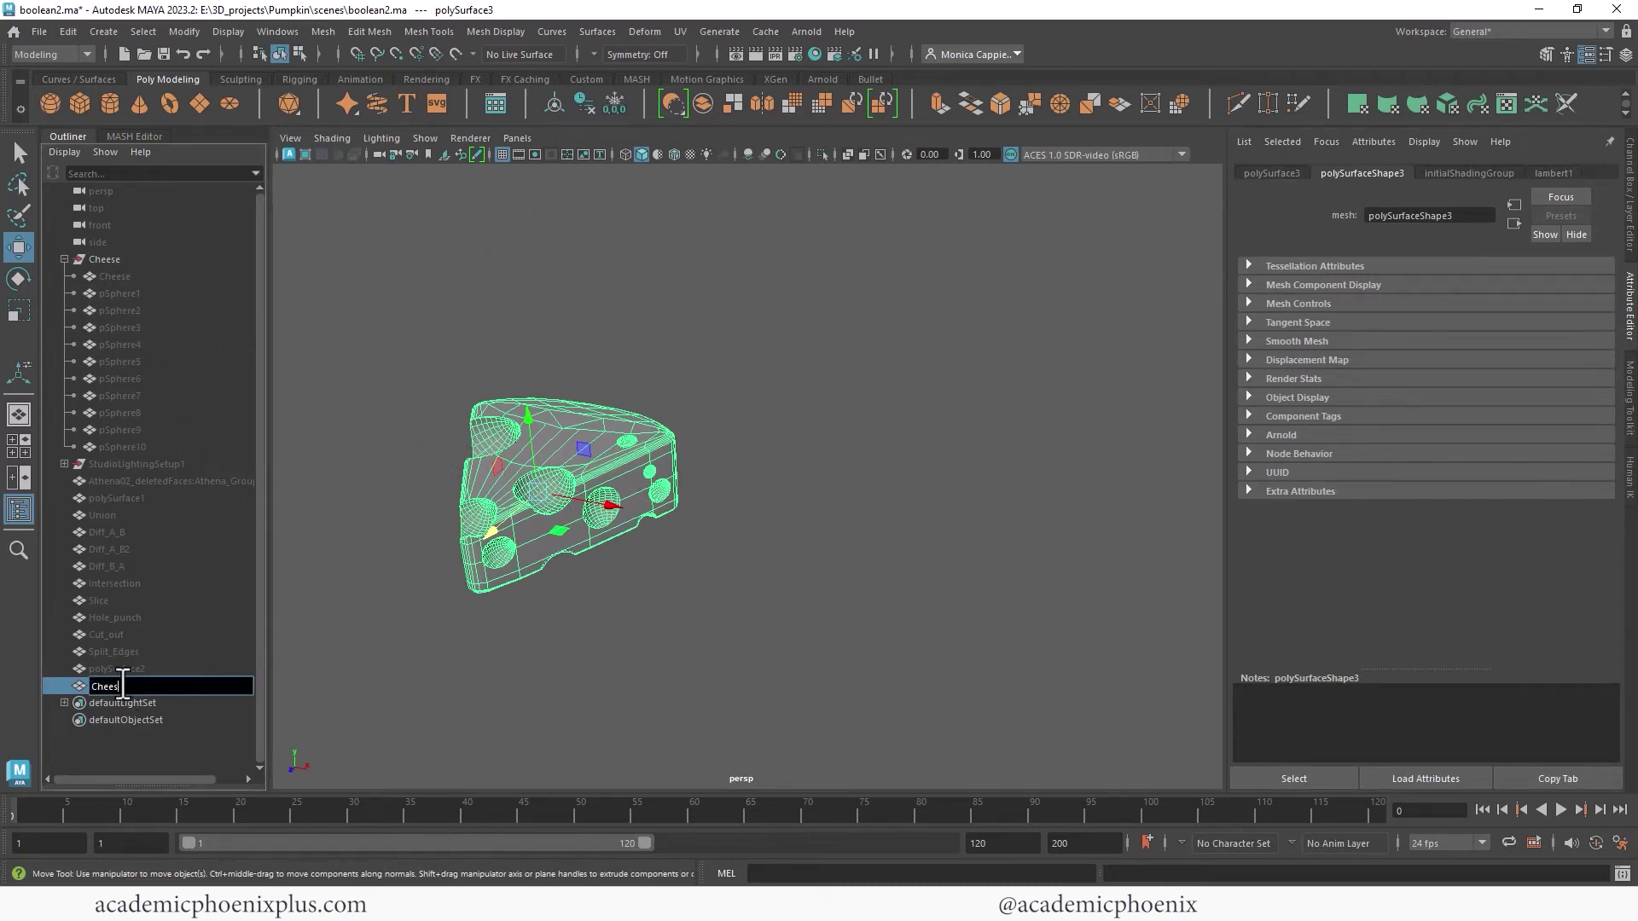
{"action": "type", "text": "eDone"}
{"action": "key", "text": "Return"}
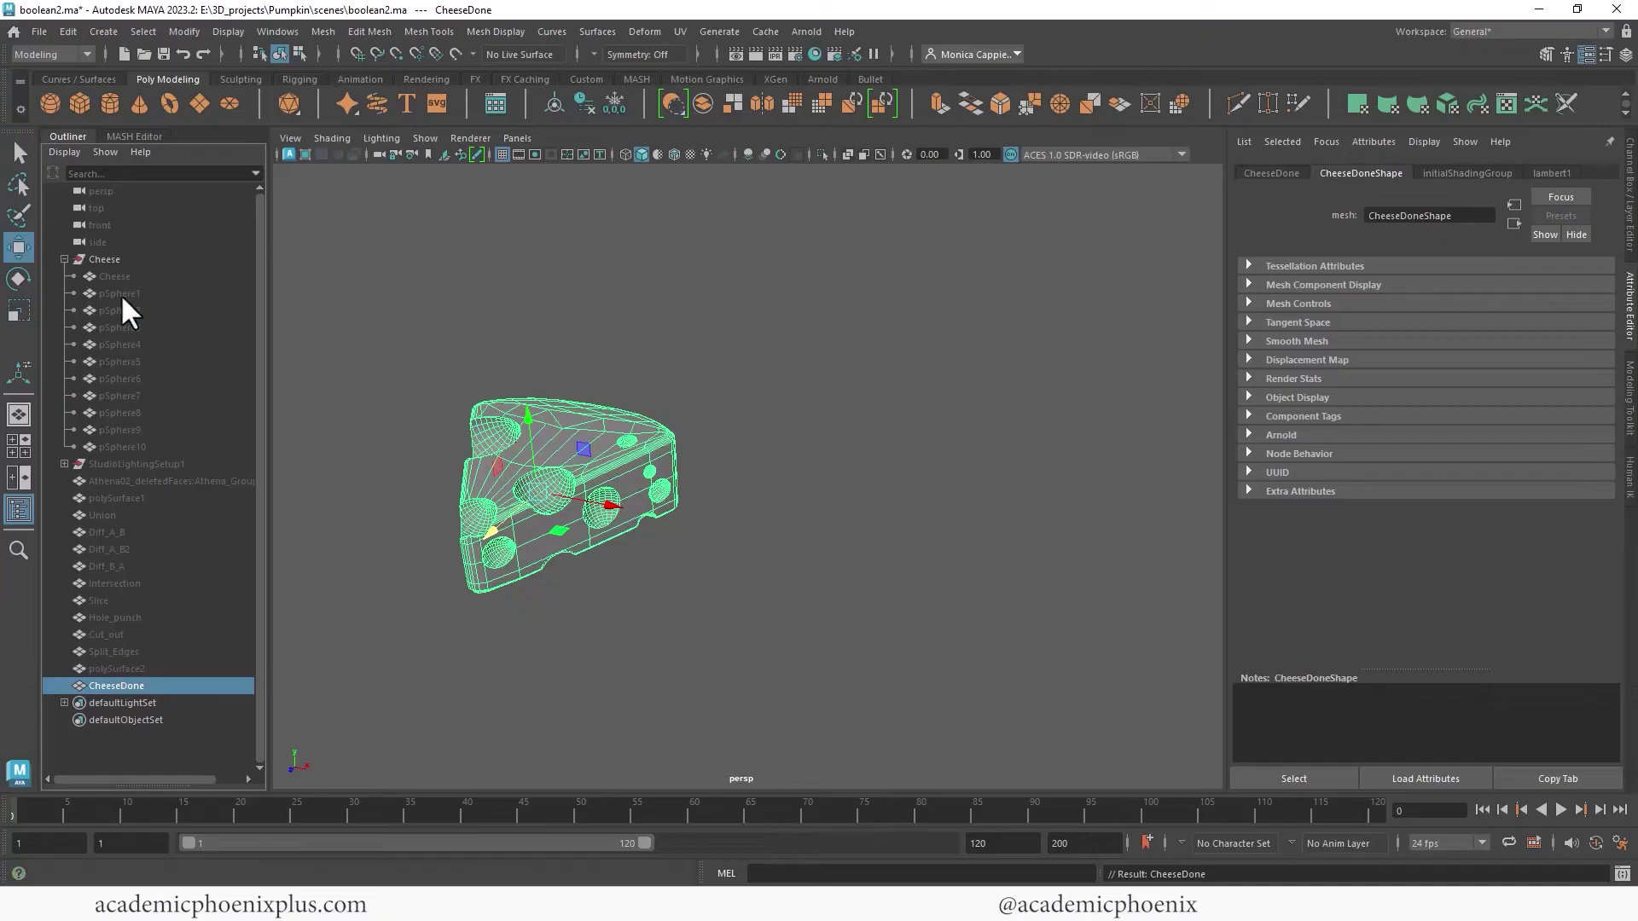
Step: Unhide StudioLightingSetup1 so the backdrop and lights surround the cheese
{"action": "left_click", "coordinate": [193, 468]}
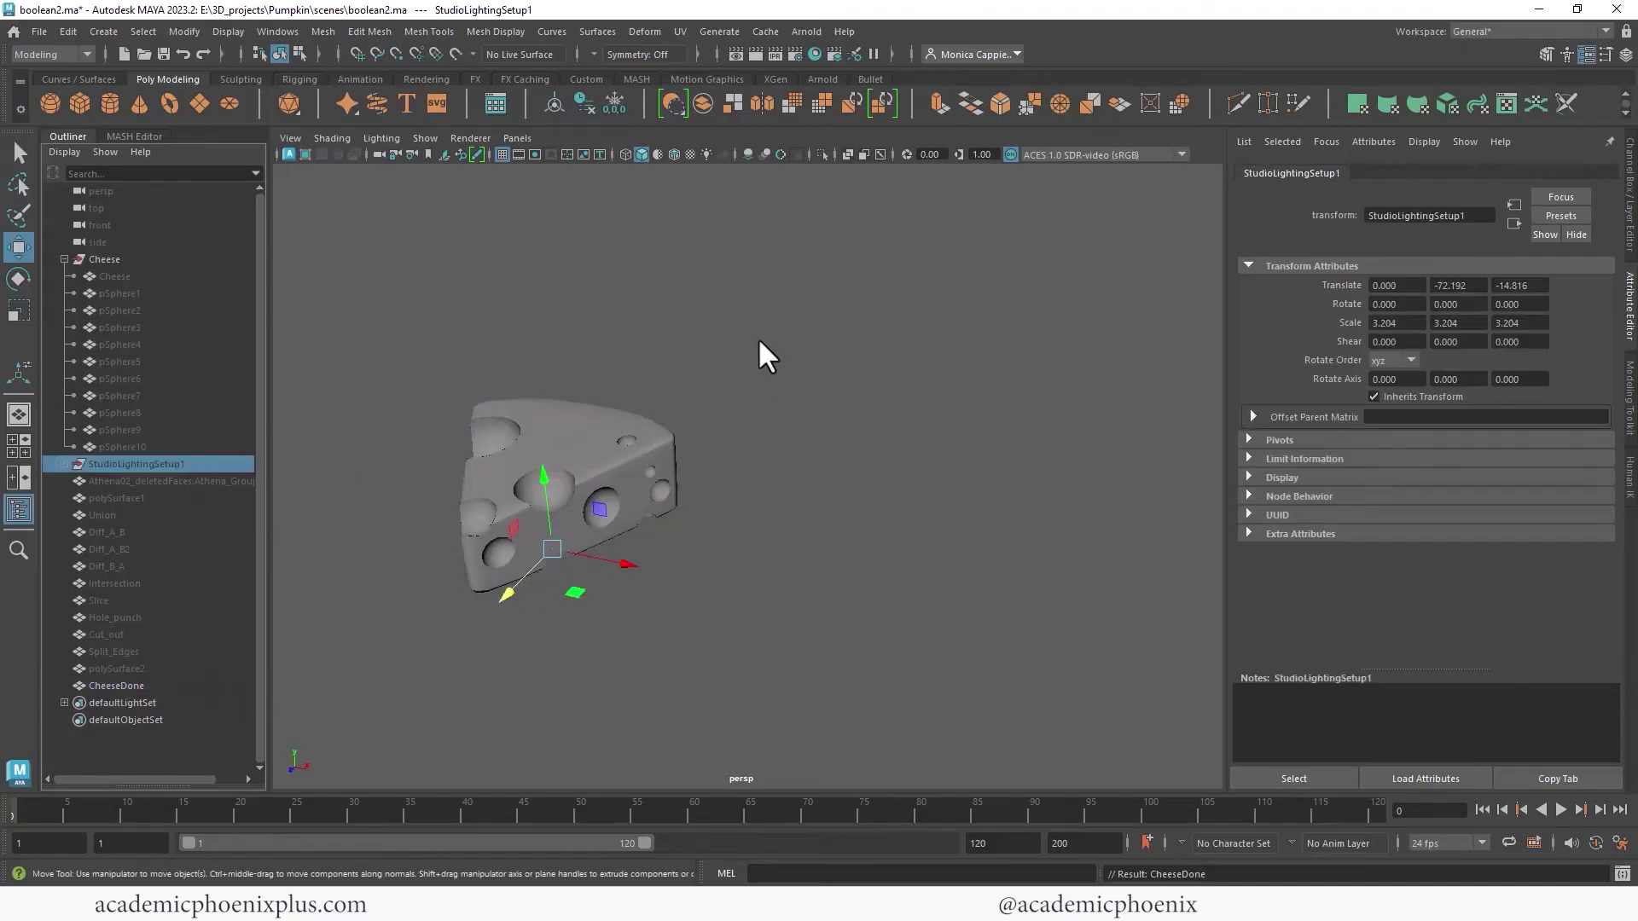
{"action": "key", "text": "shift+h"}
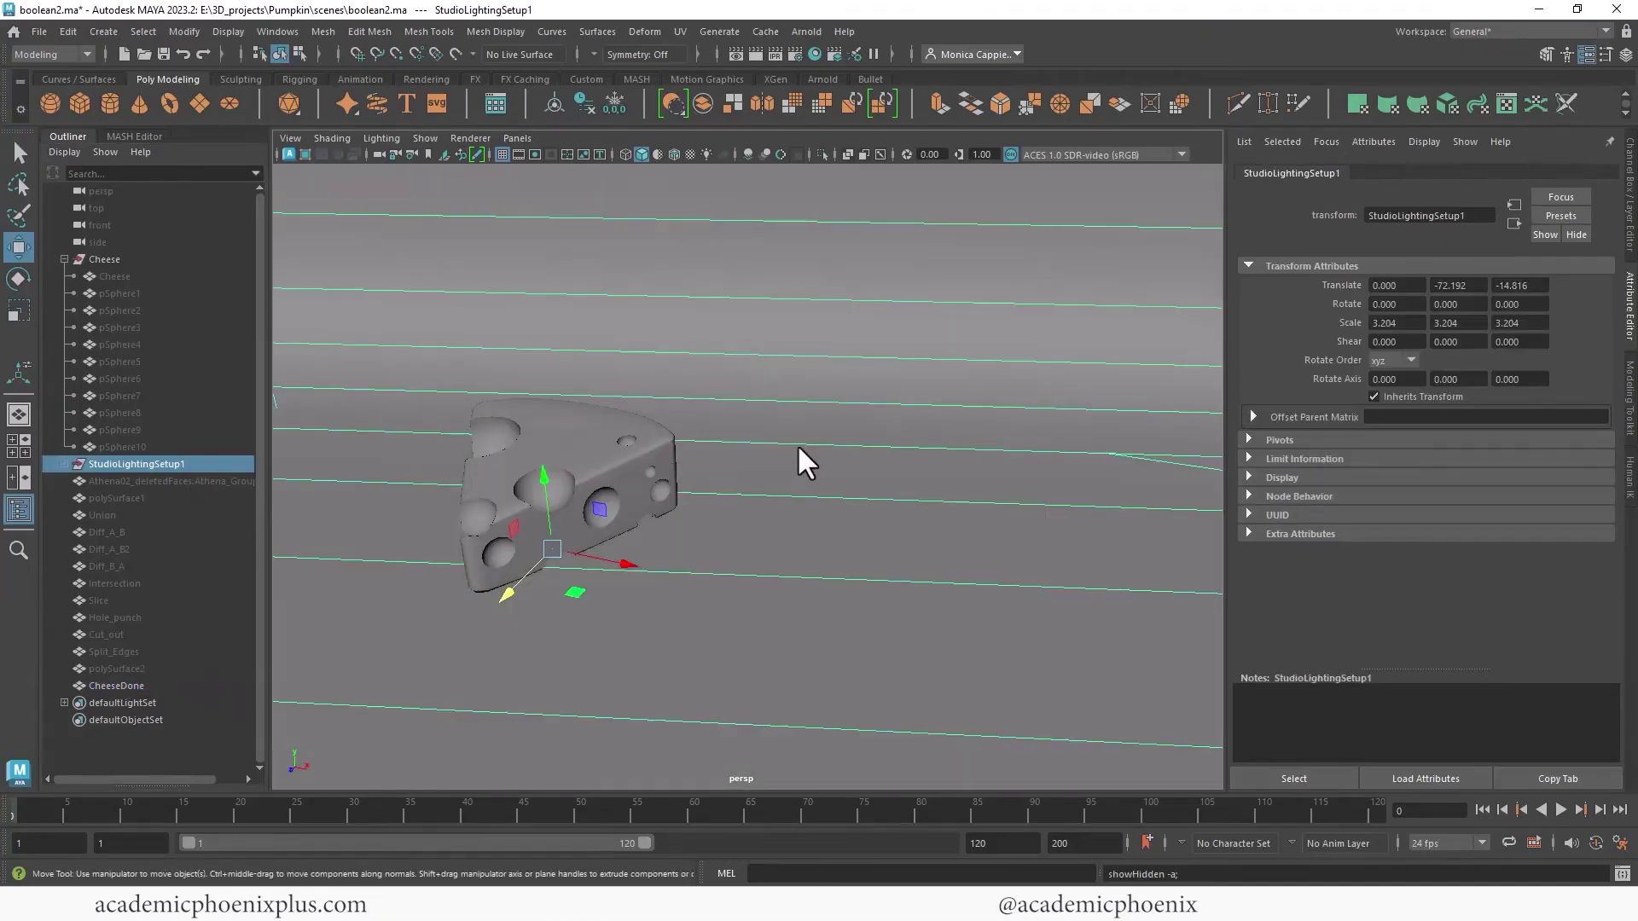
{"action": "right_click_drag", "start_coordinate": [802, 438], "coordinate": [324, 434], "text": "alt"}
{"action": "left_click_drag", "start_coordinate": [538, 427], "coordinate": [655, 432], "text": "alt"}
{"action": "right_click_drag", "start_coordinate": [655, 431], "coordinate": [873, 438], "text": "alt"}
{"action": "scroll", "coordinate": [873, 438], "scroll_direction": "up", "scroll_amount": 2}
Step: Scale CheeseDone uniformly to 2.101 and raise it to a Translate Y of 16.770
{"action": "left_click", "coordinate": [687, 473]}
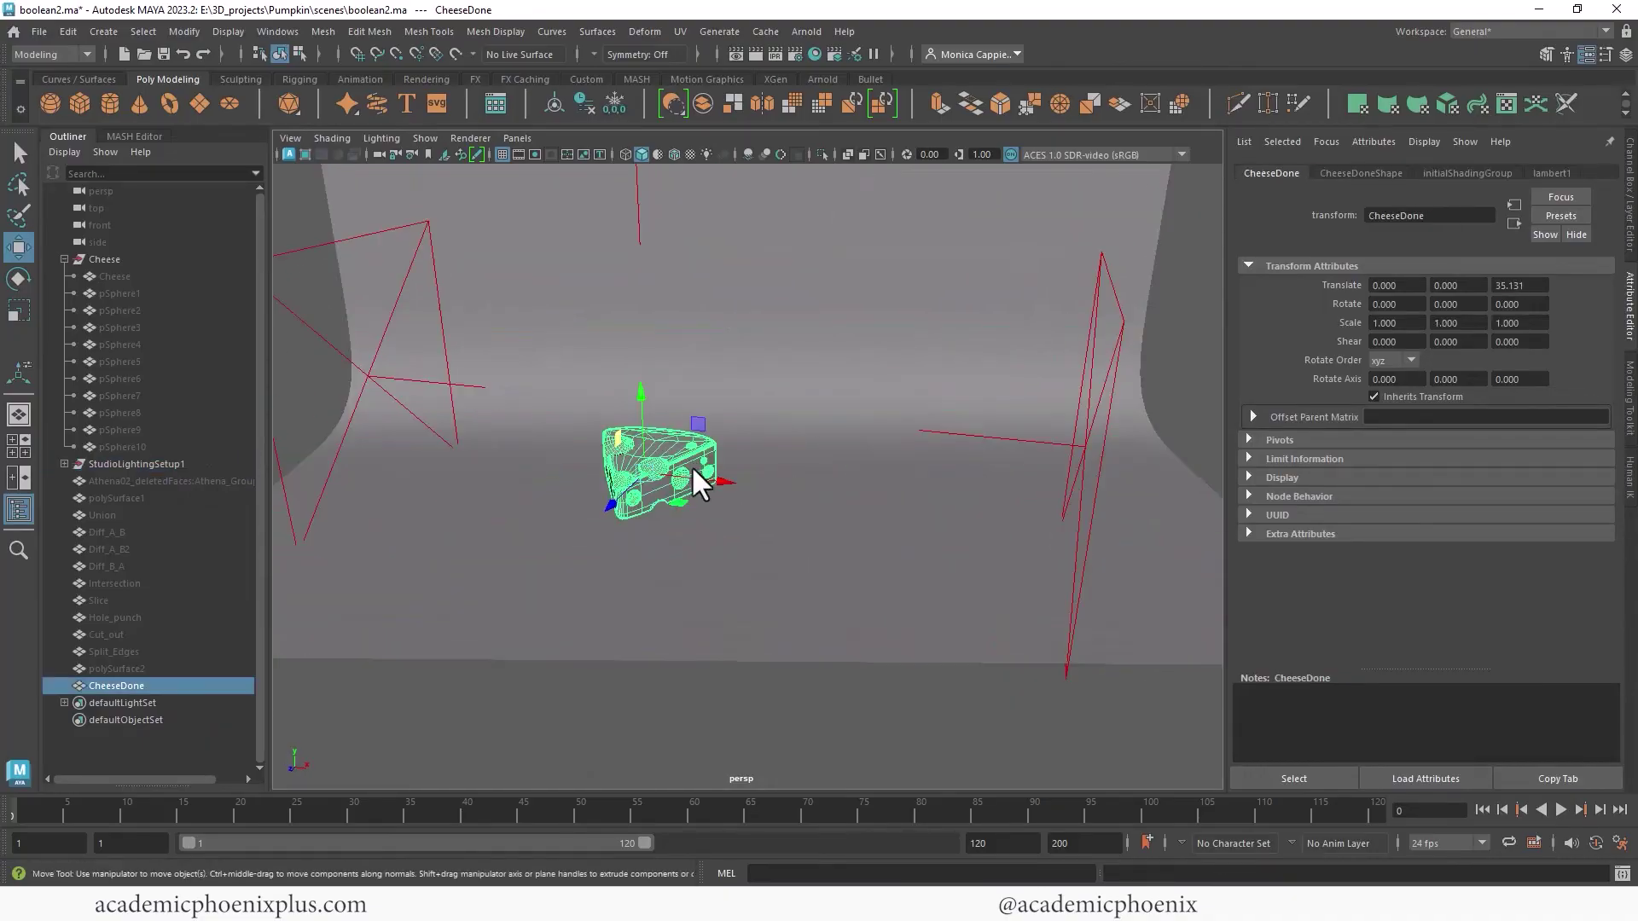
{"action": "key", "text": "r"}
{"action": "left_click_drag", "start_coordinate": [646, 474], "coordinate": [750, 478]}
{"action": "key", "text": "w"}
{"action": "left_click_drag", "start_coordinate": [641, 394], "coordinate": [642, 384]}
Step: Render the cheese with the whole backdrop and lights in view in Arnold RenderView, and close the render window
{"action": "mouse_move", "coordinate": [649, 382]}
{"action": "right_mouse_down", "text": "alt"}
{"action": "mouse_move", "coordinate": [708, 377]}
{"action": "mouse_move", "coordinate": [652, 362]}
{"action": "right_mouse_up", "text": "alt"}
{"action": "middle_click_drag", "start_coordinate": [652, 362], "coordinate": [657, 448], "text": "alt"}
{"action": "left_click_drag", "start_coordinate": [663, 453], "coordinate": [707, 362], "text": "alt"}
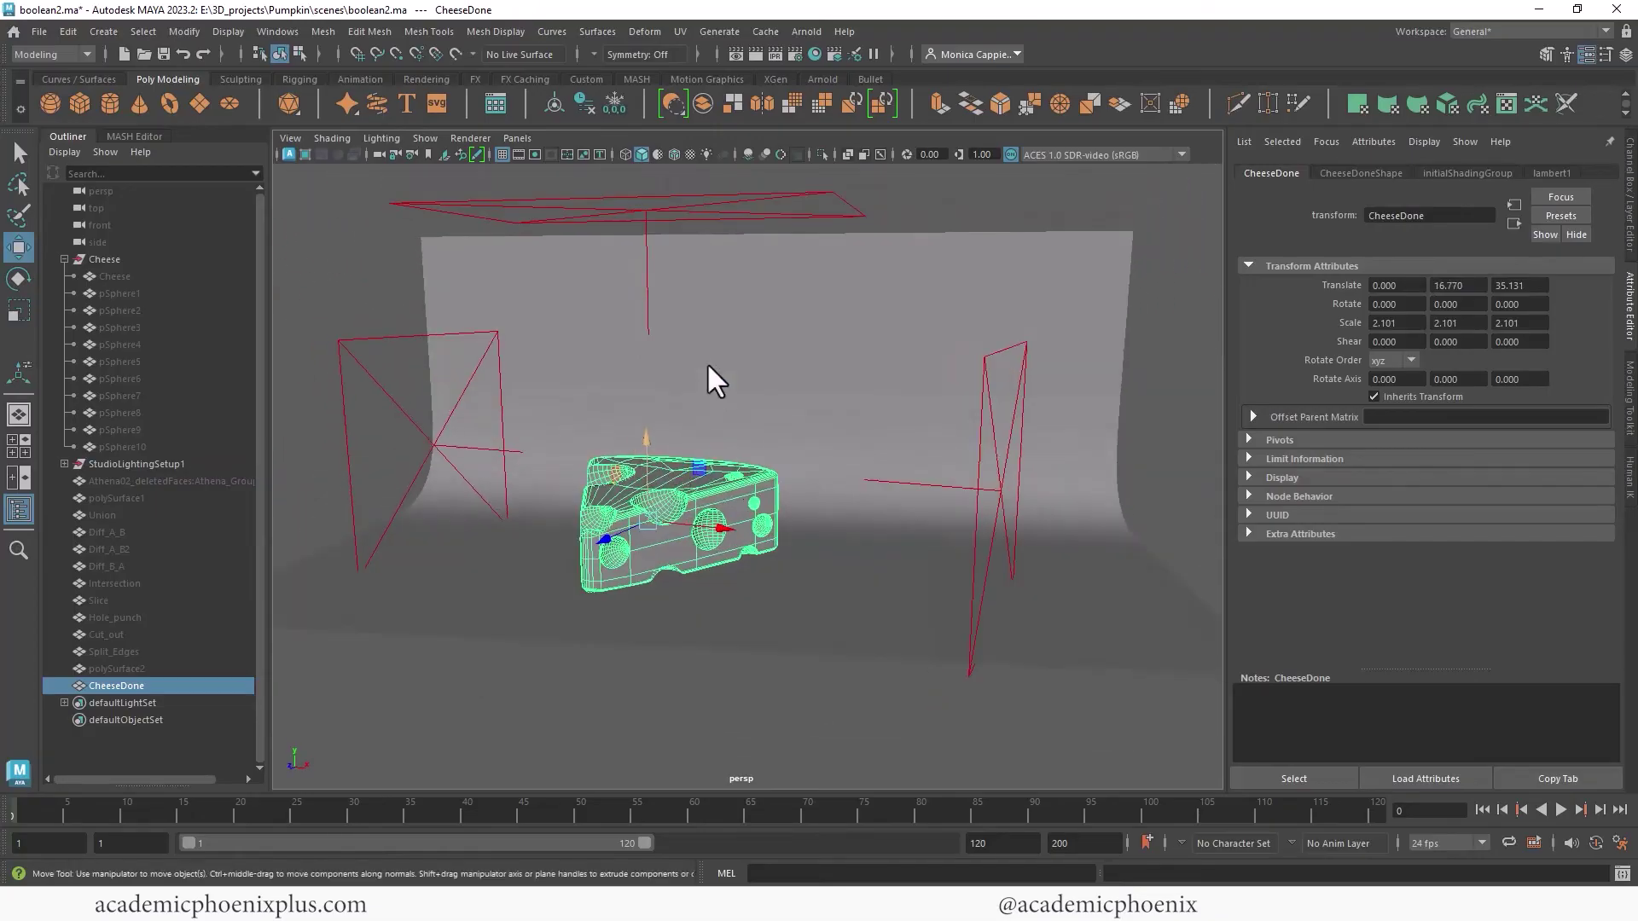
{"action": "left_click", "coordinate": [759, 54]}
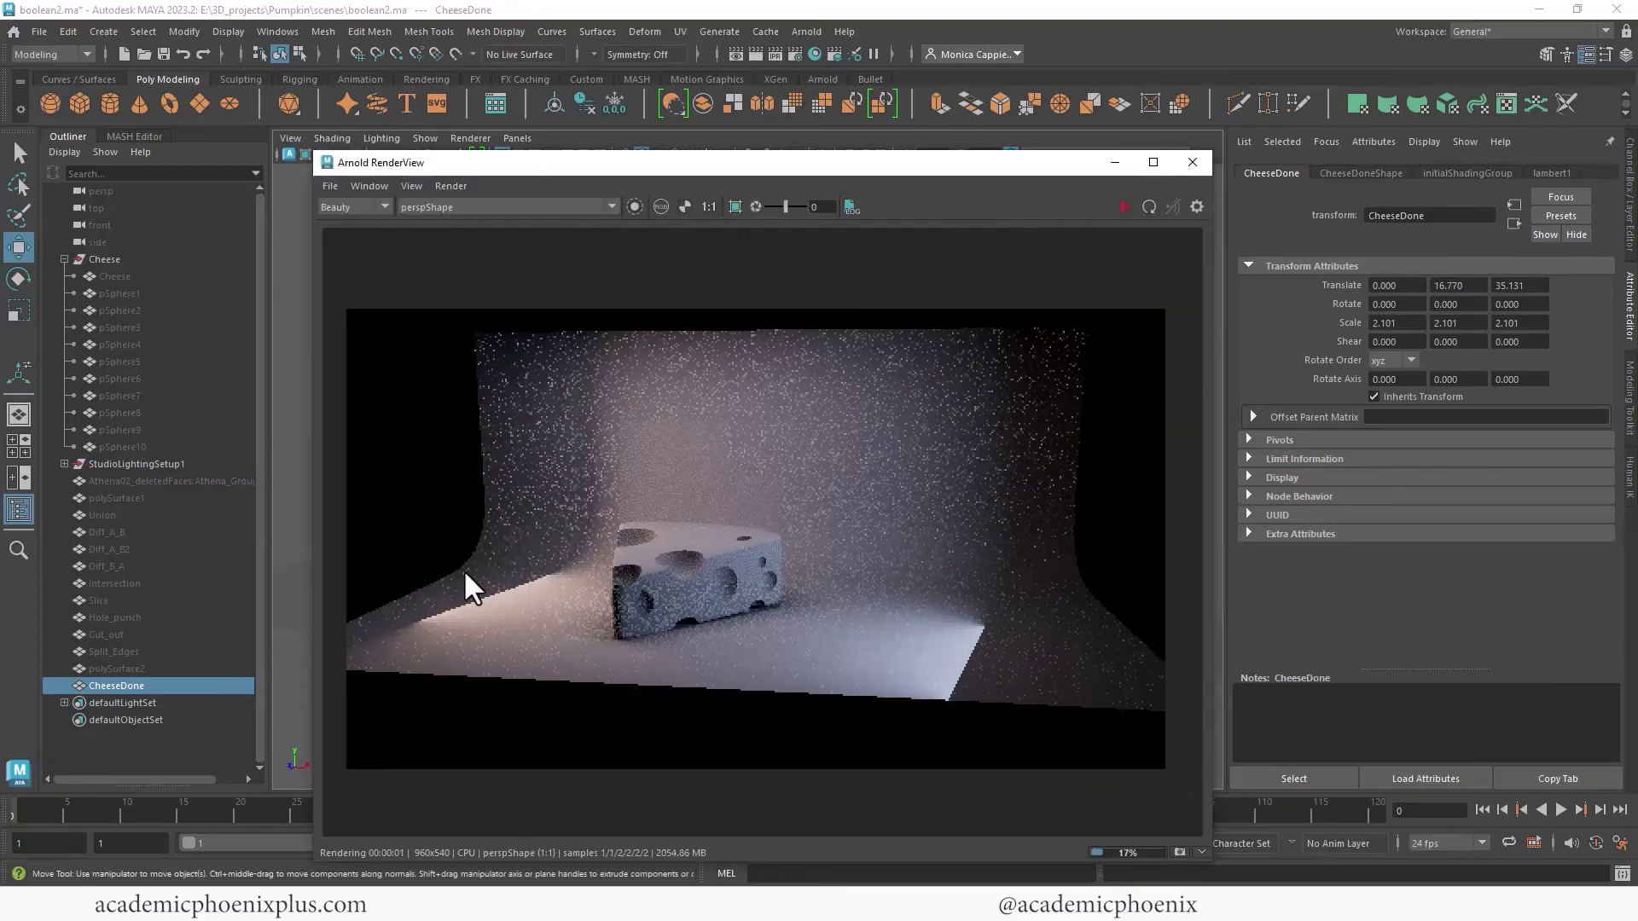
{"action": "left_click", "coordinate": [1186, 167]}
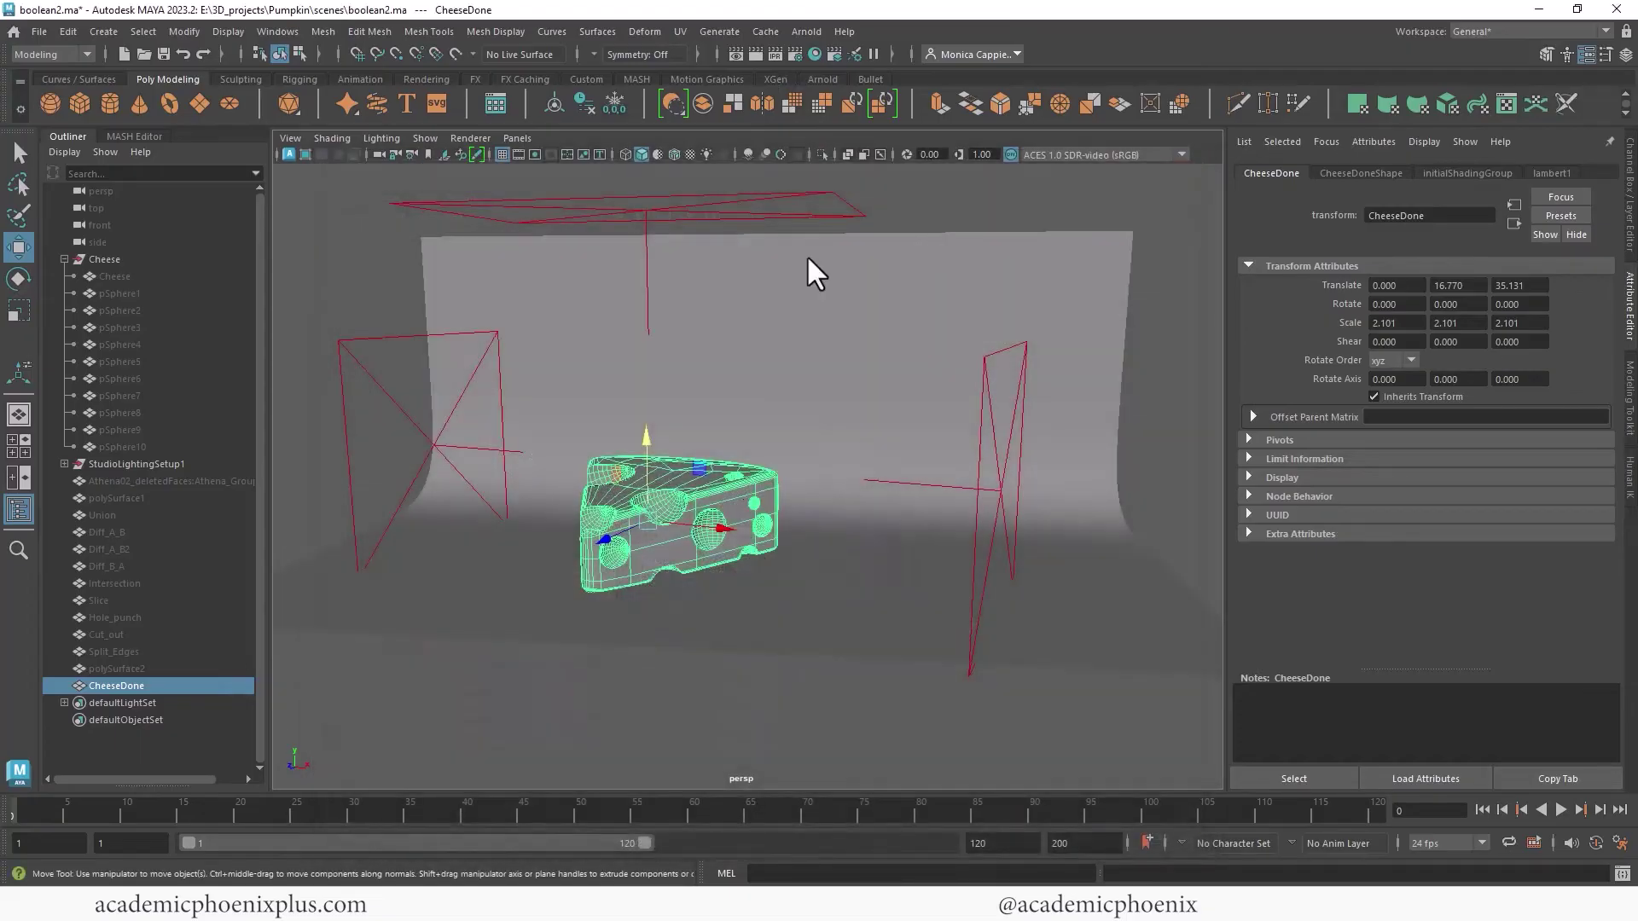
Step: Display the resolution gate in the perspective viewport to show the render frame
{"action": "left_click", "coordinate": [518, 139]}
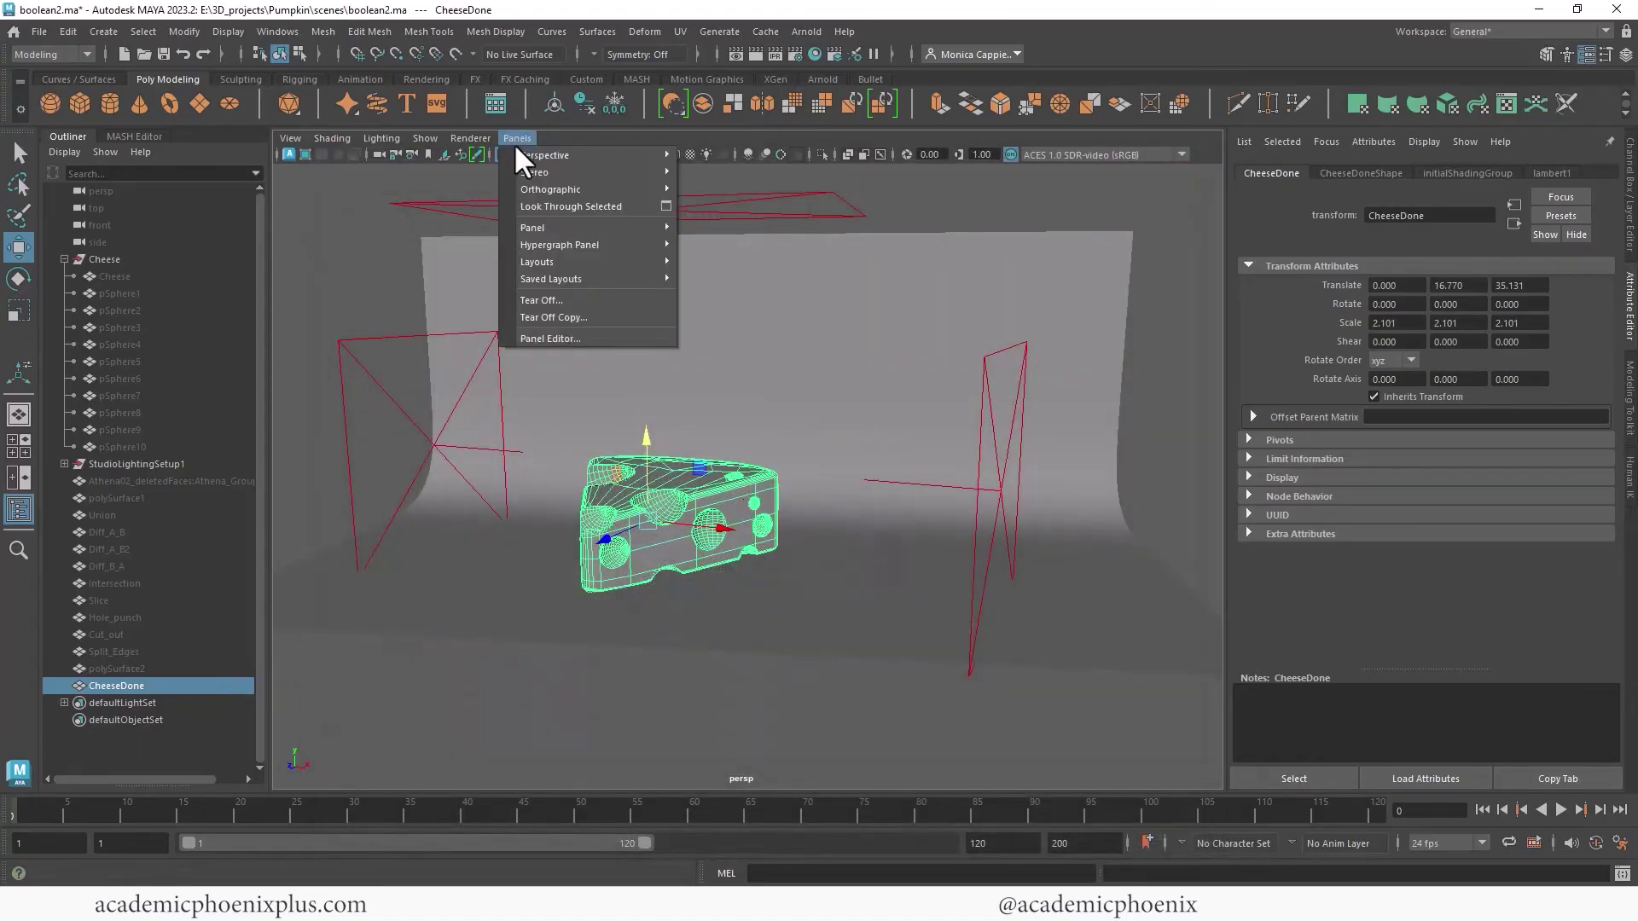
{"action": "left_click", "coordinate": [568, 133]}
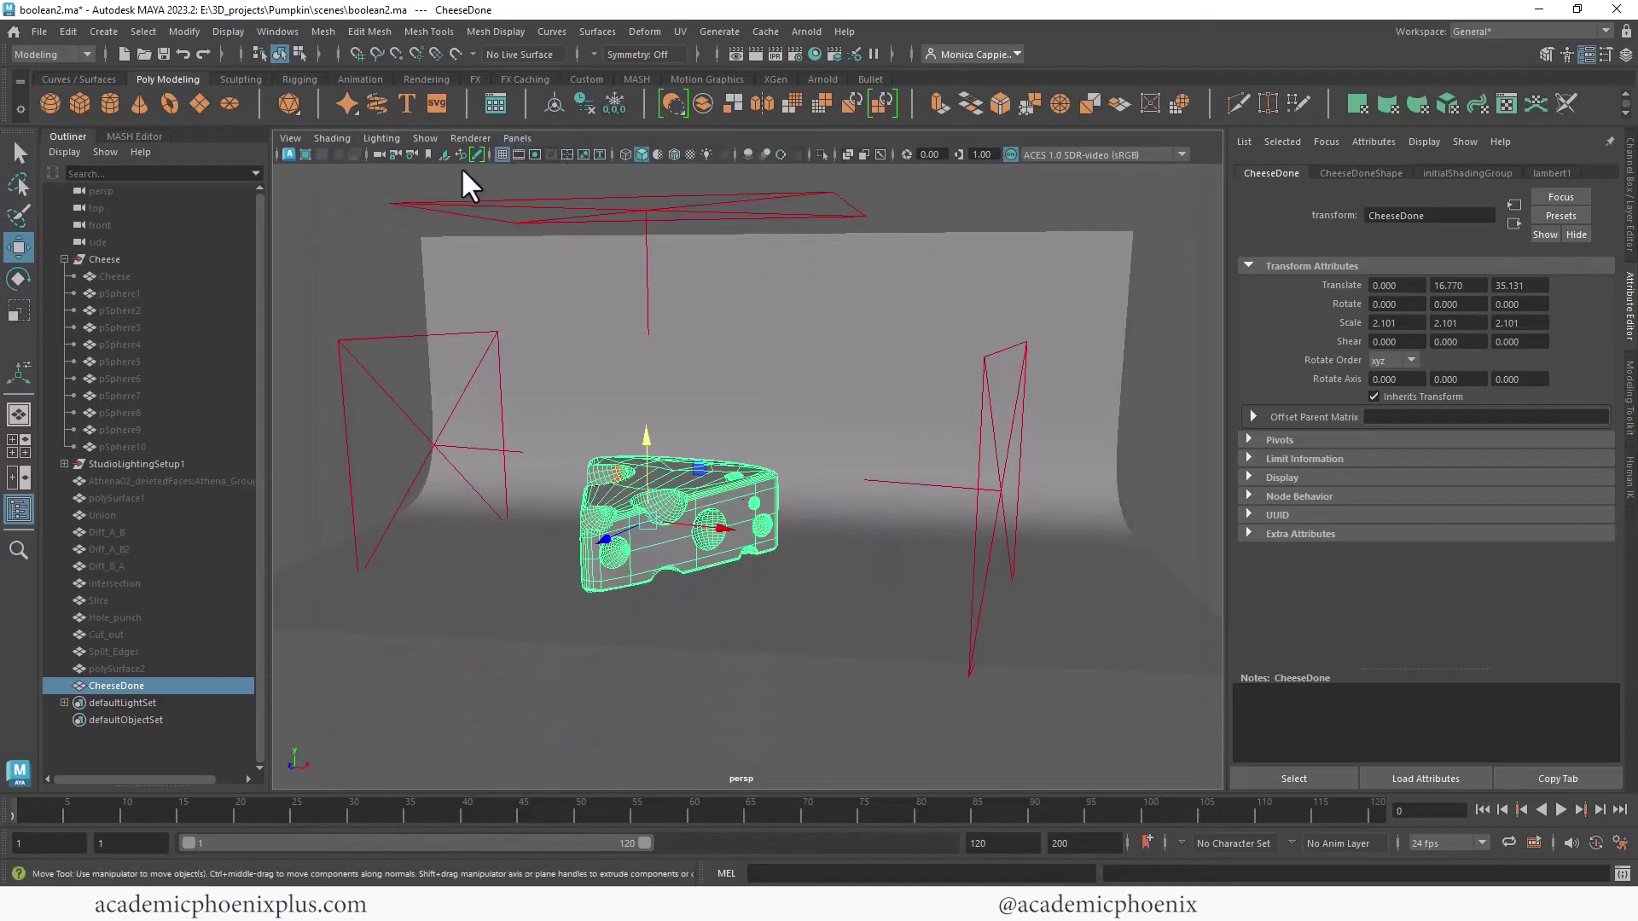
{"action": "left_click", "coordinate": [532, 153]}
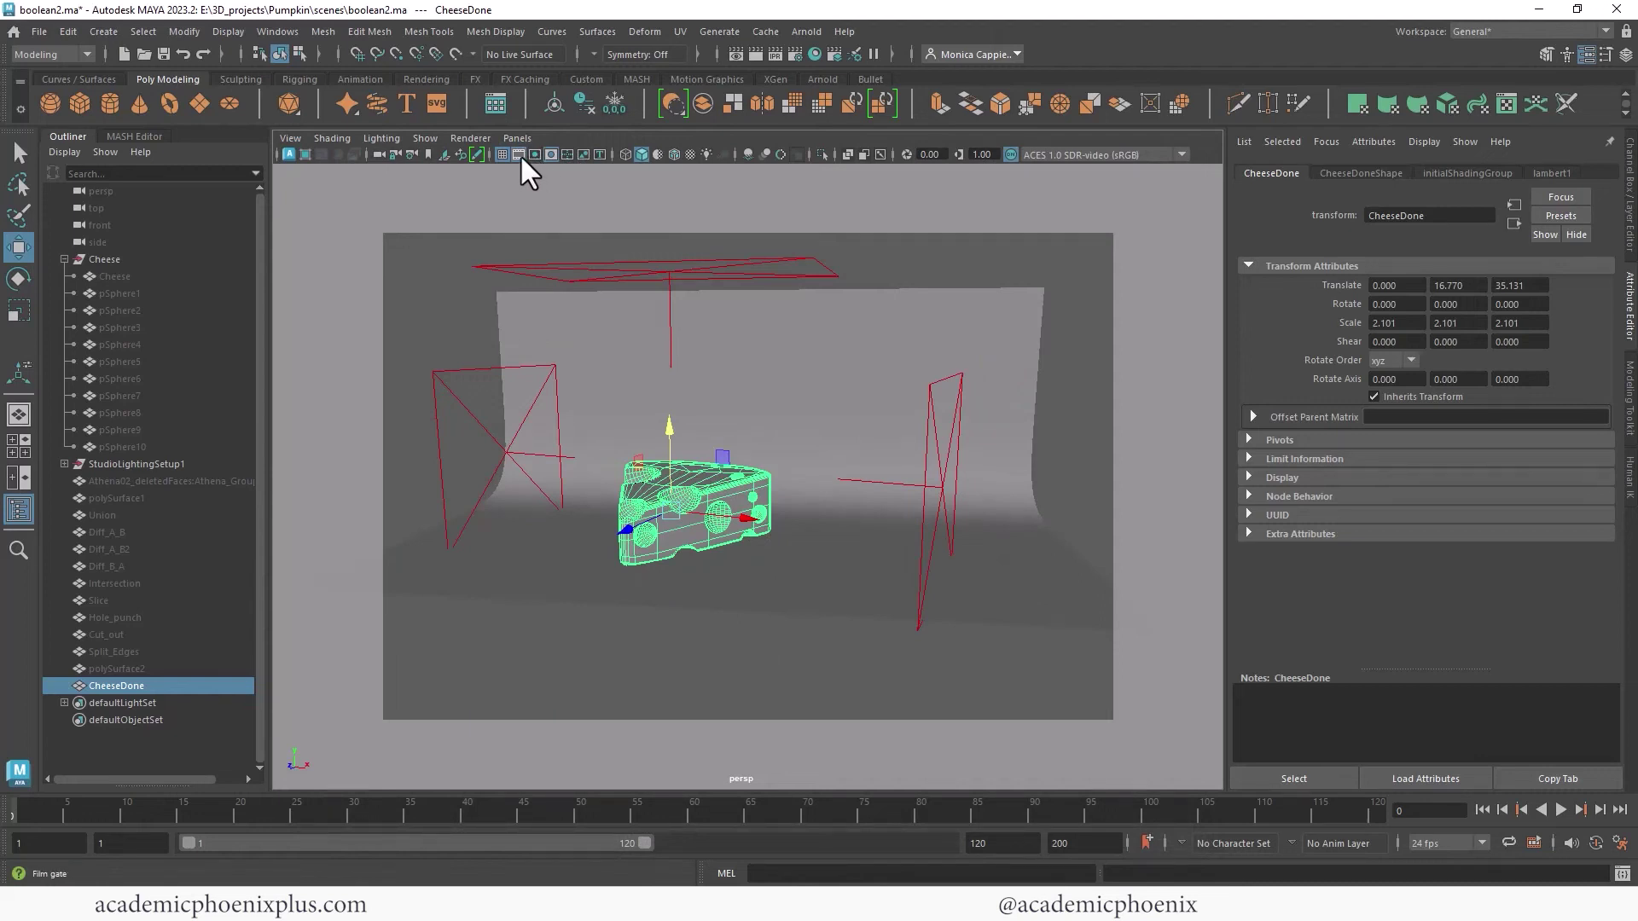
{"action": "left_click", "coordinate": [535, 155]}
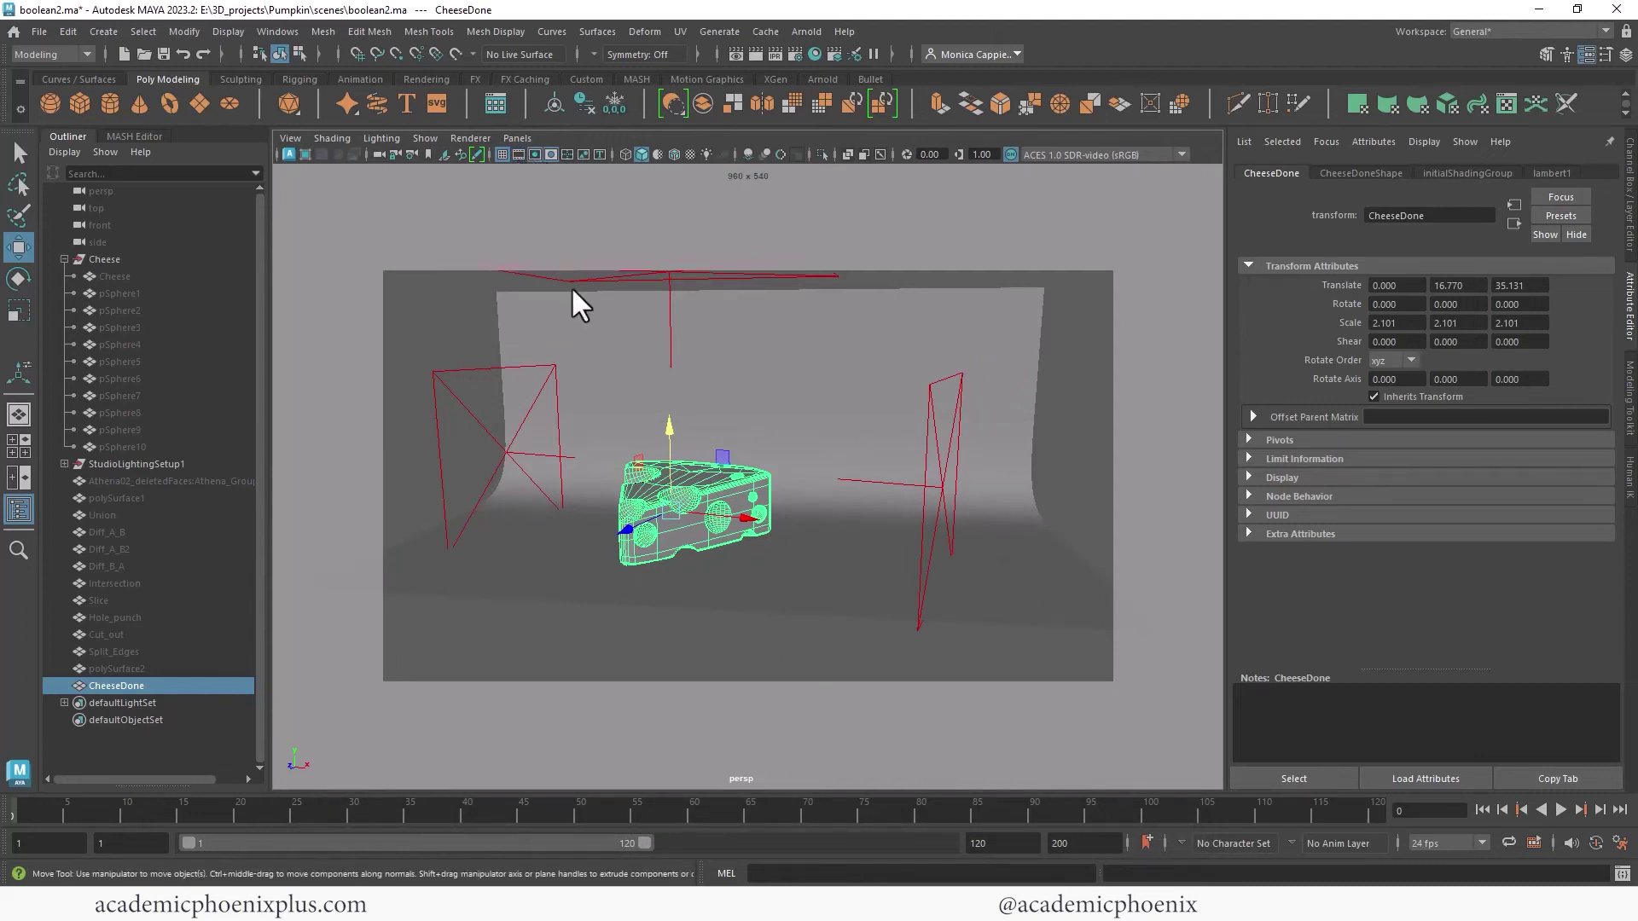
Step: Frame CheeseDone close up inside the gate, raise it to a Translate Y of 16.794, and render it with Arnold
{"action": "right_click_drag", "start_coordinate": [698, 503], "coordinate": [892, 524], "text": "alt"}
{"action": "middle_click_drag", "start_coordinate": [791, 515], "coordinate": [888, 483], "text": "alt"}
{"action": "right_click_drag", "start_coordinate": [889, 483], "coordinate": [930, 460], "text": "alt"}
{"action": "left_click_drag", "start_coordinate": [930, 461], "coordinate": [725, 447], "text": "alt"}
{"action": "mouse_move", "coordinate": [672, 386]}
{"action": "left_mouse_down"}
{"action": "mouse_move", "coordinate": [681, 416]}
{"action": "mouse_move", "coordinate": [668, 386]}
{"action": "left_mouse_up"}
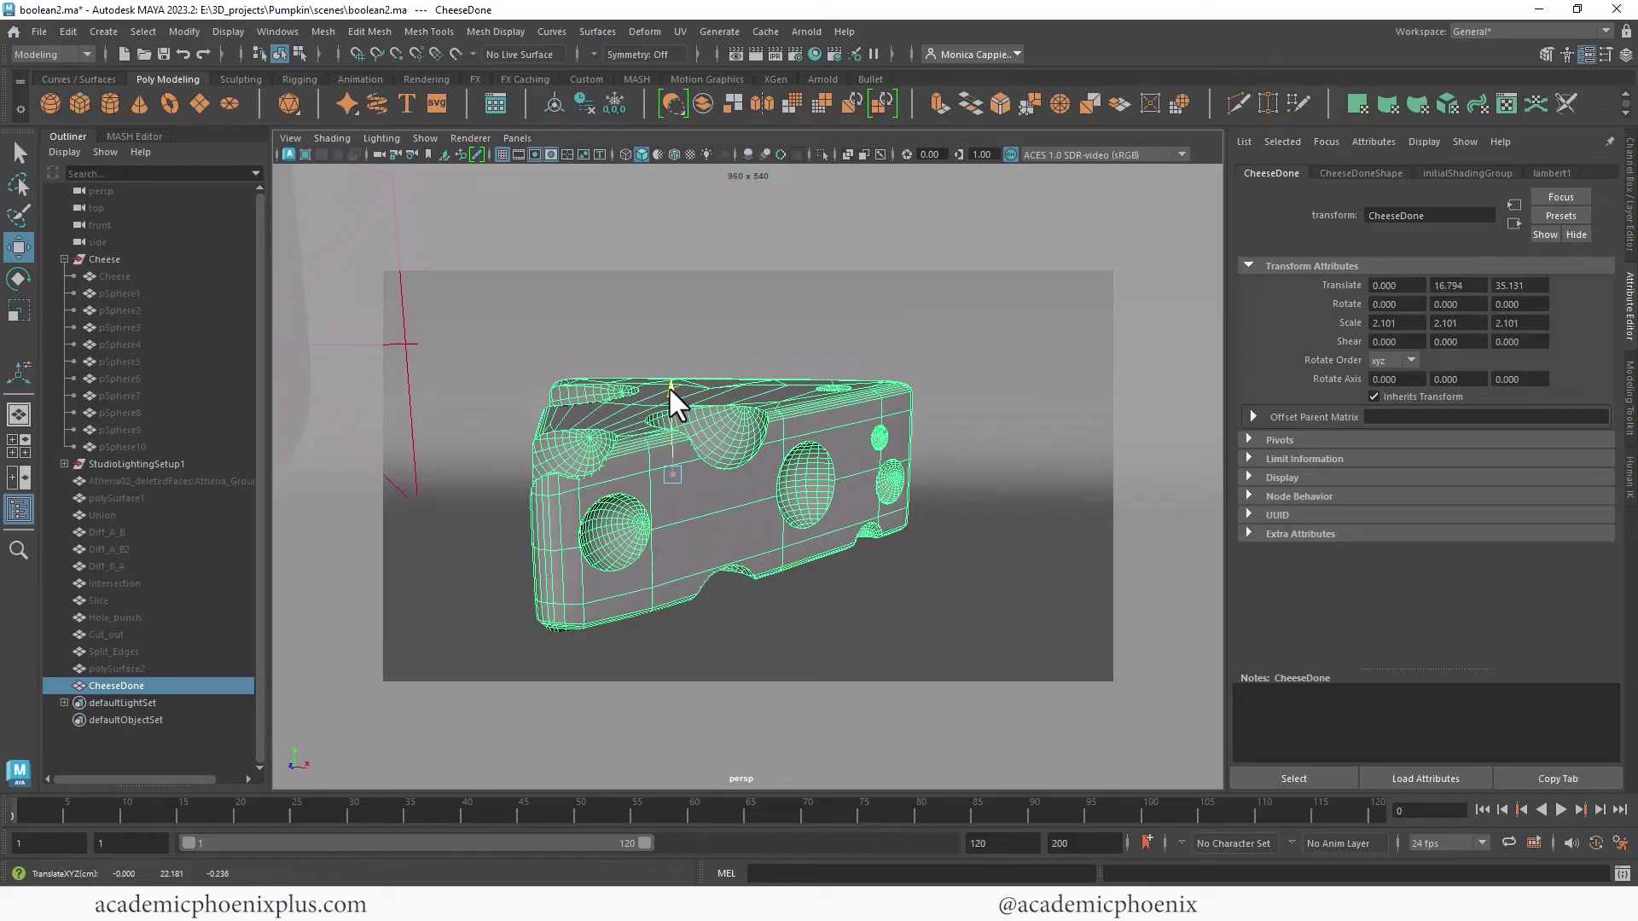
{"action": "left_click", "coordinate": [755, 55]}
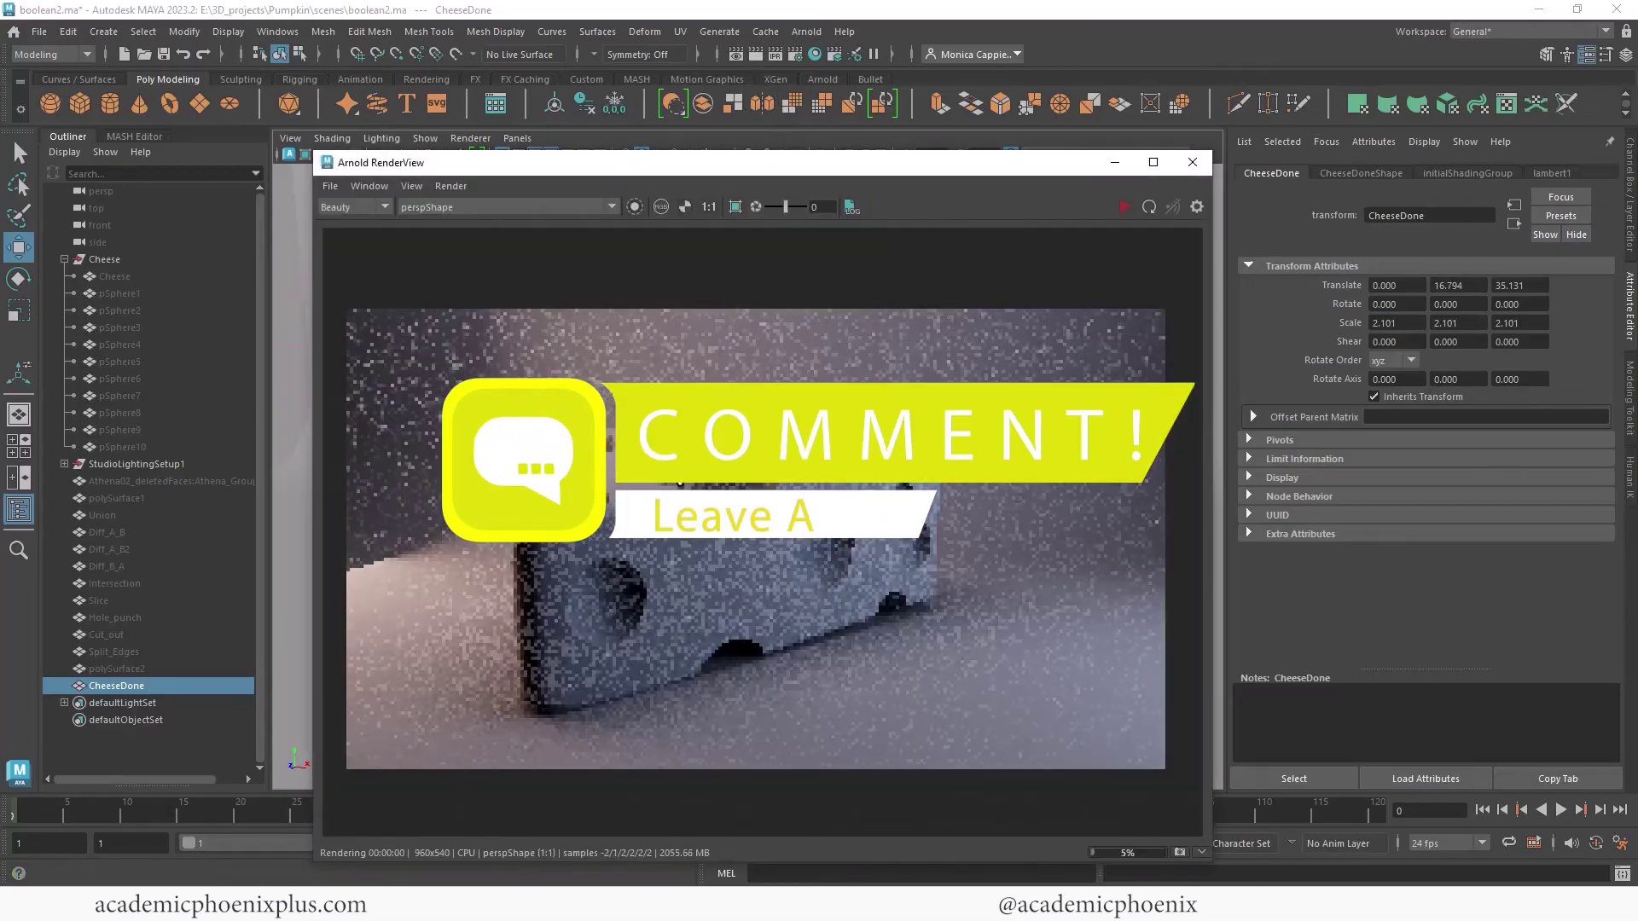